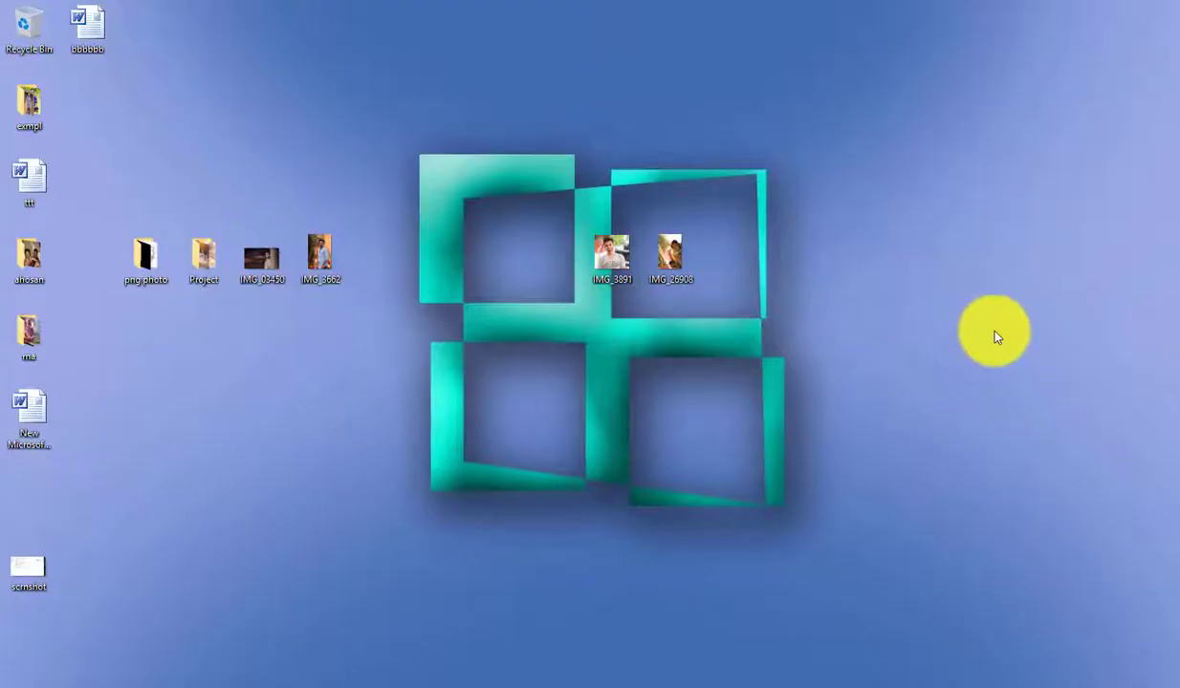
Refresh the desktop from its right-click menu
right_click(952, 297)
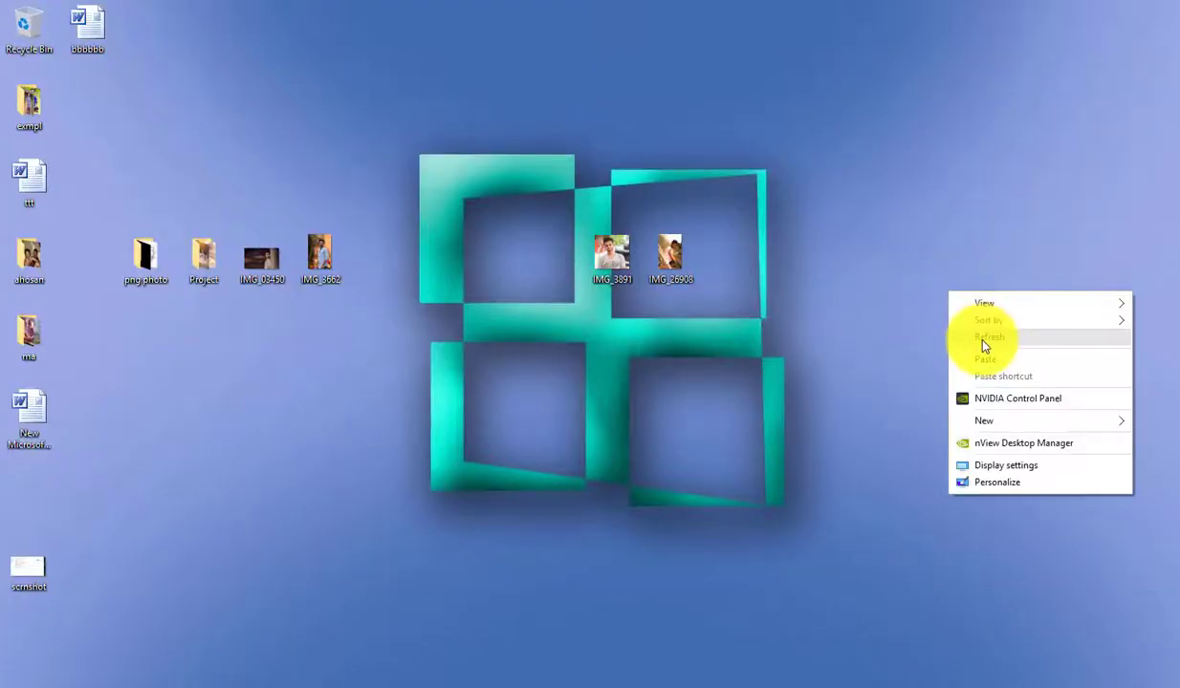
right_click(923, 278)
left_click(947, 324)
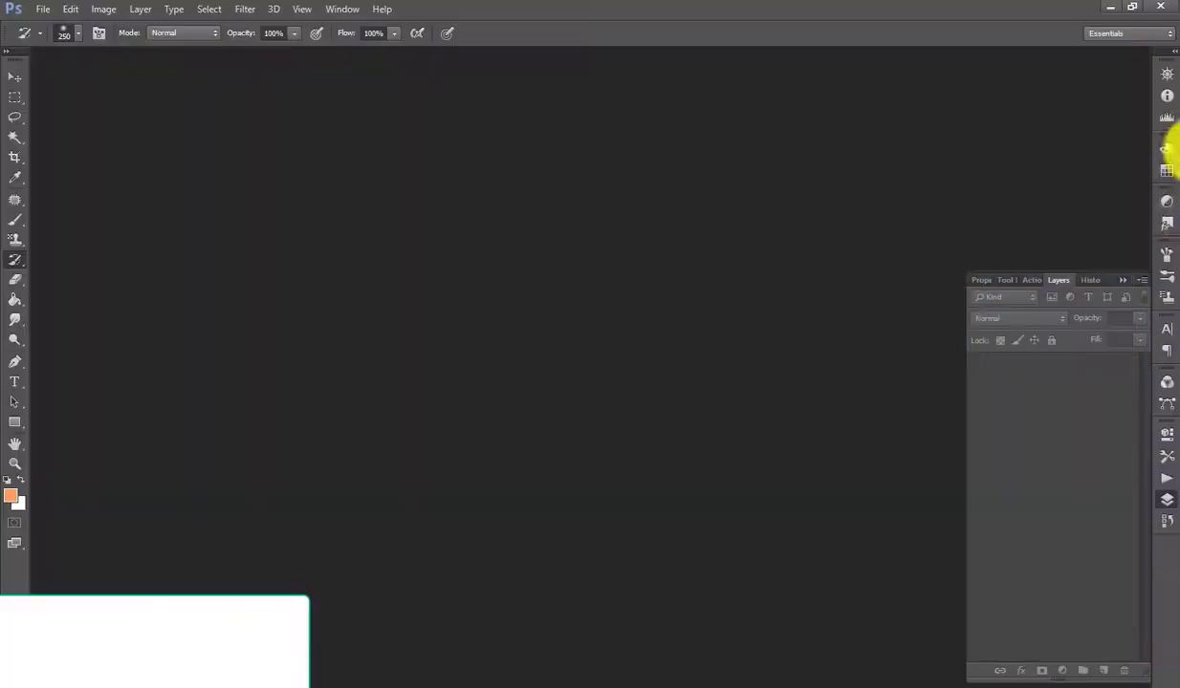
Open IMG_0567 from the pictures folder and zoom in on it
key("ctrl+o")
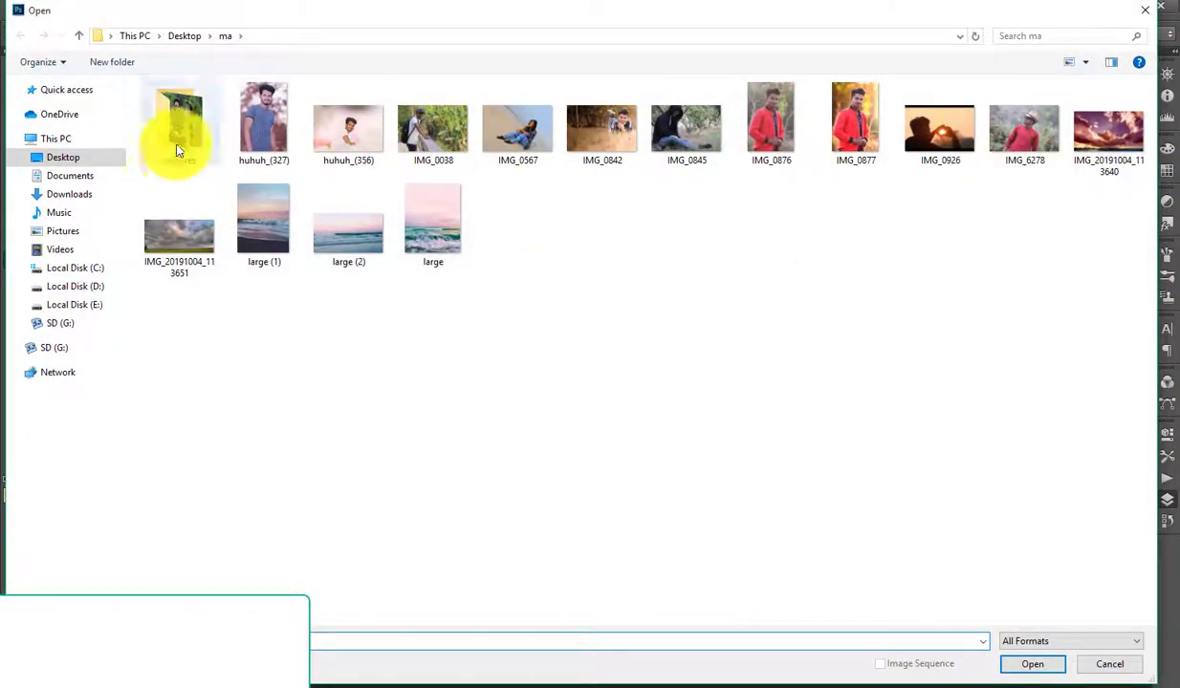
left_click(170, 139)
left_click(523, 143)
double_click(523, 143)
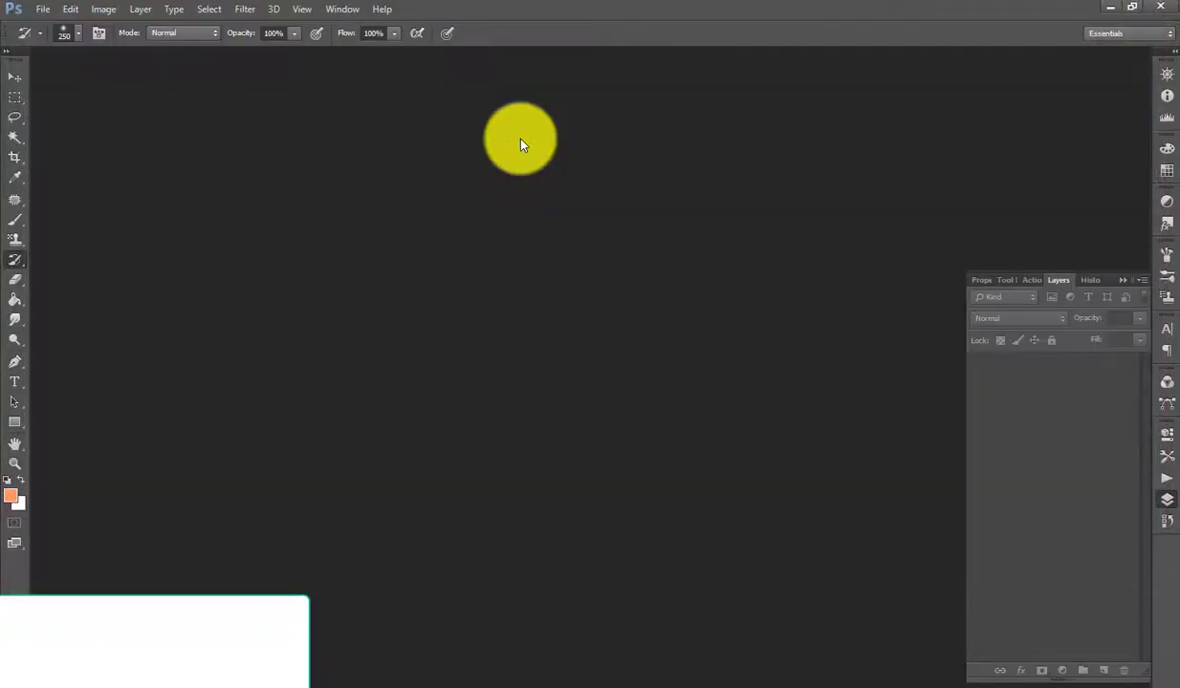
mouse_move(558, 59)
left_mouse_down()
mouse_move(682, 64)
mouse_move(553, 53)
left_mouse_up()
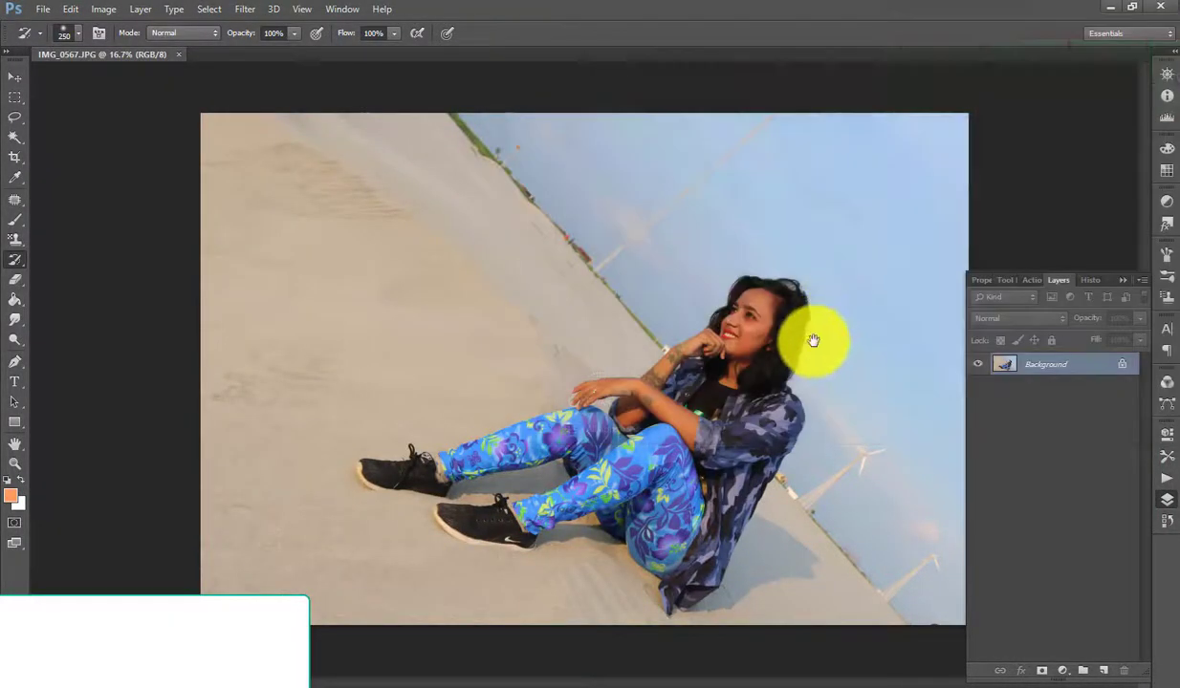
scroll(821, 334, "up", 5)
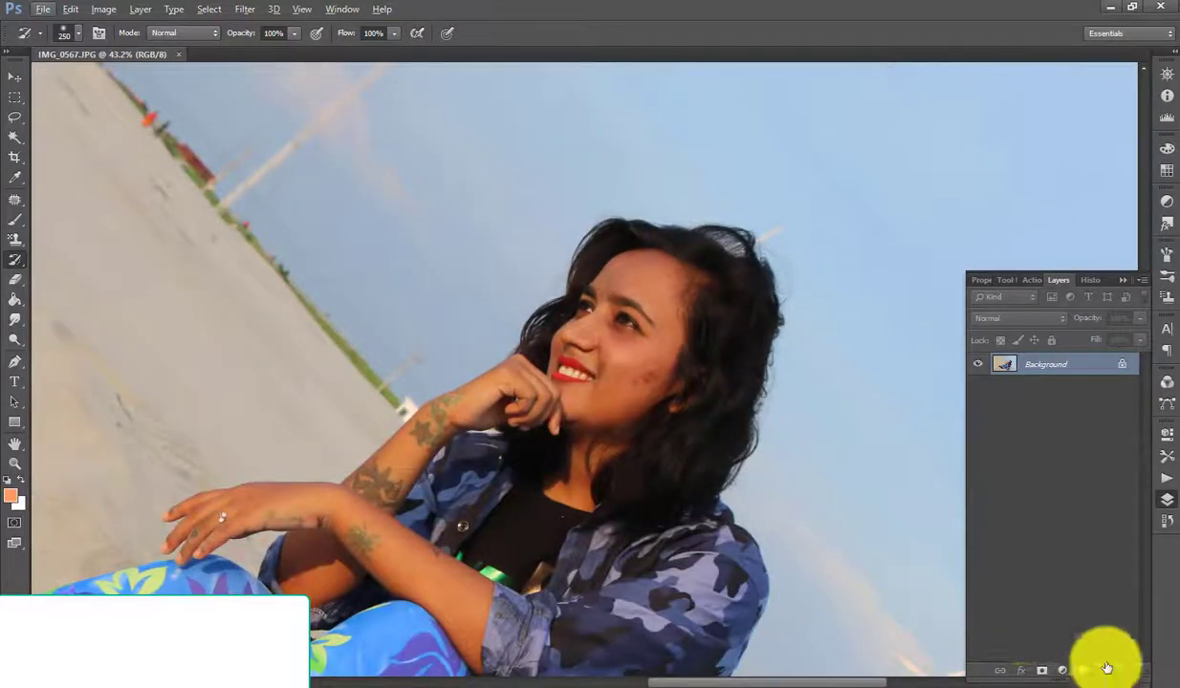
Add an empty Layer 1 and move it below the photo layer
left_click(1104, 676)
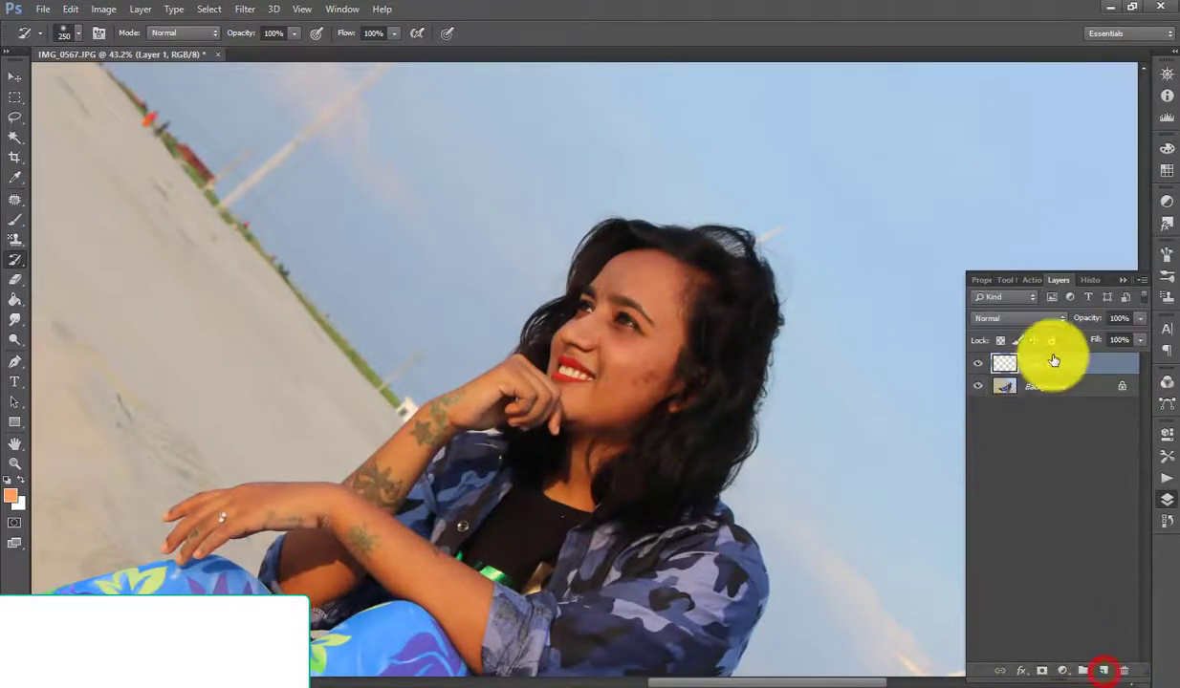
left_click_drag(1052, 365, 1090, 393)
scroll(845, 304, "up", 2)
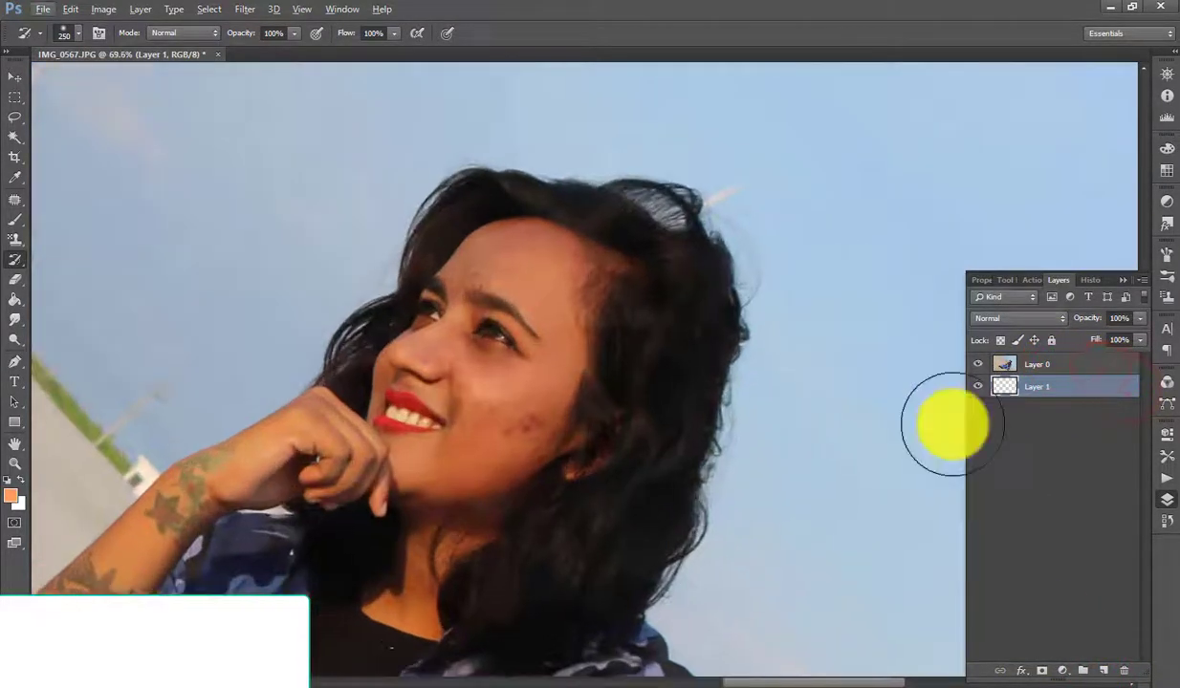
left_click(1065, 676)
left_click(965, 554)
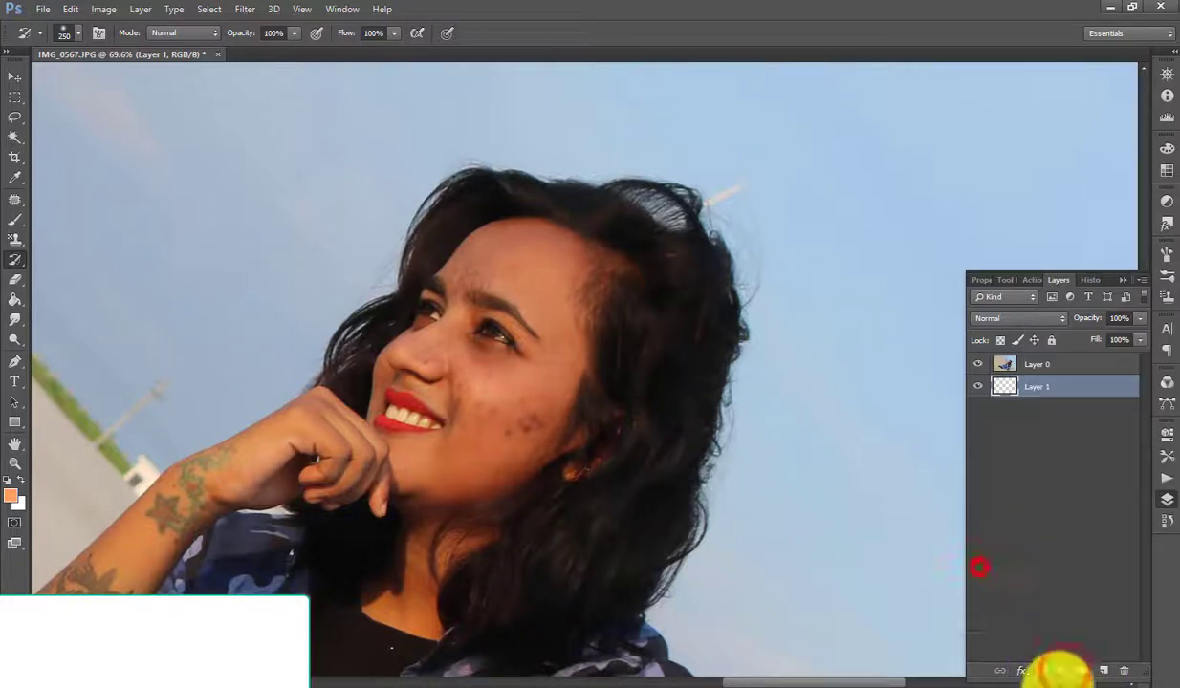
left_click(1065, 674)
left_click(867, 351)
scroll(867, 351, "down", 2)
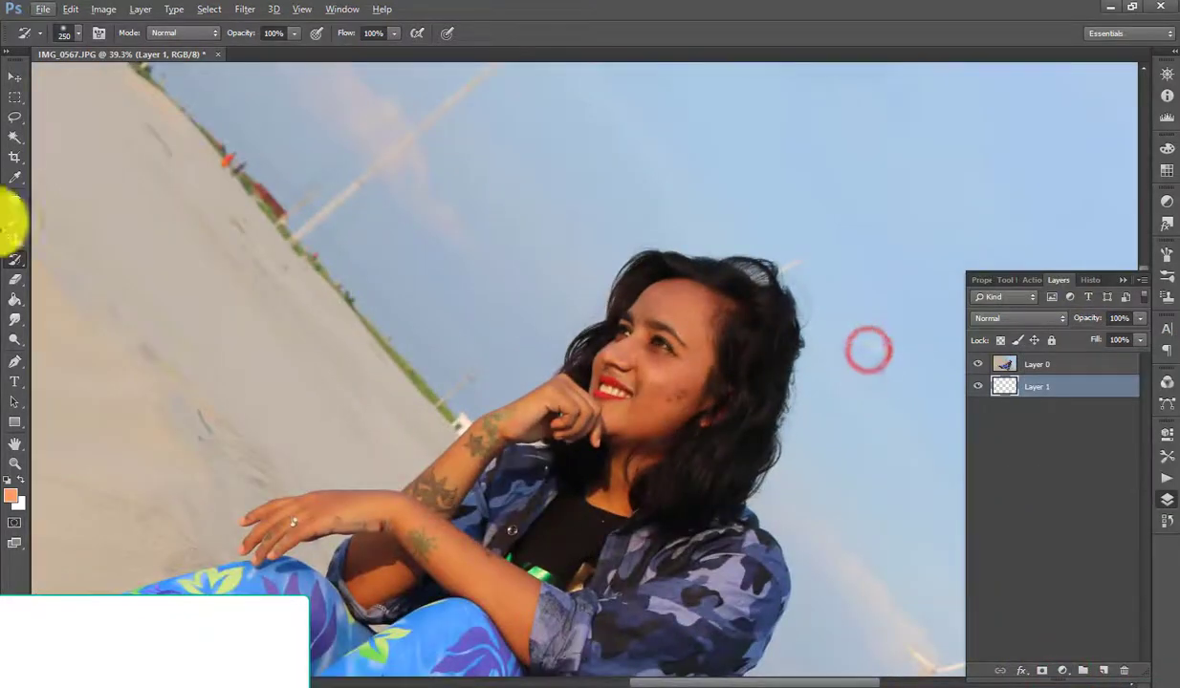
Erase a band of sky above the woman's head on Layer 0 with the Eraser Tool
left_click(11, 287)
left_click(1056, 364)
mouse_move(885, 157)
left_mouse_down()
mouse_move(969, 145)
mouse_move(1019, 190)
mouse_move(932, 195)
mouse_move(872, 561)
mouse_move(719, 232)
mouse_move(591, 256)
left_mouse_up()
scroll(876, 507, "down", 2)
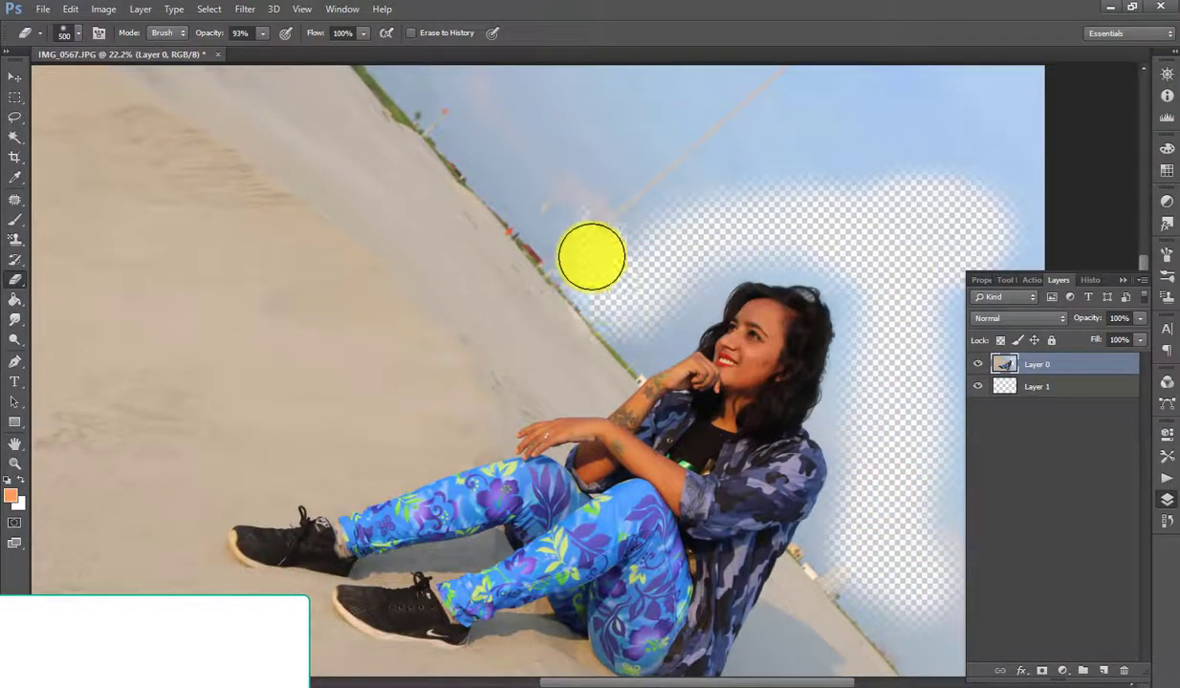
key("ctrl+z")
left_click_drag(641, 293, 817, 198)
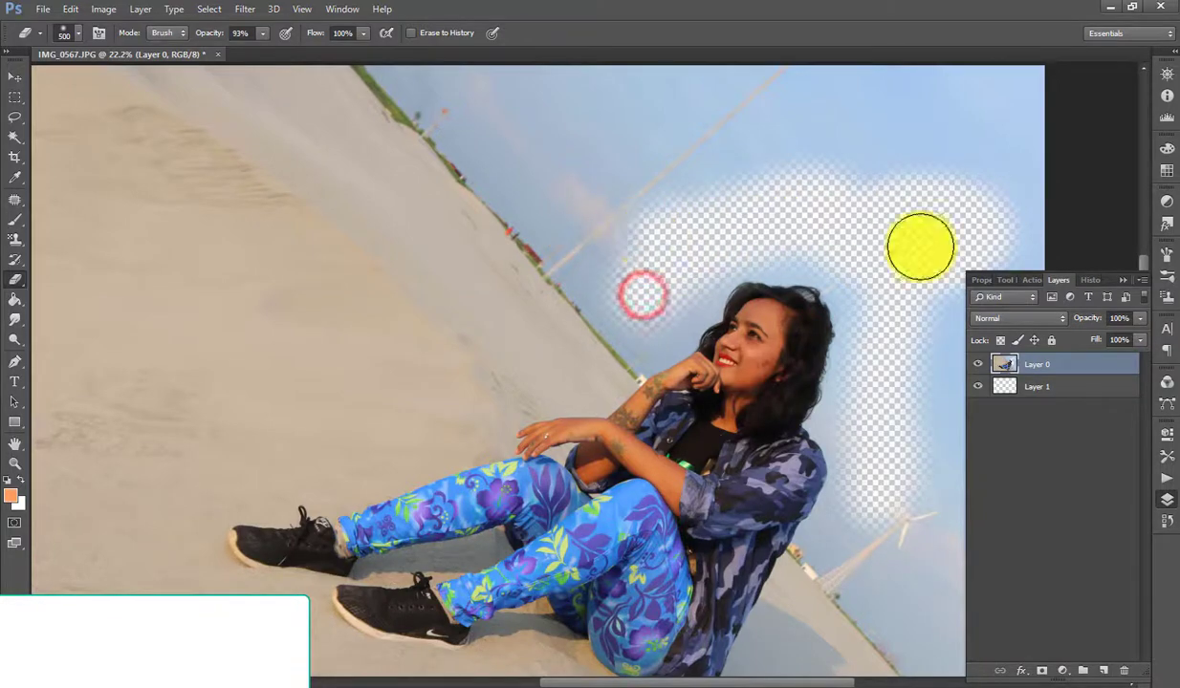
Add a blue Solid Color fill layer beneath the photo
left_click(1052, 387)
left_click(1056, 680)
left_click(1116, 337)
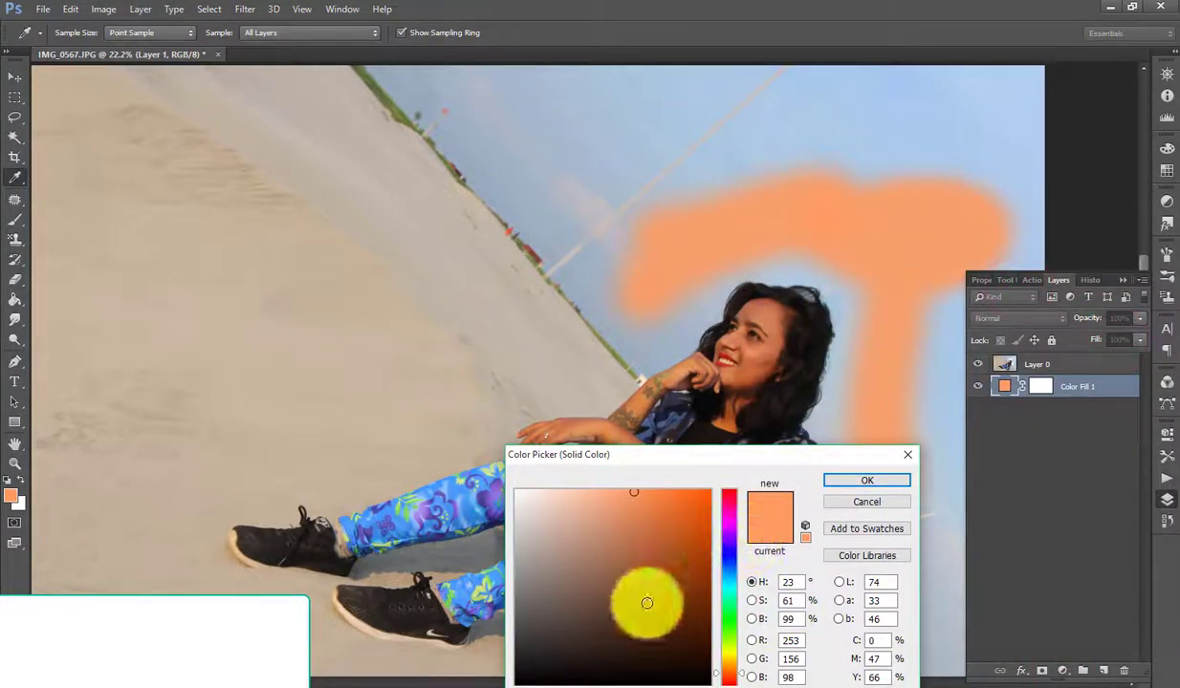
left_click(513, 502)
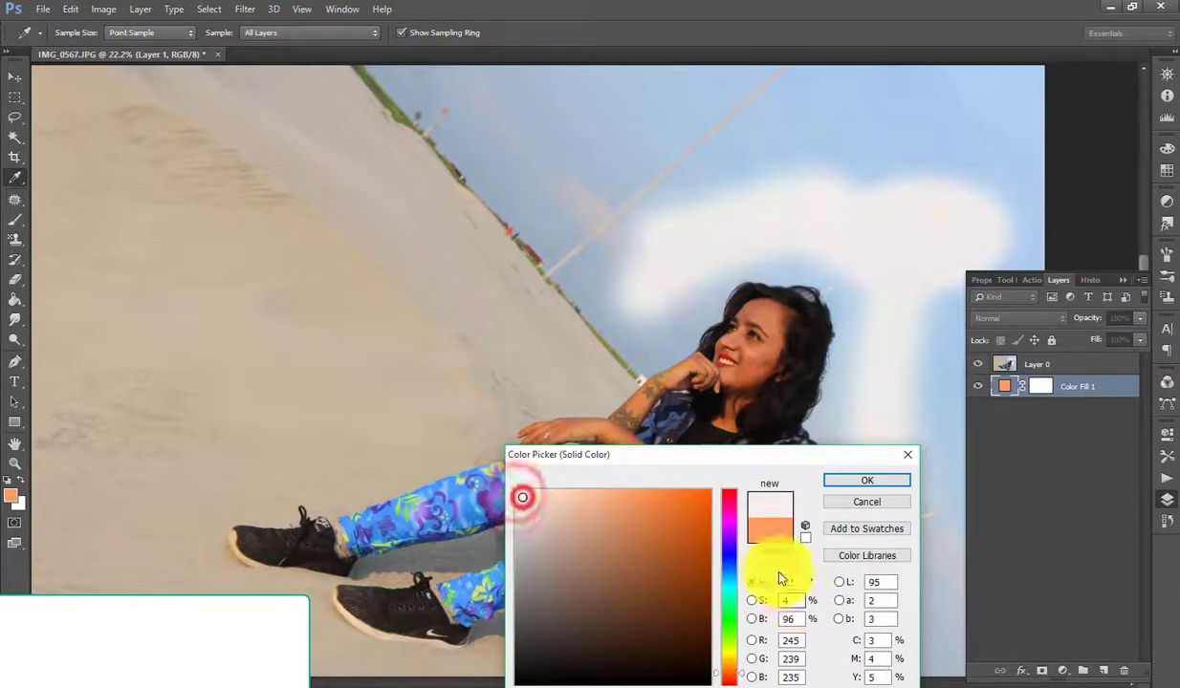
left_click(729, 551)
left_click(706, 496)
left_click(872, 484)
Erase sky along the right and top of her hair on Layer 0 with the Background Eraser
key("e")
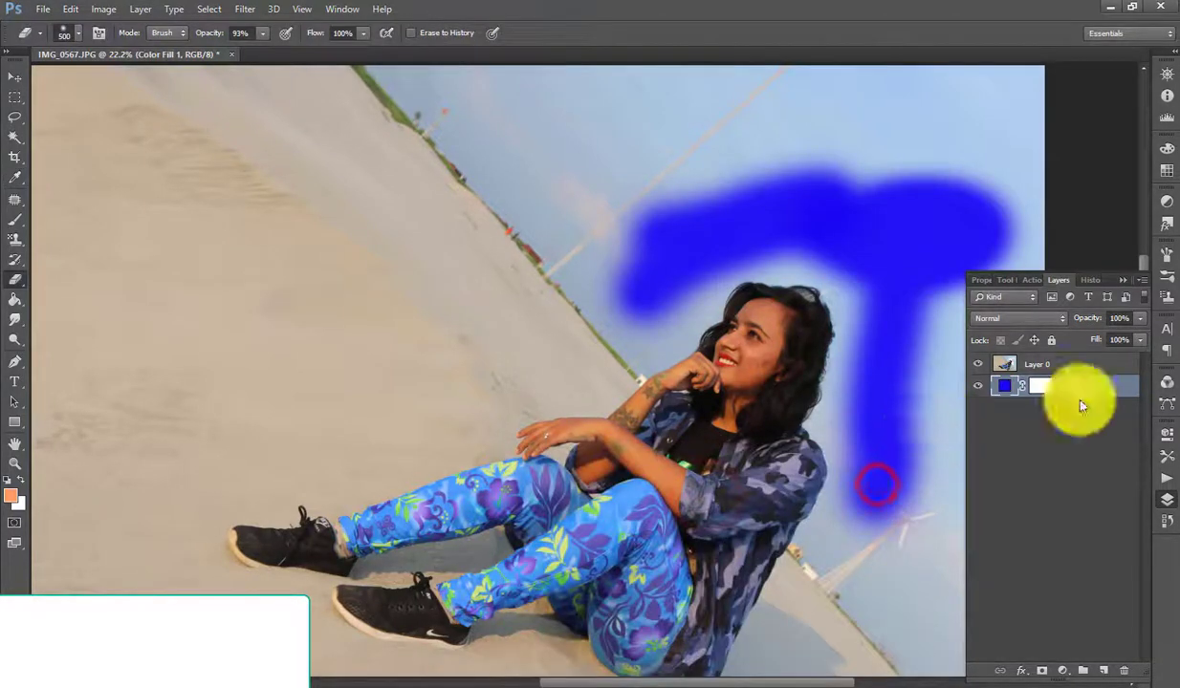
left_click(1060, 365)
left_click(83, 290)
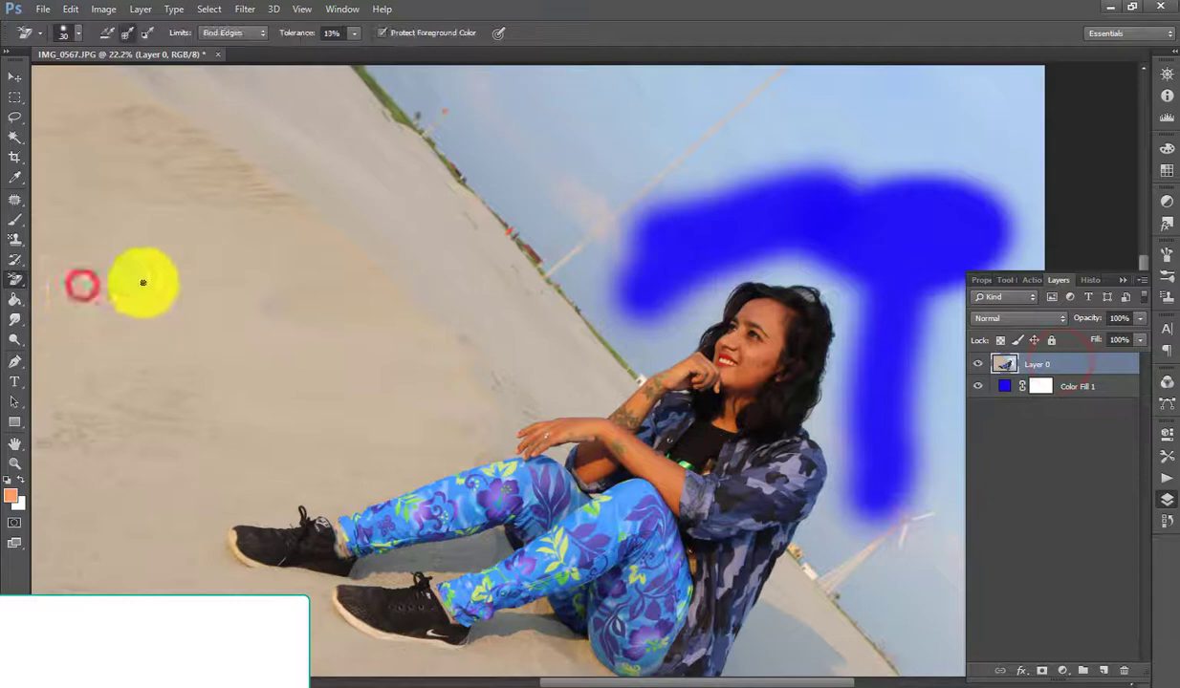
scroll(908, 325, "up", 1)
scroll(913, 323, "up", 2)
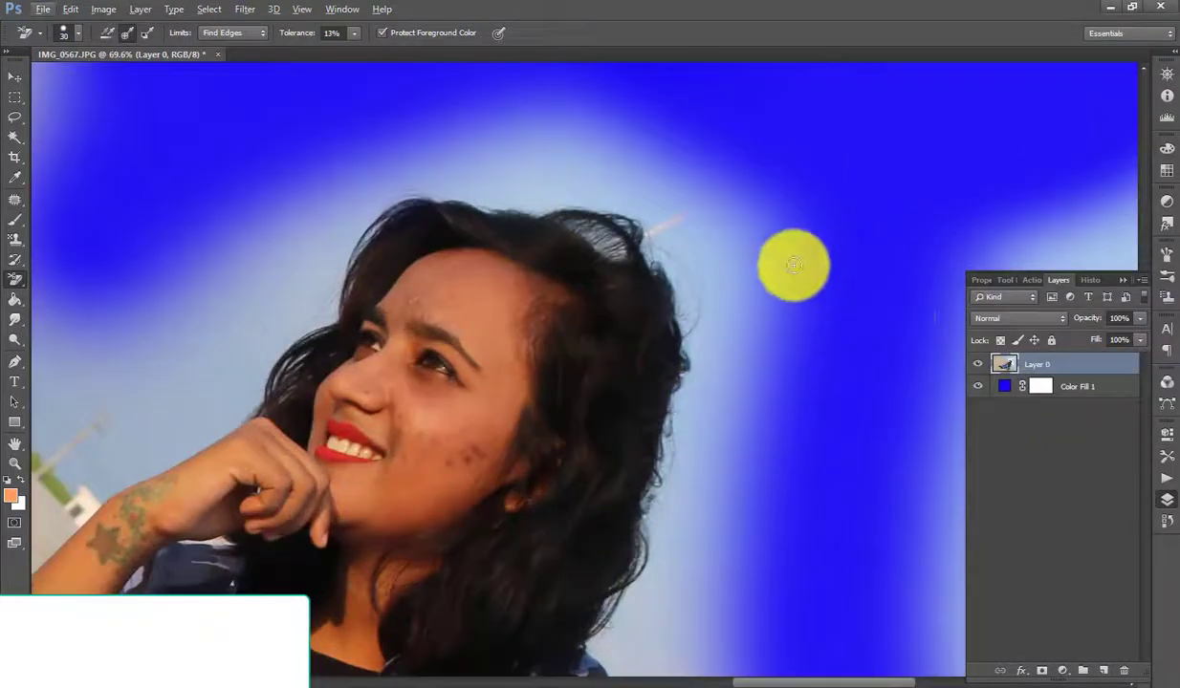
mouse_move(793, 263)
left_mouse_down()
mouse_move(679, 308)
mouse_move(803, 269)
mouse_move(744, 214)
mouse_move(740, 224)
left_mouse_up()
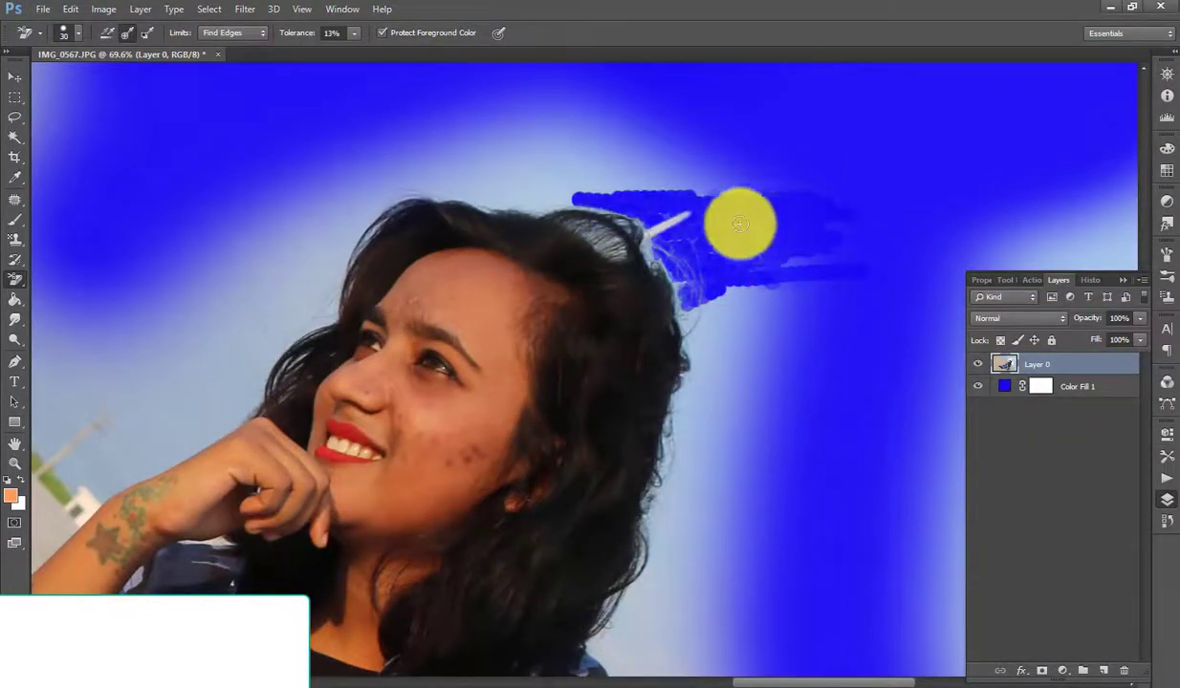
left_click_drag(585, 188, 513, 190)
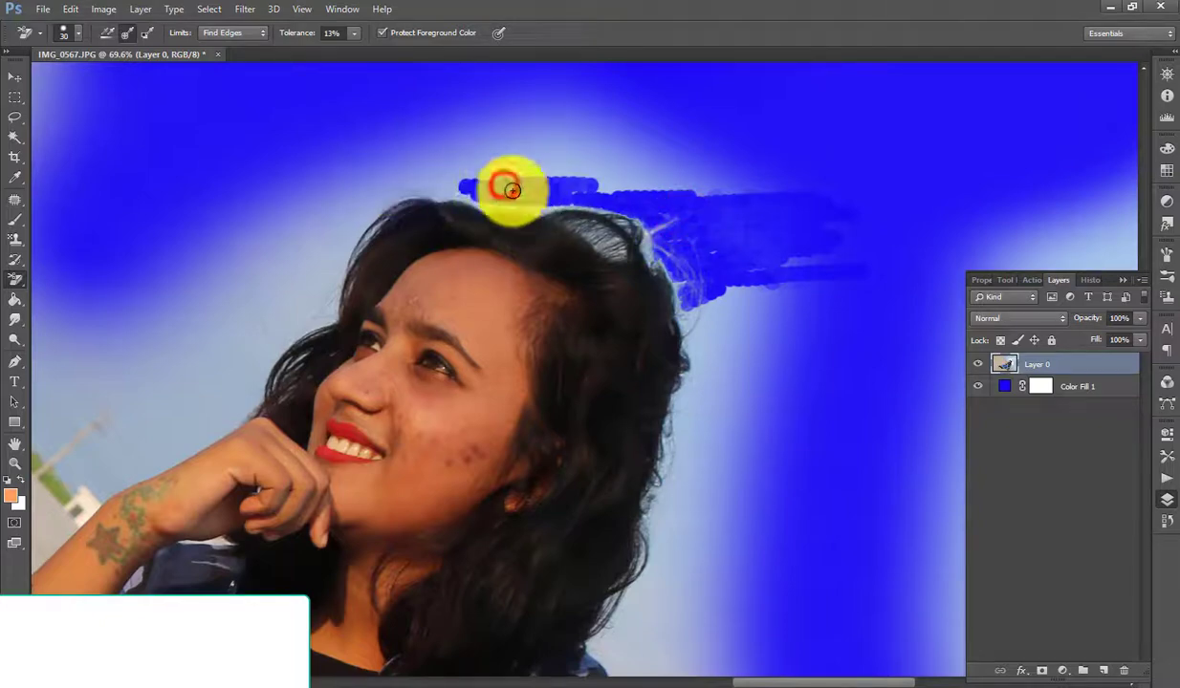
mouse_move(466, 154)
left_mouse_down()
mouse_move(603, 149)
mouse_move(646, 164)
left_mouse_up()
Enlarge the brush to 100 and erase sky down the left and right hair edges
key("bracketright")
key("bracketright")
key("bracketright")
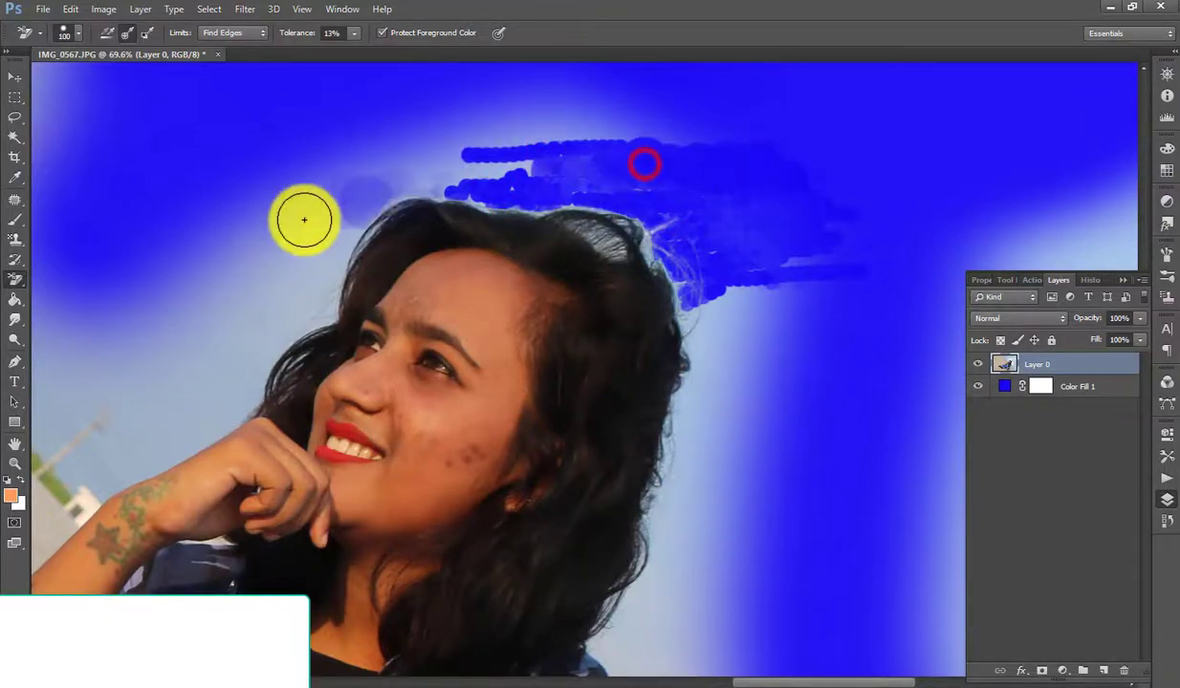
mouse_move(303, 216)
left_mouse_down()
mouse_move(384, 174)
mouse_move(394, 190)
mouse_move(234, 402)
left_mouse_up()
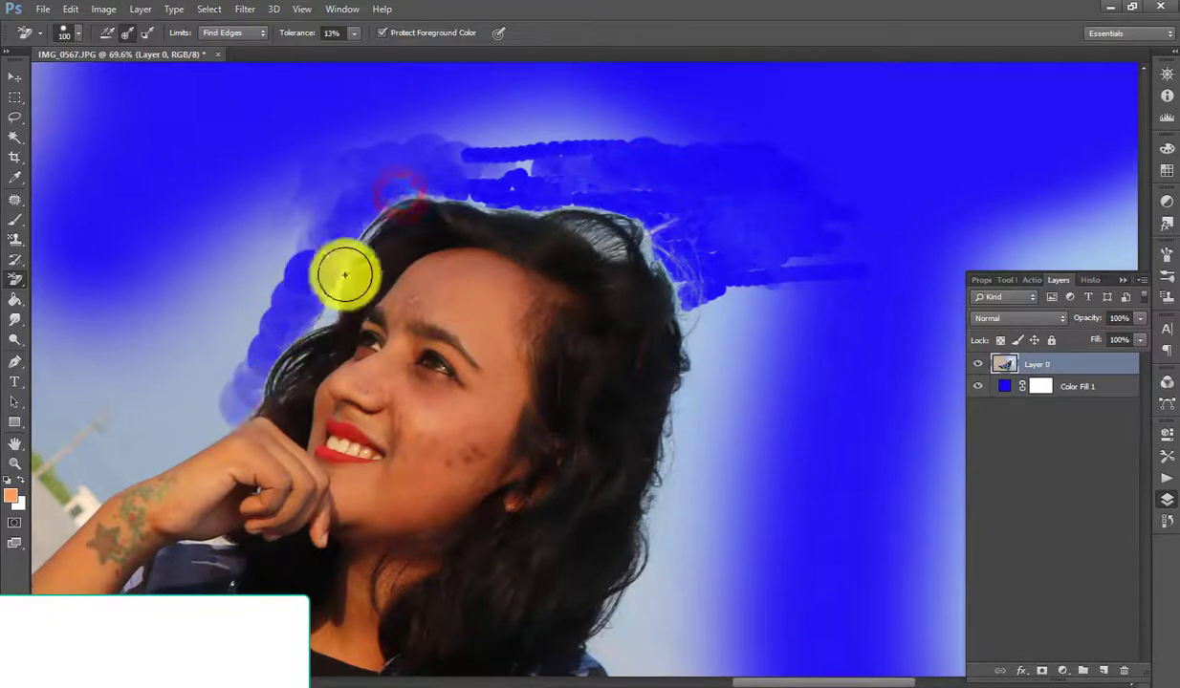
scroll(356, 237, "down", 3)
mouse_move(273, 298)
left_mouse_down()
mouse_move(219, 369)
mouse_move(347, 271)
mouse_move(551, 244)
mouse_move(492, 490)
left_mouse_up()
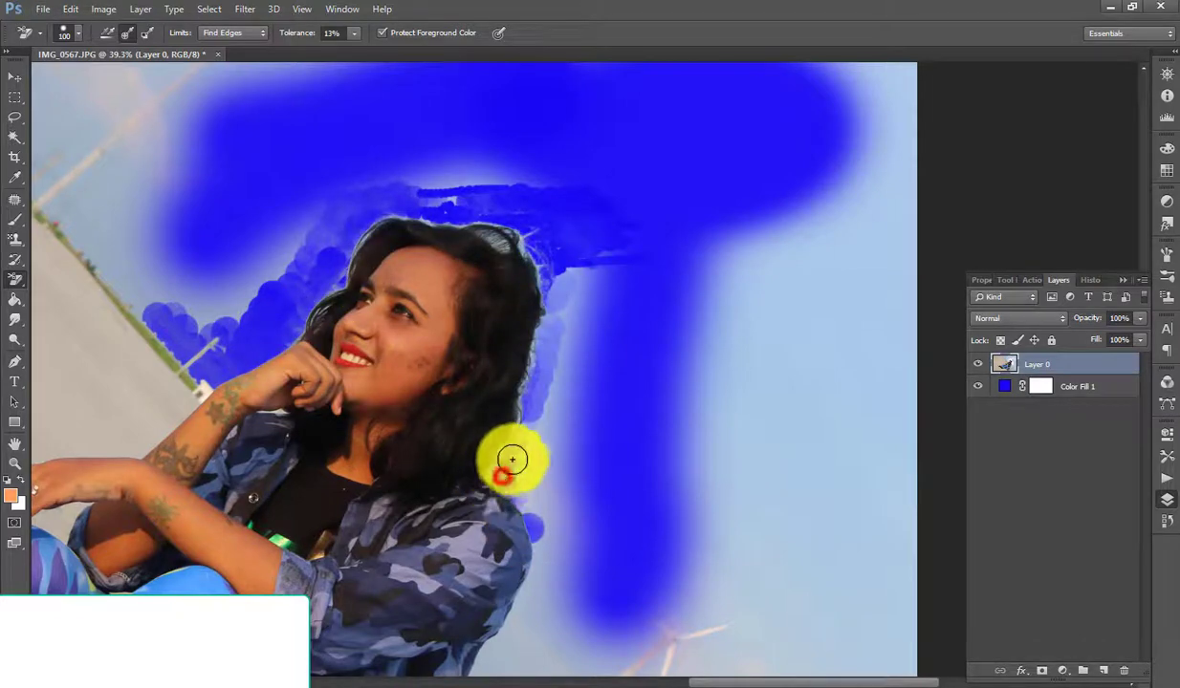
left_click_drag(512, 436, 546, 328)
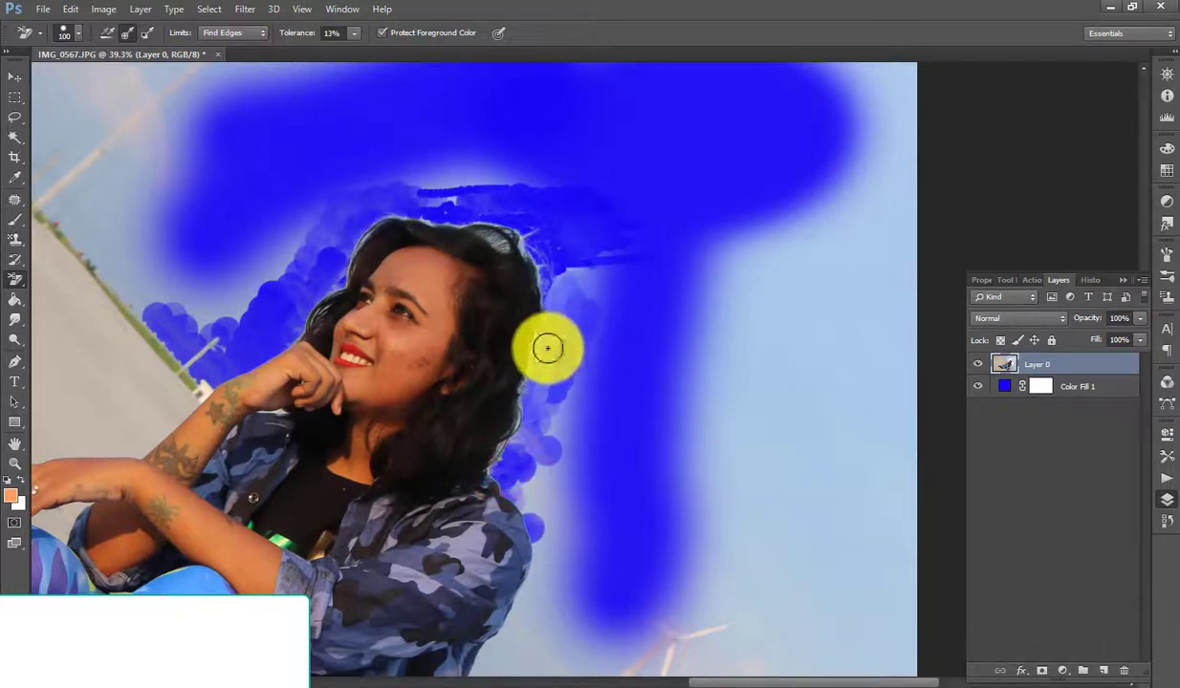
left_click(546, 348)
left_click_drag(519, 441, 572, 374)
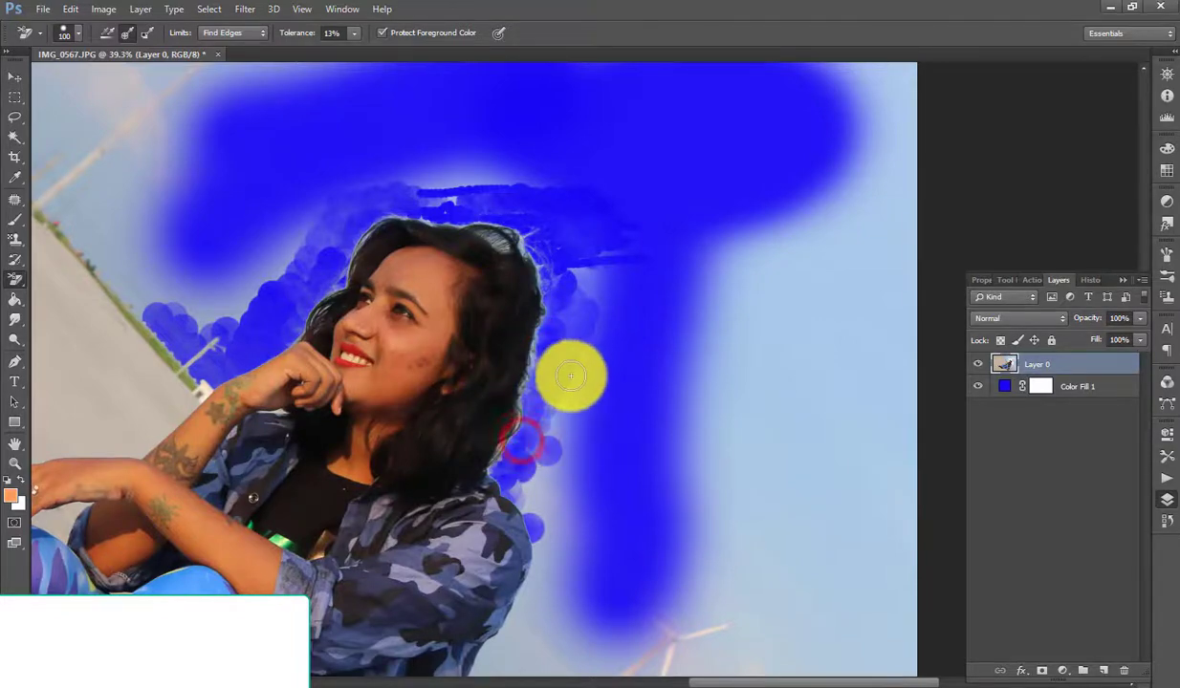
scroll(572, 374, "up", 3)
scroll(571, 335, "up", 2)
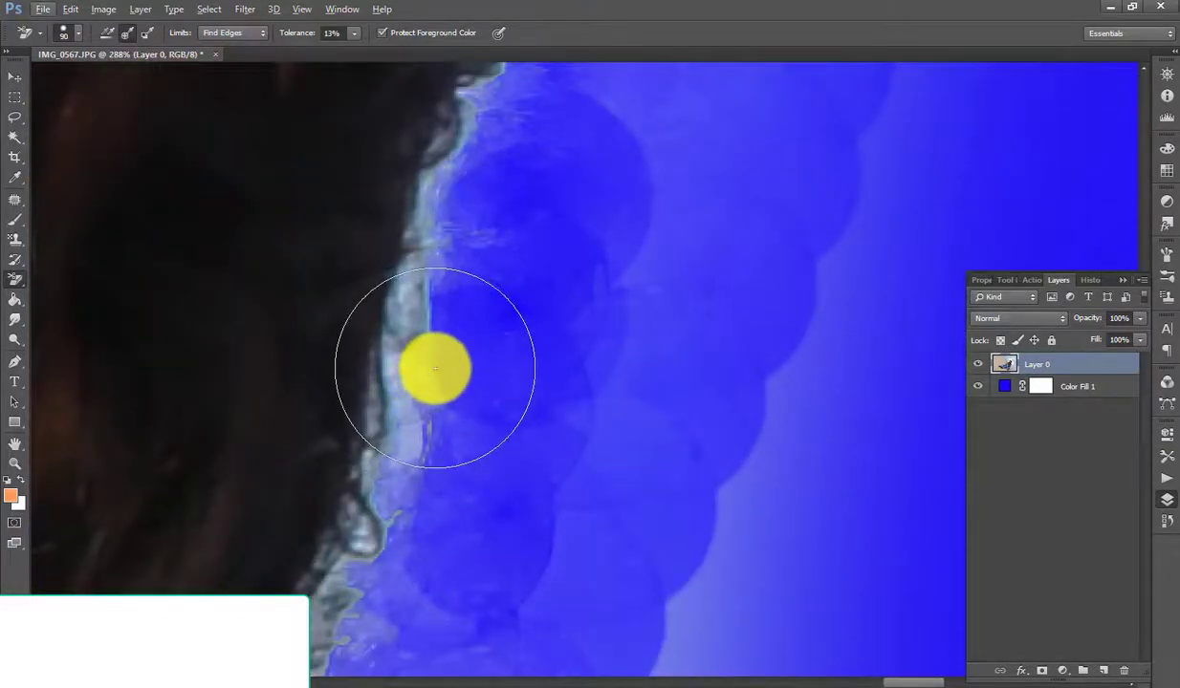
Shrink the eraser to size 20 and dab away sky pixels along the hair edge
key("bracketleft")
key("bracketleft")
key("bracketleft")
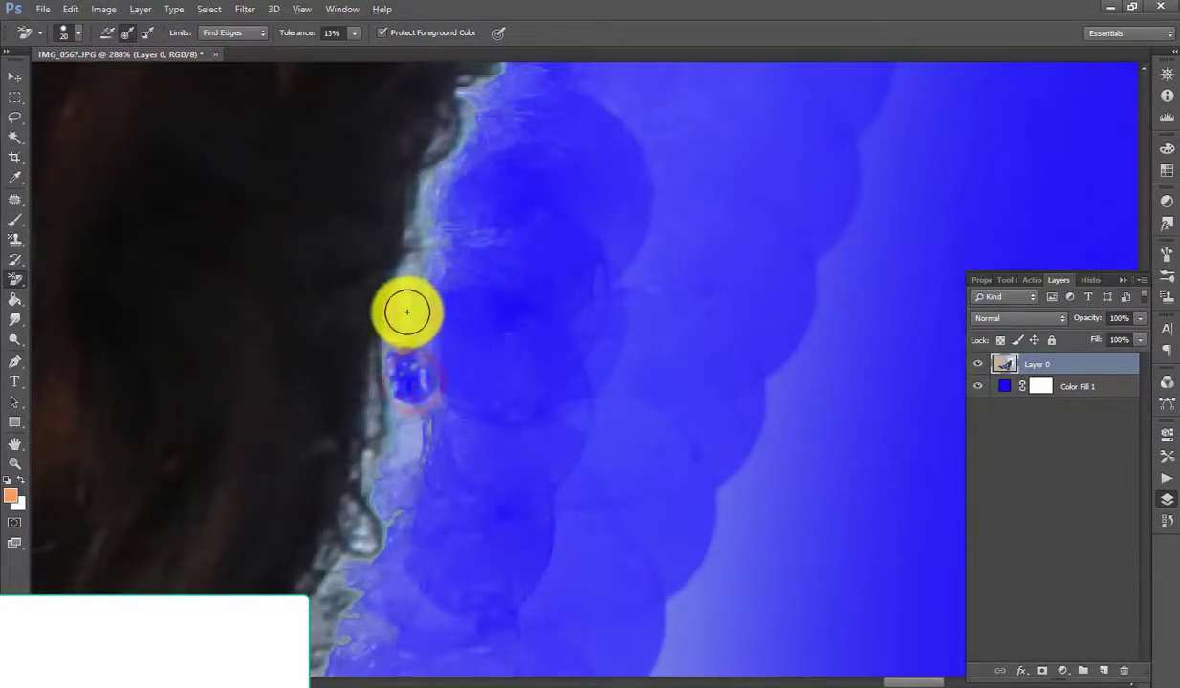
mouse_move(414, 276)
left_mouse_down()
mouse_move(424, 321)
mouse_move(467, 99)
left_mouse_up()
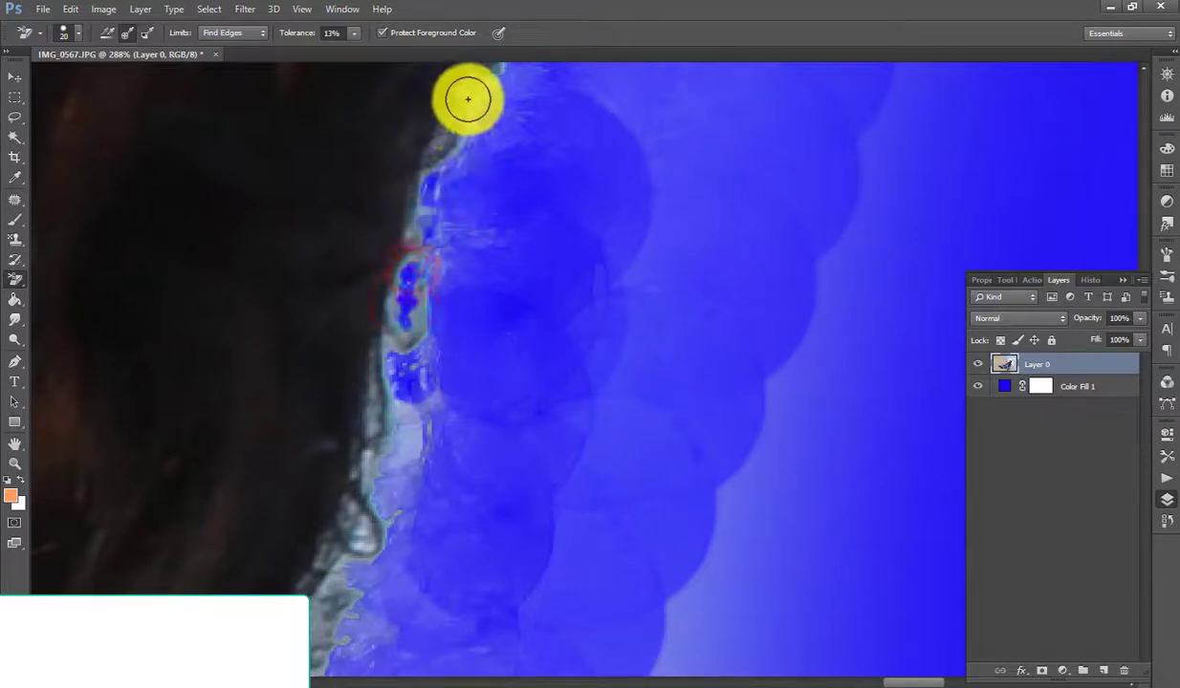
left_click(432, 142)
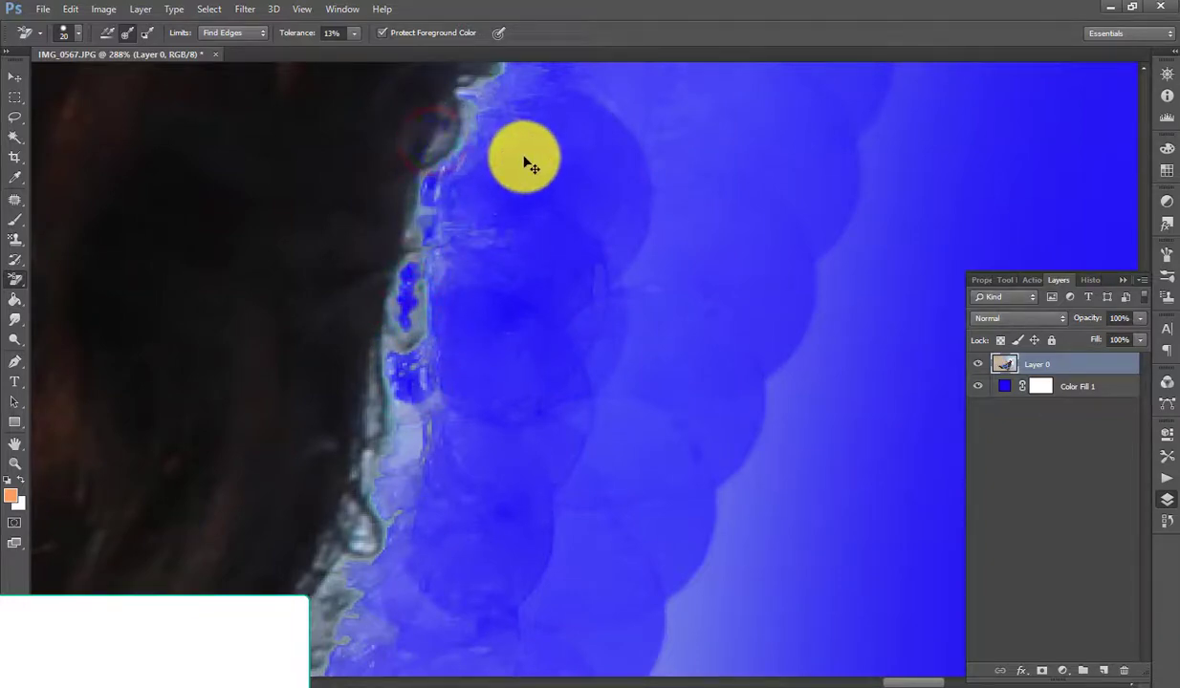
left_click(488, 146)
scroll(435, 148, "up", 3)
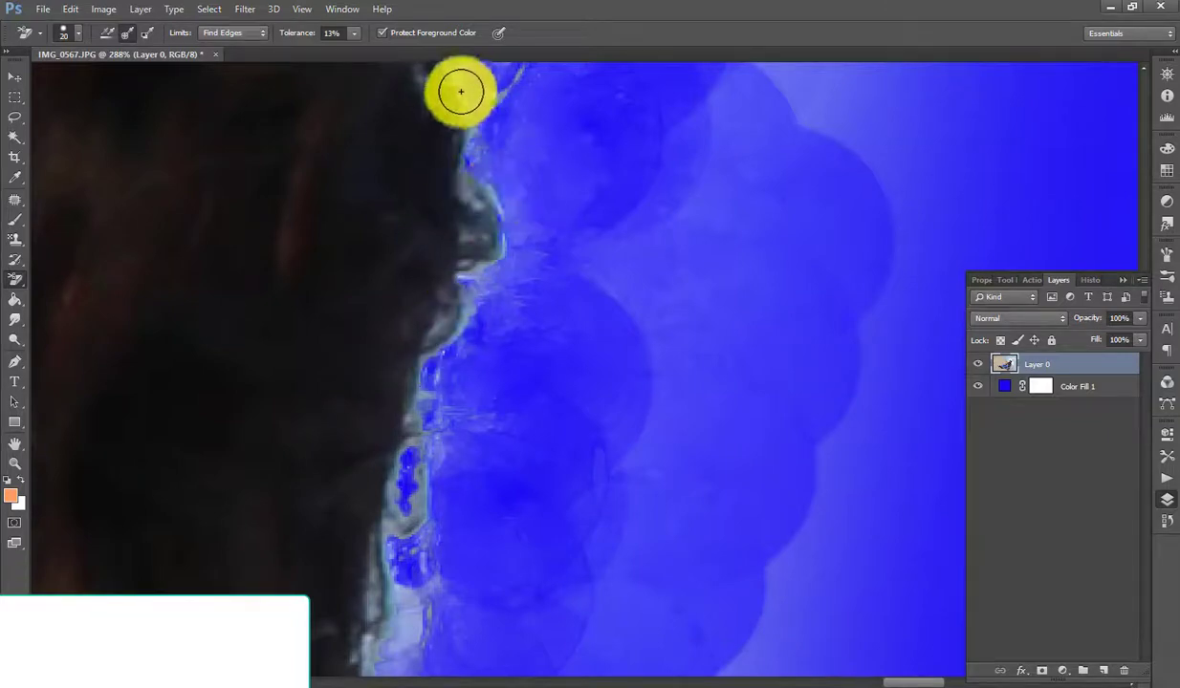
scroll(463, 149, "up", 3)
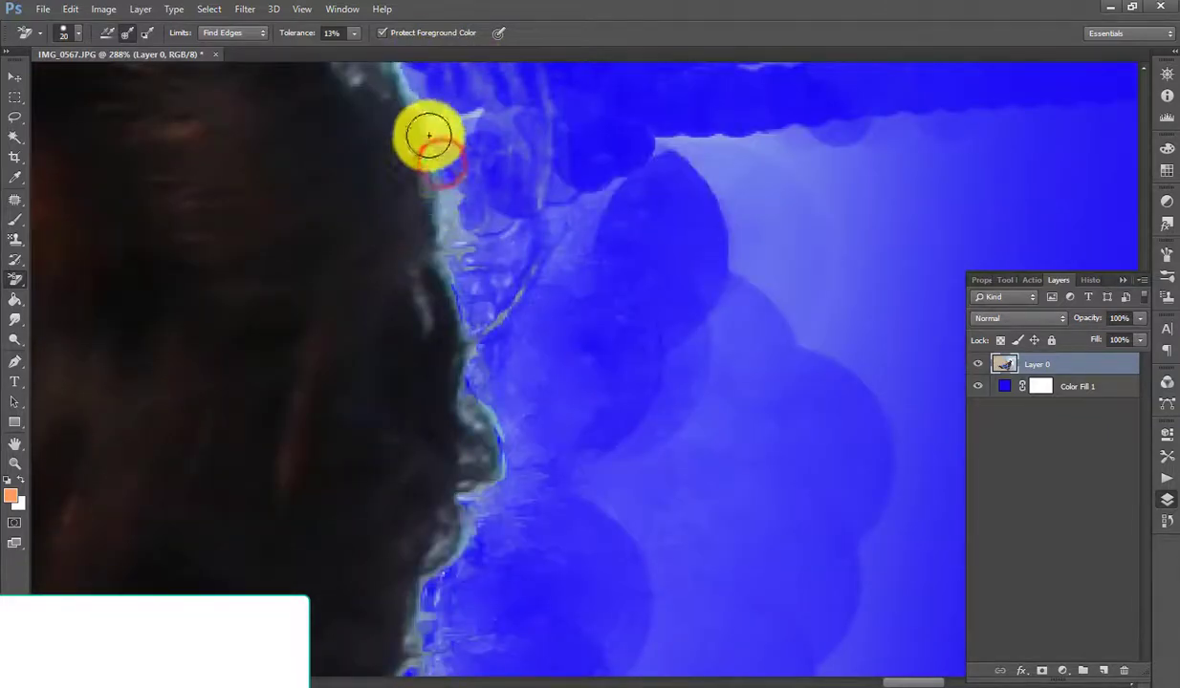
scroll(365, 150, "up", 3)
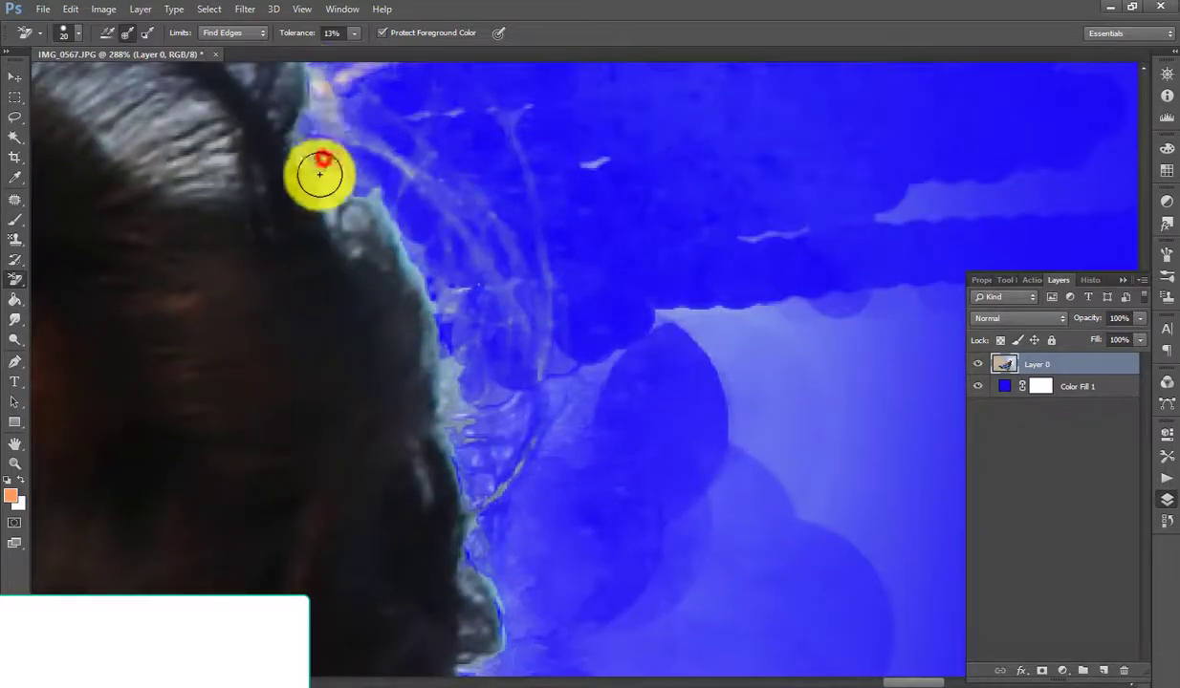
scroll(344, 153, "down", 3)
scroll(431, 153, "down", 3)
scroll(502, 153, "down", 2)
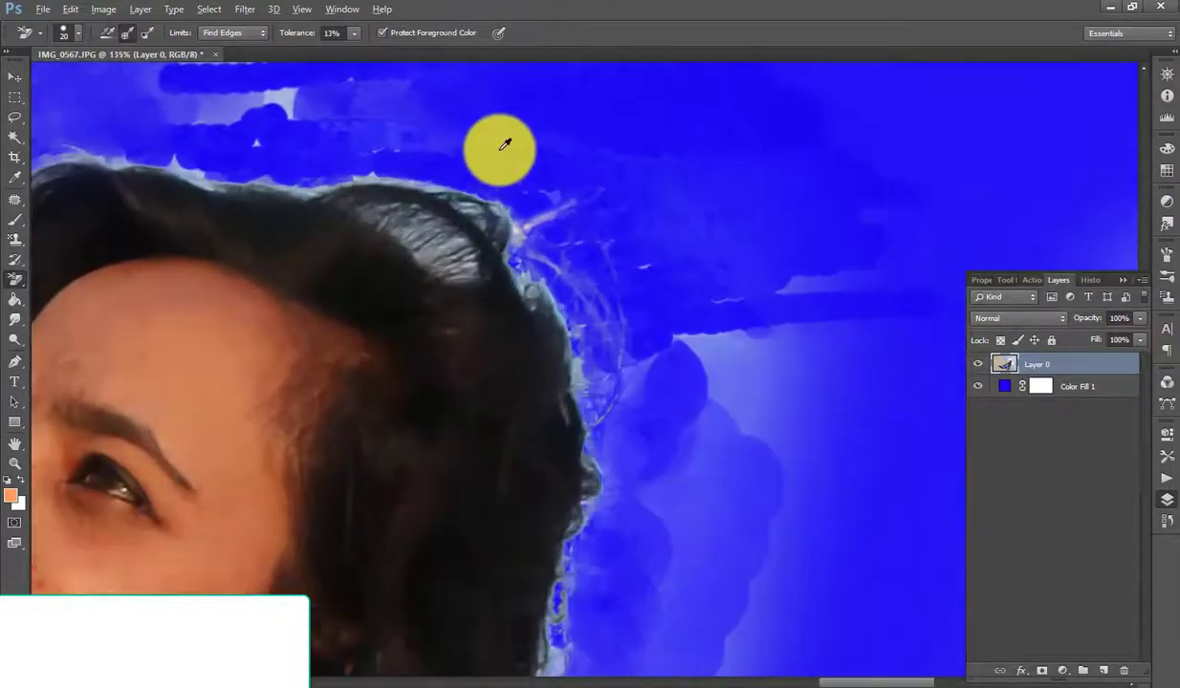
scroll(507, 153, "up", 3)
Erase background patches, the pale grey fringe and a stray strand along the top of the hair
left_click(530, 291)
mouse_move(386, 281)
left_mouse_down()
mouse_move(377, 336)
mouse_move(448, 326)
mouse_move(277, 248)
left_mouse_up()
left_click(290, 260)
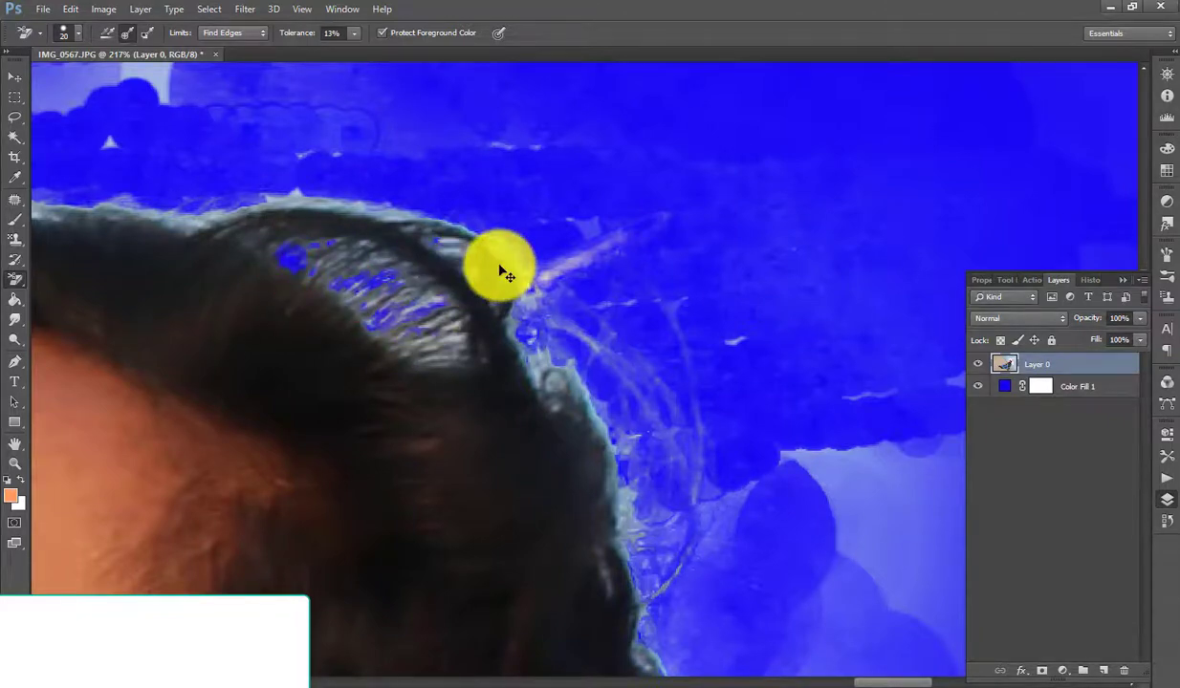
left_click(550, 265)
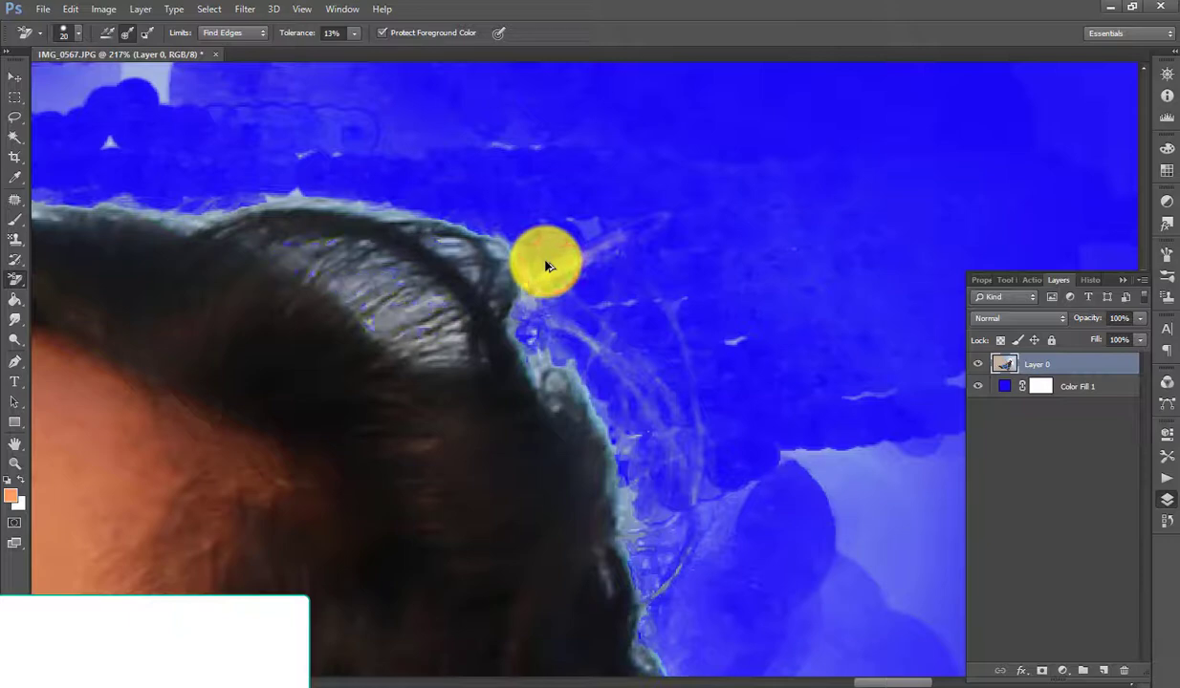
mouse_move(425, 268)
left_mouse_down()
mouse_move(389, 317)
mouse_move(453, 337)
left_mouse_up()
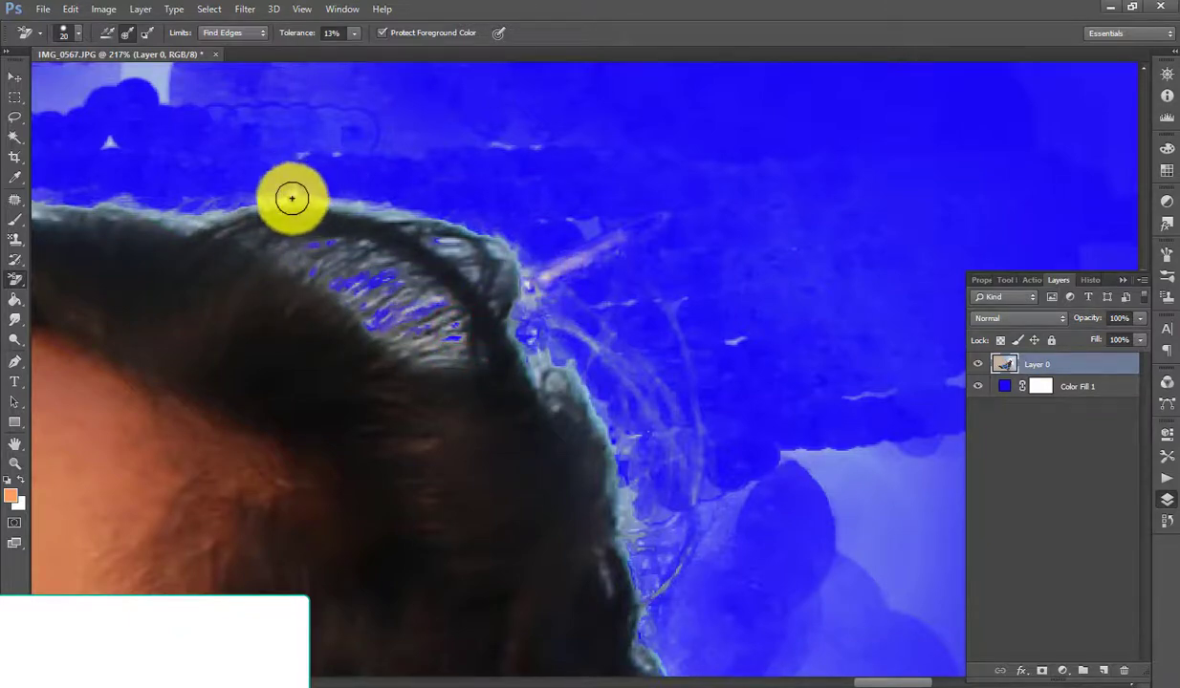
left_click_drag(292, 198, 637, 411)
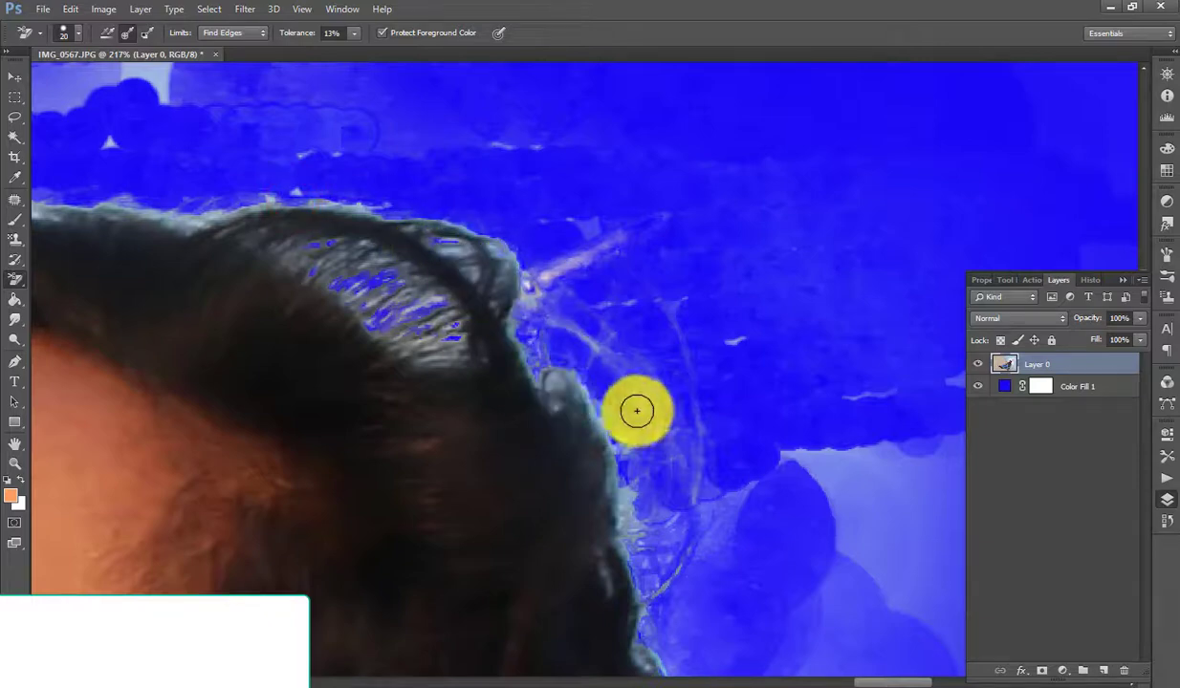
left_click_drag(566, 272, 616, 240)
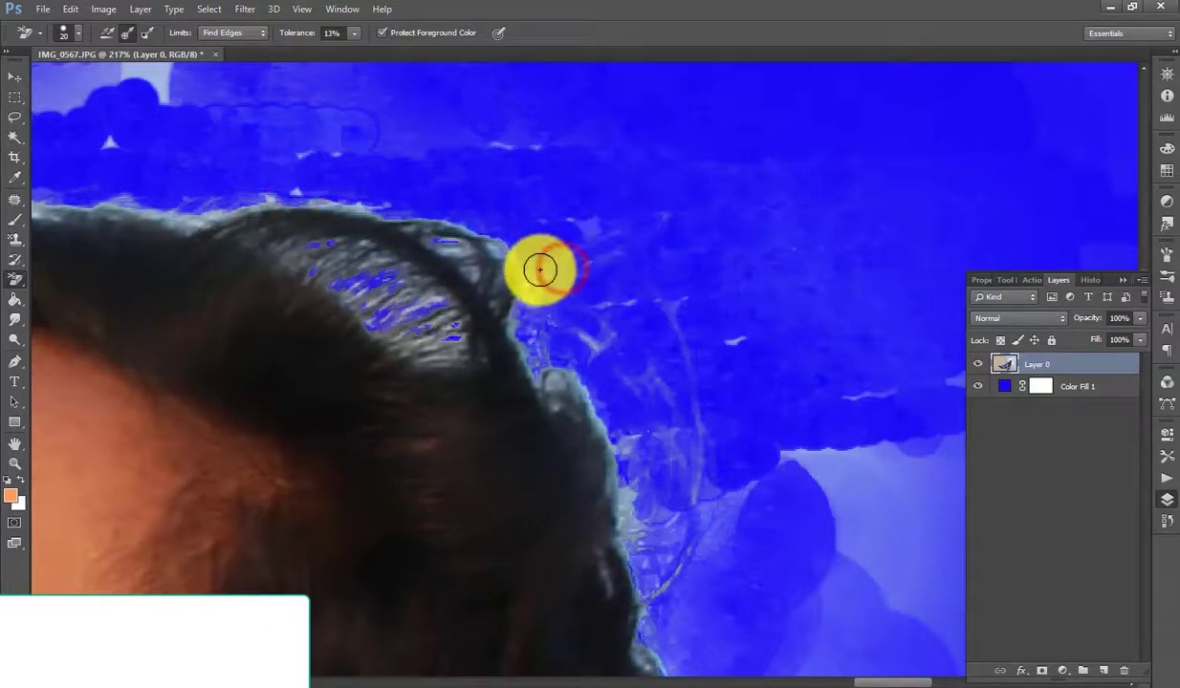
scroll(98, 206, "up", 2)
scroll(191, 229, "up", 3)
Erase the grey fringe along the top and upper-left edges of the hair
left_click_drag(320, 281, 466, 244)
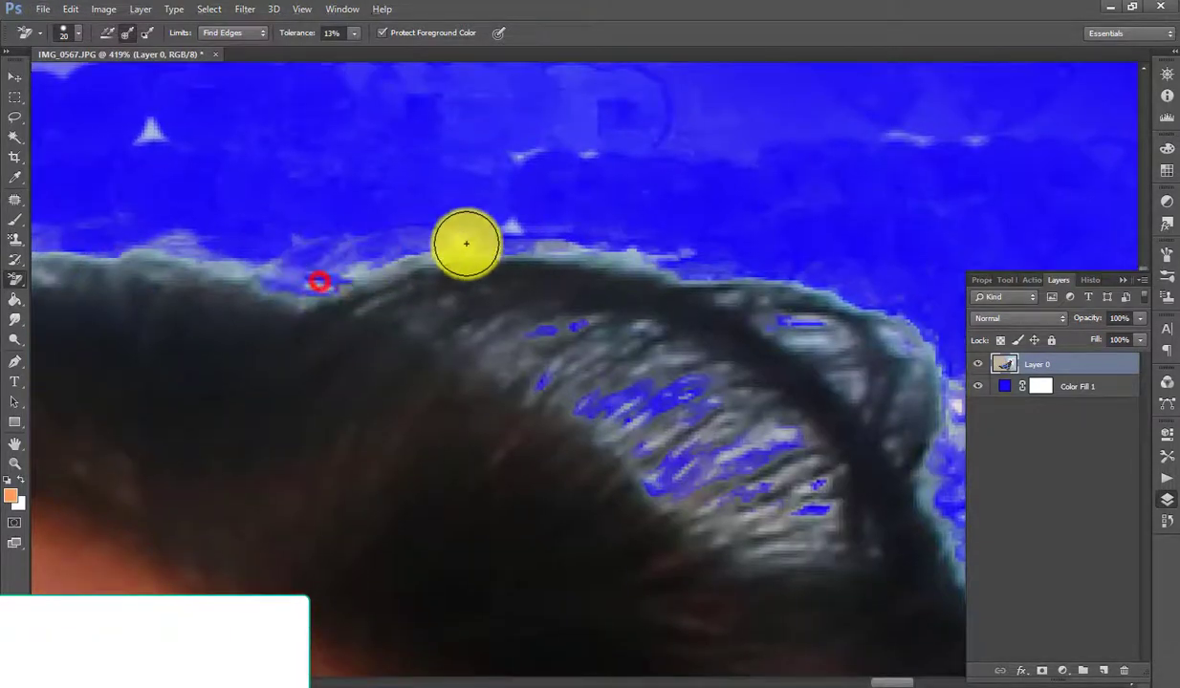
scroll(144, 244, "left", 5)
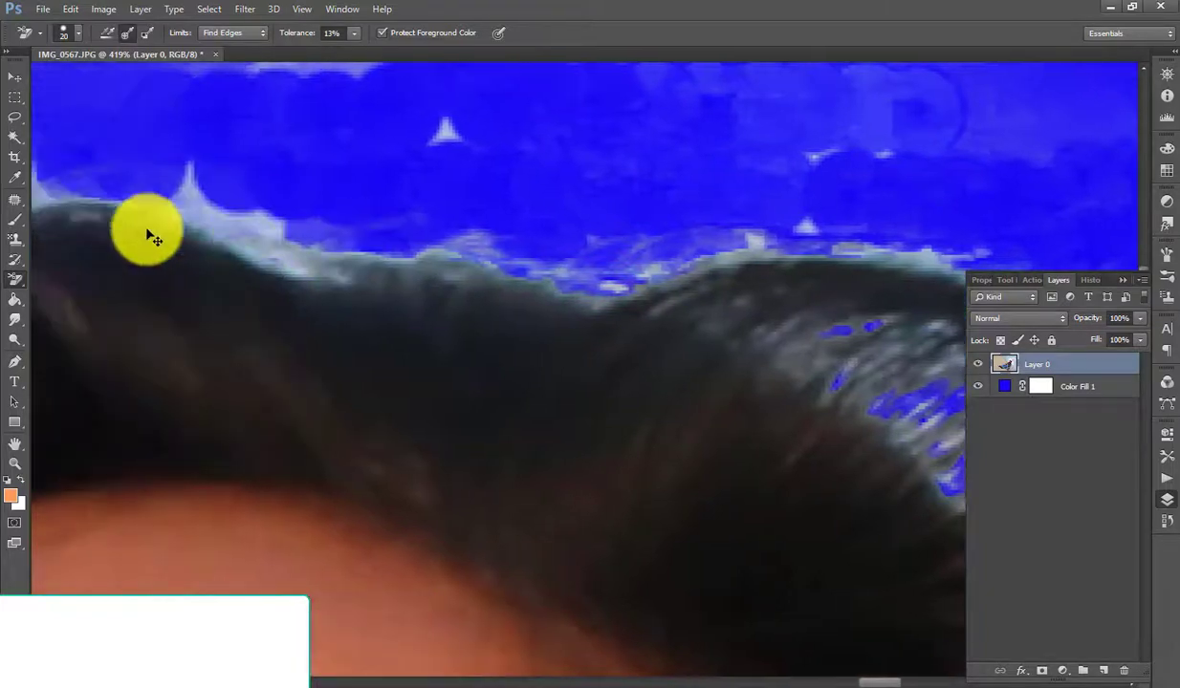
scroll(153, 237, "left", 2)
left_click_drag(366, 219, 298, 212)
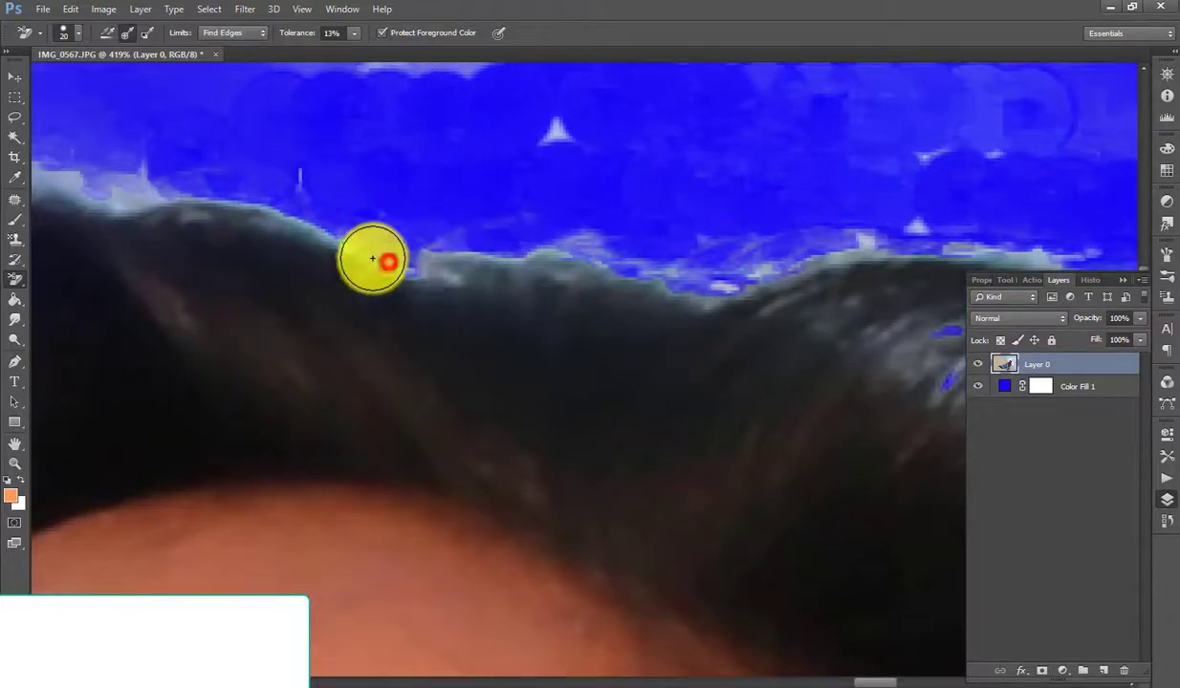
left_click(126, 189)
scroll(127, 189, "left", 5)
left_click(342, 182)
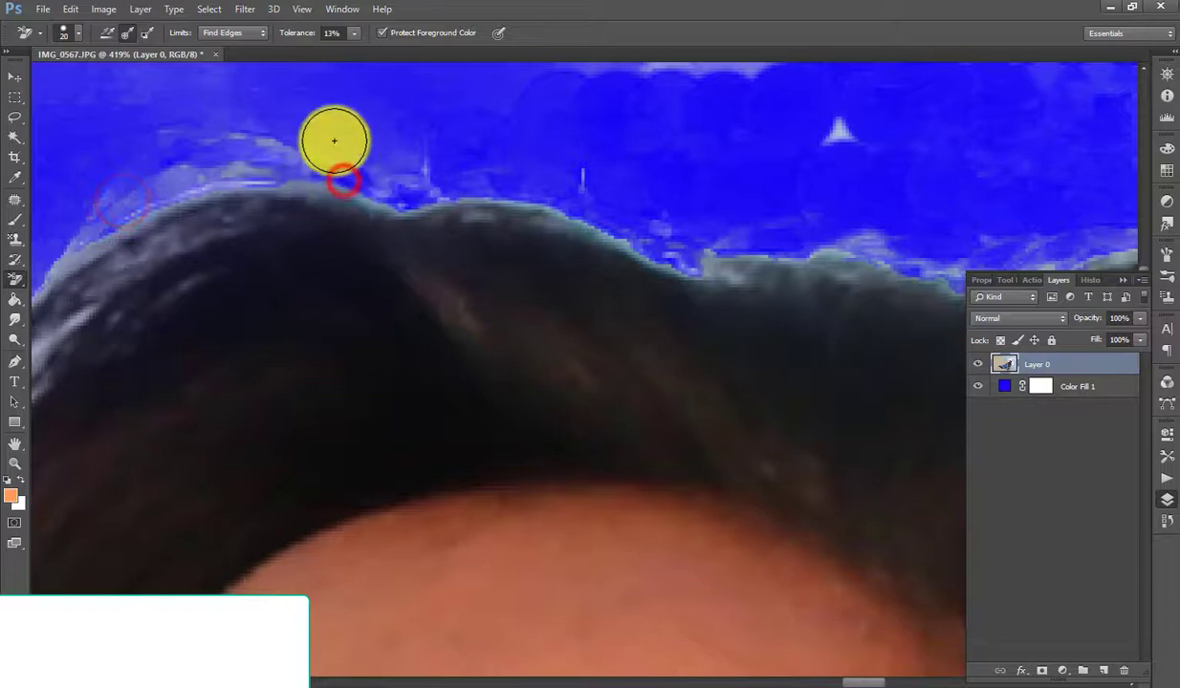
scroll(219, 401, "left", 4)
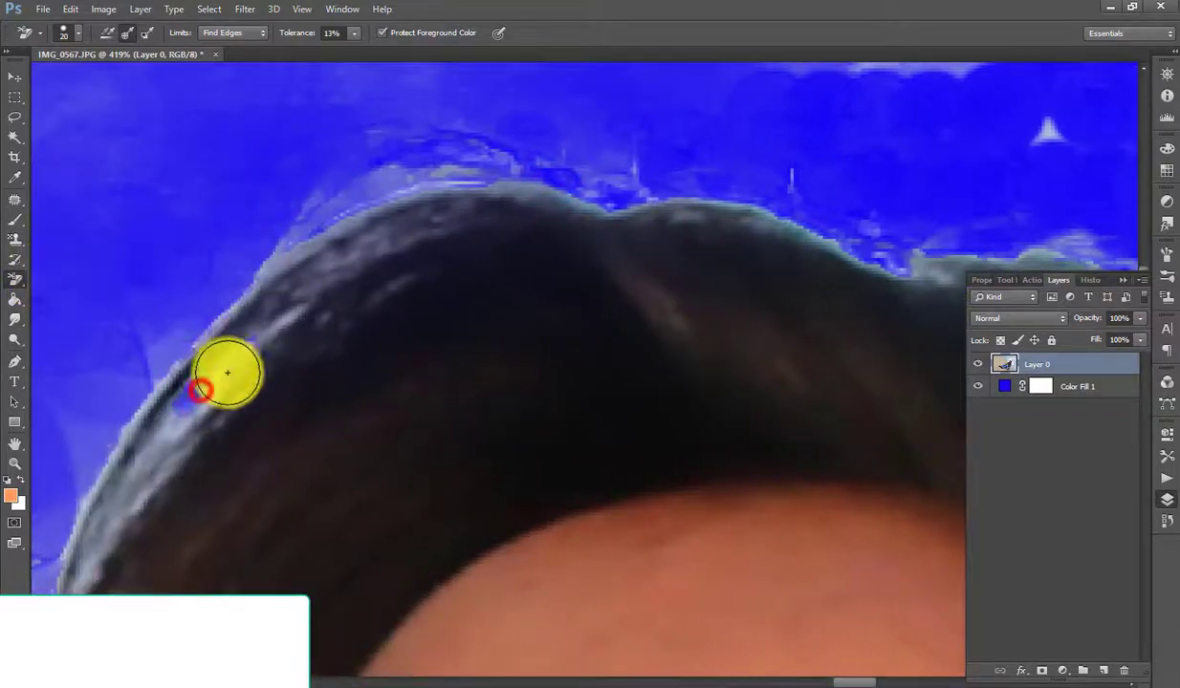
mouse_move(228, 372)
left_mouse_down()
mouse_move(245, 335)
mouse_move(144, 468)
left_mouse_up()
scroll(231, 332, "left", 2)
mouse_move(212, 404)
left_mouse_down()
mouse_move(248, 371)
mouse_move(158, 99)
mouse_move(476, 143)
left_mouse_up()
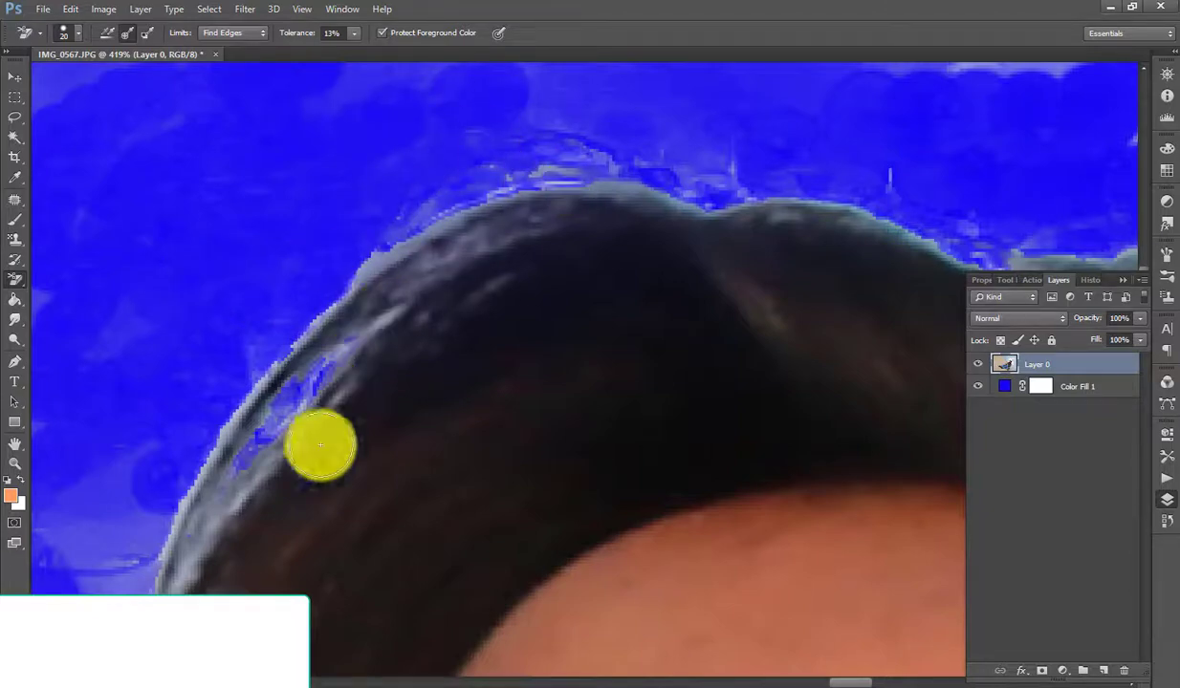
left_click_drag(370, 267, 317, 345)
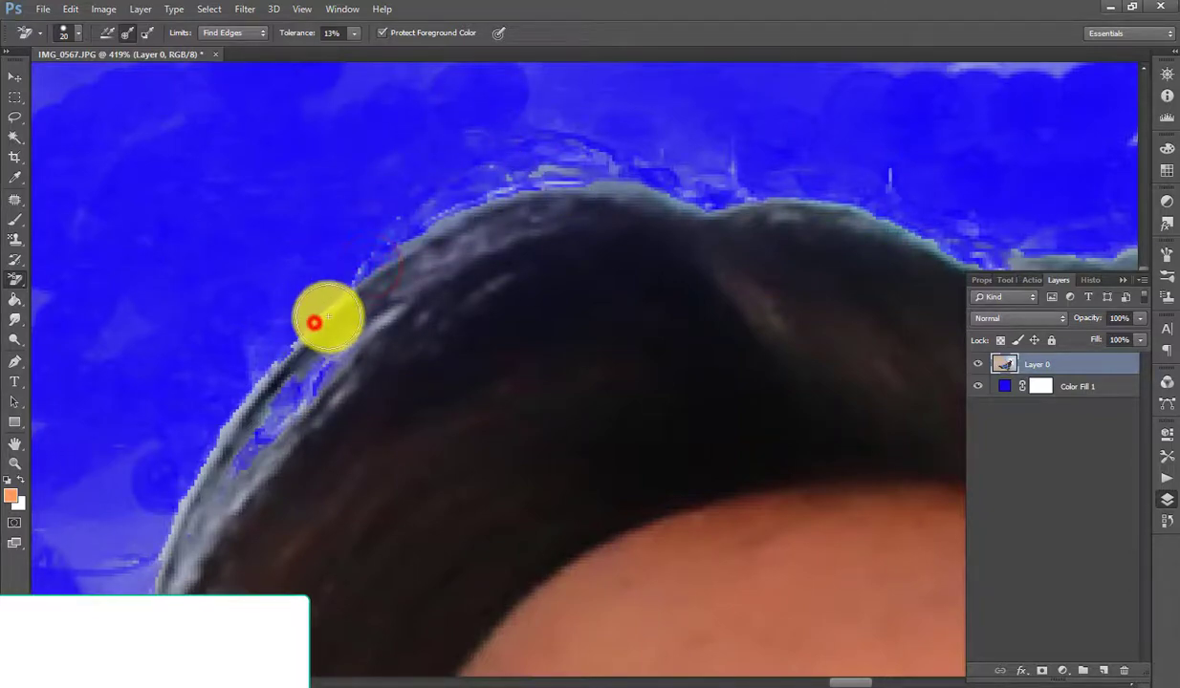
Remove grey strands along the upper and left hair edges
scroll(316, 241, "up", 1)
scroll(303, 210, "down", 3)
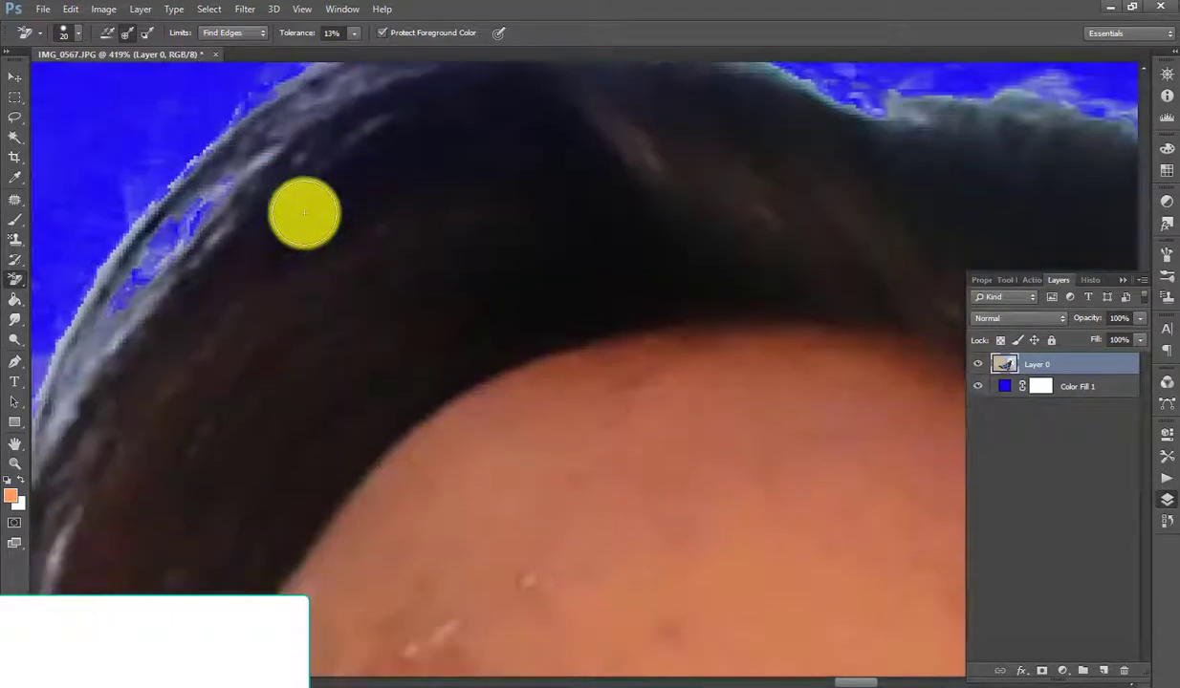
scroll(498, 191, "left", 3)
scroll(229, 165, "down", 3)
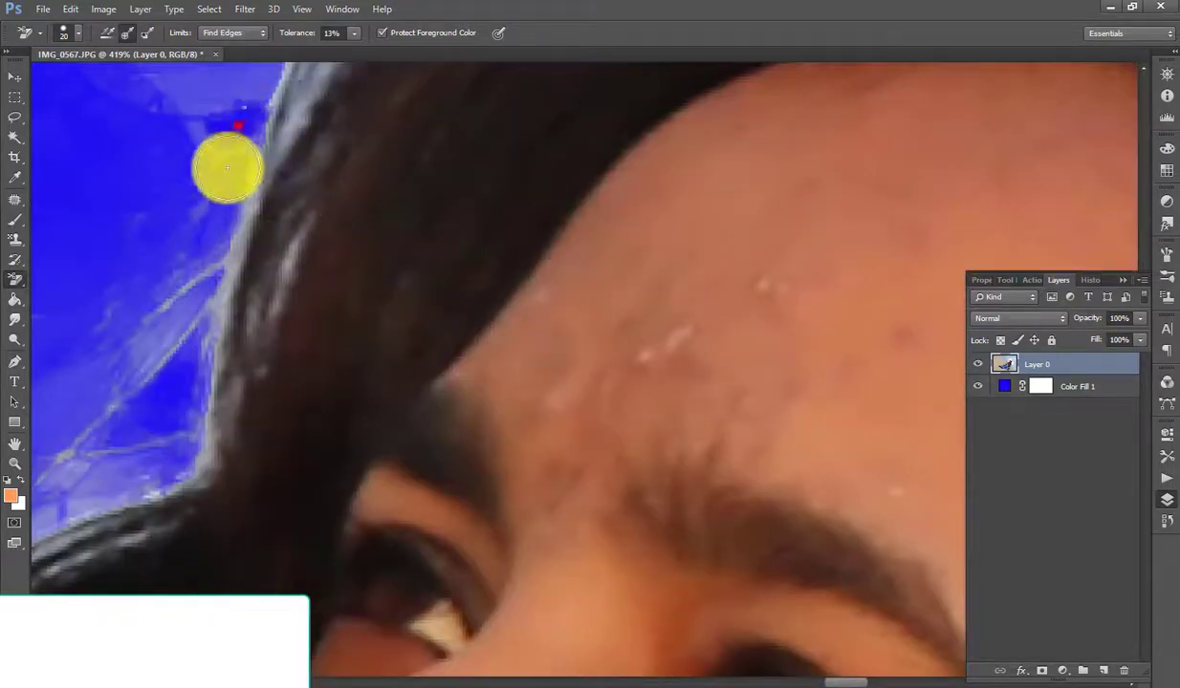
scroll(256, 84, "up", 1)
left_click(241, 88)
mouse_move(320, 196)
left_mouse_down()
mouse_move(381, 105)
mouse_move(290, 190)
left_mouse_up()
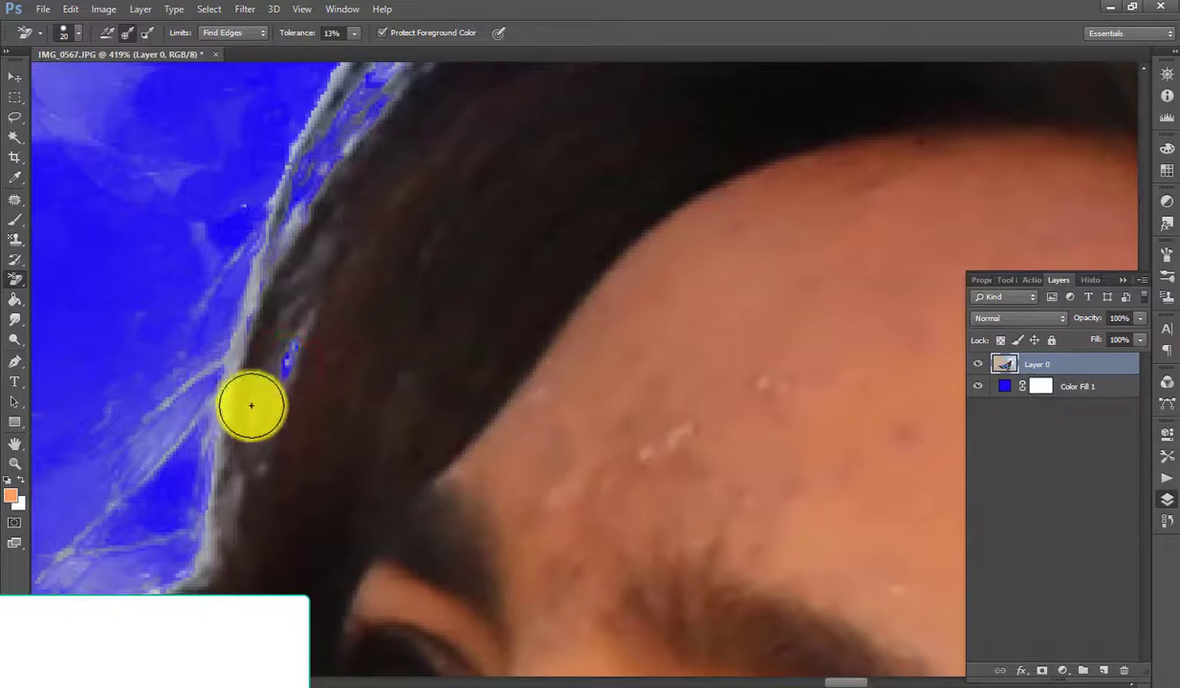
left_click_drag(251, 405, 271, 340)
mouse_move(203, 556)
left_mouse_down()
mouse_move(250, 280)
mouse_move(308, 223)
mouse_move(350, 140)
mouse_move(255, 256)
left_mouse_up()
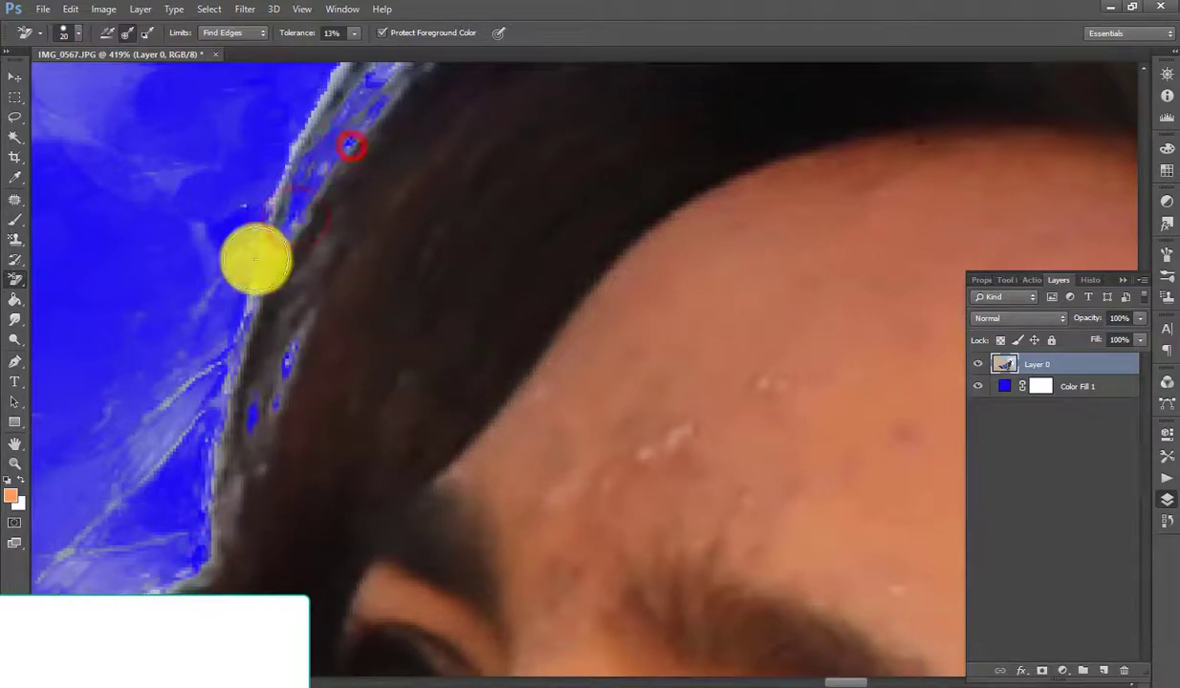
scroll(191, 345, "left", 3)
mouse_move(191, 405)
left_mouse_down()
mouse_move(253, 435)
mouse_move(290, 326)
left_mouse_up()
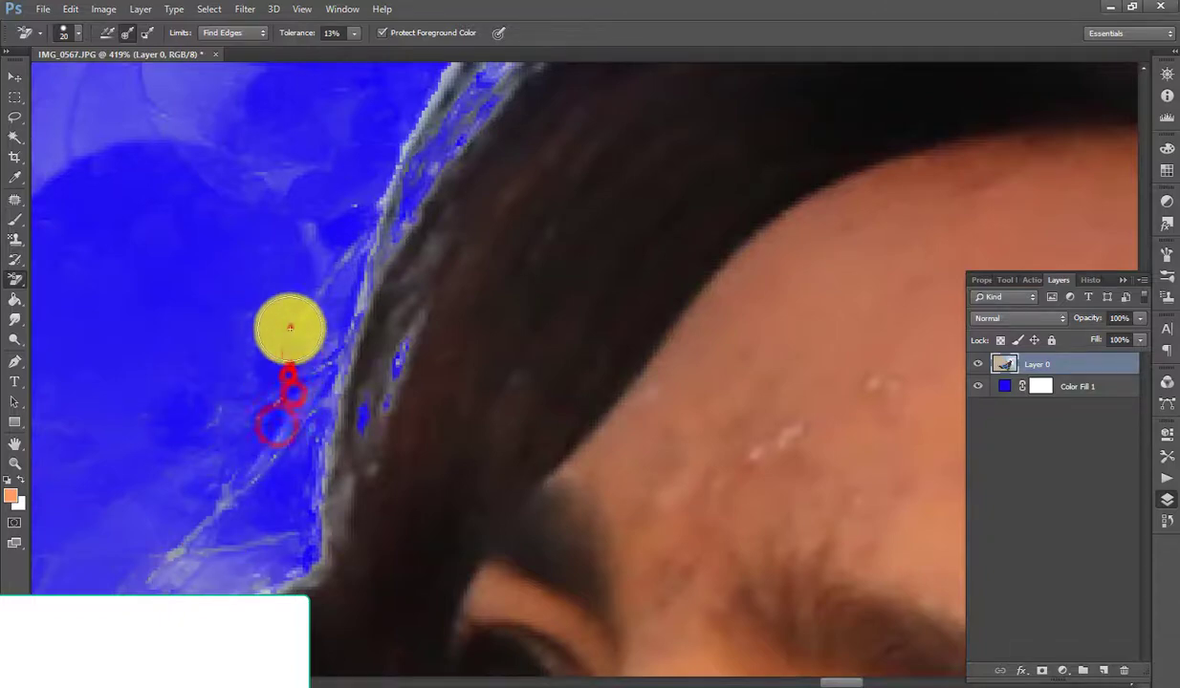
Erase fringe near the cheek and background showing between the hair strands
scroll(297, 297, "down", 2)
scroll(100, 527, "down", 2)
scroll(165, 534, "down", 1)
left_click(164, 534)
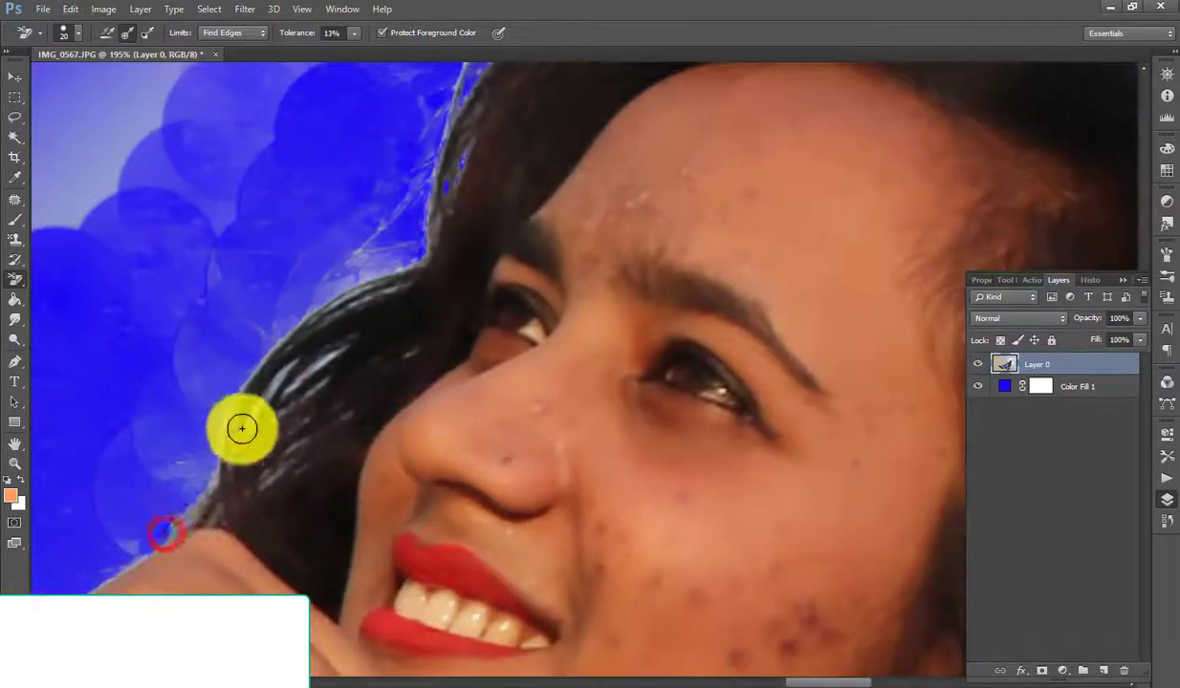
scroll(276, 380, "up", 2)
scroll(282, 374, "up", 1)
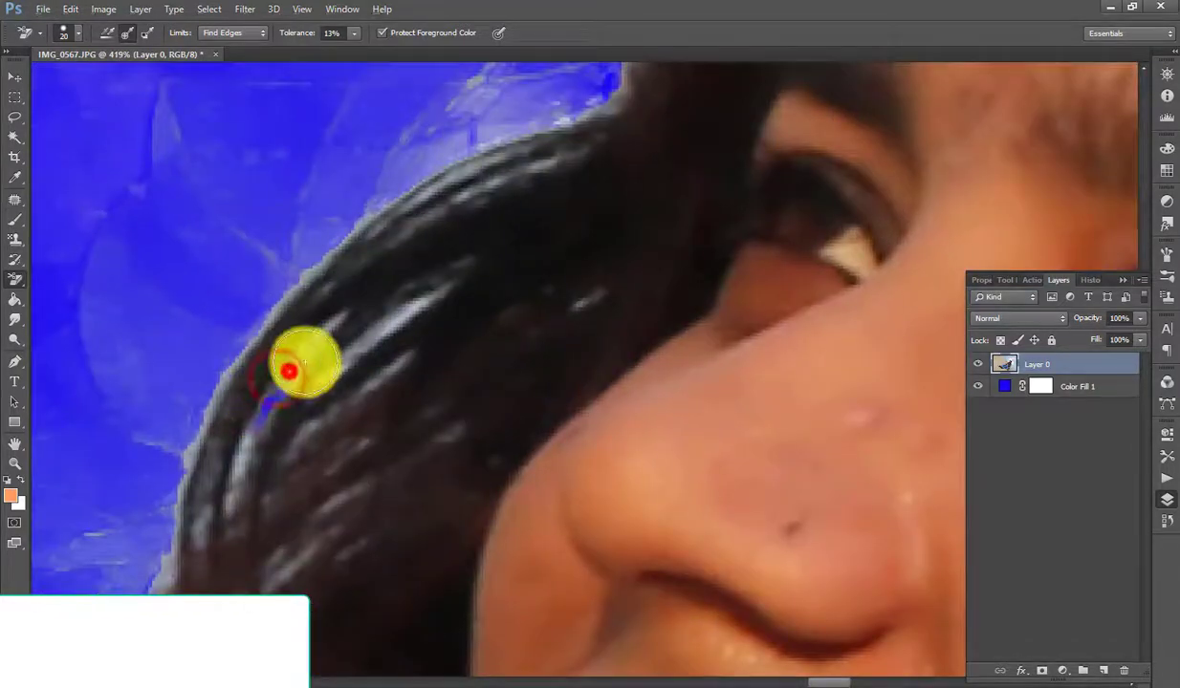
left_click_drag(319, 337, 239, 463)
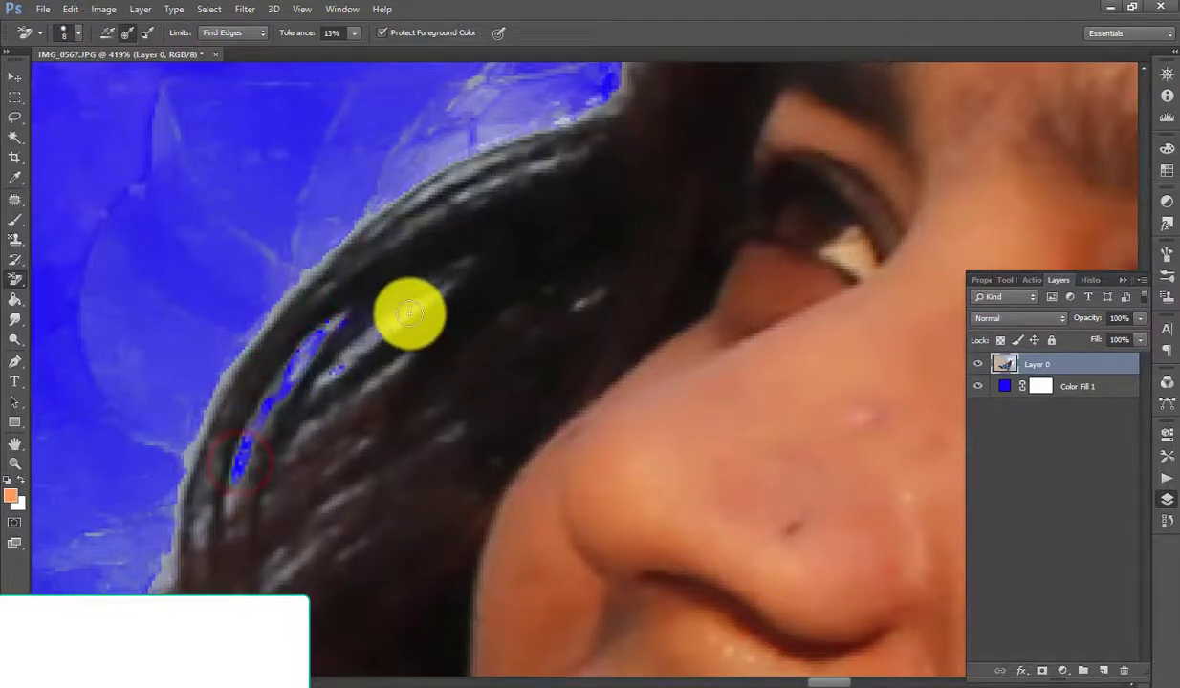
left_click(409, 313)
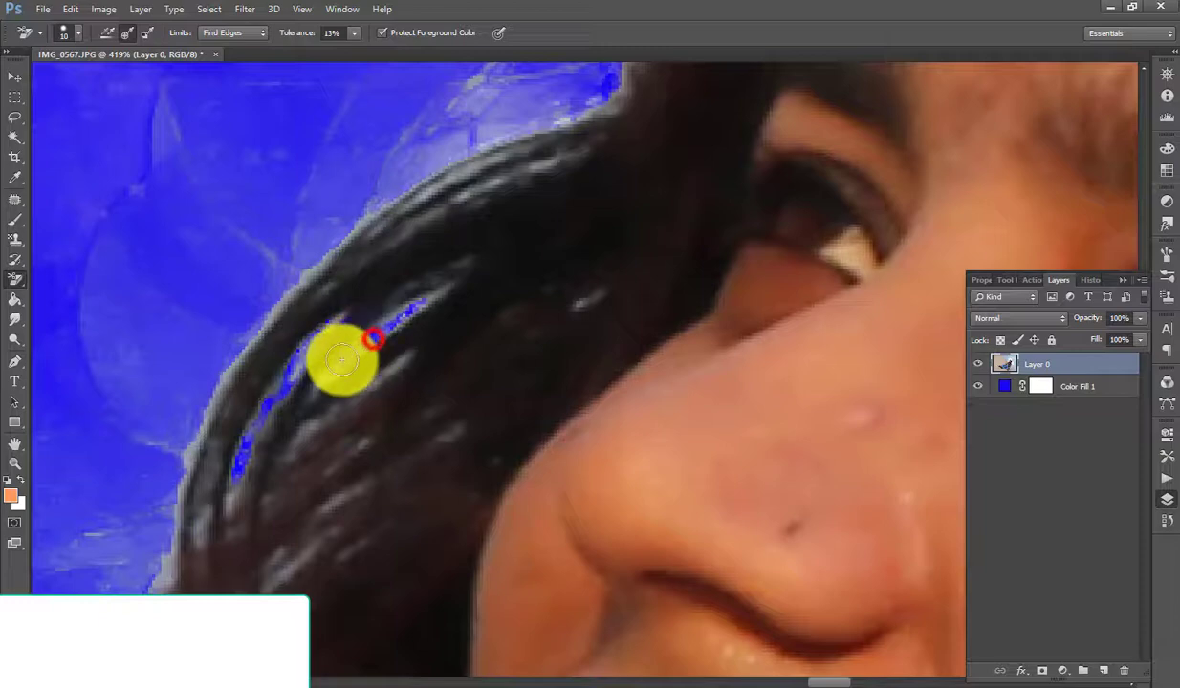
left_click_drag(341, 359, 320, 378)
left_click(580, 302)
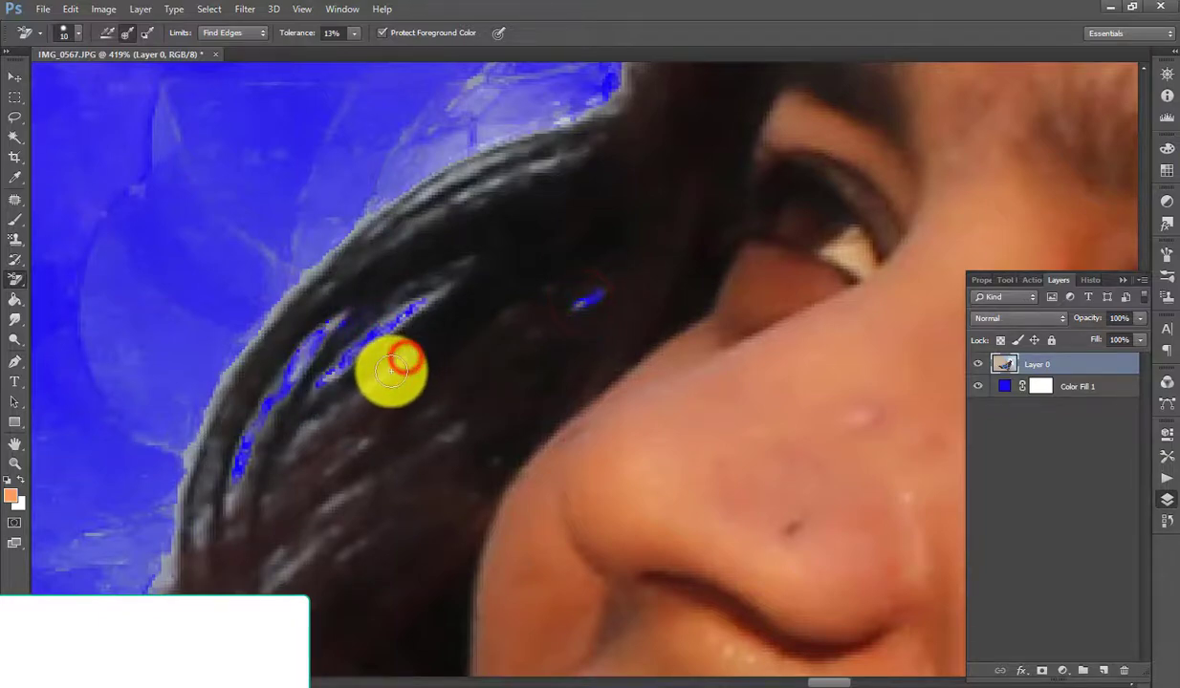
mouse_move(405, 360)
left_mouse_down()
mouse_move(321, 442)
mouse_move(290, 554)
mouse_move(343, 492)
left_mouse_up()
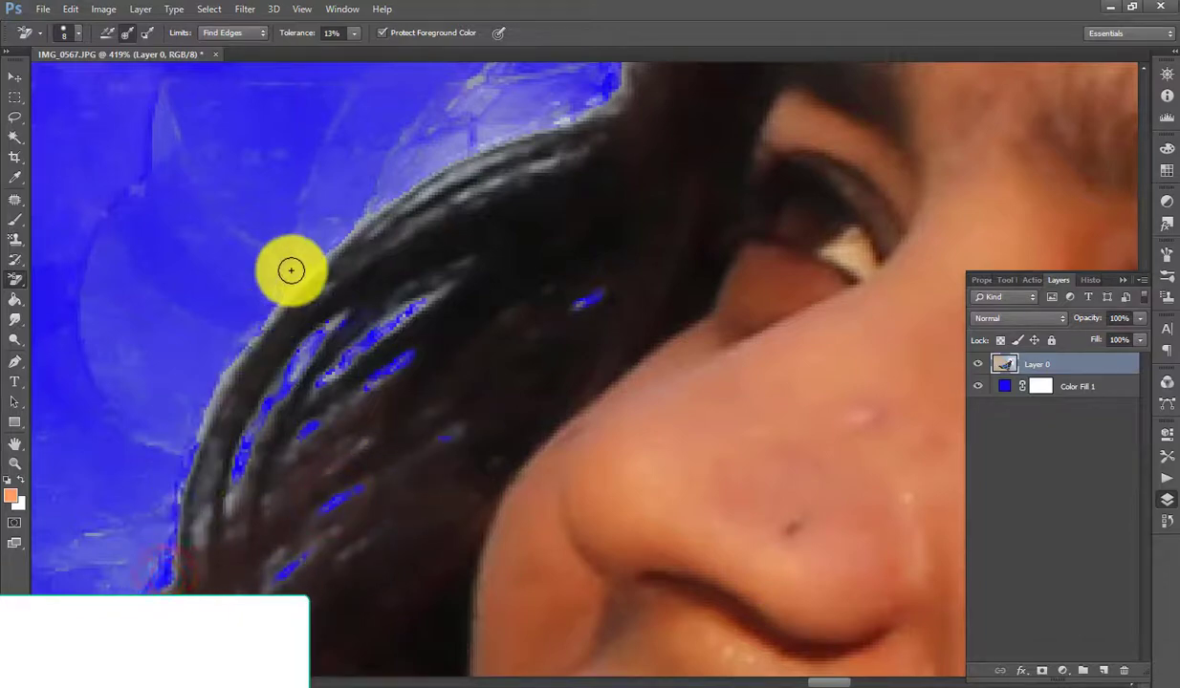
Clean the hair edge above the eye, the lower fringe and gaps near the cheek
left_click_drag(561, 121, 455, 163)
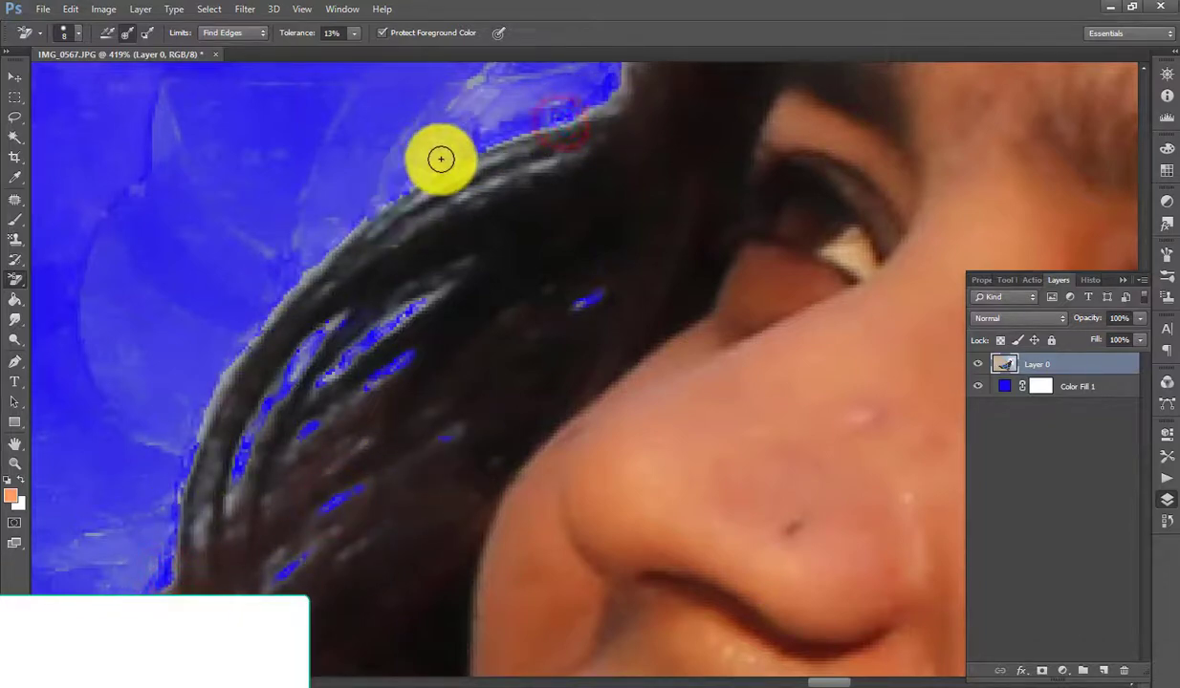
scroll(274, 237, "down", 5)
mouse_move(19, 536)
left_mouse_down()
mouse_move(106, 479)
mouse_move(165, 461)
left_mouse_up()
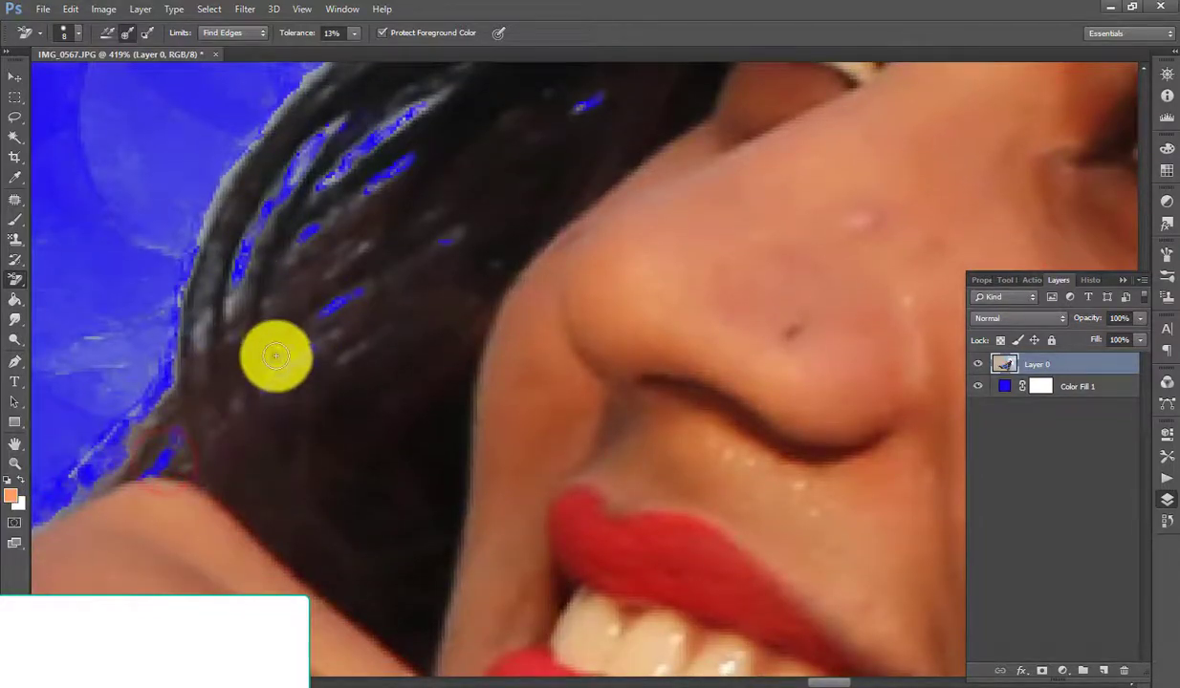
left_click_drag(274, 355, 402, 306)
scroll(343, 237, "down", 3)
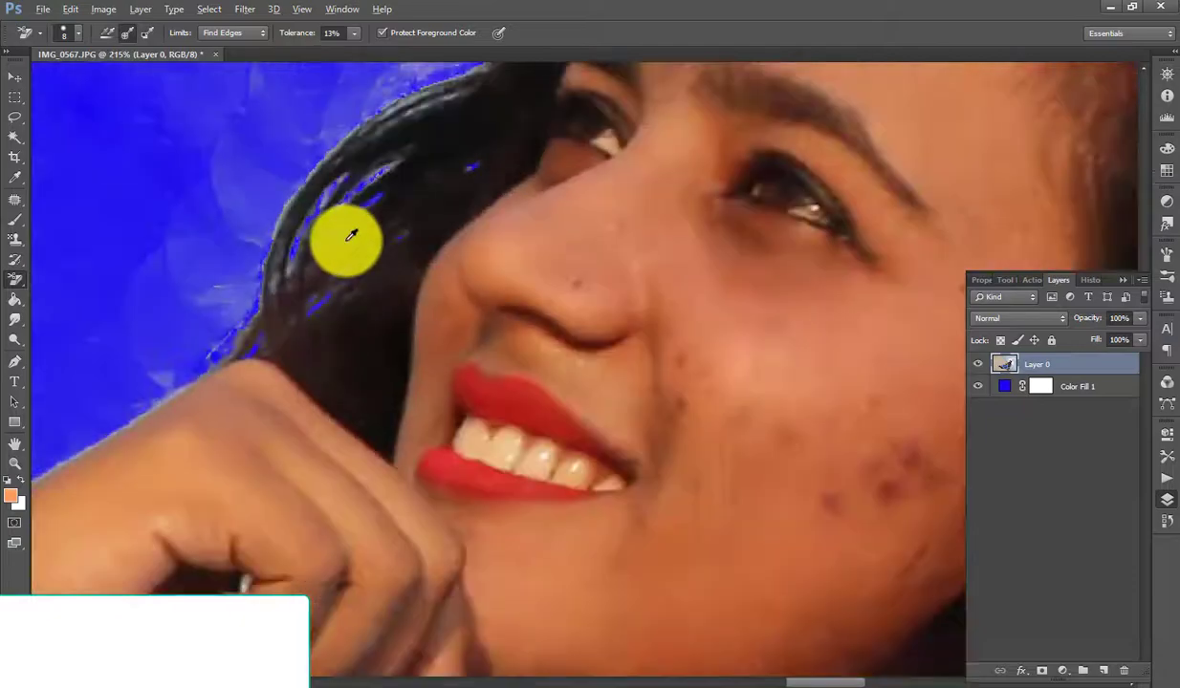
scroll(342, 232, "down", 4)
scroll(705, 287, "up", 4)
scroll(704, 287, "up", 3)
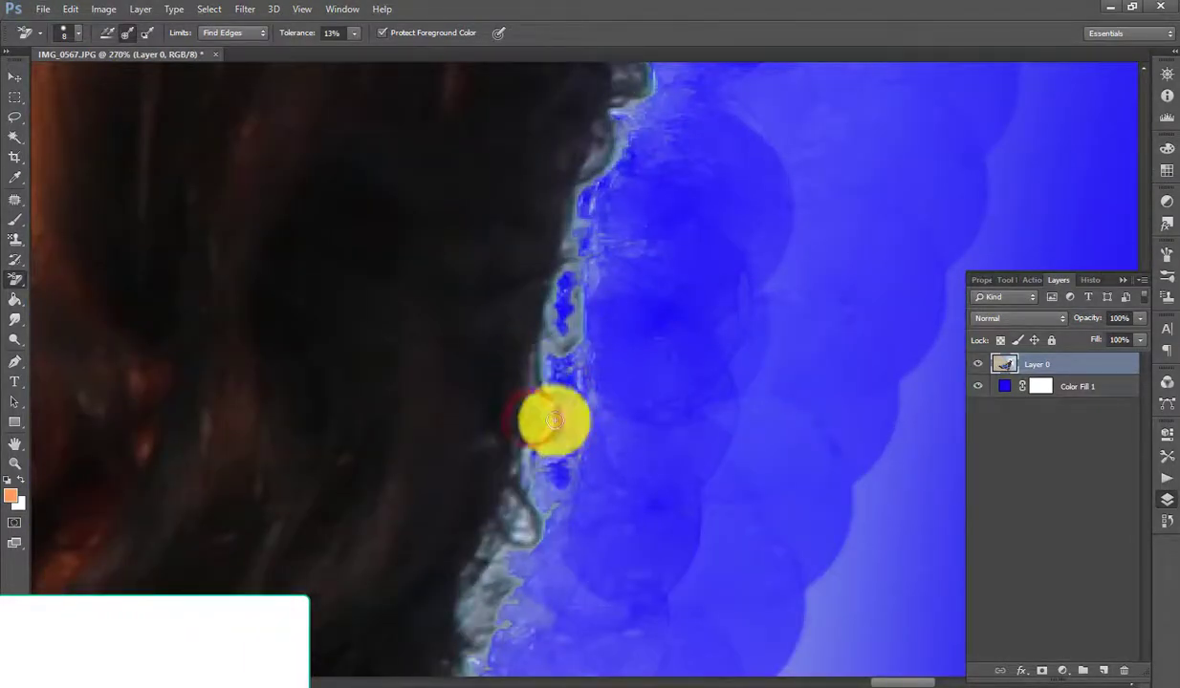
Clean the fringe along the far edge of the hair down to the shoulder
left_click_drag(522, 531, 489, 574)
scroll(492, 470, "down", 3)
mouse_move(468, 434)
left_mouse_down()
mouse_move(497, 364)
mouse_move(487, 500)
left_mouse_up()
scroll(486, 500, "down", 2)
mouse_move(457, 452)
left_mouse_down()
mouse_move(448, 478)
mouse_move(483, 351)
left_mouse_up()
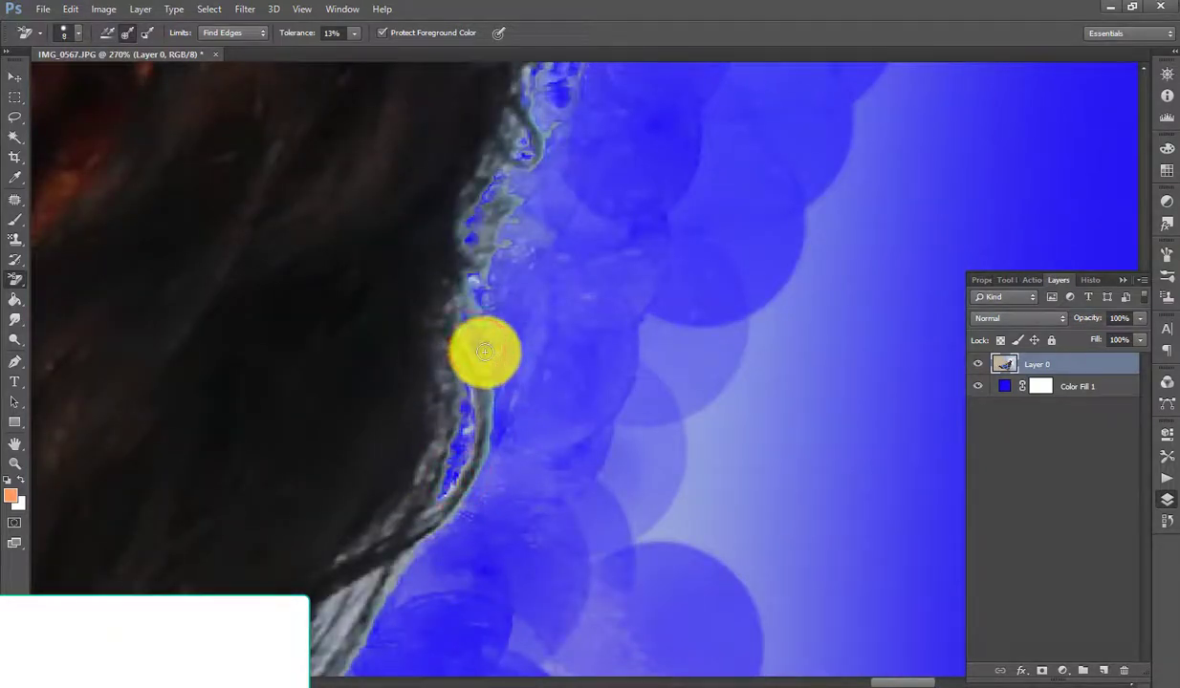
scroll(453, 458, "down", 2)
mouse_move(342, 456)
left_mouse_down()
mouse_move(305, 526)
mouse_move(326, 439)
mouse_move(390, 382)
left_mouse_up()
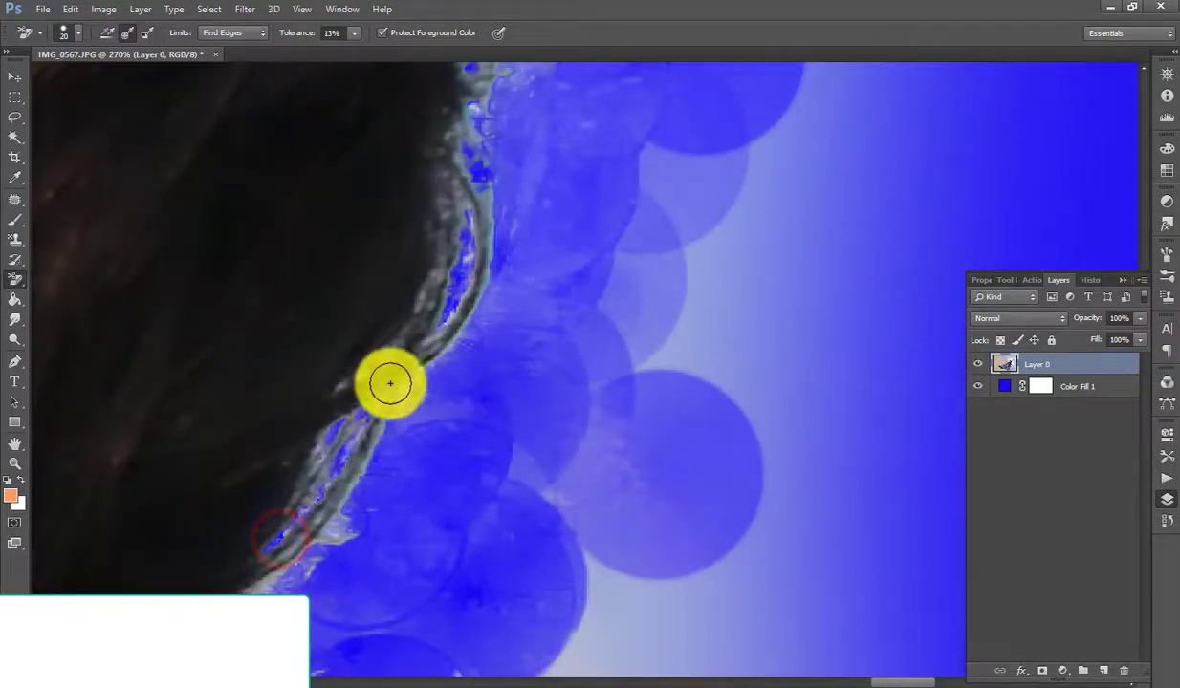
scroll(434, 382, "down", 2)
left_click(253, 437)
mouse_move(228, 428)
left_mouse_down()
mouse_move(286, 413)
mouse_move(342, 342)
left_mouse_up()
Set the plain eraser to size 90 and 93% opacity, then erase sky along the hair edge
right_click(16, 277)
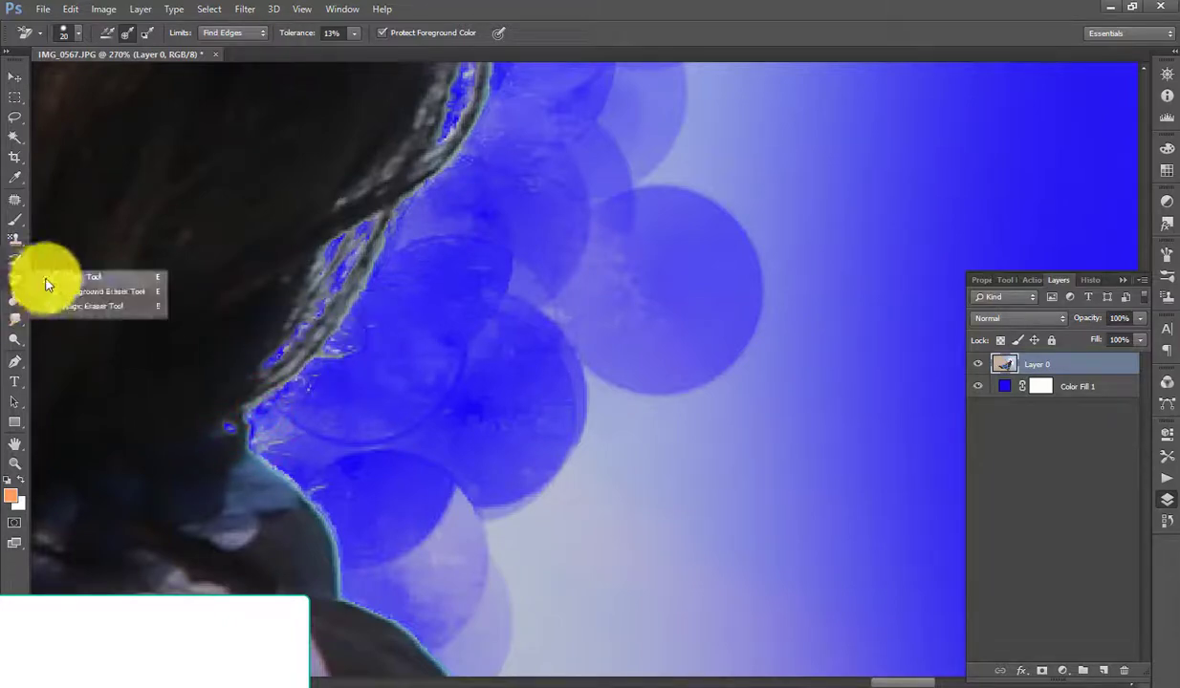
left_click(51, 280)
key("bracketleft")
key("bracketleft")
key("bracketleft")
left_click(527, 327)
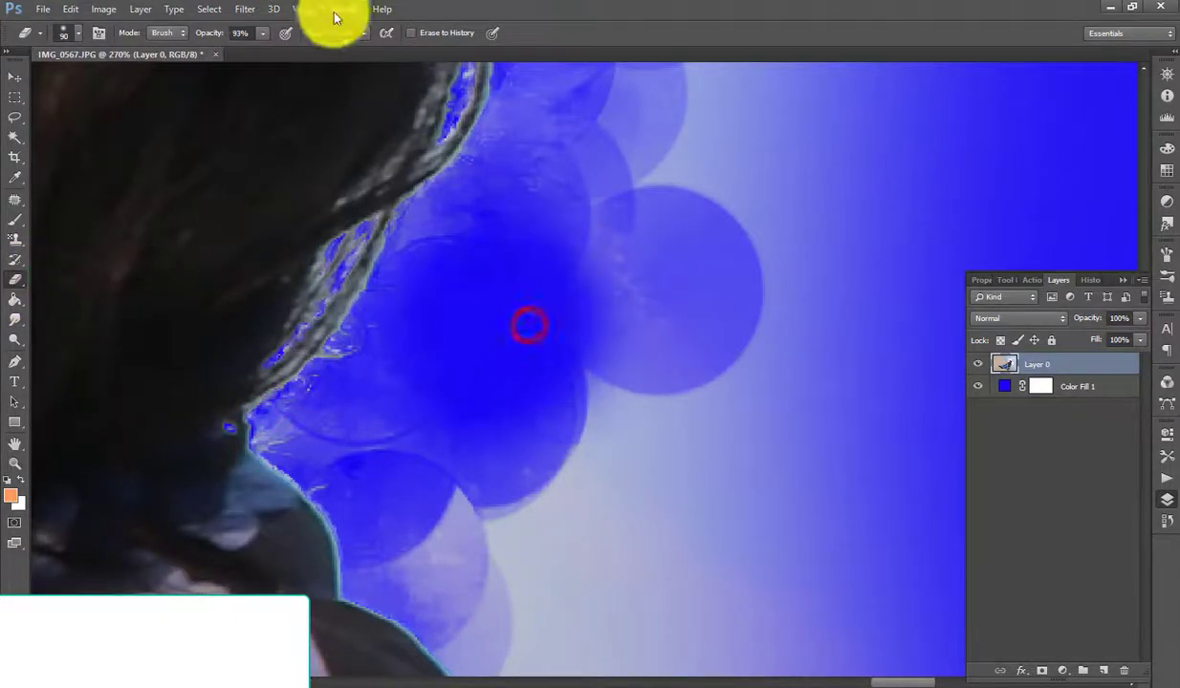
type("93")
left_click(559, 182)
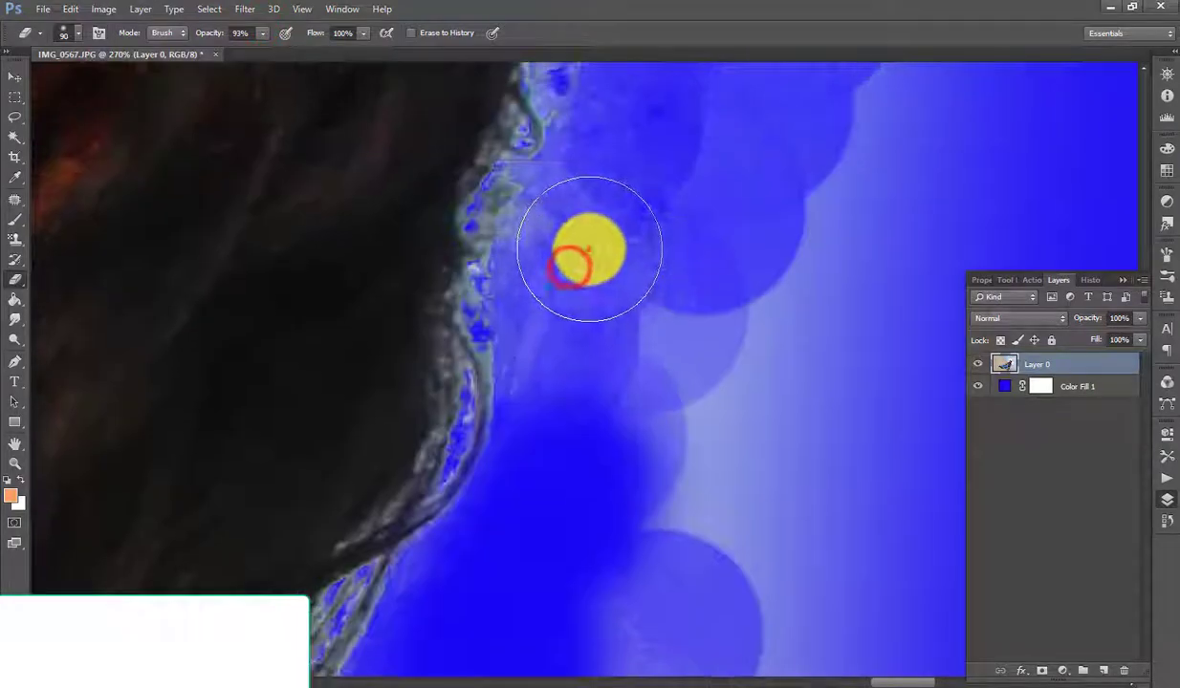
left_click(588, 251)
left_click_drag(600, 413, 654, 179)
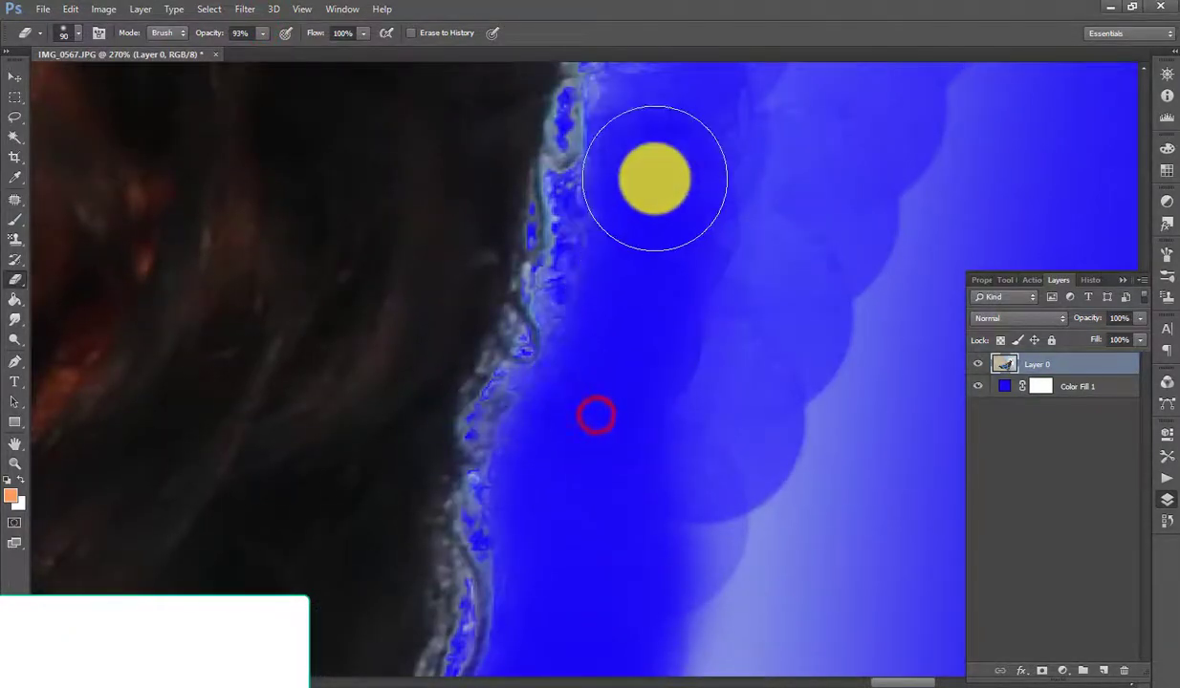
Erase more sky right of the hair, above the head, and left of her face
scroll(656, 179, "down", 2)
left_click_drag(719, 248, 716, 87)
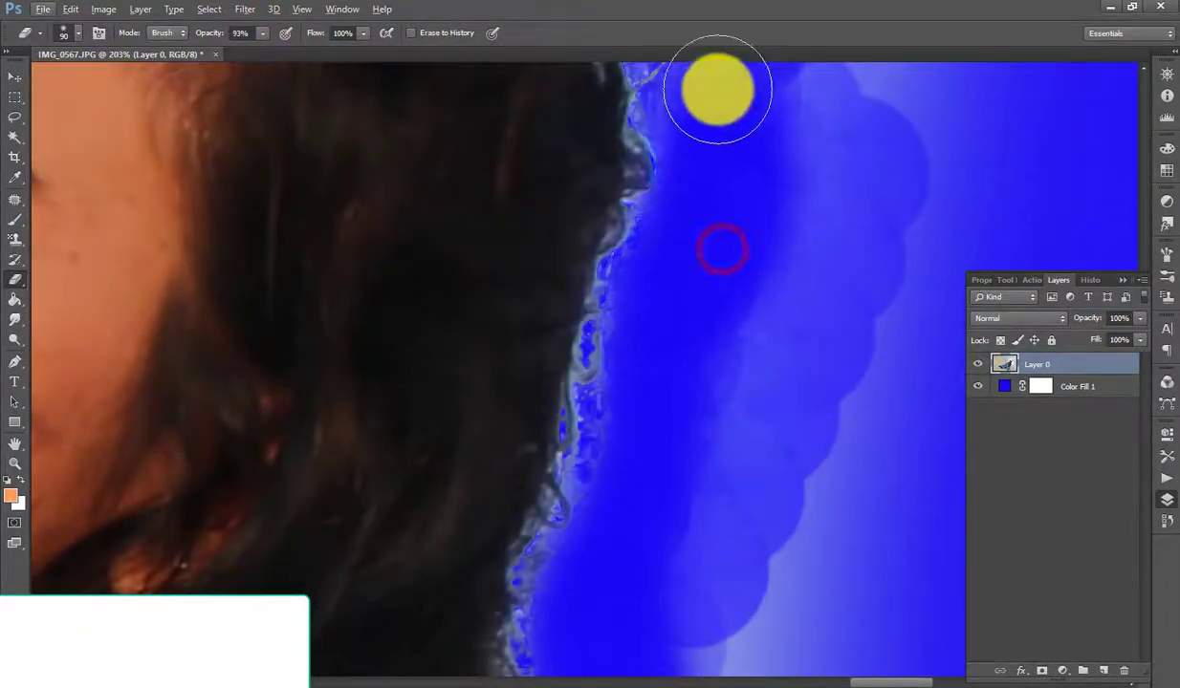
scroll(722, 191, "down", 1)
scroll(659, 153, "up", 3)
left_click(628, 160)
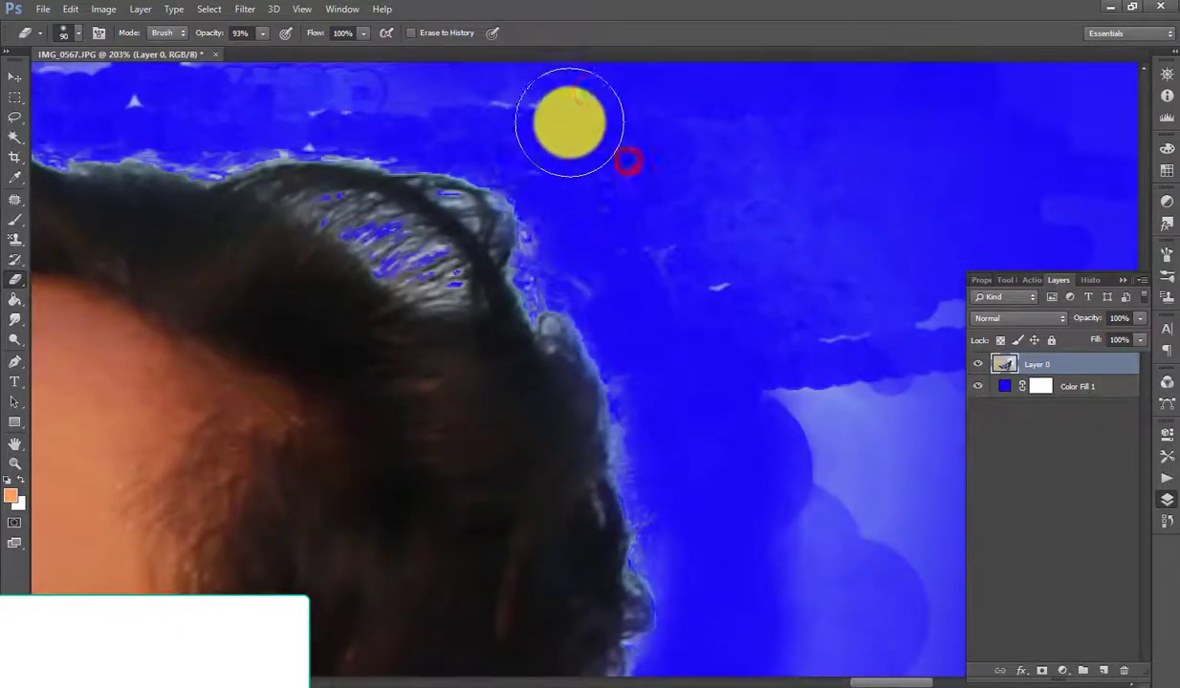
scroll(171, 192, "up", 2)
scroll(210, 151, "left", 5)
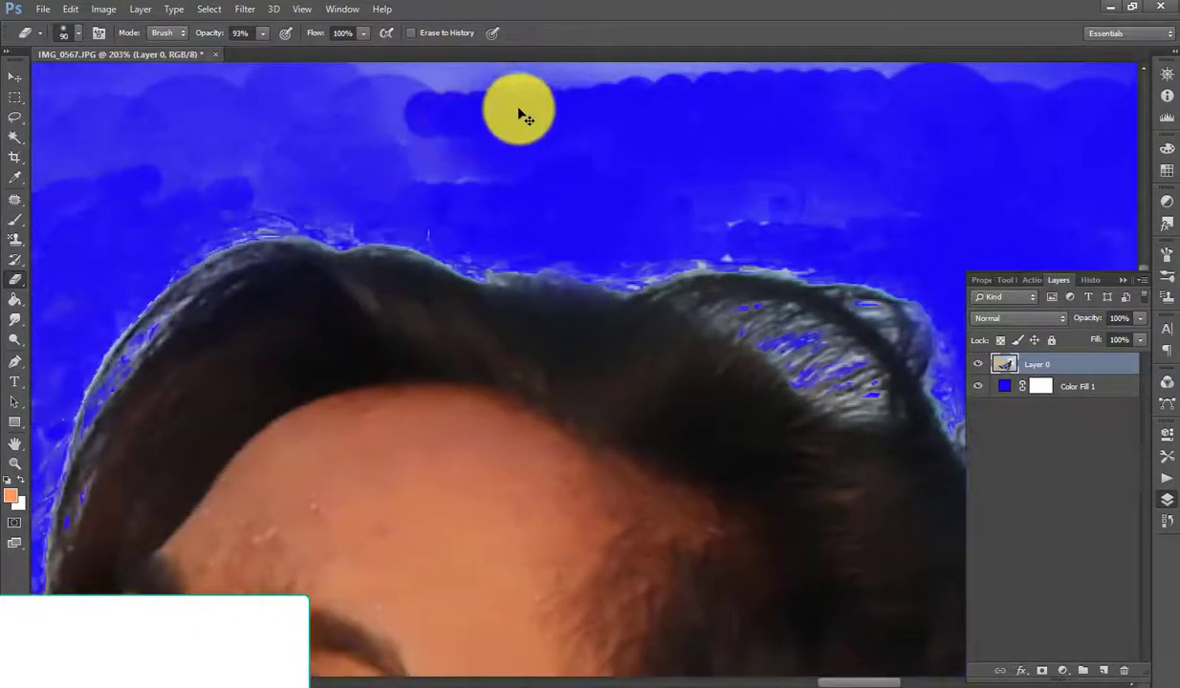
scroll(364, 96, "left", 5)
left_click(359, 212)
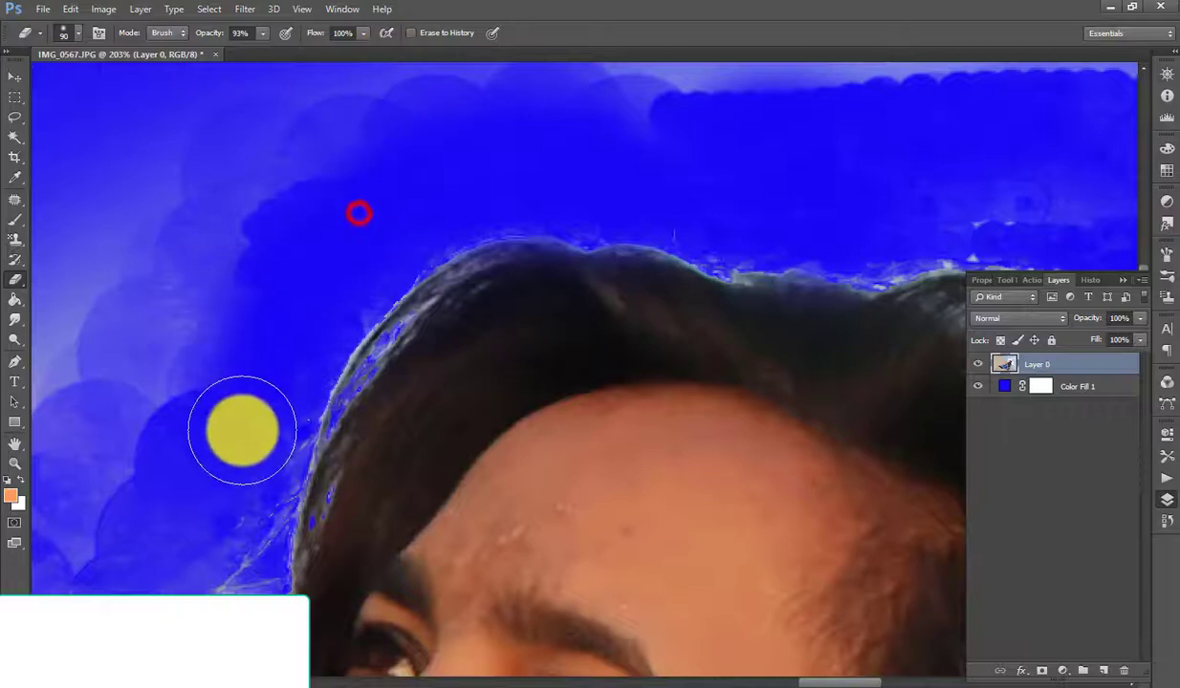
scroll(300, 105, "down", 3)
scroll(315, 332, "down", 2)
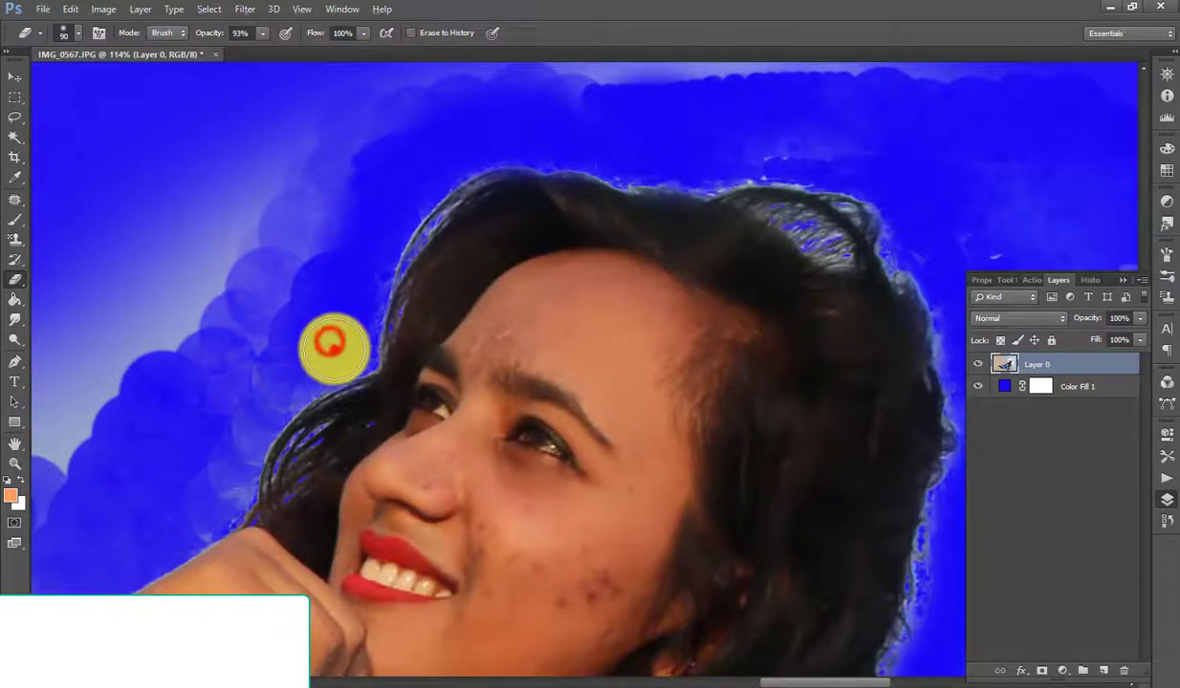
left_click_drag(332, 345, 186, 488)
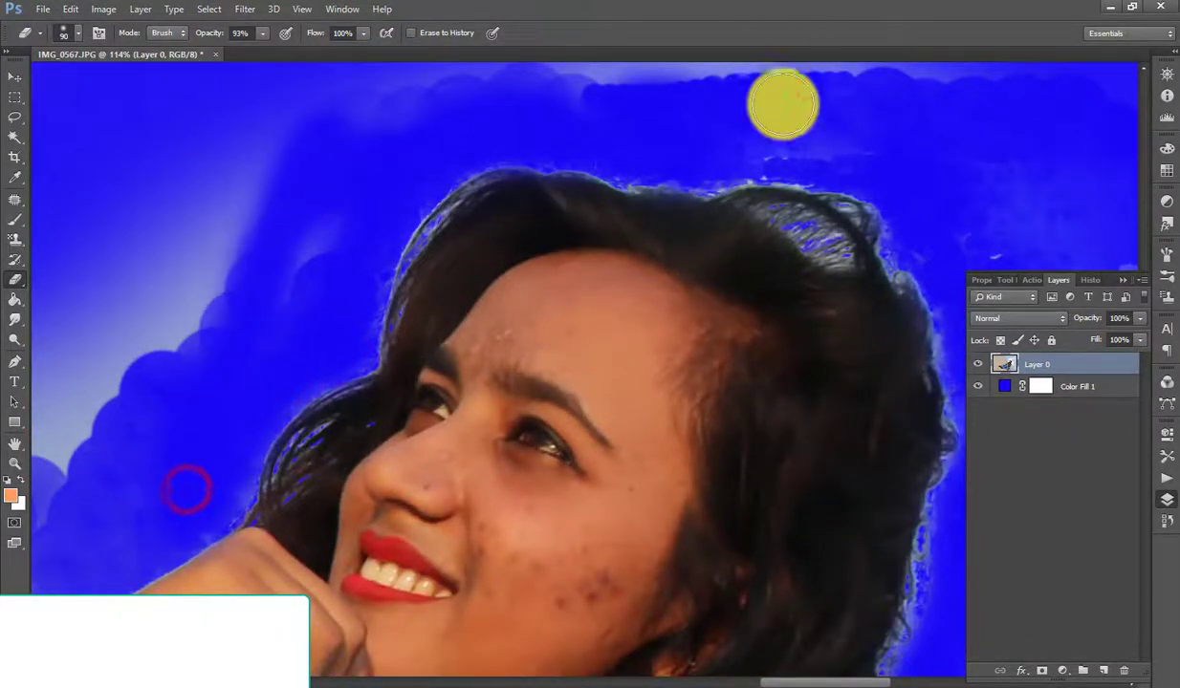
scroll(812, 134, "up", 5)
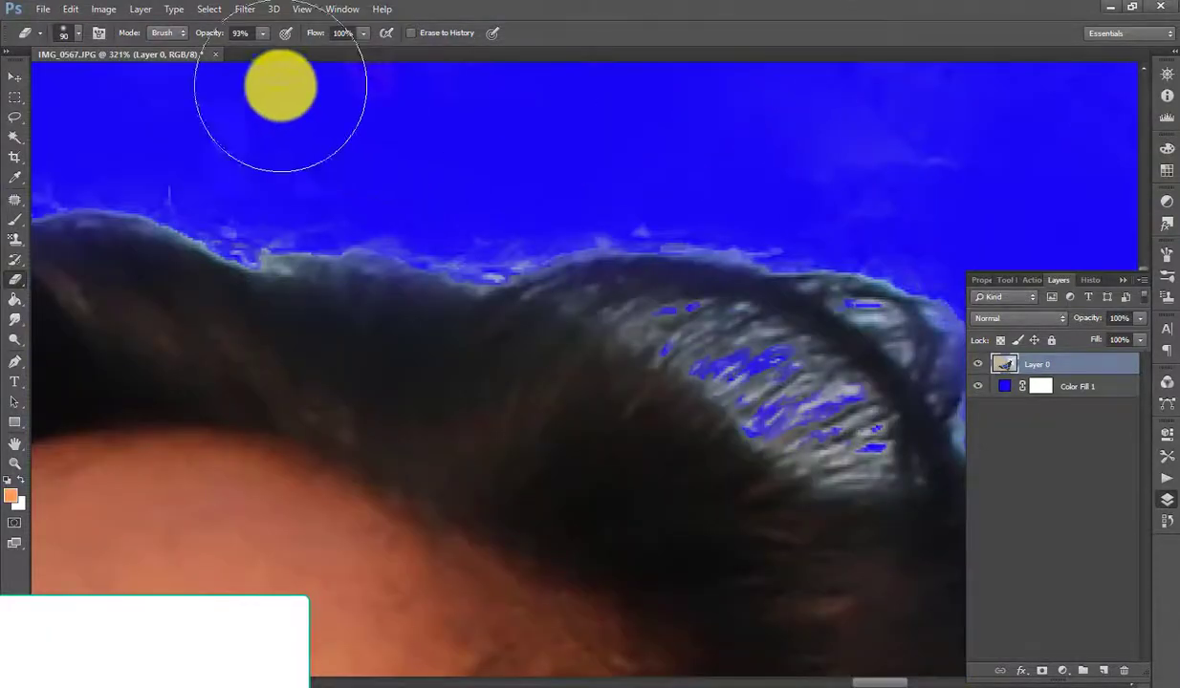
At 100% opacity with a brush preset, dab away small sky spots above the hair
left_click_drag(261, 34, 263, 46)
left_click(76, 33)
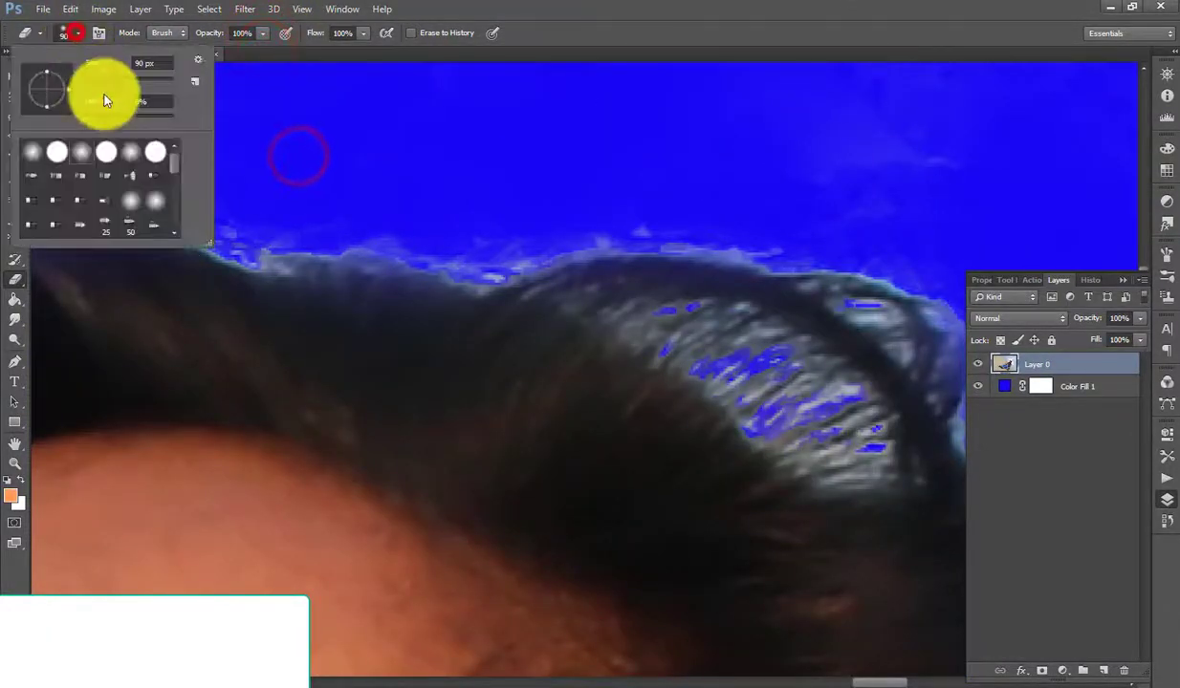
left_click(105, 149)
left_click(383, 138)
left_click(327, 141)
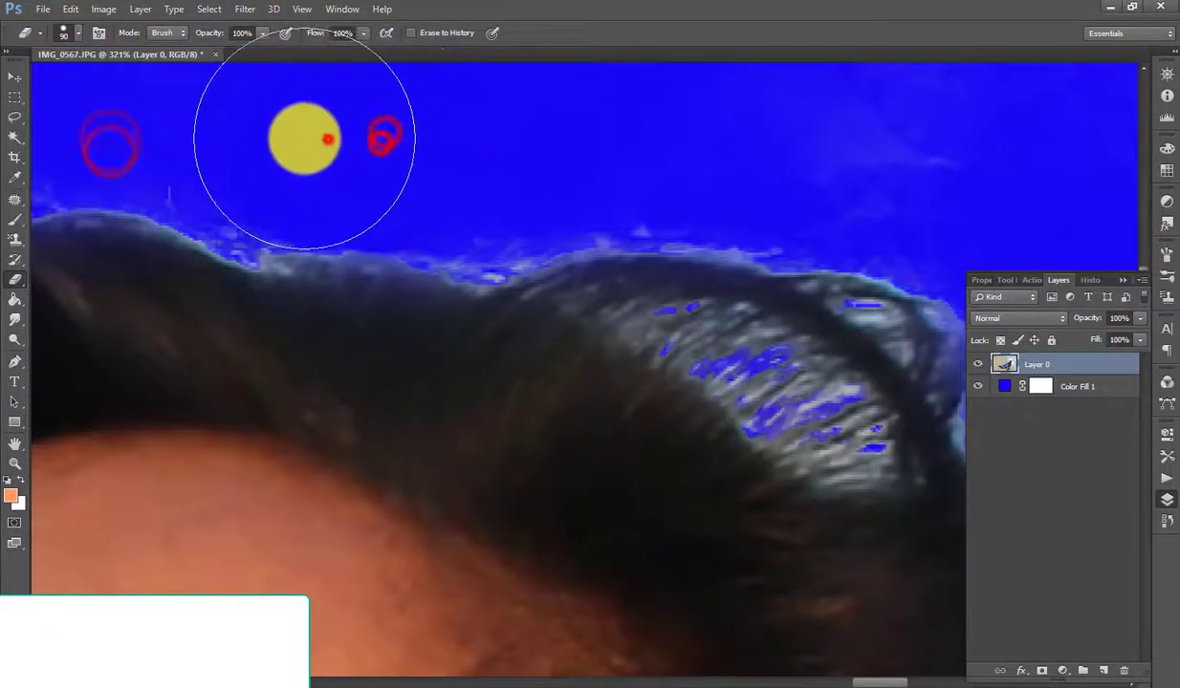
left_click(260, 144)
left_click(579, 140)
left_click(682, 137)
left_click(761, 150)
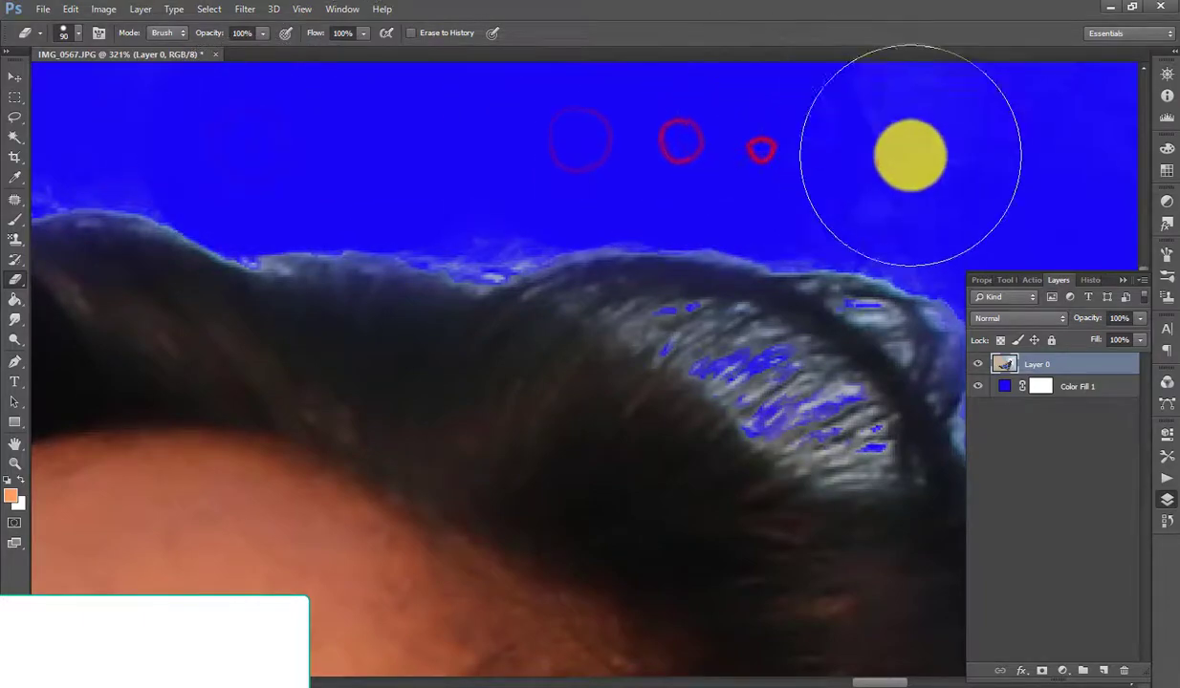
left_click(913, 161)
scroll(951, 173, "down", 3)
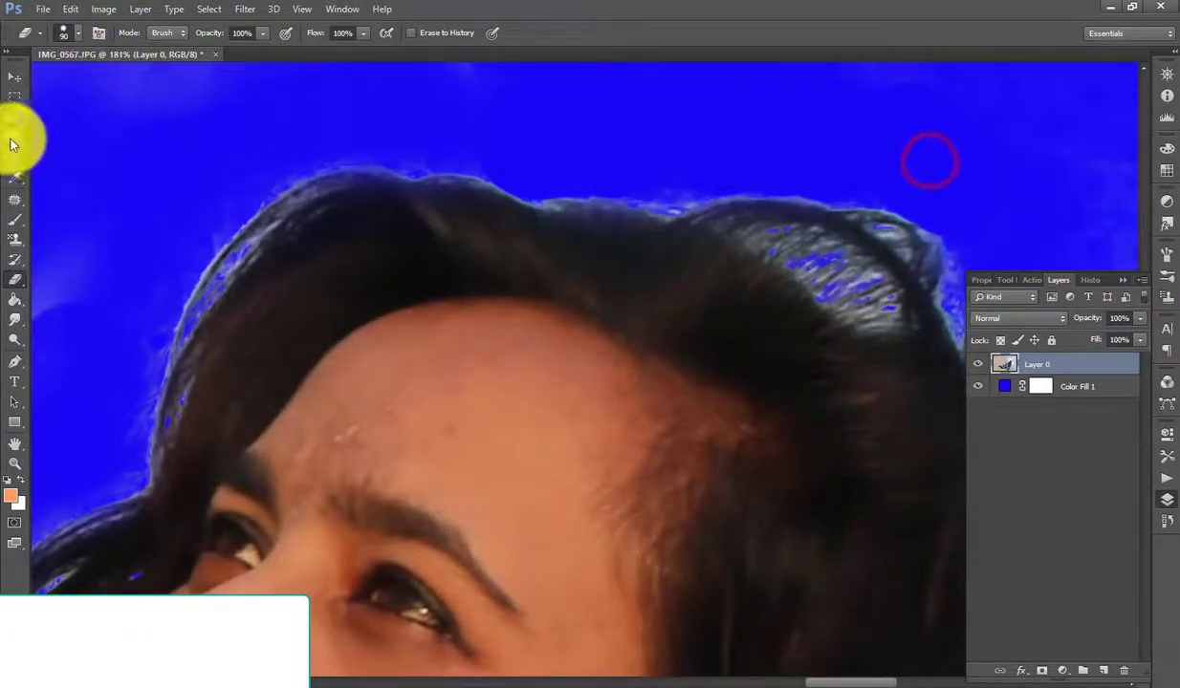
scroll(361, 122, "down", 3)
scroll(361, 119, "down", 2)
scroll(690, 87, "down", 2)
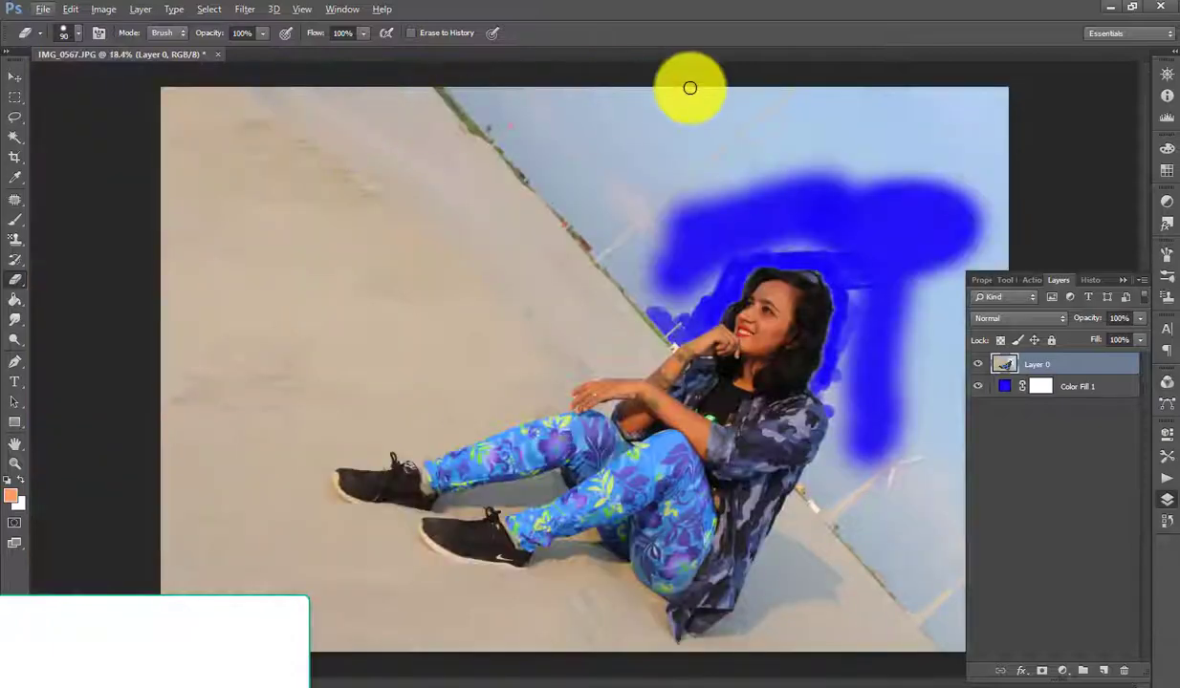
scroll(677, 67, "down", 2)
scroll(926, 237, "up", 2)
scroll(861, 252, "up", 4)
scroll(832, 224, "up", 3)
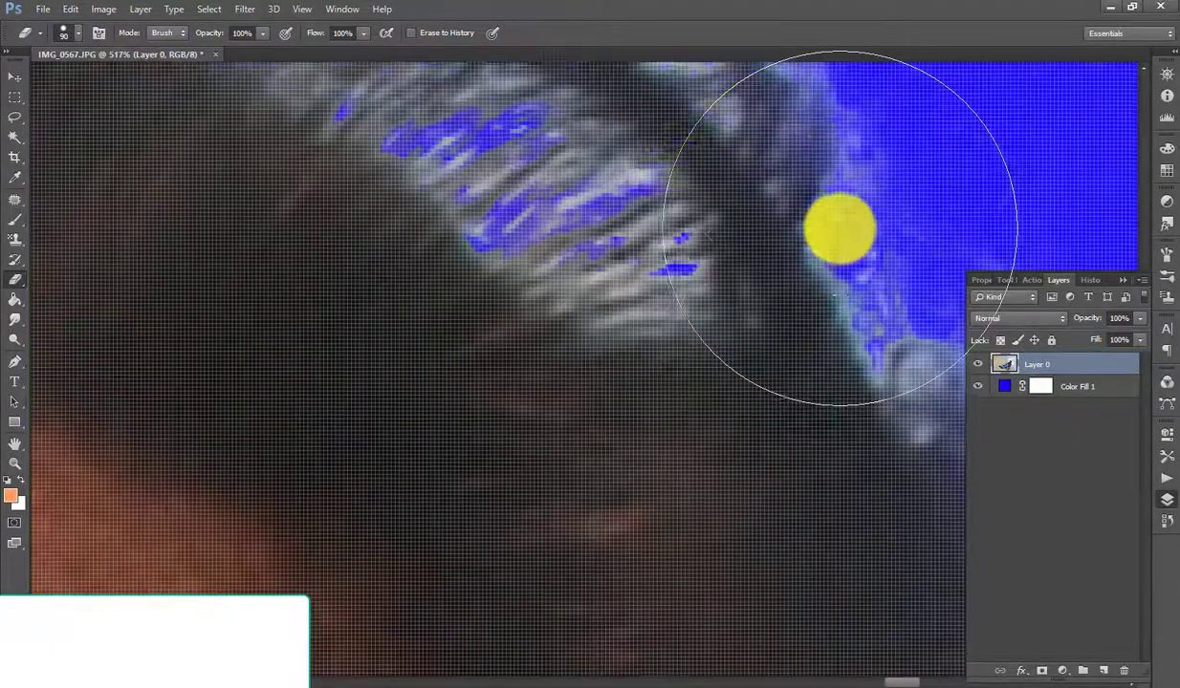
scroll(831, 224, "up", 1)
Use the Background Eraser to clear sky caught between and showing through the hair strands
right_click(14, 283)
left_click(79, 302)
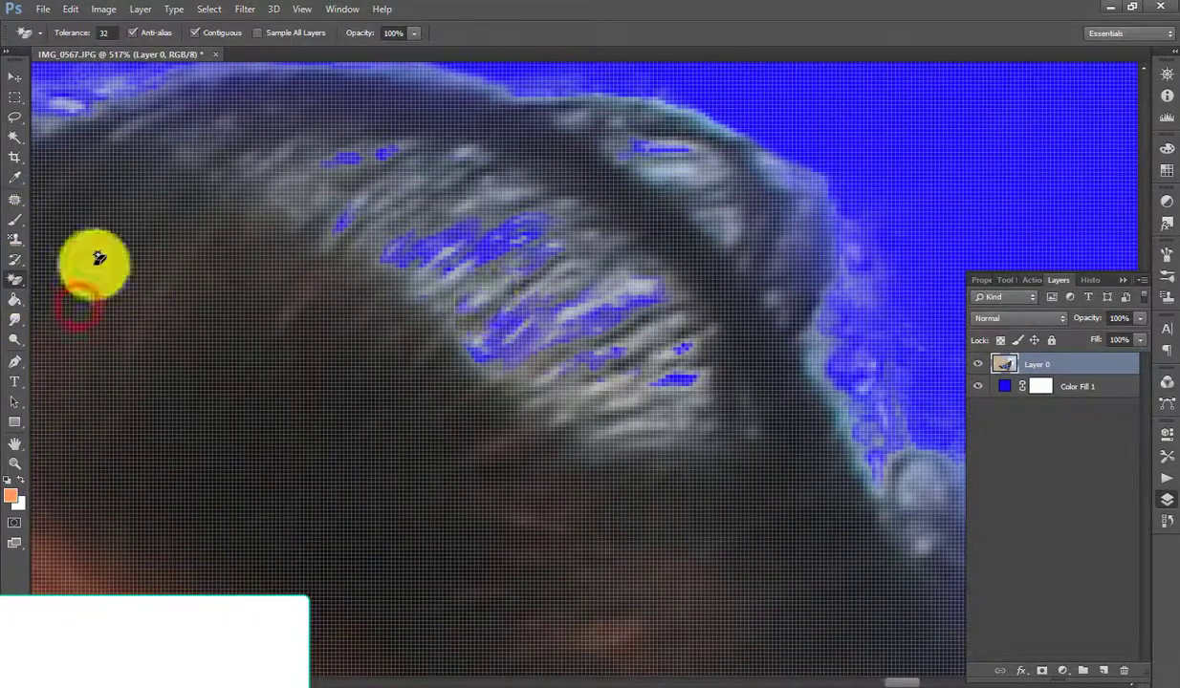
right_click(14, 280)
left_click(71, 293)
left_click(484, 295)
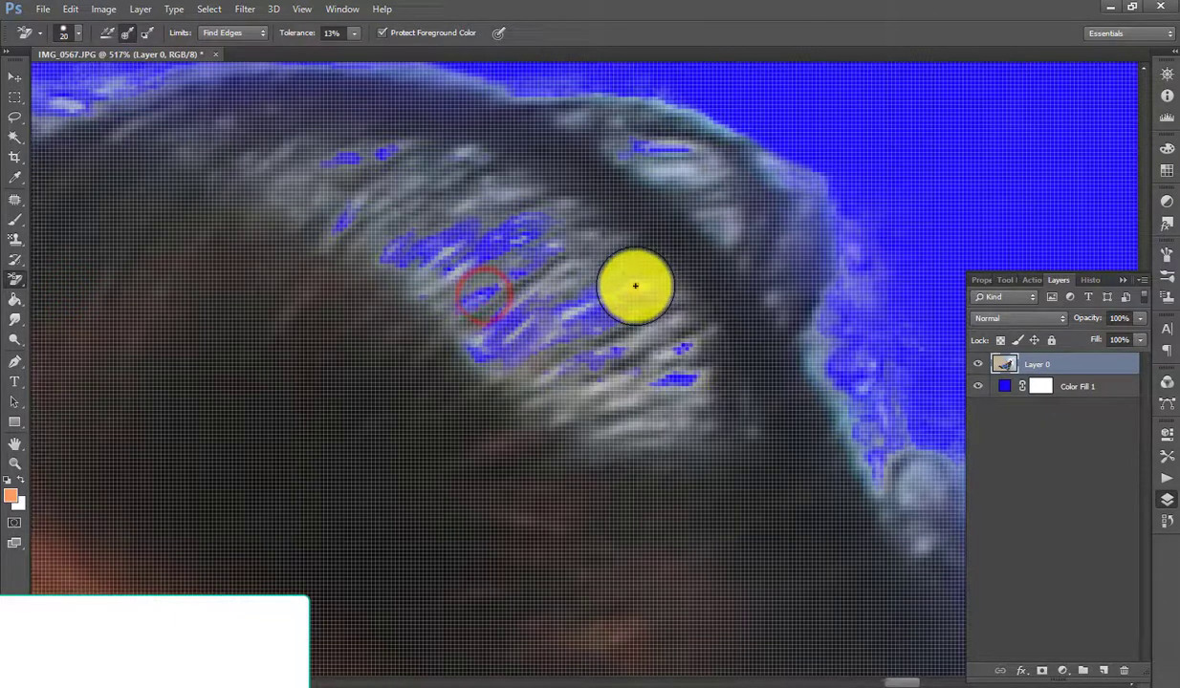
left_click(635, 285)
left_click(494, 193)
left_click(468, 153)
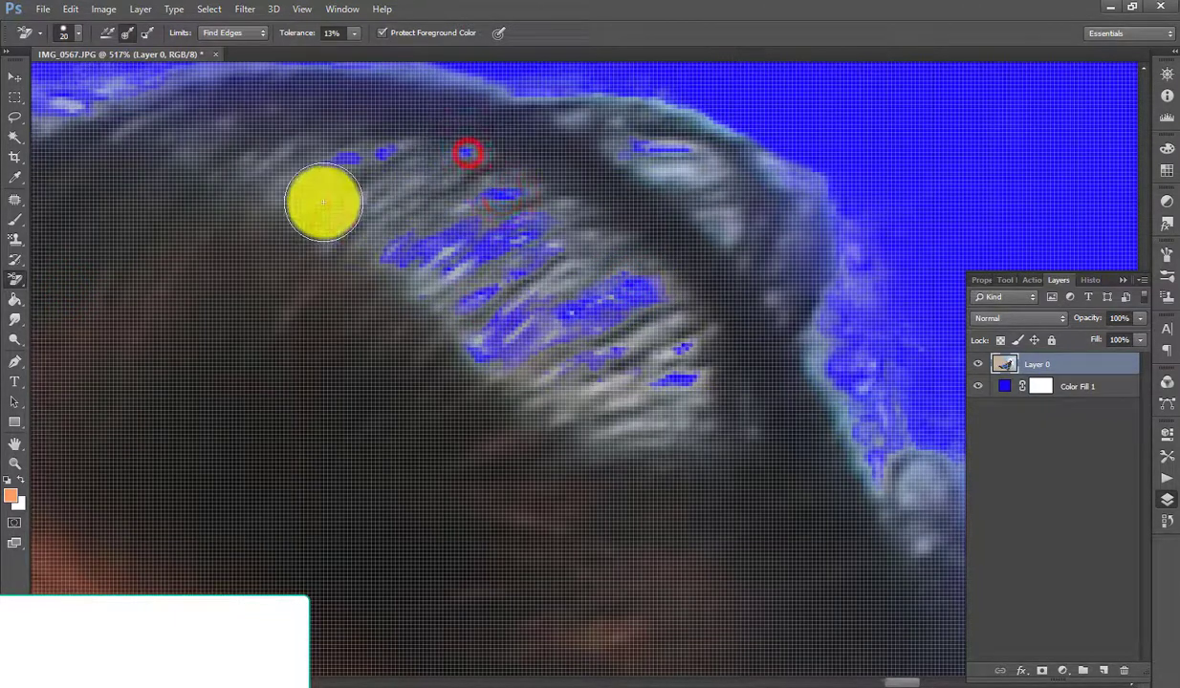
Clear the remaining sky patches at the hair crown and inside the hair highlight
left_click(273, 195)
left_click(295, 169)
scroll(392, 196, "down", 3)
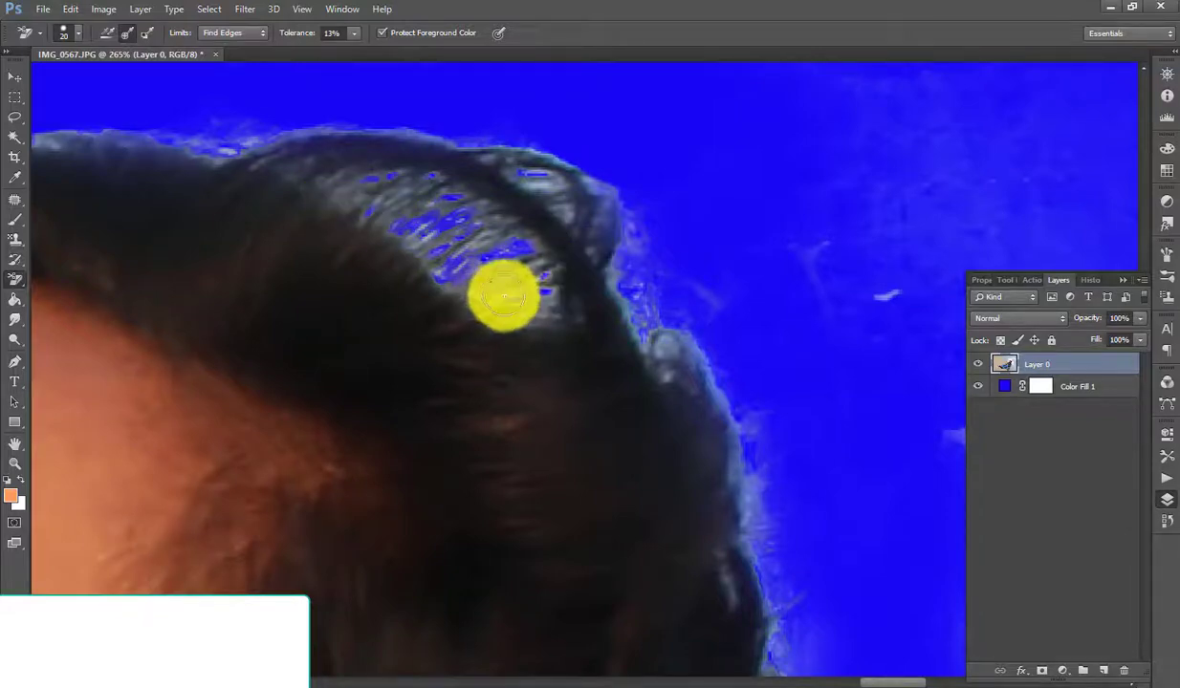
left_click(500, 294)
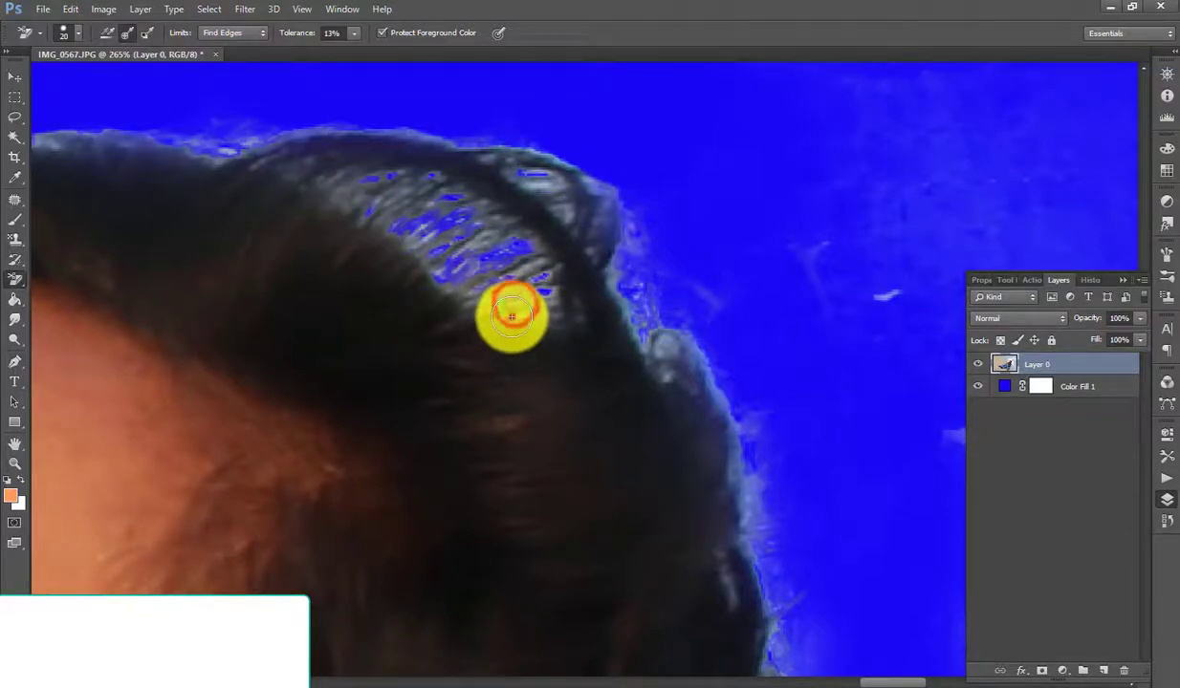
left_click(511, 315)
left_click(536, 185)
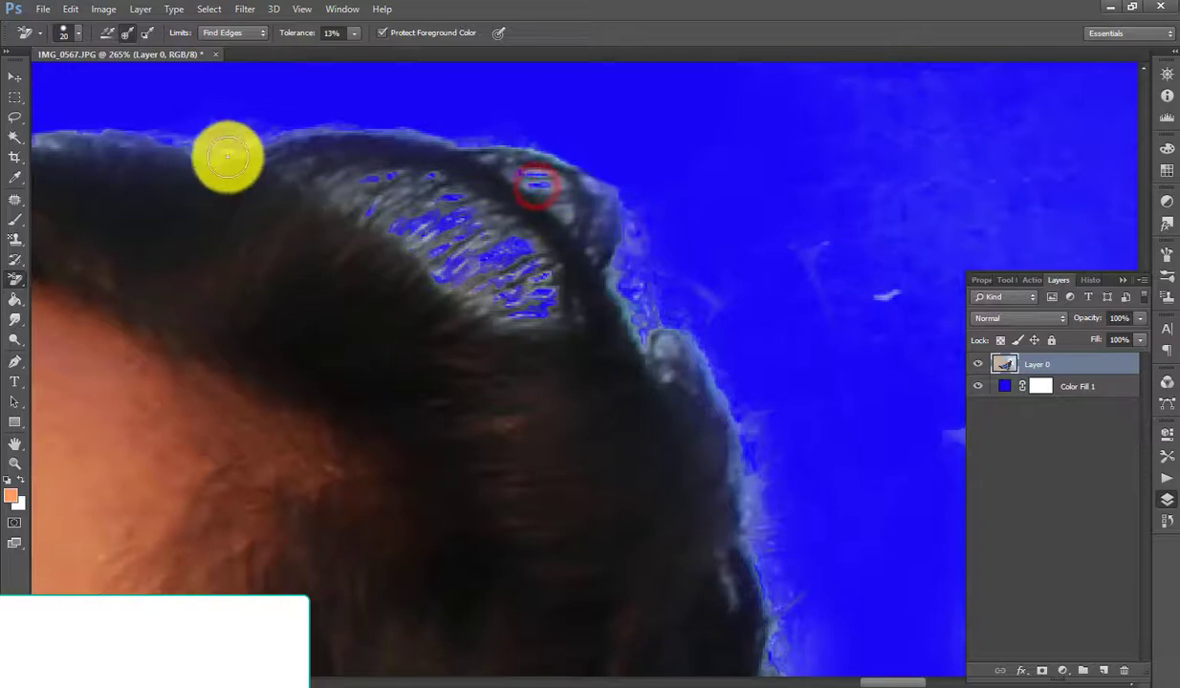
With the standard eraser, erase sky along the hair edge by her shoulder
right_click(23, 272)
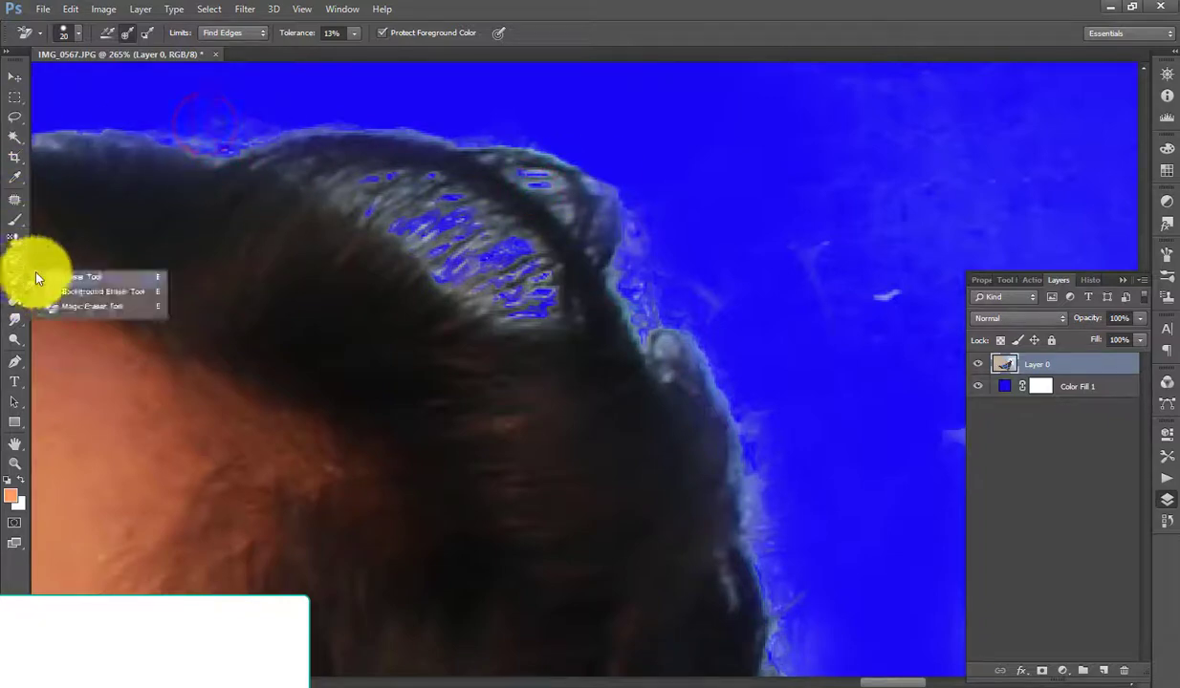
left_click(43, 275)
scroll(198, 101, "down", 2)
scroll(150, 72, "down", 2)
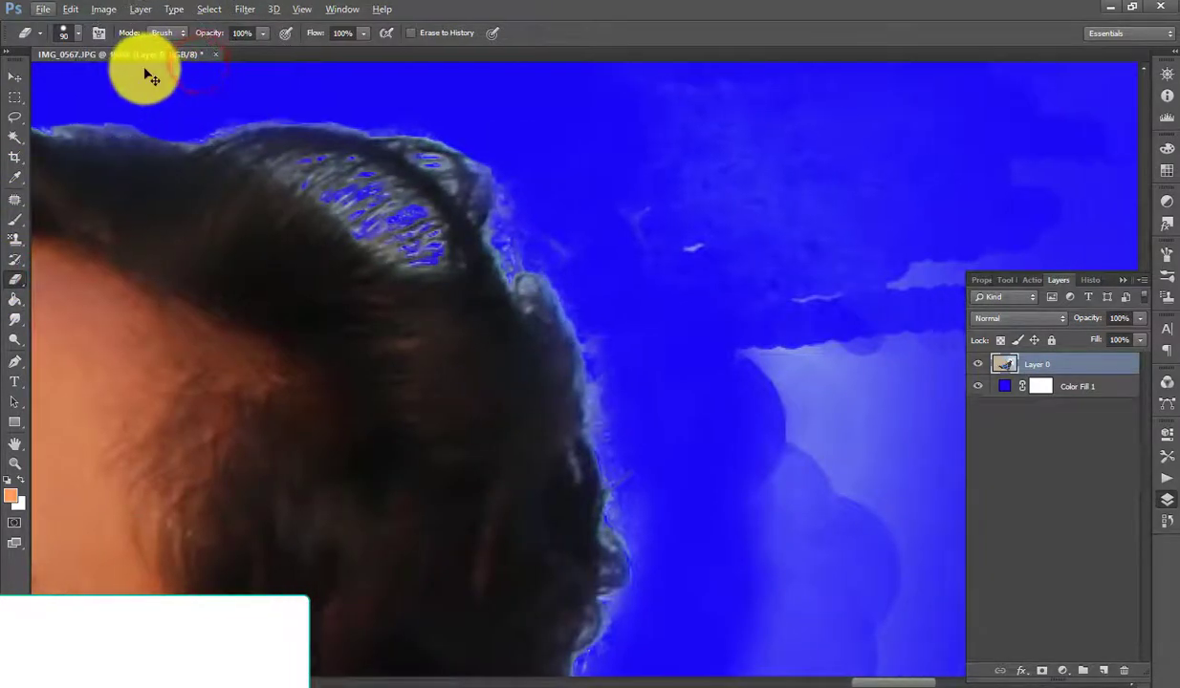
scroll(171, 80, "down", 2)
scroll(226, 175, "down", 2)
scroll(251, 145, "down", 2)
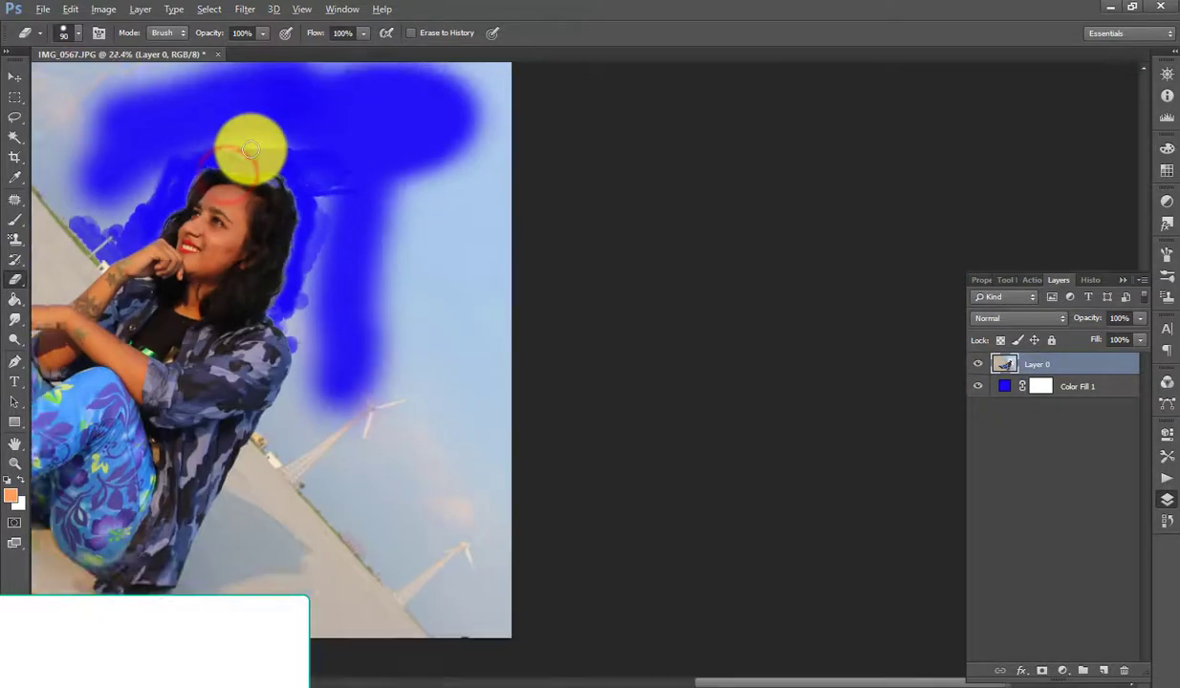
scroll(435, 440, "up", 3)
scroll(435, 440, "up", 1)
scroll(770, 191, "up", 1)
left_click_drag(576, 680, 631, 681)
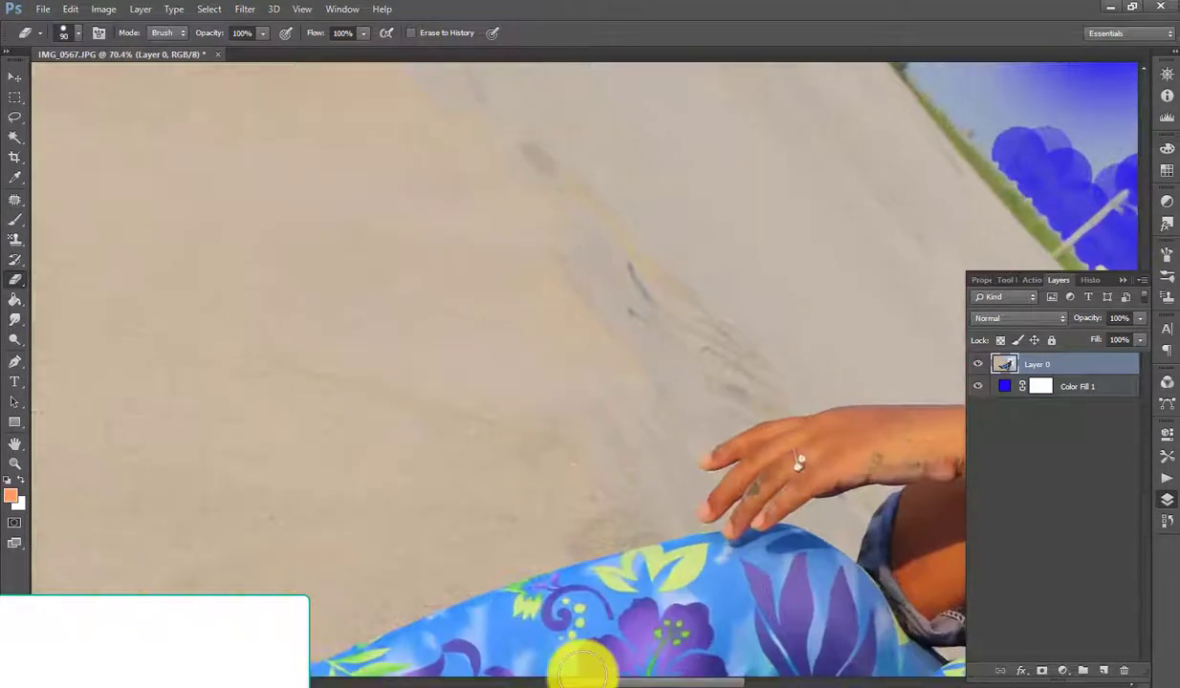
scroll(521, 497, "up", 2)
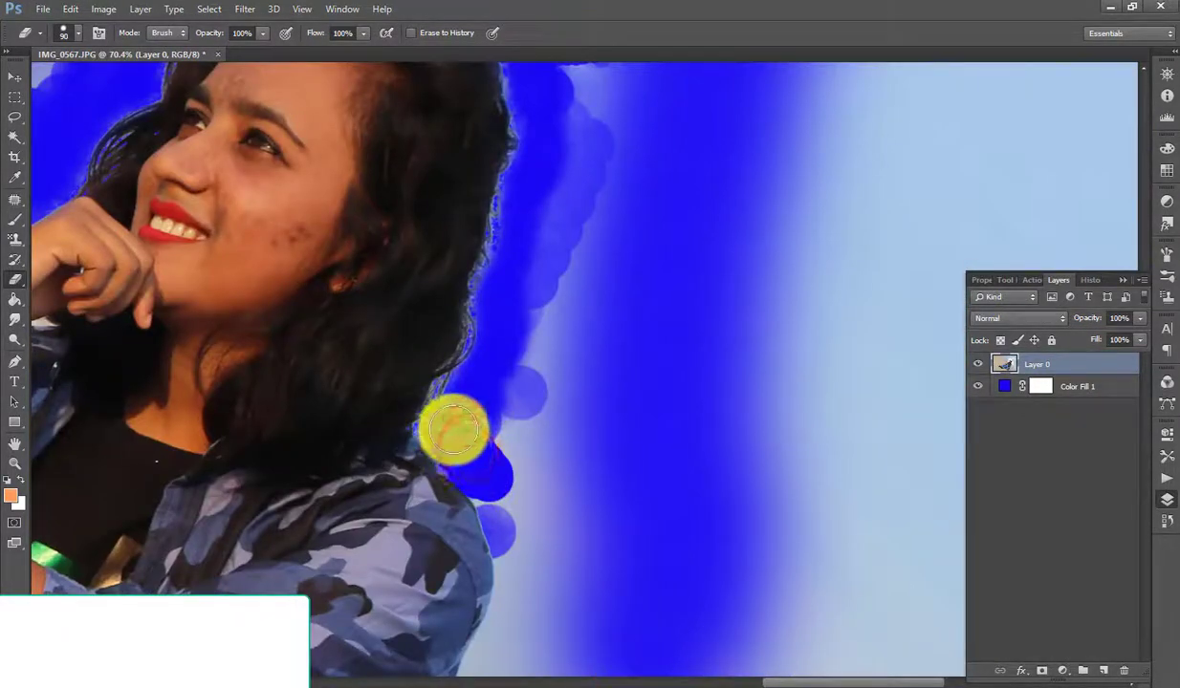
mouse_move(454, 431)
left_mouse_down()
mouse_move(514, 467)
mouse_move(505, 356)
mouse_move(496, 483)
left_mouse_up()
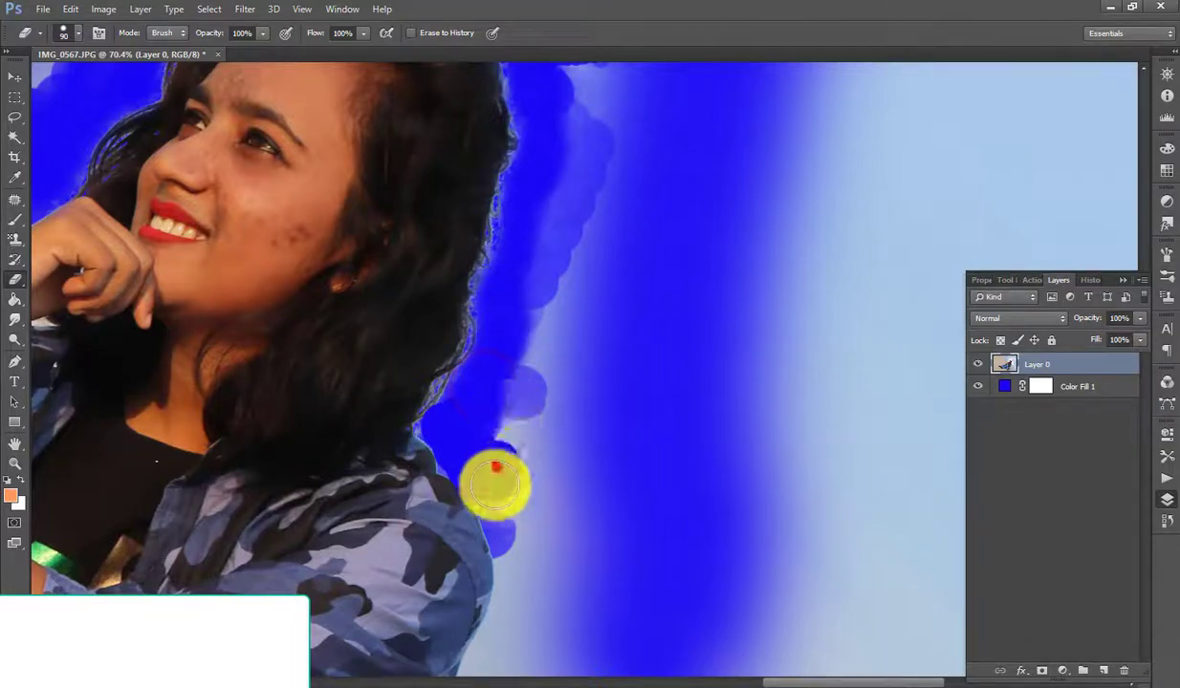
Erase sky beside the jacket edge, then a broad soft area beside her shoulder
scroll(521, 478, "down", 3)
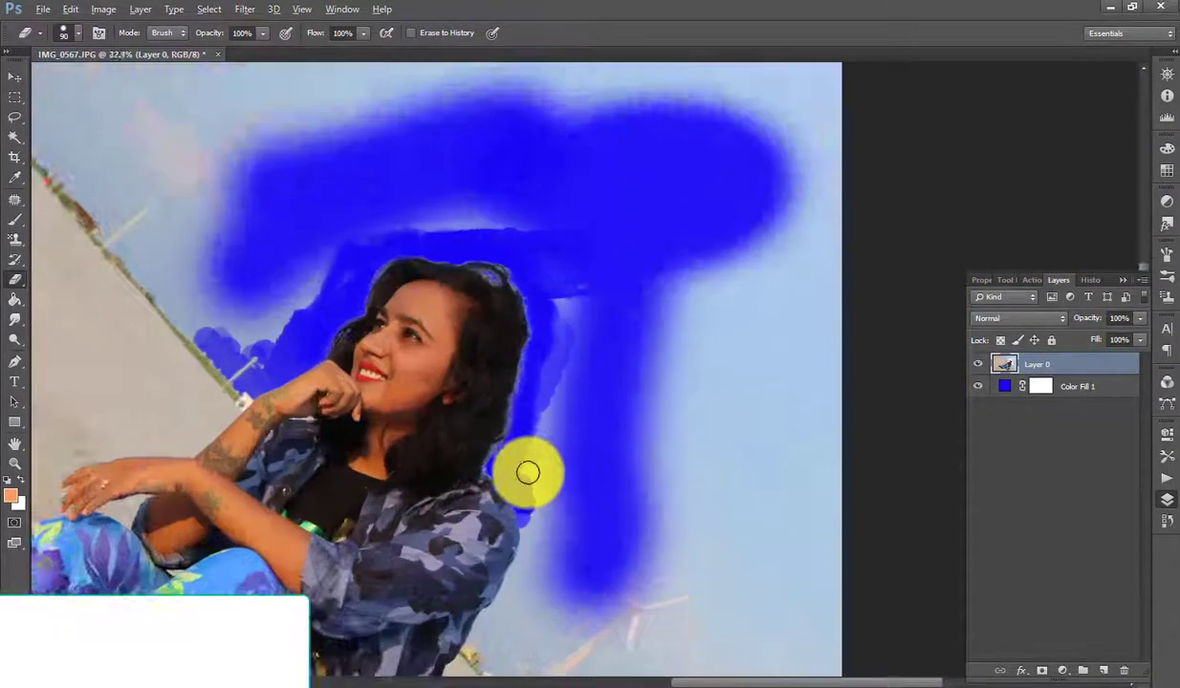
scroll(528, 471, "up", 3)
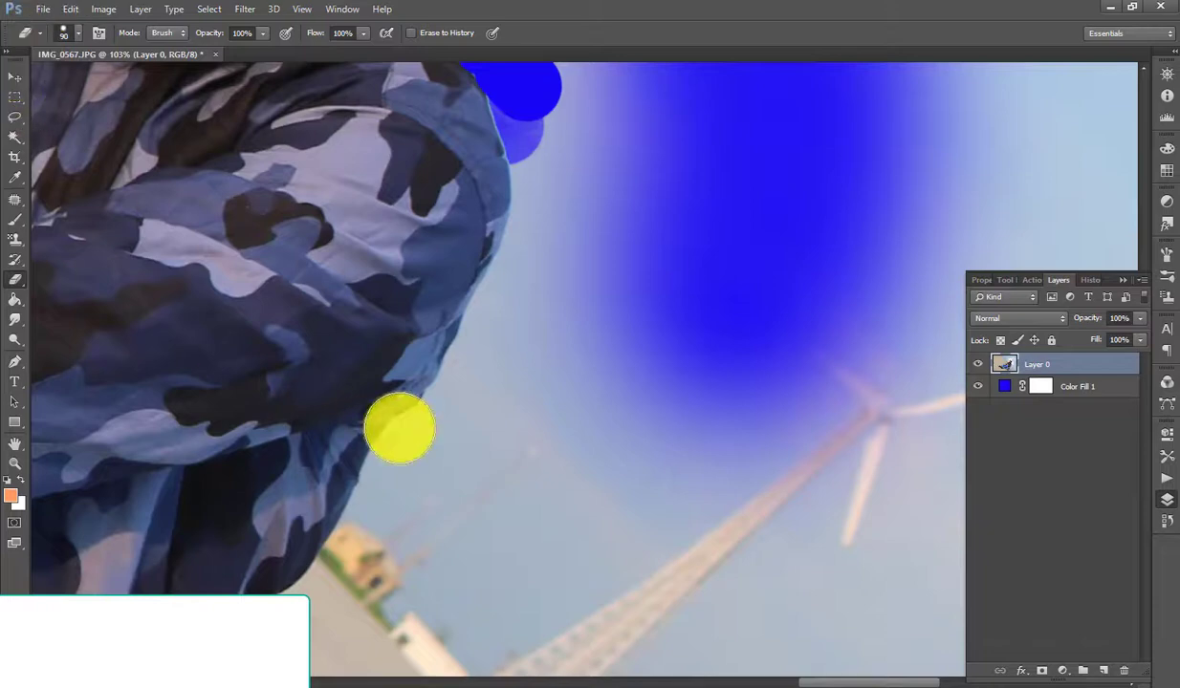
left_click(380, 517)
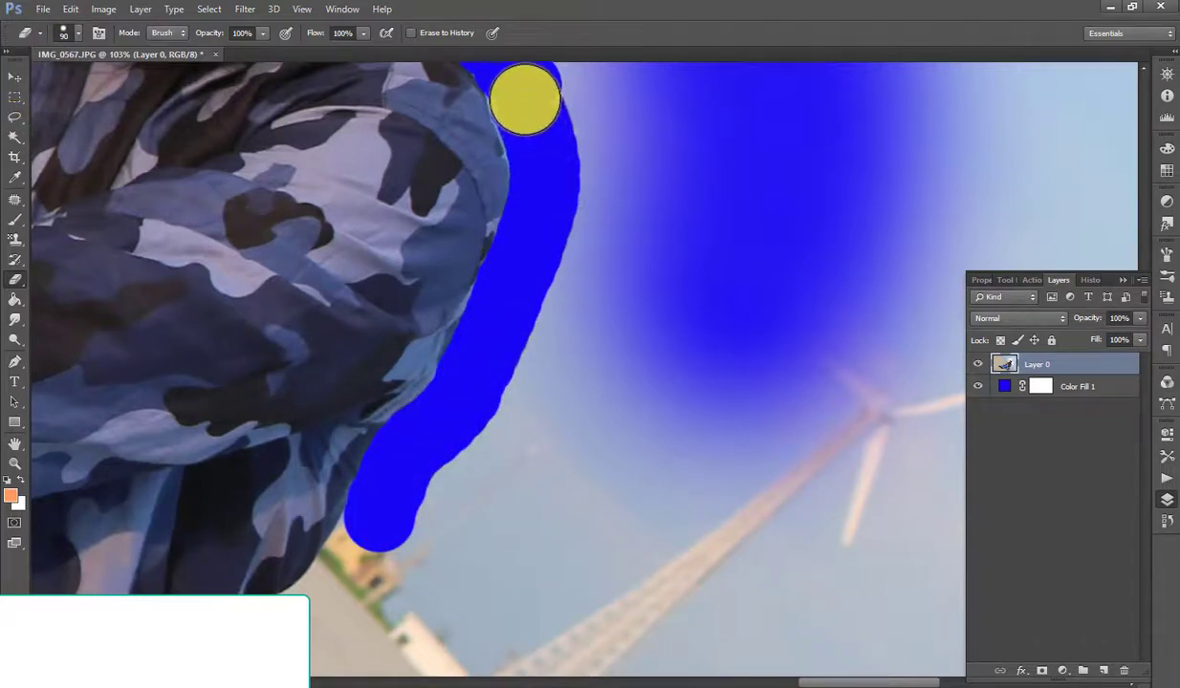
scroll(500, 556, "down", 3)
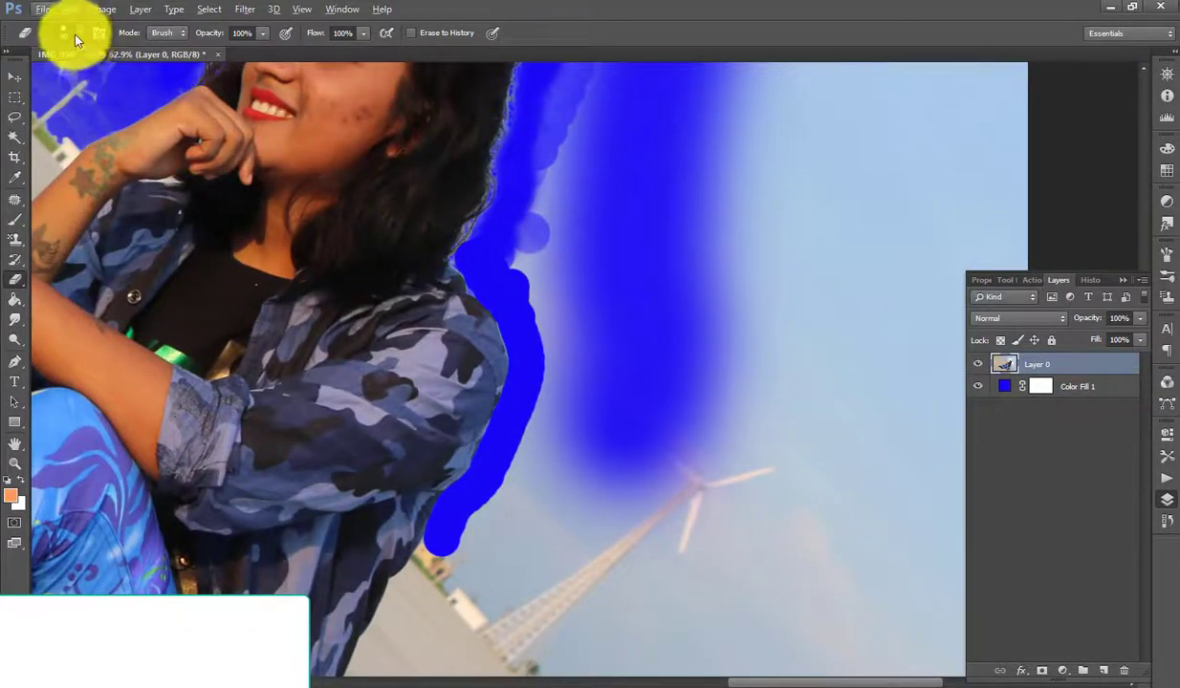
left_click(67, 33)
double_click(84, 145)
left_click_drag(586, 447, 574, 531)
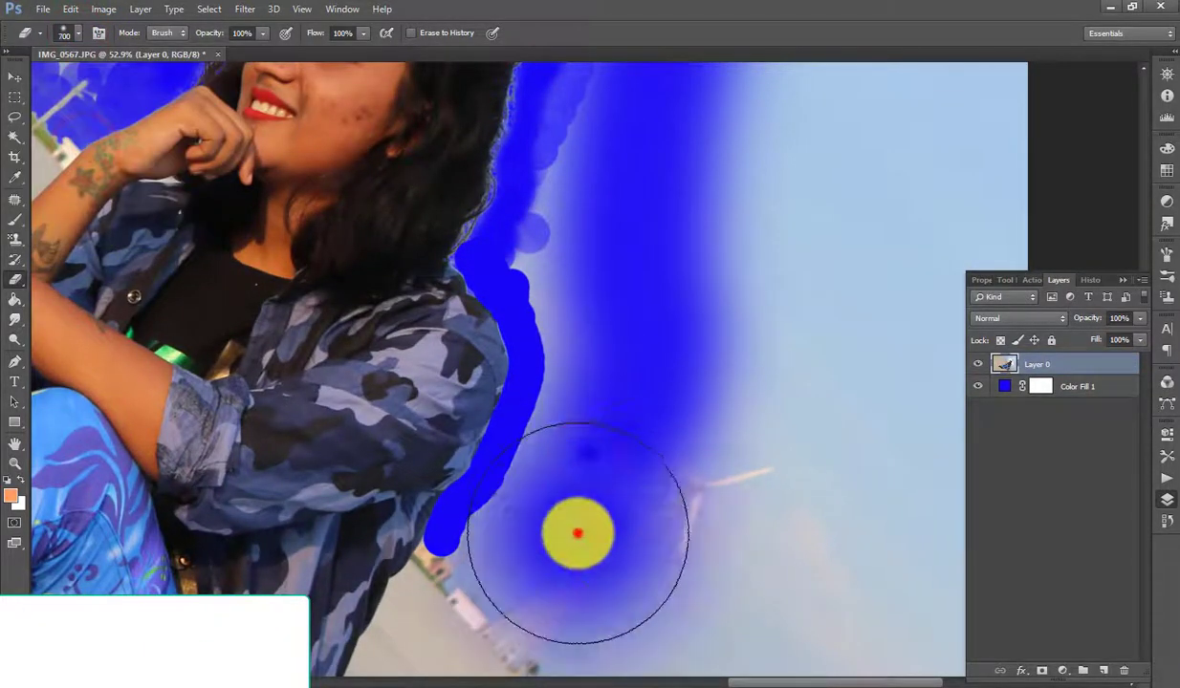
Erase sky beside her shoulder and arm, undoing stray strokes and shrinking the brush
key("p")
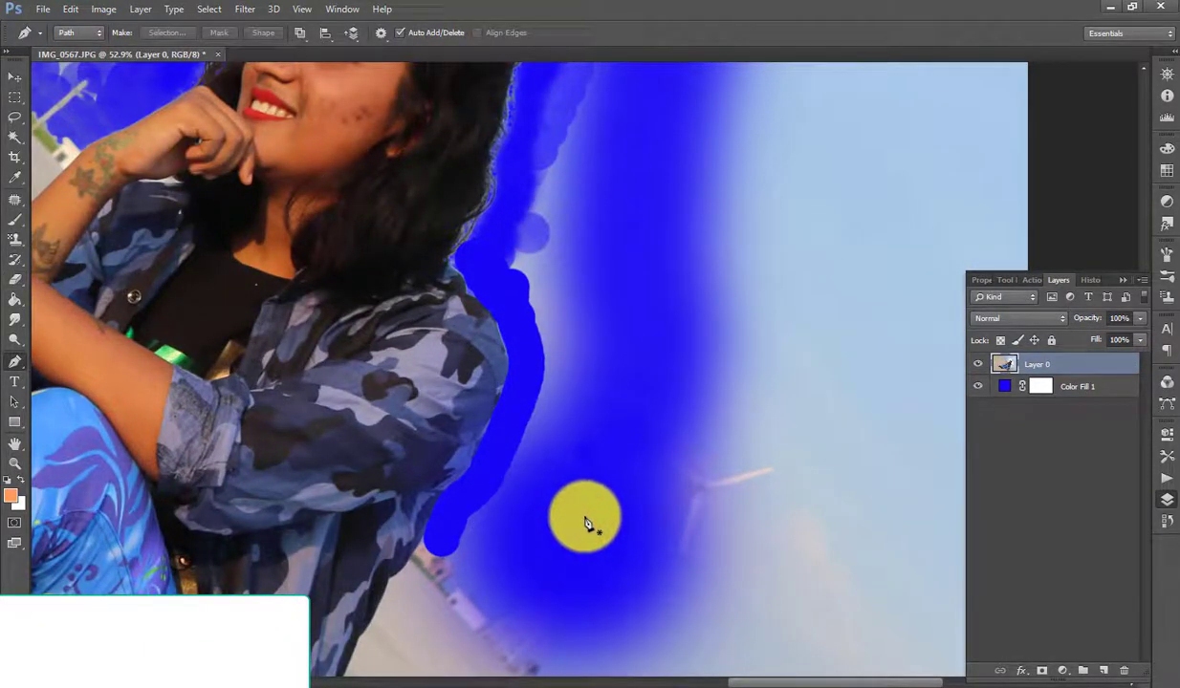
key("e")
left_click_drag(583, 512, 598, 499)
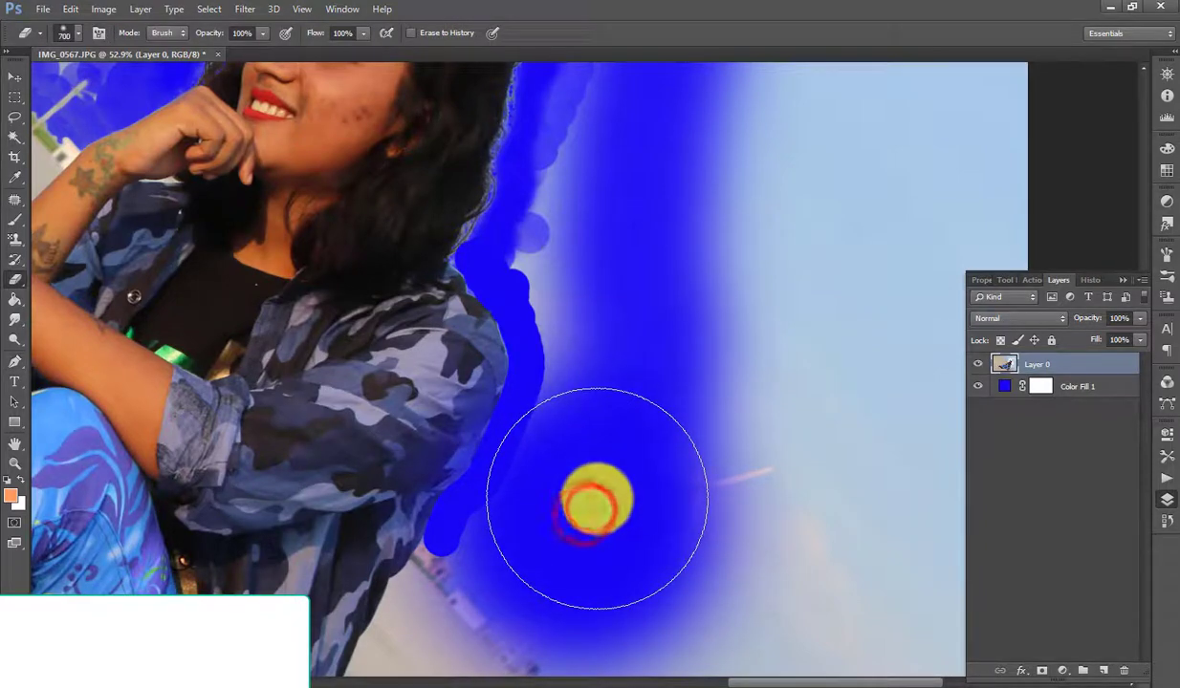
key("ctrl+z")
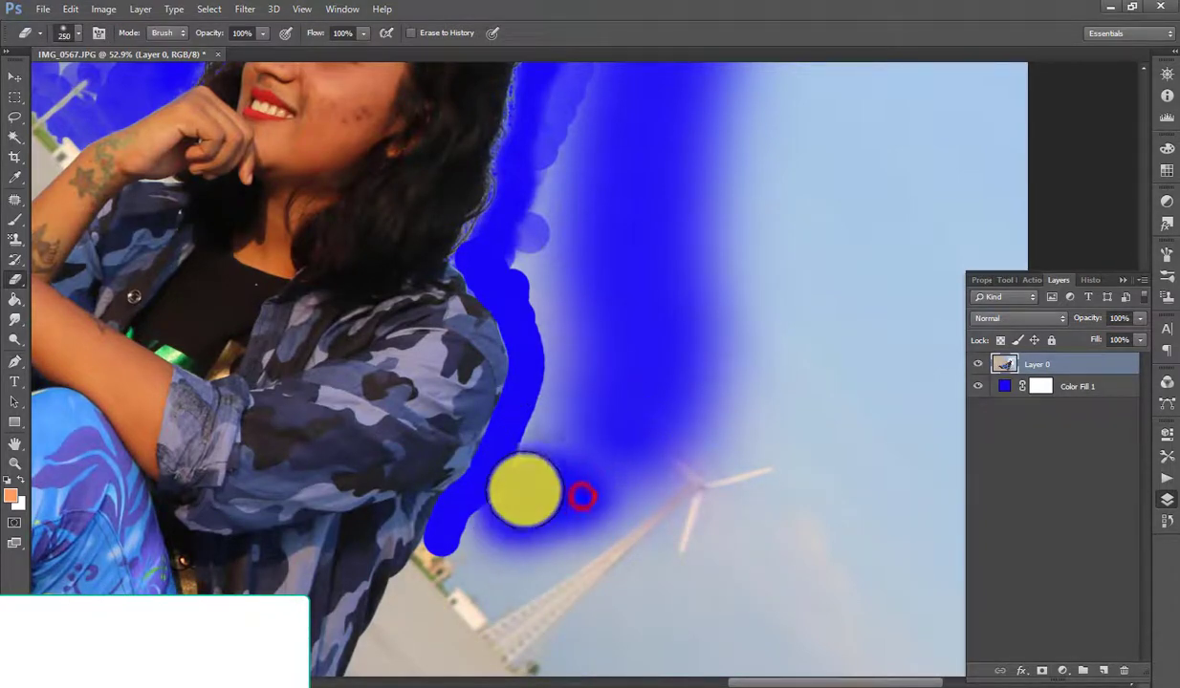
left_click_drag(579, 492, 458, 561)
scroll(459, 545, "up", 5)
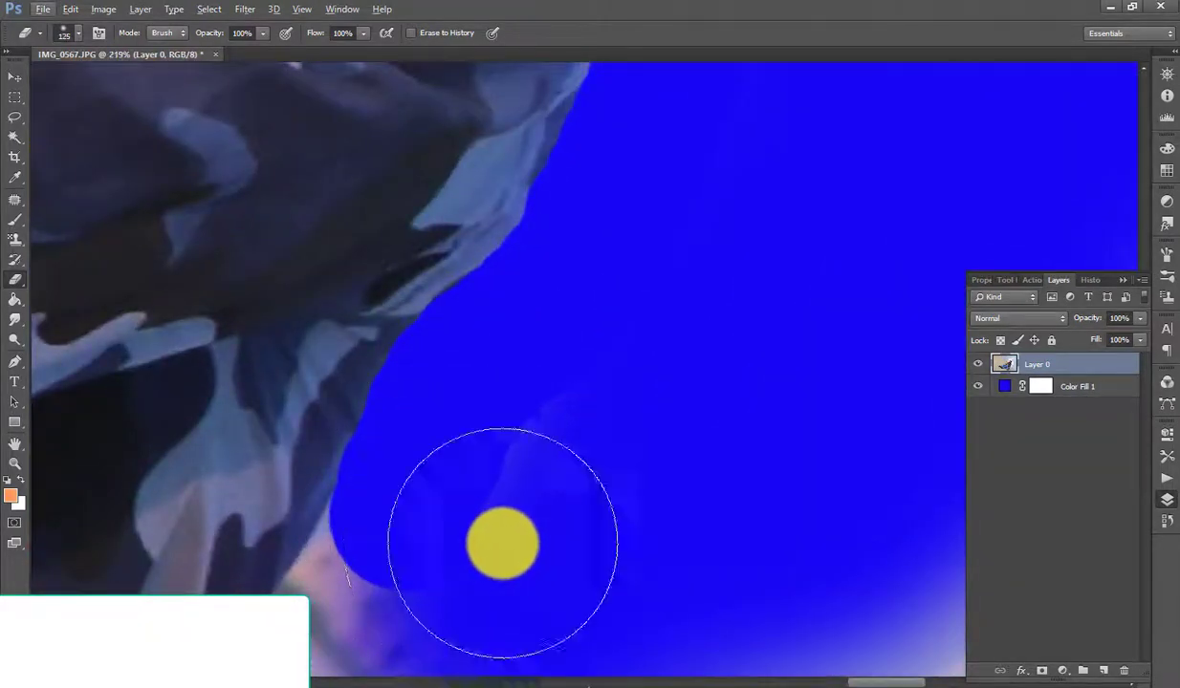
key("ctrl+z")
key("bracketleft")
key("bracketleft")
key("bracketleft")
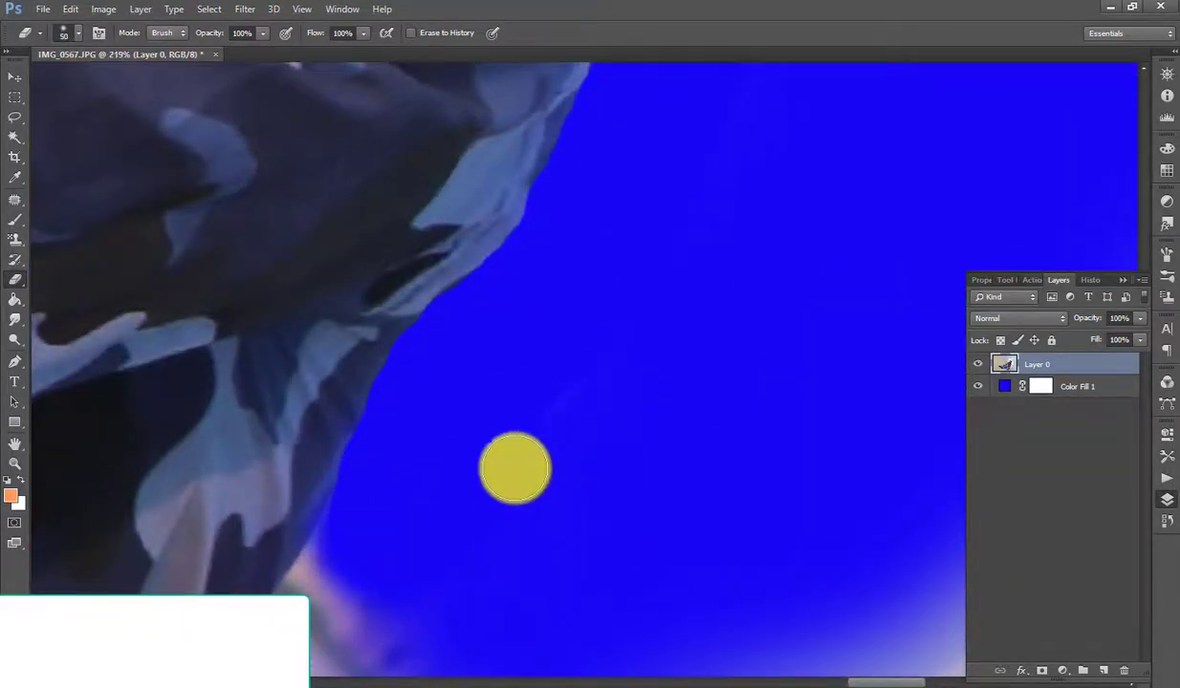
left_click(474, 353)
Set the eraser to a hard round brush tip
scroll(617, 342, "down", 2)
scroll(719, 282, "down", 3)
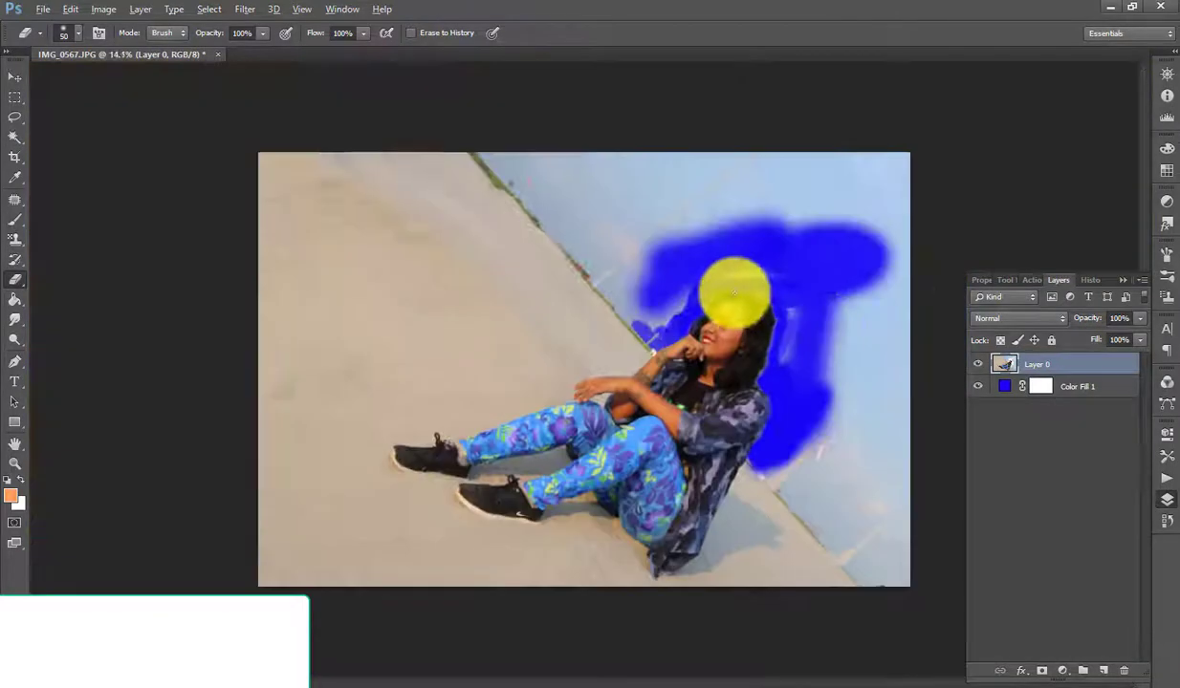
scroll(919, 266, "up", 2)
scroll(909, 264, "up", 1)
left_click(911, 265)
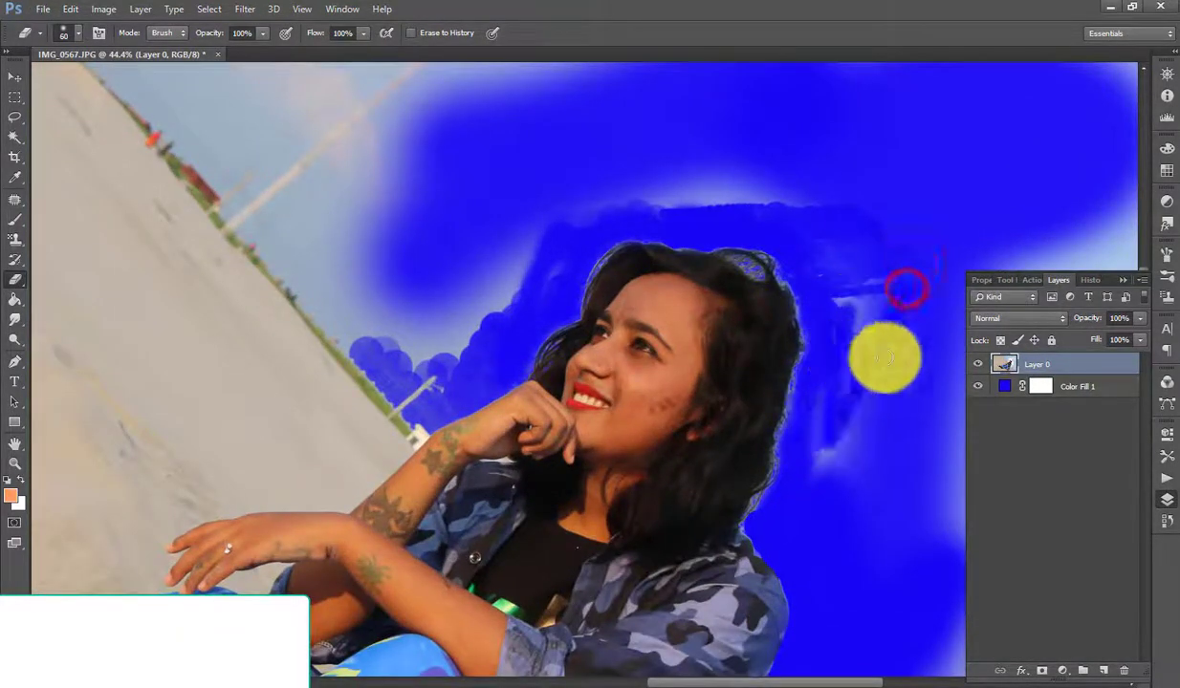
left_click(16, 275)
left_click(79, 33)
left_click(108, 149)
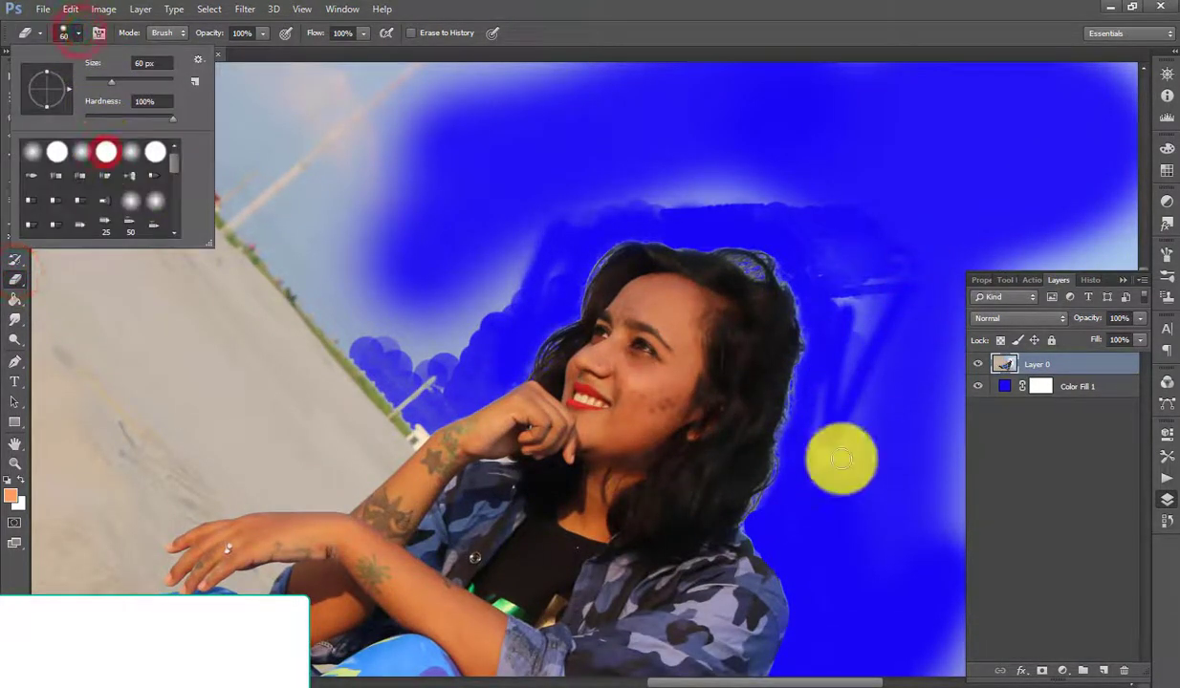
scroll(838, 456, "down", 1)
scroll(822, 444, "down", 1)
left_click(652, 678)
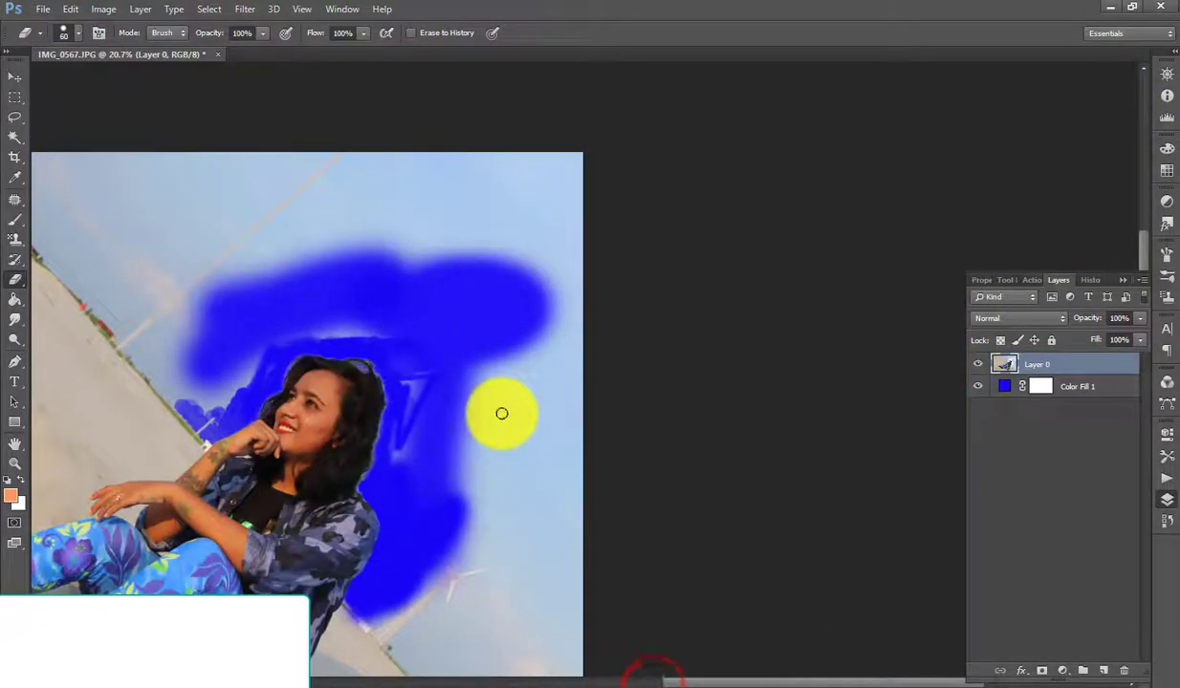
Erase round patches of sky above her, beside her hair, and at the right edge
left_click(463, 442)
left_click(461, 377)
left_click(382, 276)
left_click(305, 269)
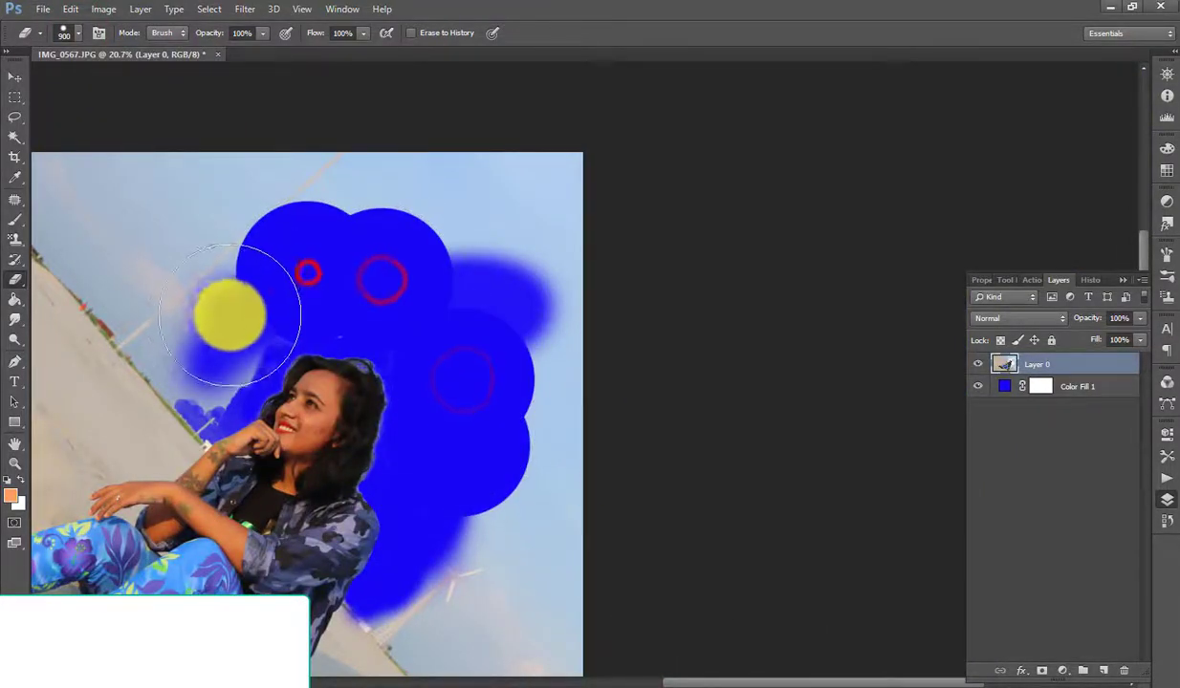
left_click(228, 320)
left_click(561, 352)
left_click(529, 451)
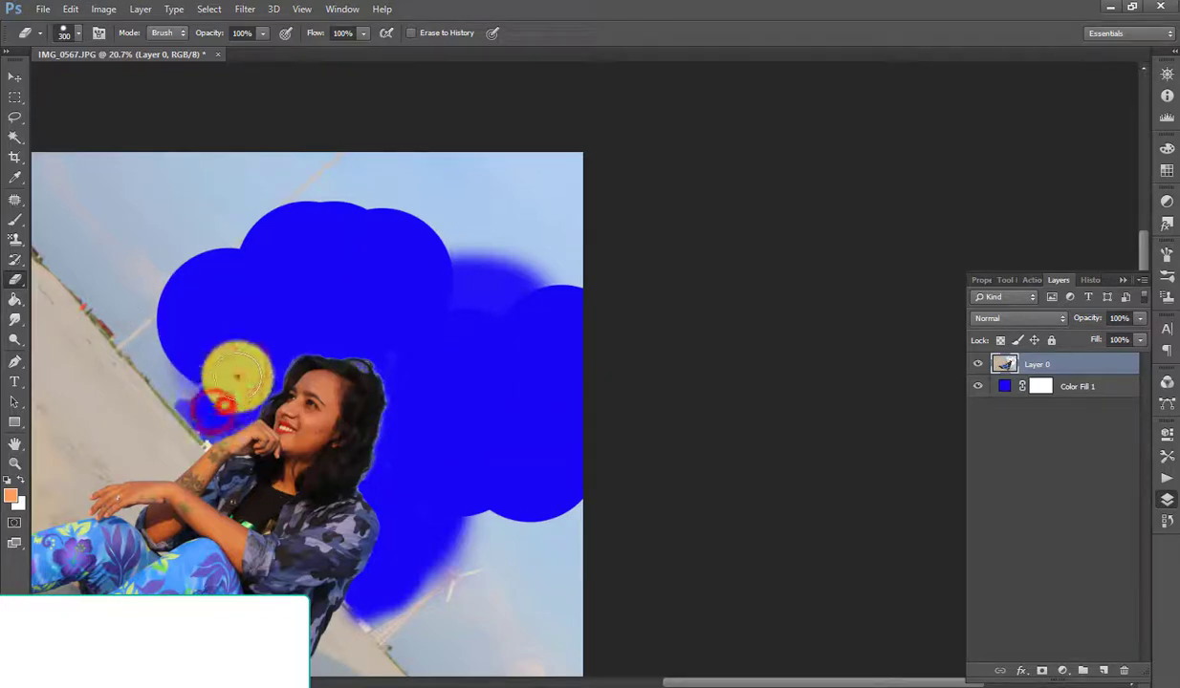
scroll(221, 398, "up", 5)
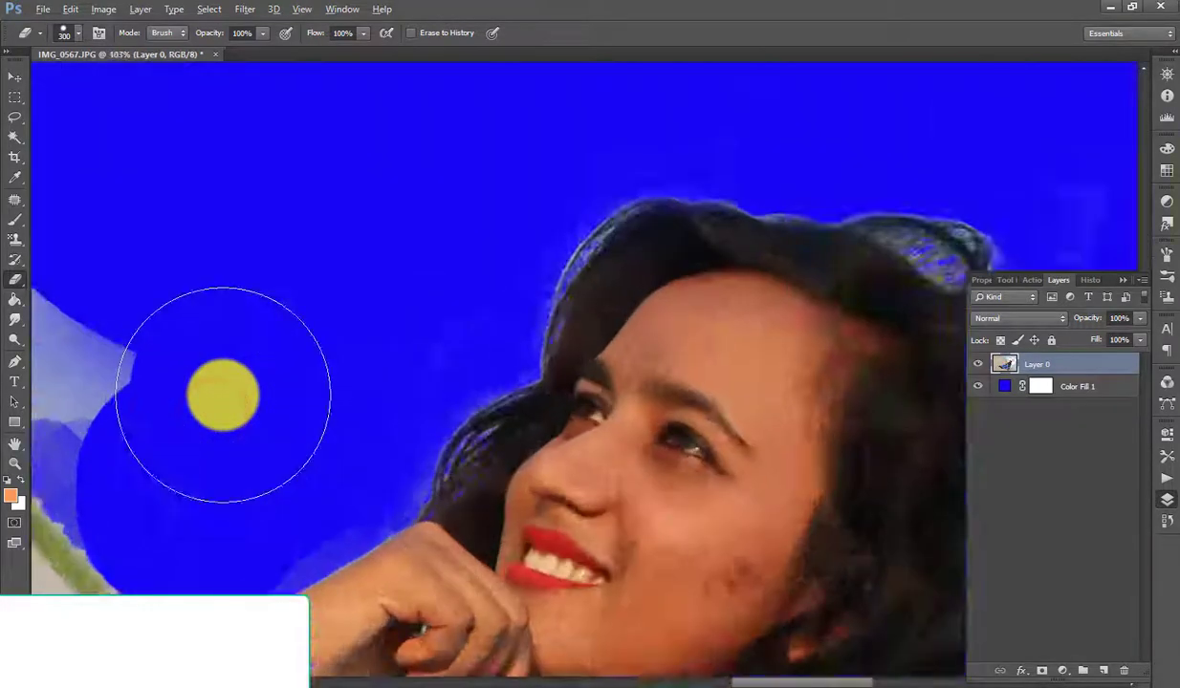
left_click(287, 467)
left_click(337, 437)
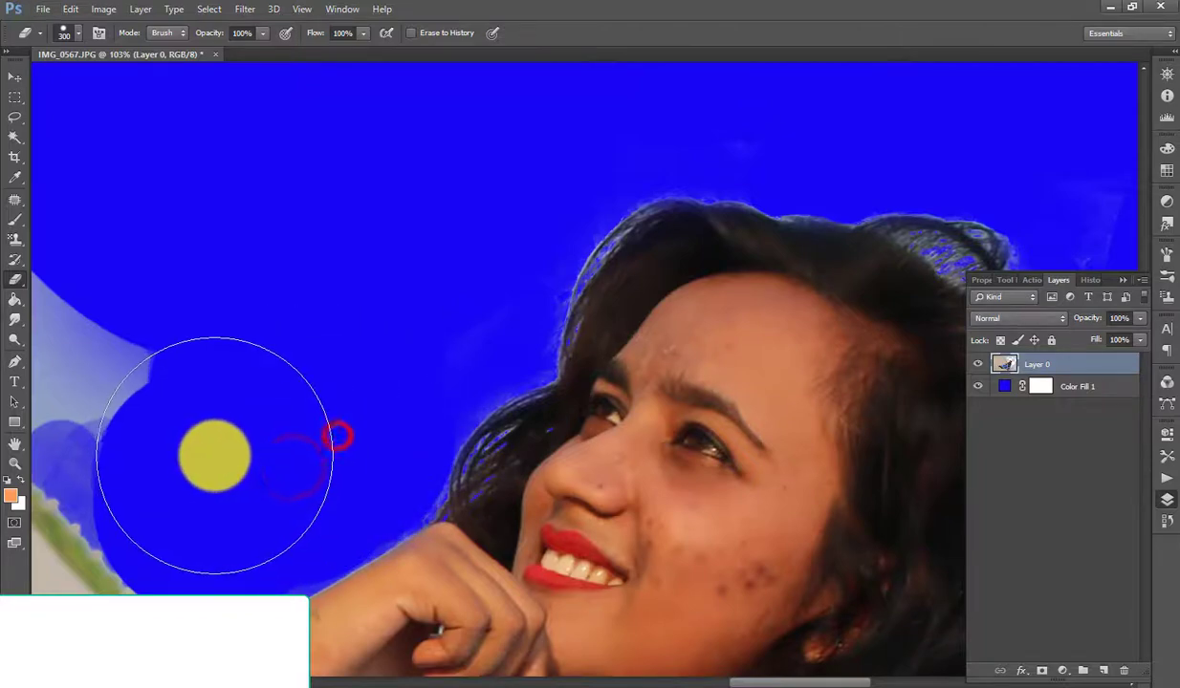
key("bracketleft")
key("bracketleft")
key("bracketleft")
key("bracketleft")
key("bracketleft")
key("bracketleft")
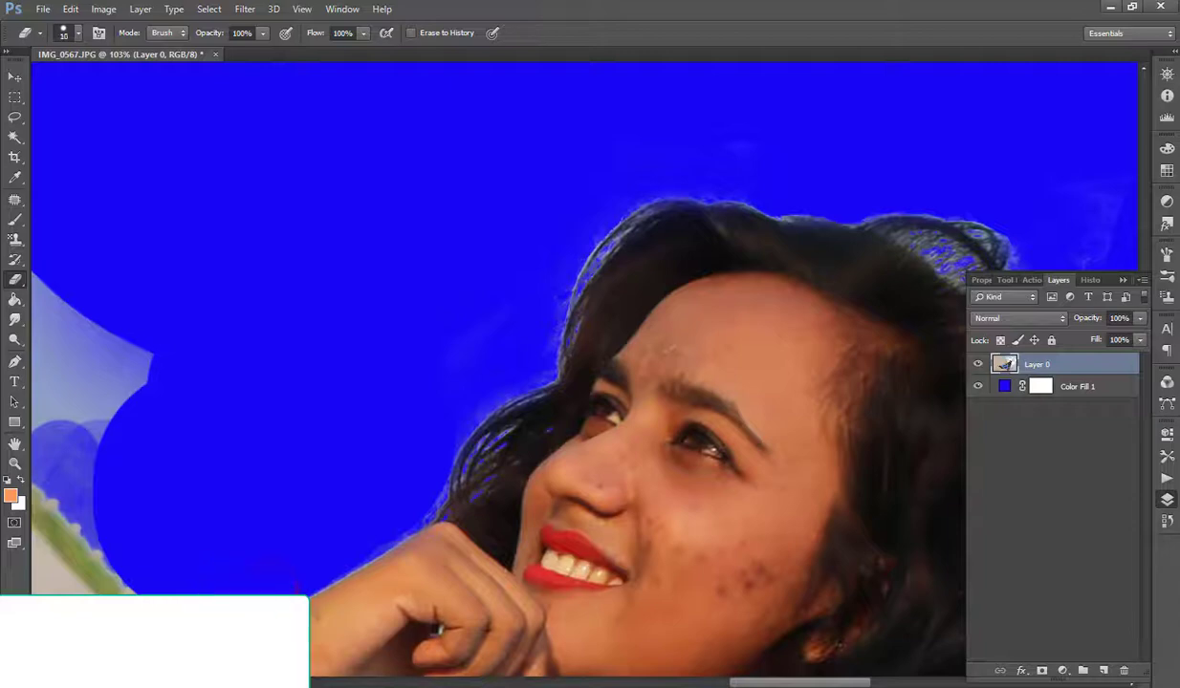
scroll(241, 550, "down", 5)
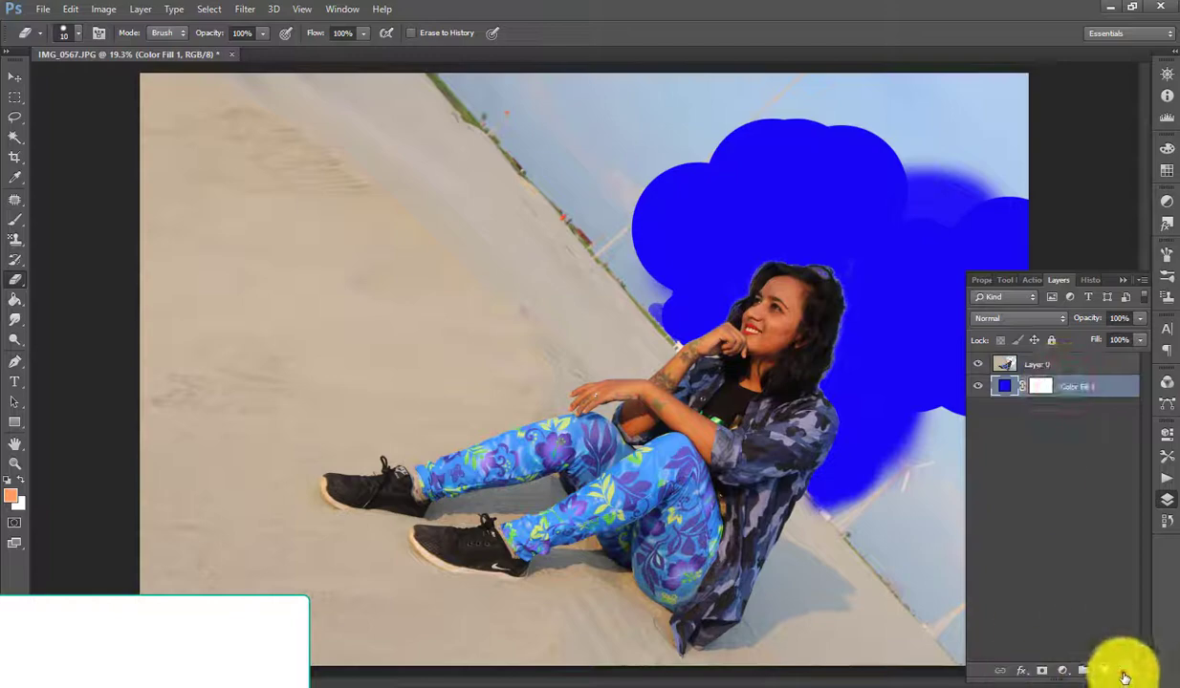
Delete Color Fill 1 and bring the IMG_20191004_113640 sky photo into the document
left_click(1125, 669)
left_click(560, 258)
scroll(640, 356, "down", 3)
left_click(43, 8)
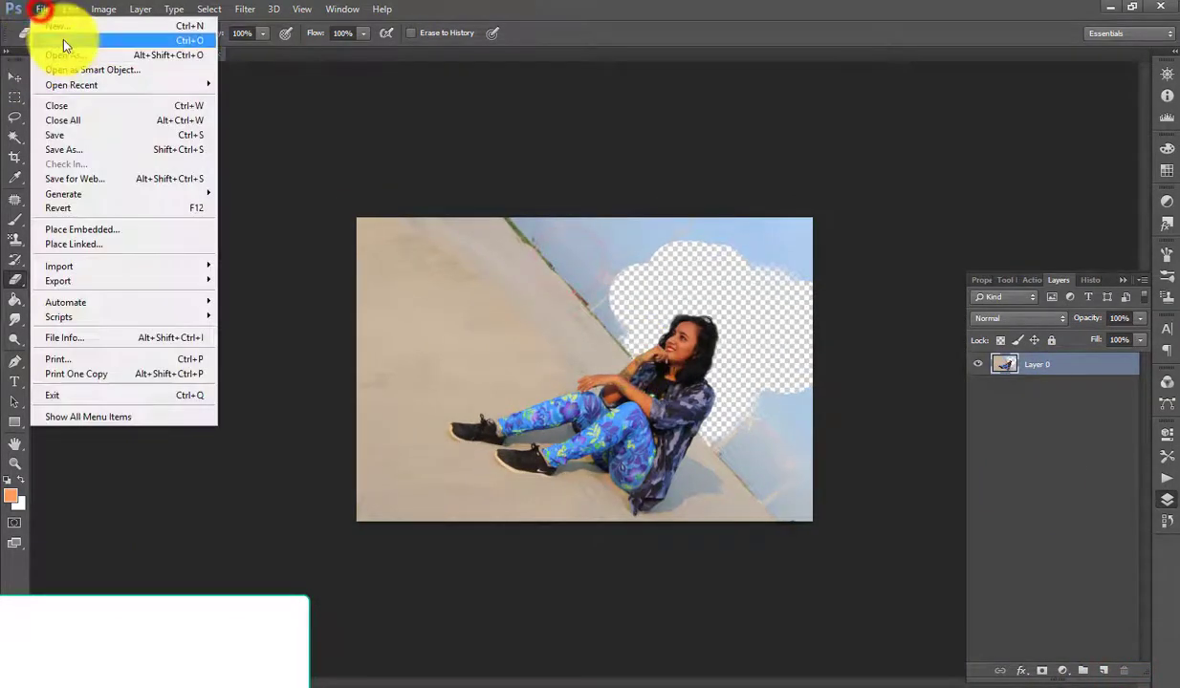
left_click(39, 38)
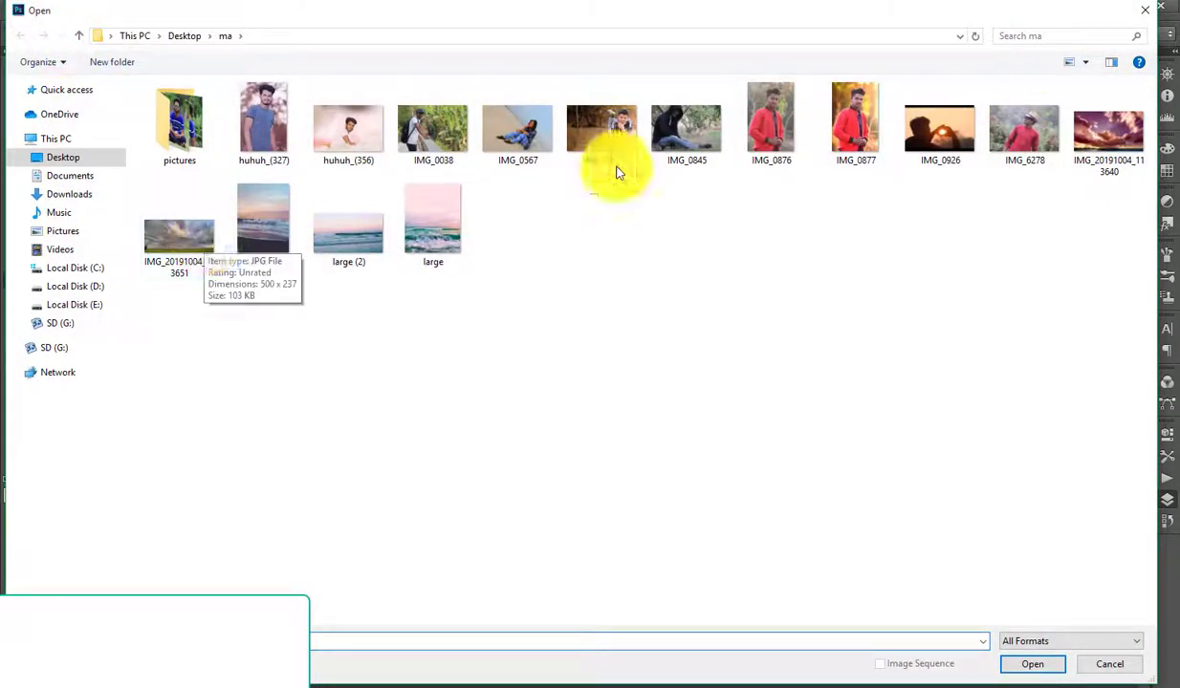
double_click(1129, 113)
left_click_drag(383, 179, 785, 321)
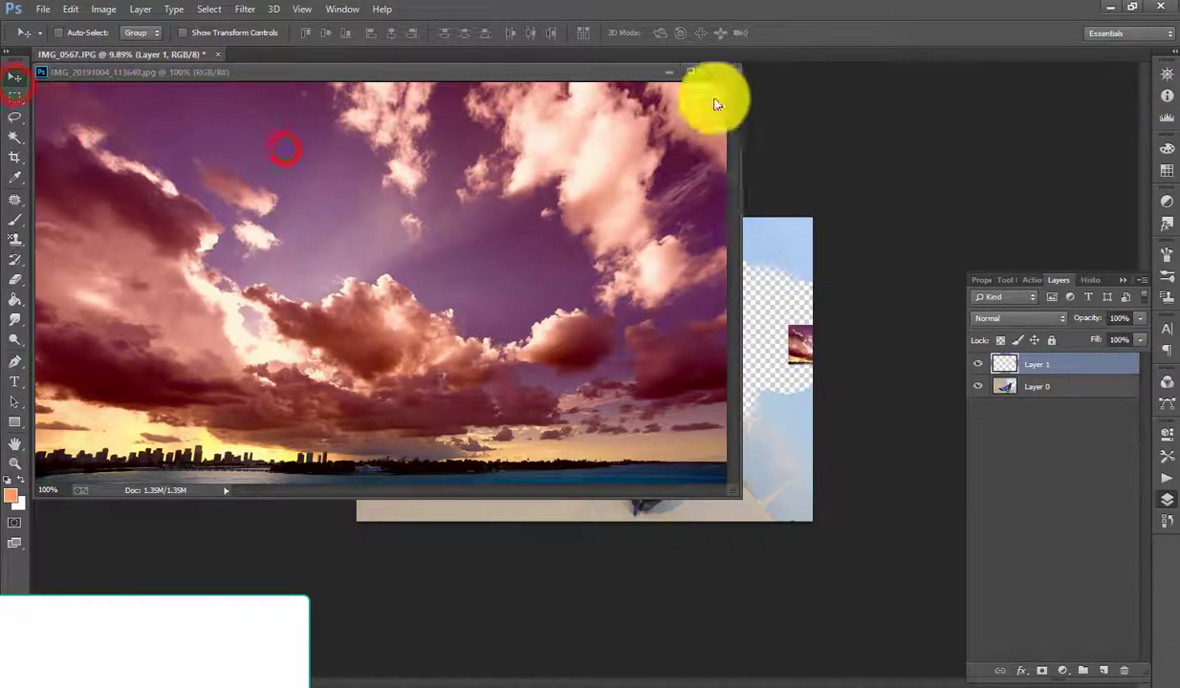
left_click(720, 71)
Rotate the sky about 46° and enlarge it, then place Layer 0 above it
key("ctrl+t")
left_click_drag(912, 289, 907, 382)
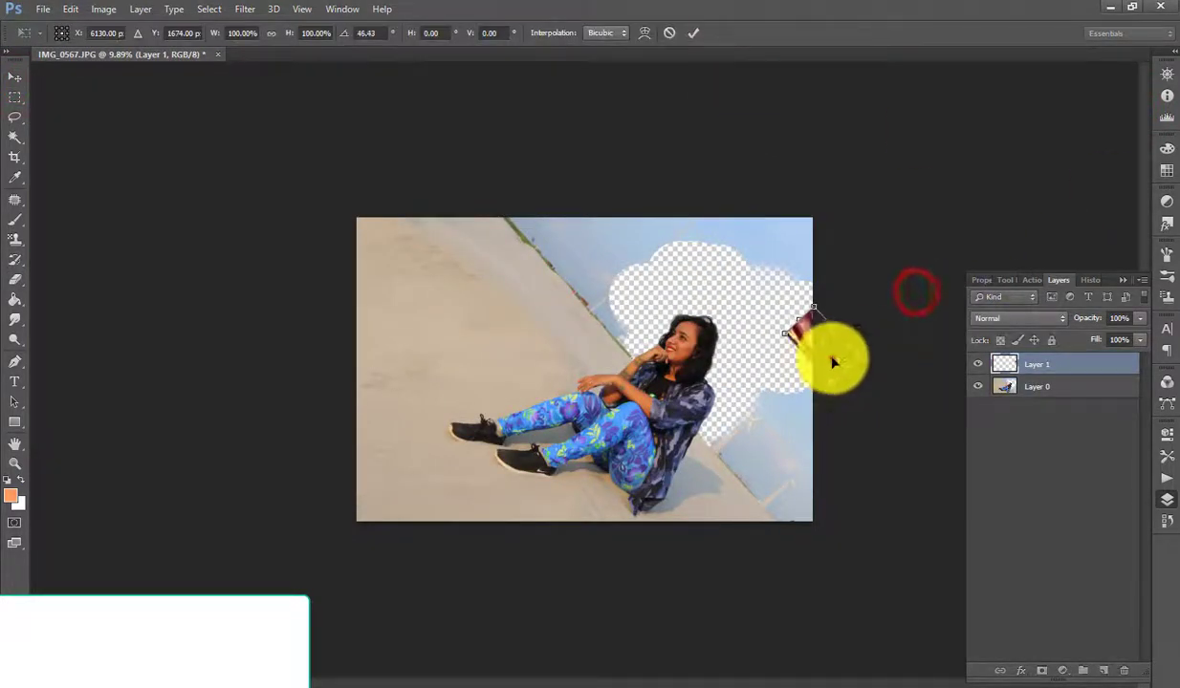
mouse_move(831, 354)
left_mouse_down()
mouse_move(560, 250)
mouse_move(842, 454)
left_mouse_up()
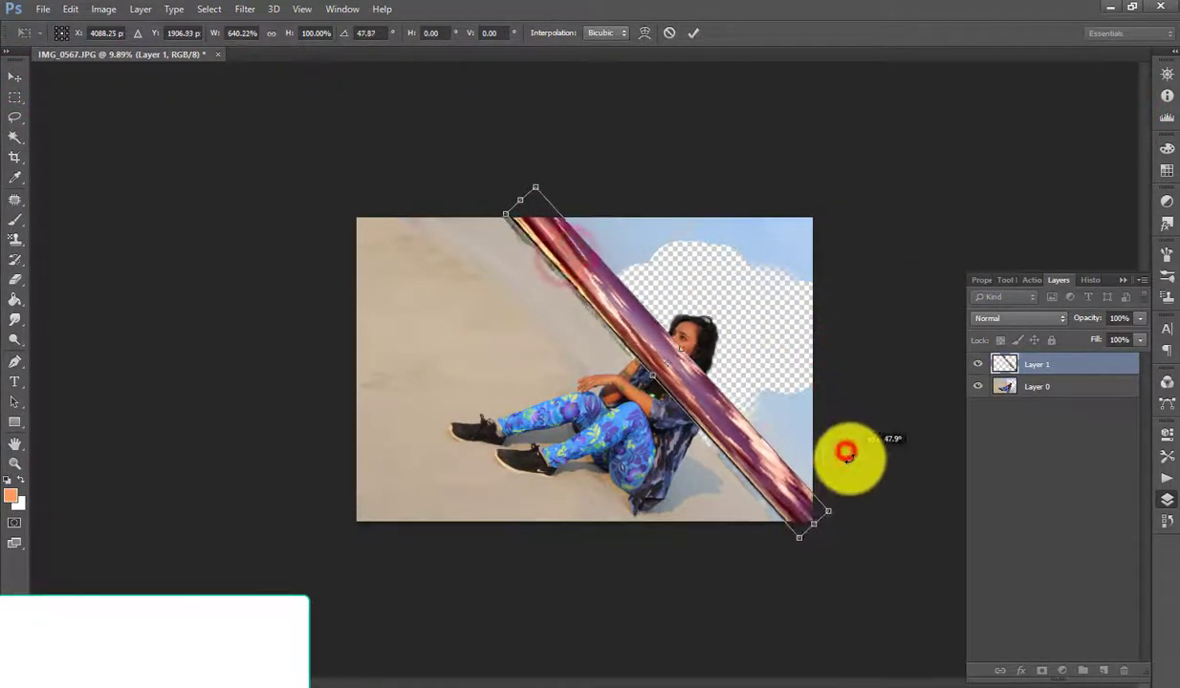
left_click_drag(687, 346, 790, 321)
key("Return")
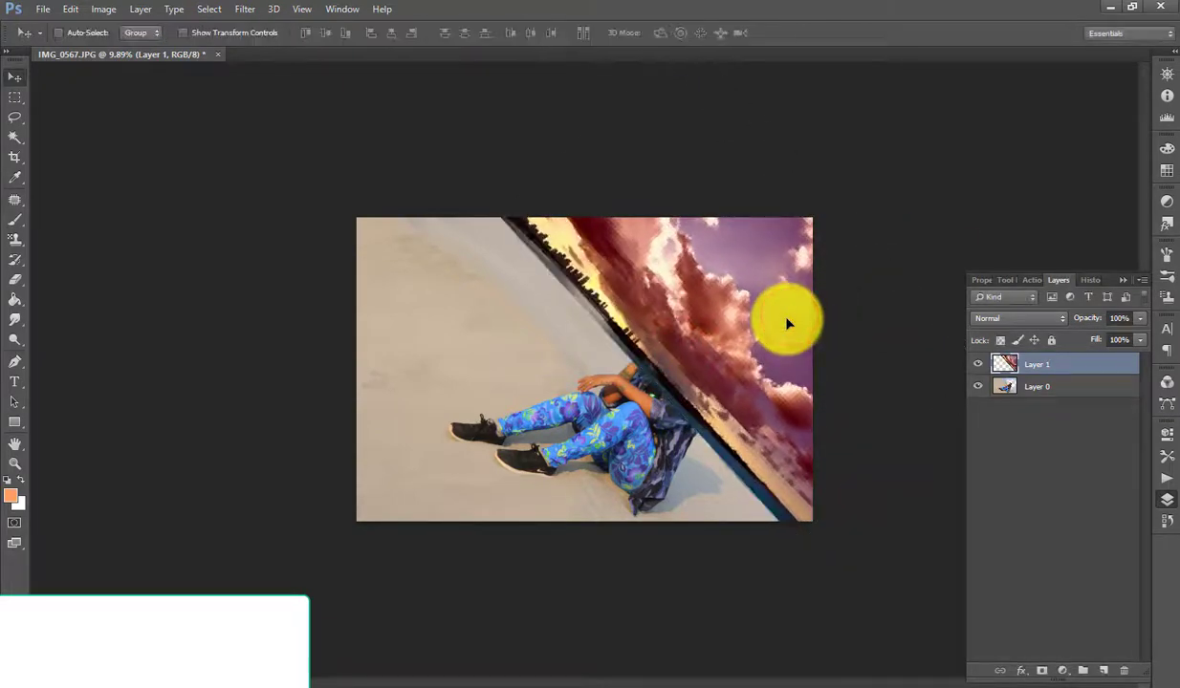
left_click_drag(1043, 387, 1045, 362)
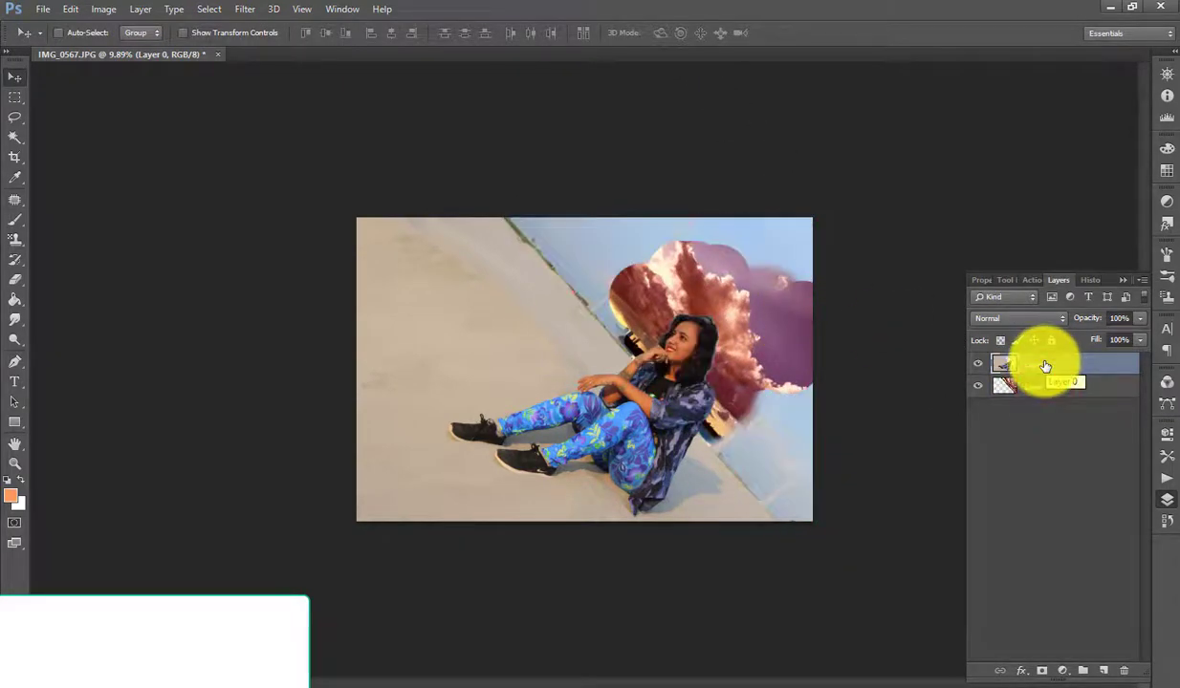
Fit the image to the window and erase the remaining sky with a large 1200-size eraser
key("ctrl+0")
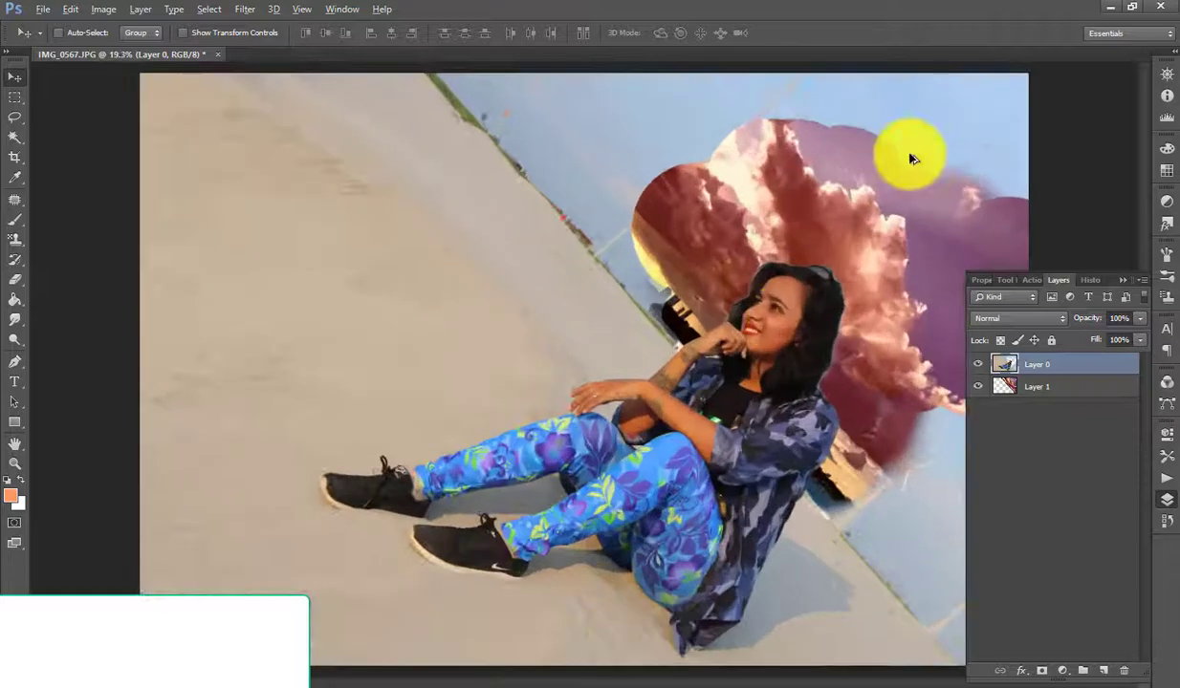
scroll(959, 72, "down", 2)
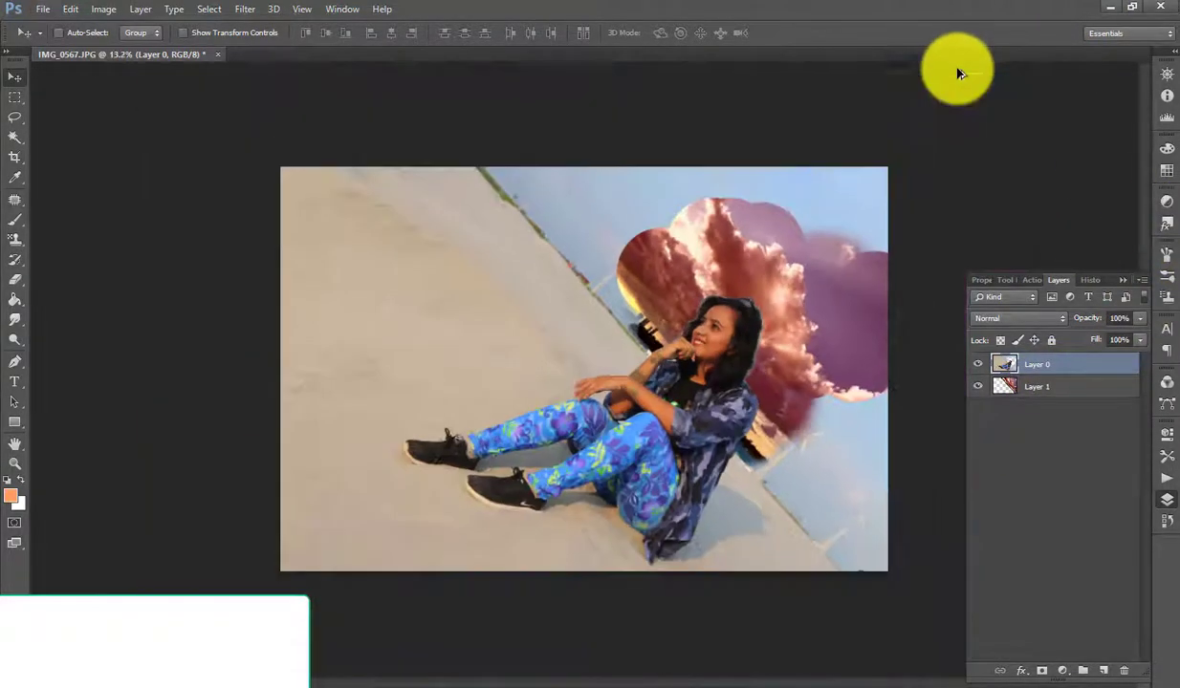
left_click(15, 279)
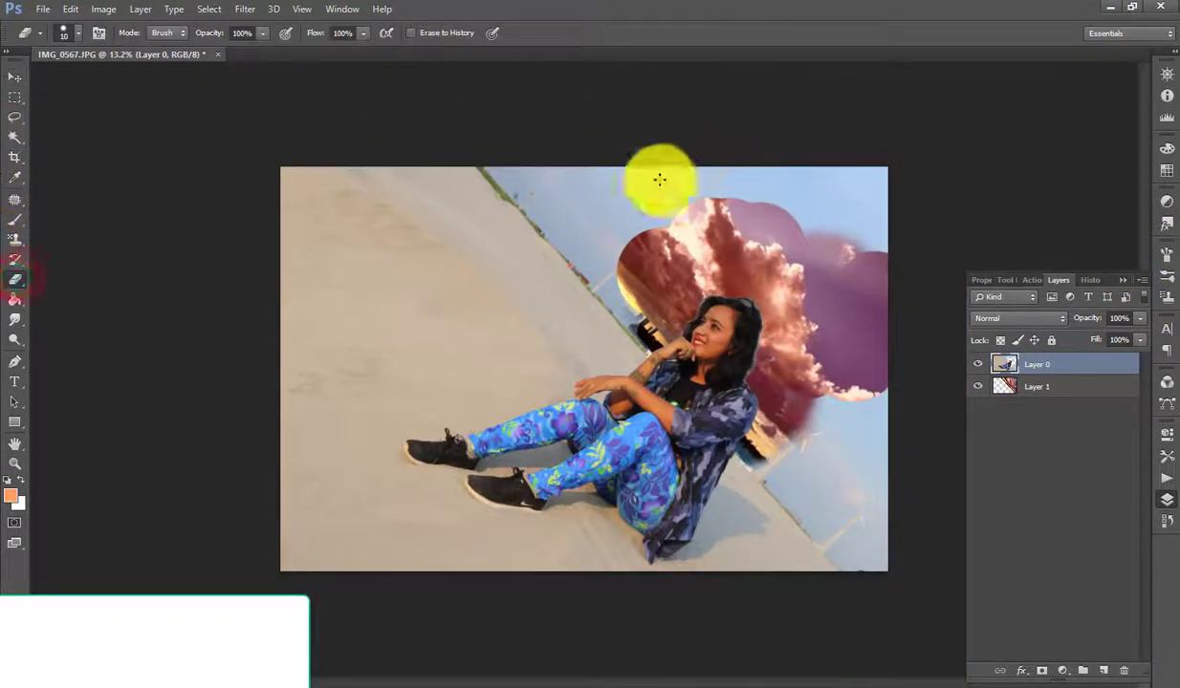
mouse_move(629, 193)
left_mouse_down()
mouse_move(614, 198)
mouse_move(612, 232)
left_mouse_up()
left_click(68, 32)
left_click(81, 148)
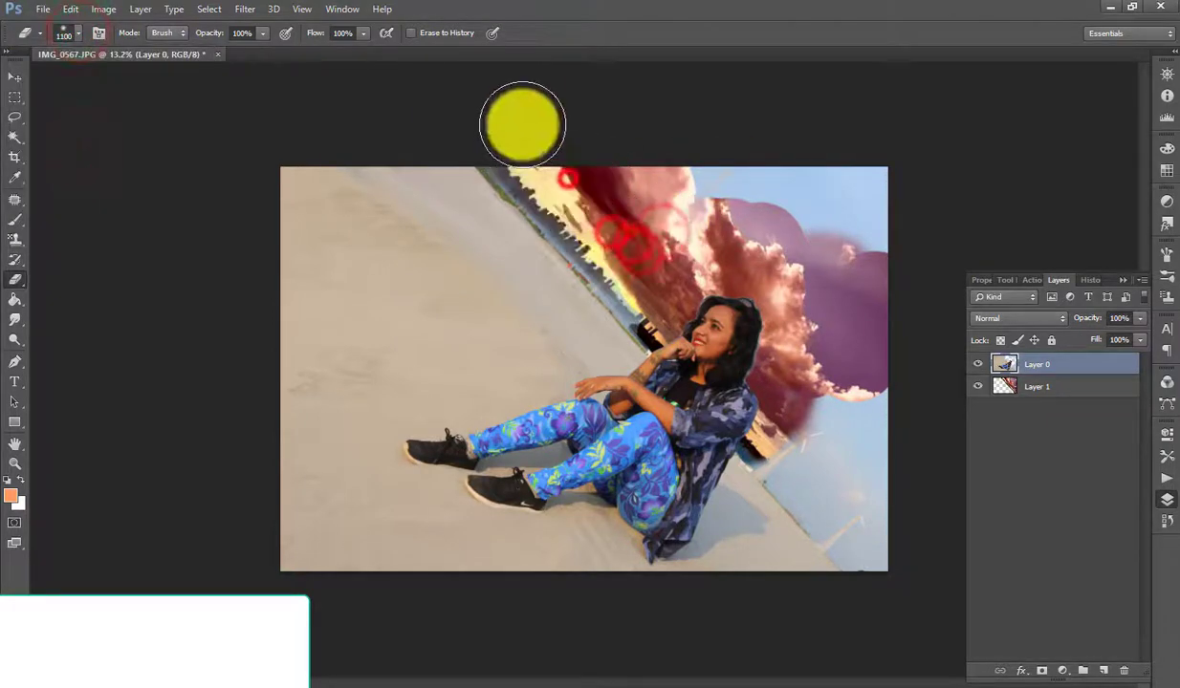
left_click_drag(540, 122, 869, 192)
mouse_move(813, 457)
left_mouse_down()
mouse_move(903, 547)
mouse_move(913, 467)
left_mouse_up()
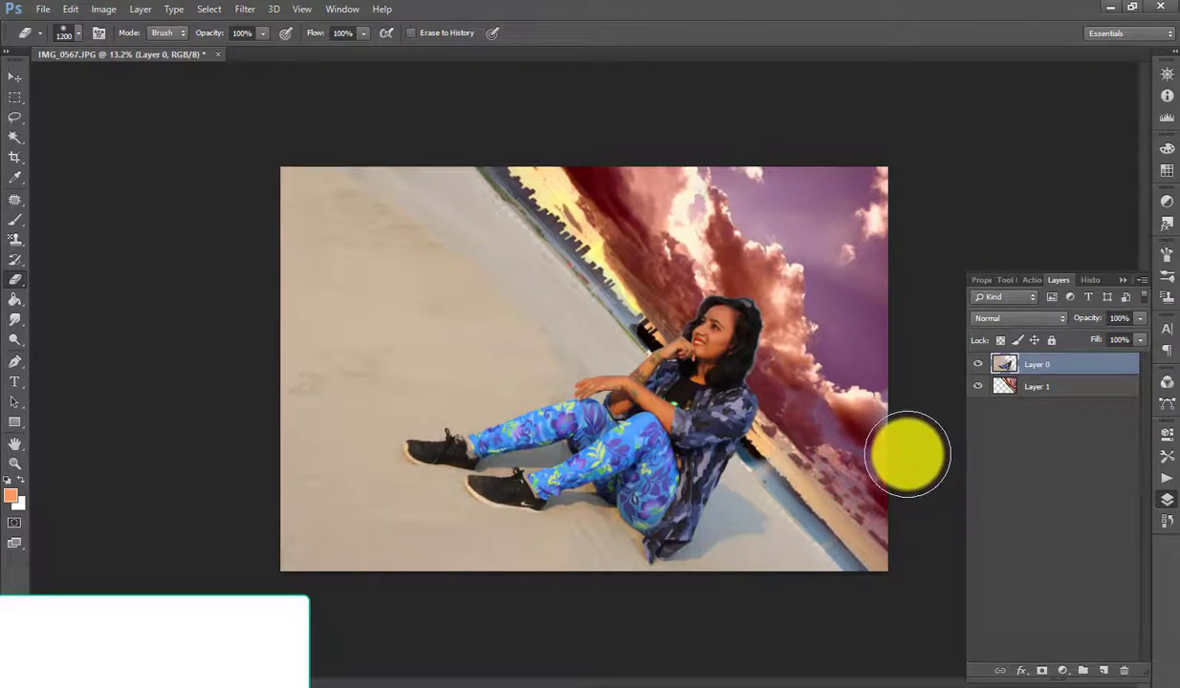
Step back with Ctrl+Alt+Z to undo the sky erasing and restore the earlier layer order
scroll(908, 455, "up", 1)
scroll(907, 453, "up", 1)
scroll(907, 453, "down", 1)
scroll(905, 444, "down", 2)
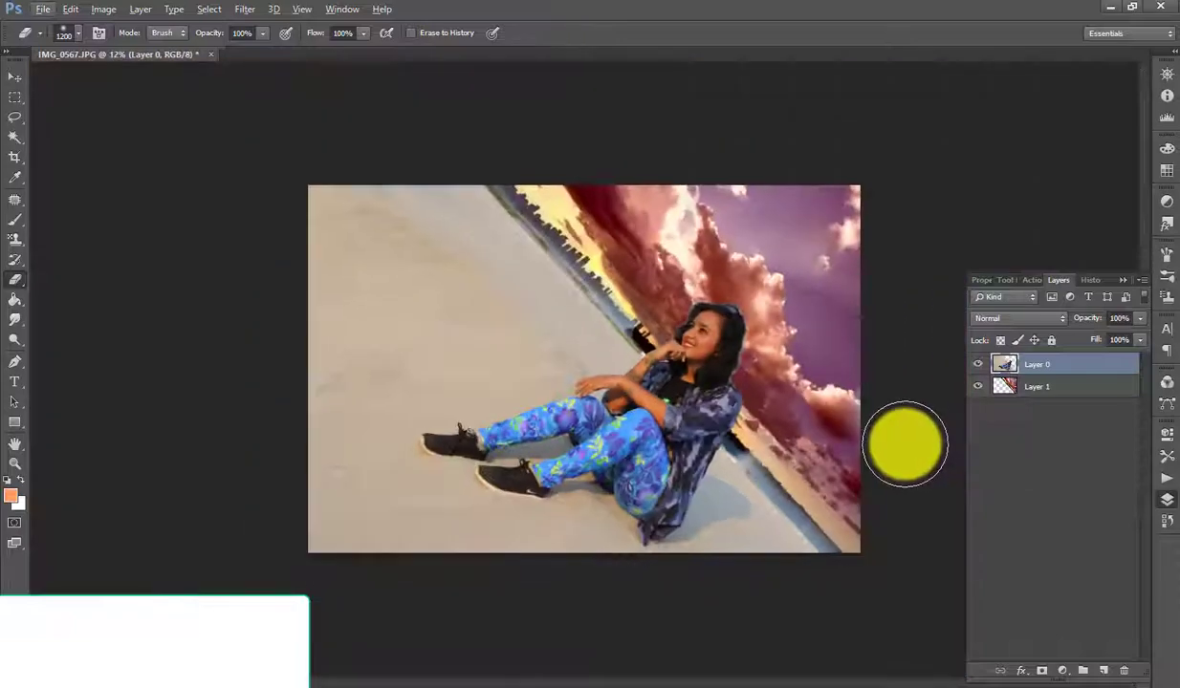
key("ctrl+alt+z")
key("ctrl+alt+z")
key("ctrl+alt+z")
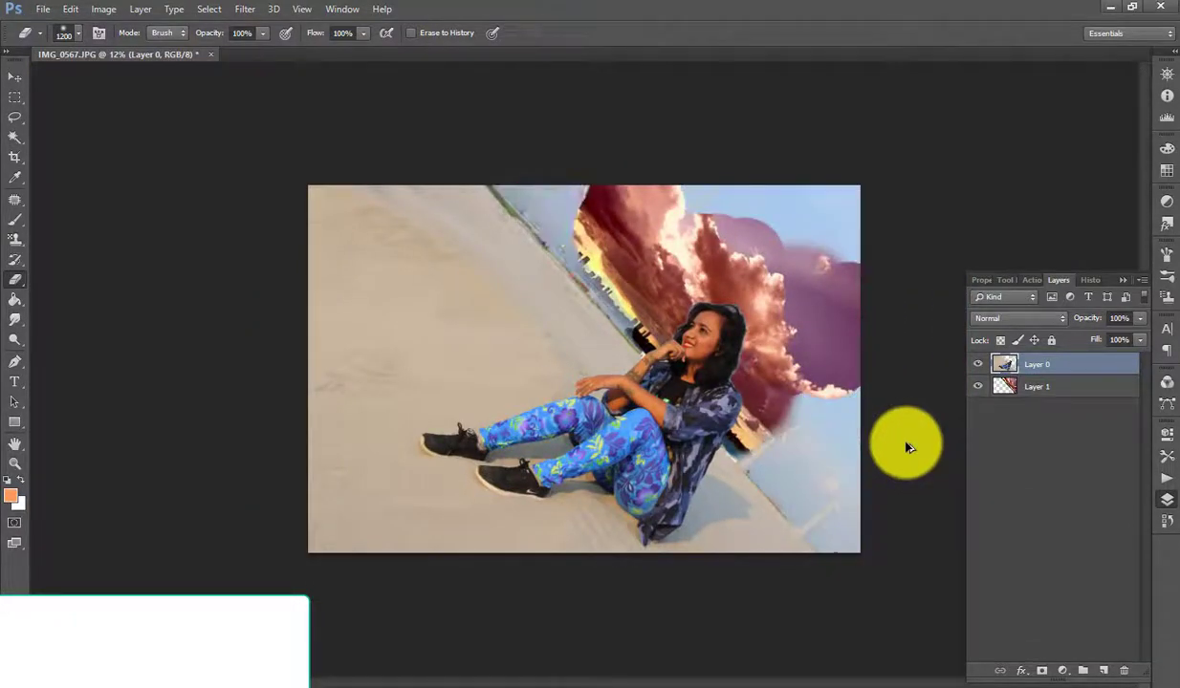
key("ctrl+alt+z")
key("ctrl+alt+z")
Trace a closed pen path around the upper-right sky beyond the road's diagonal edge
left_click(1066, 386)
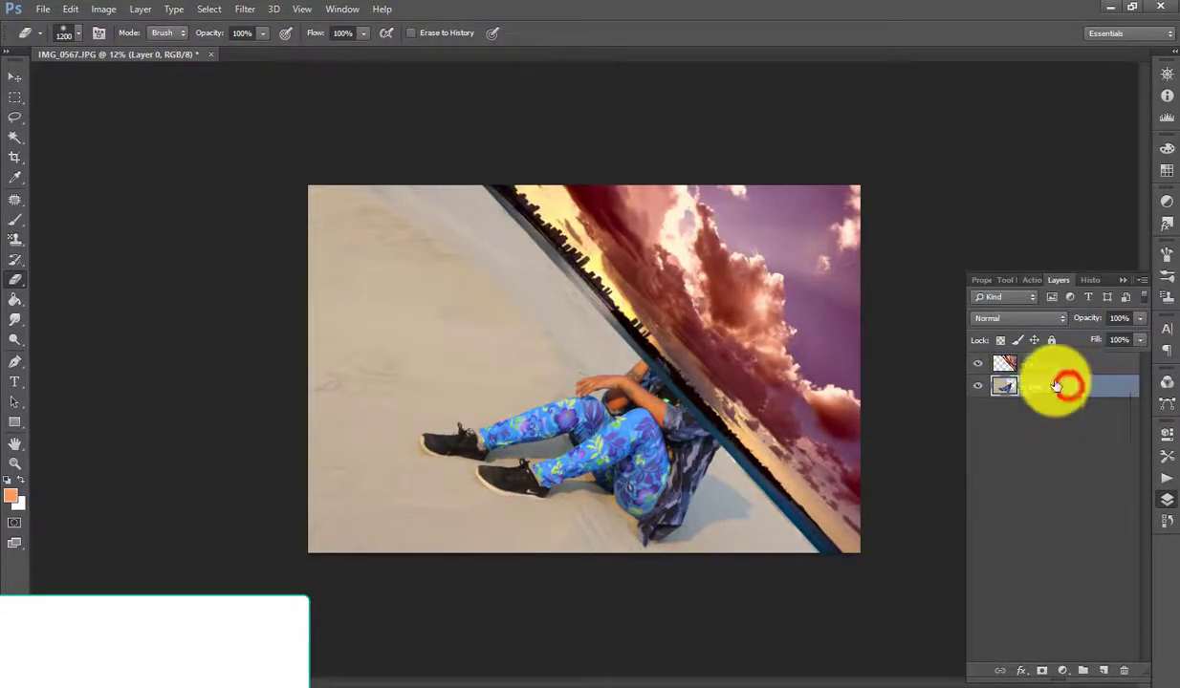
left_click(15, 360)
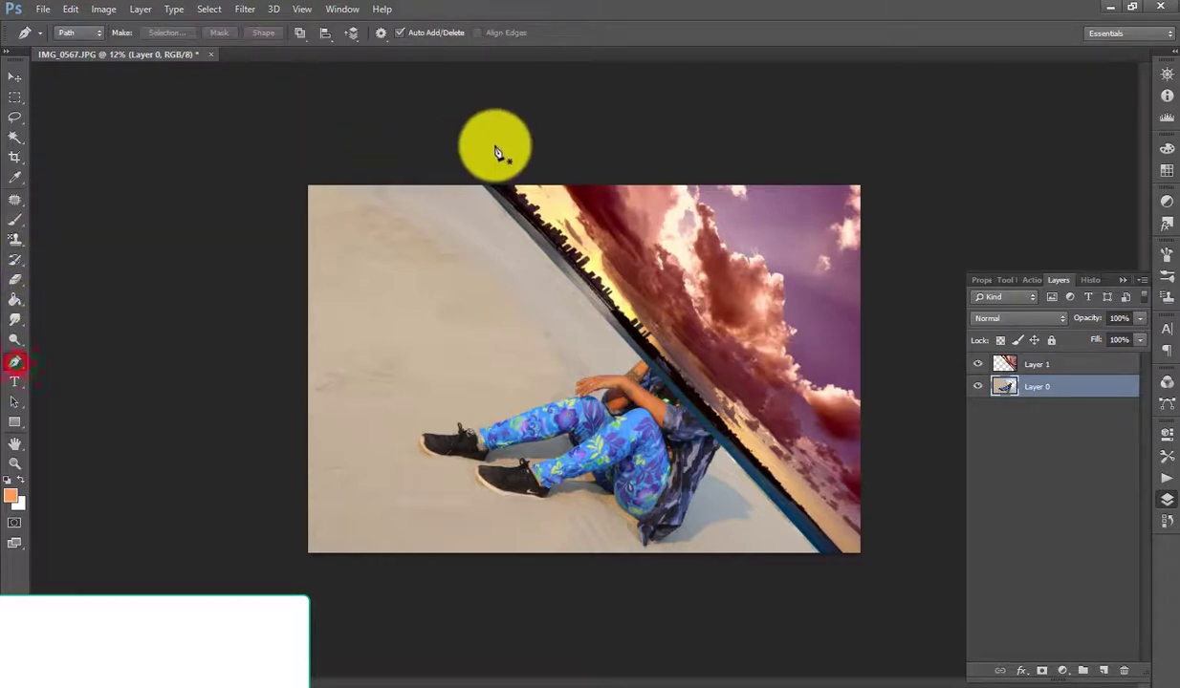
left_click(481, 180)
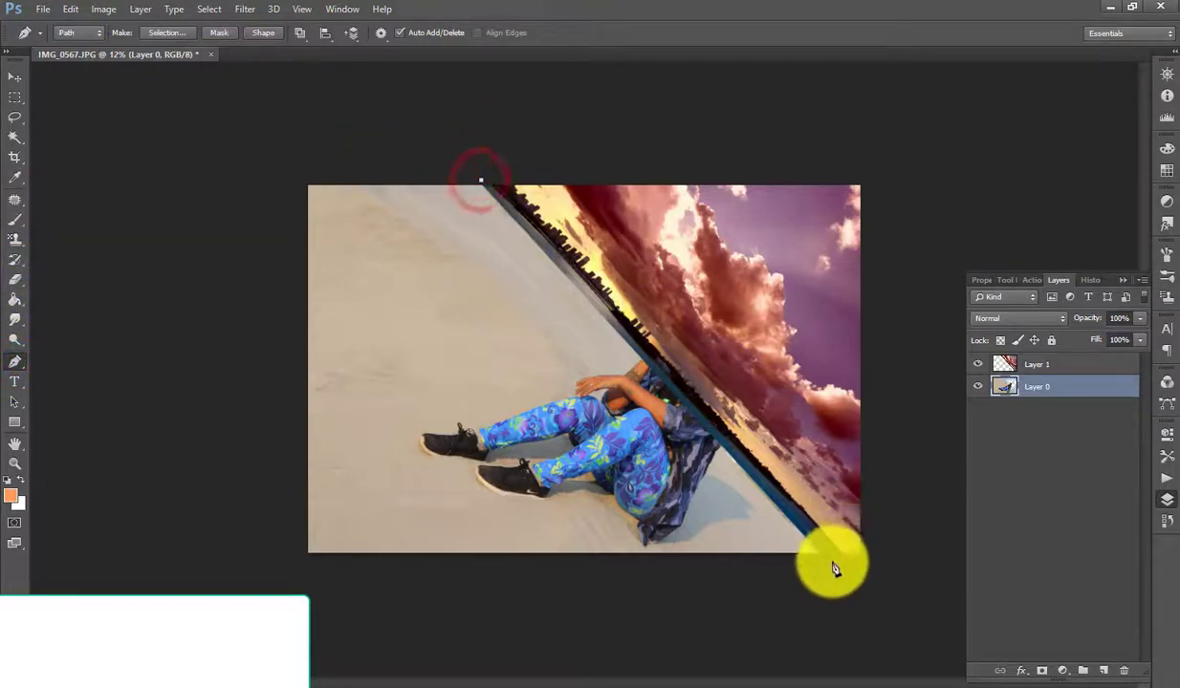
left_click(879, 551)
left_click(906, 151)
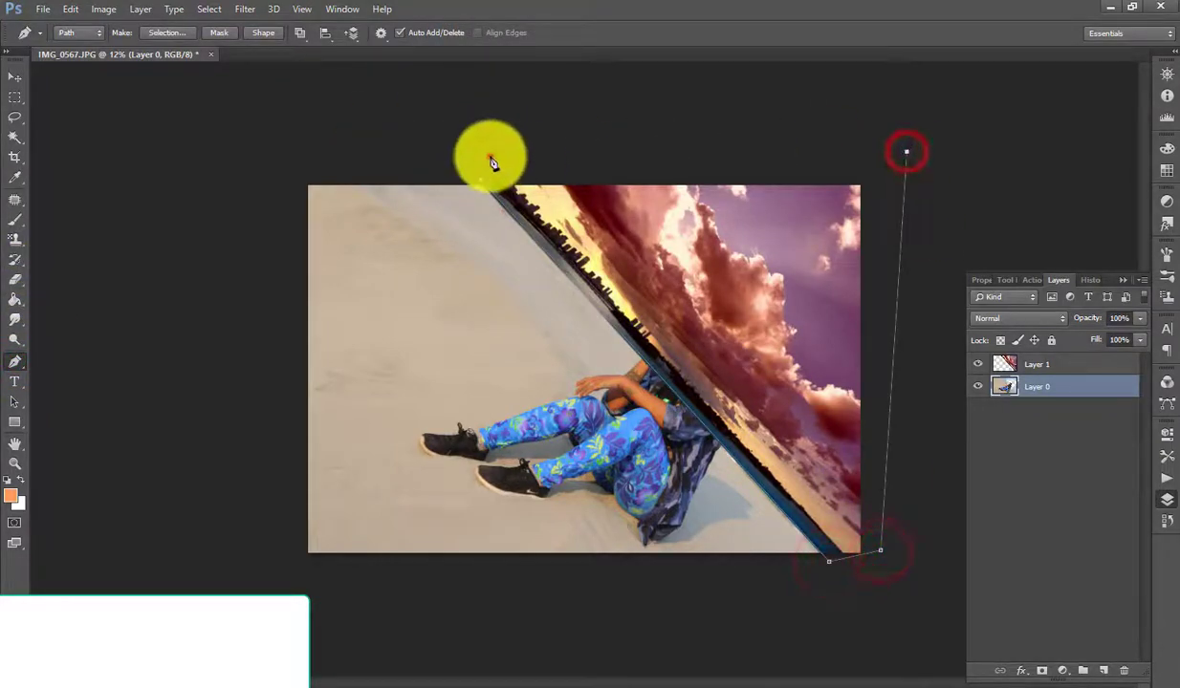
left_click(482, 180)
Convert the sky path into a selection and move the cloud layer below the woman's photo
left_click(167, 33)
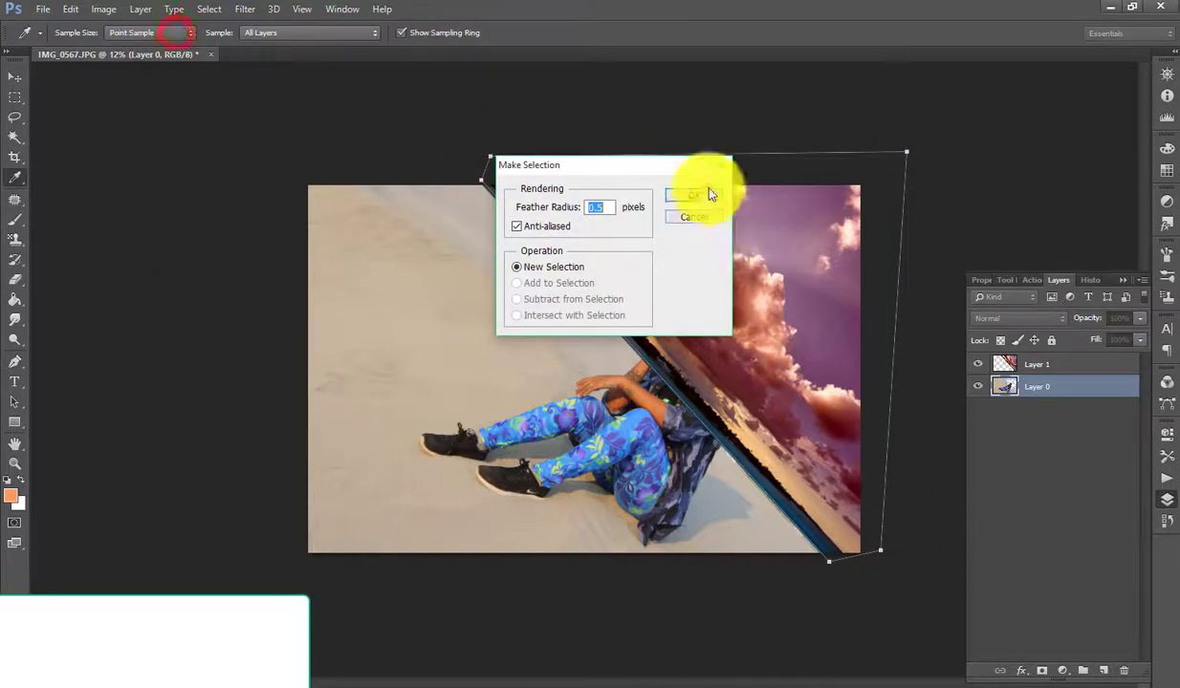
left_click(707, 186)
left_click_drag(1030, 360, 1035, 396)
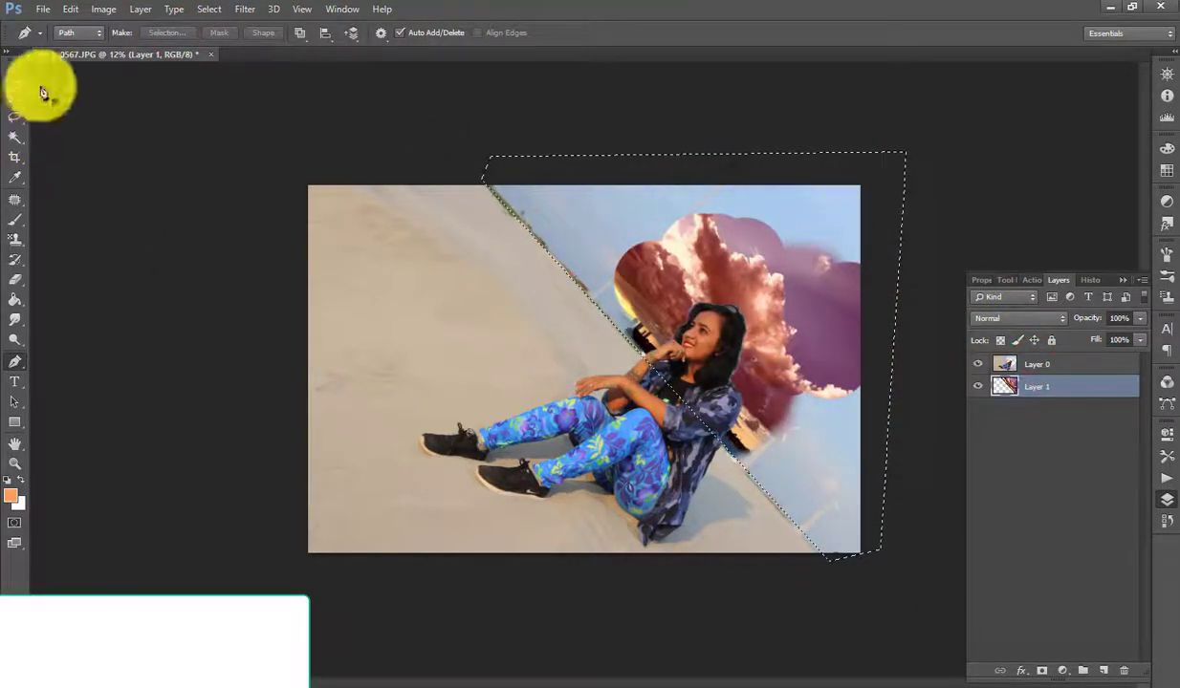
left_click(19, 277)
Undo the stray cloud erase and restore the woman's photo layer above the clouds
left_click_drag(803, 212, 875, 215)
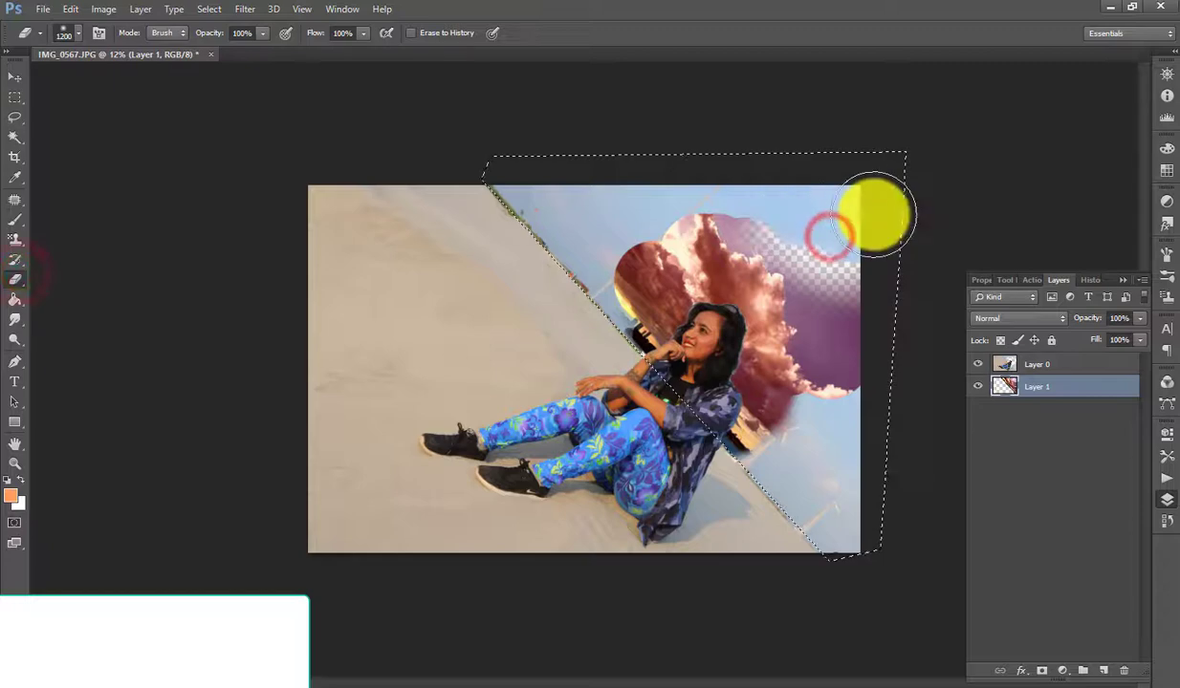
key("ctrl+alt+z")
key("ctrl+alt+z")
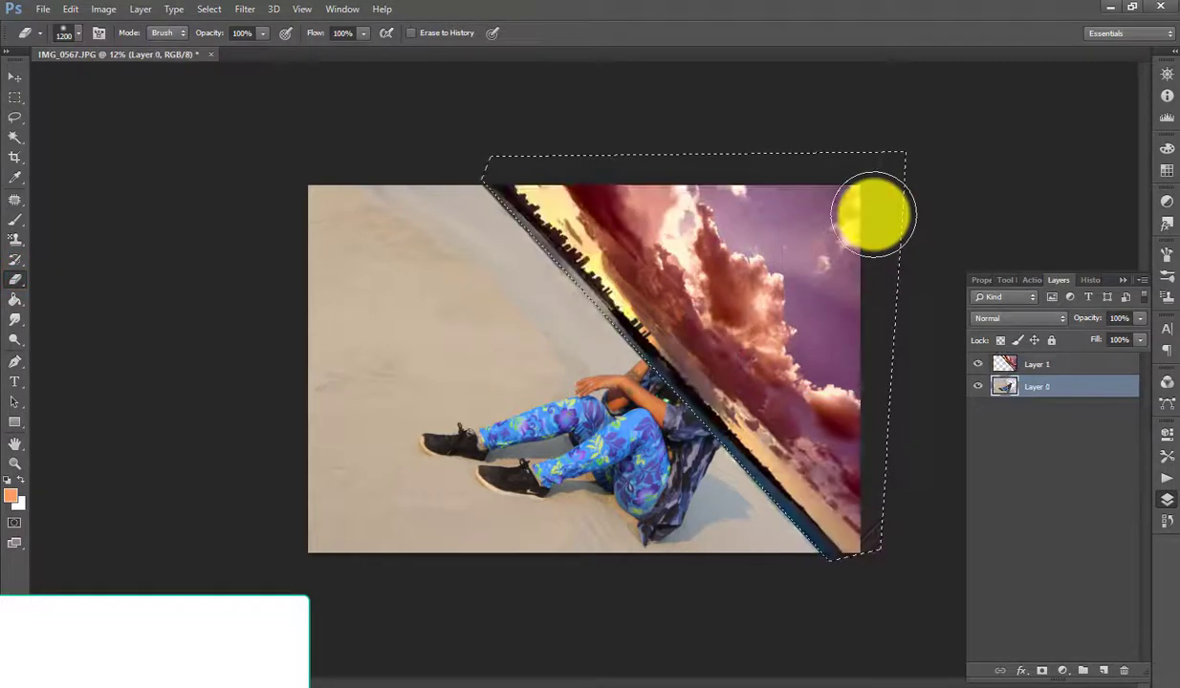
key("ctrl+shift+z")
key("ctrl+shift+z")
left_click(1087, 363)
mouse_move(877, 205)
left_mouse_down()
mouse_move(631, 263)
mouse_move(652, 279)
left_mouse_up()
key("ctrl+alt+z")
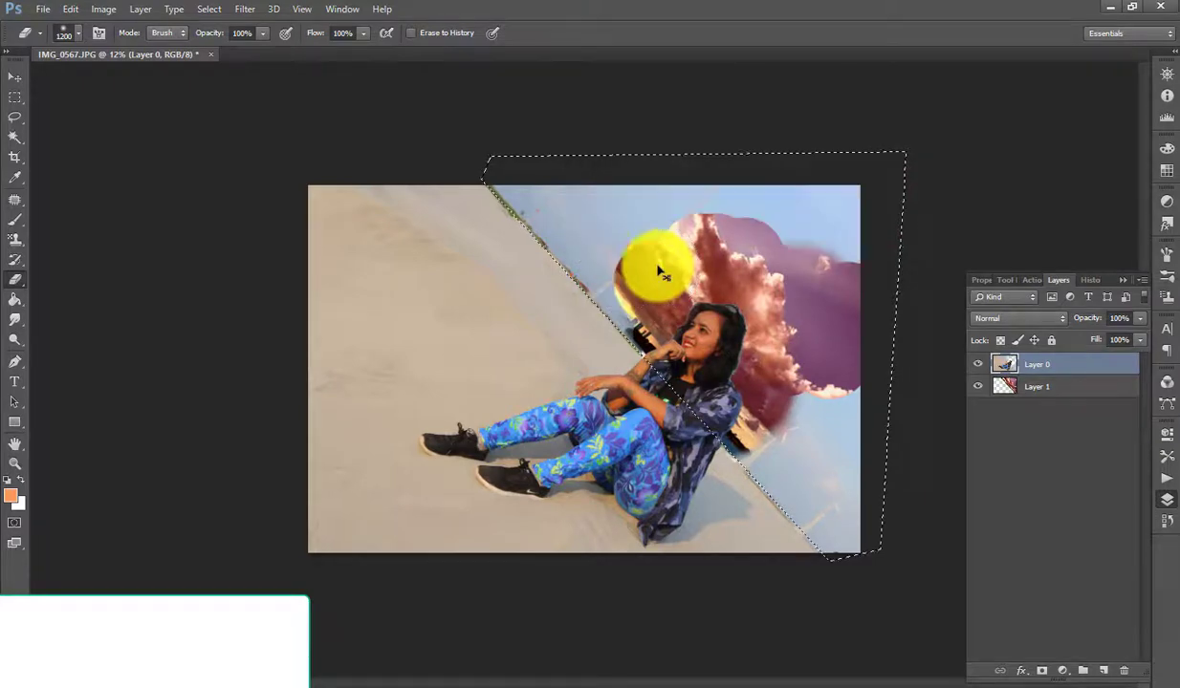
Erase the pale sky along the diagonal edge with a 600 px eraser, revealing skyline and clouds
scroll(690, 255, "up", 3)
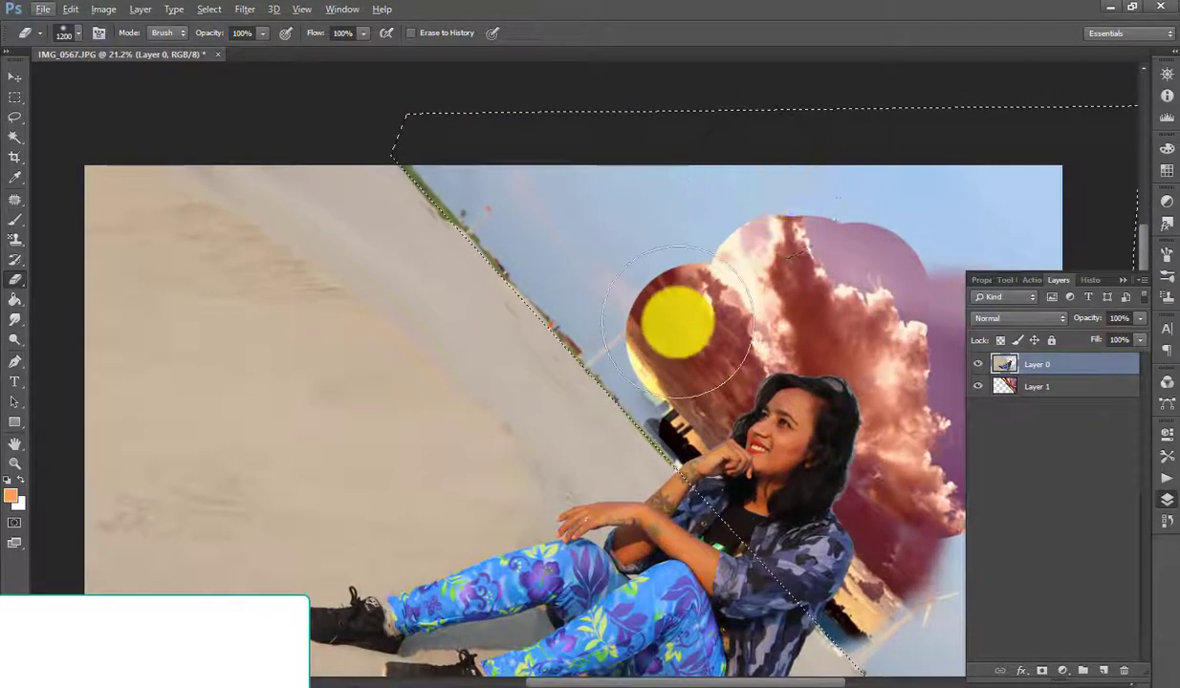
key("bracketleft")
key("bracketleft")
key("bracketleft")
mouse_move(679, 389)
left_mouse_down()
mouse_move(521, 215)
mouse_move(541, 190)
mouse_move(516, 226)
mouse_move(681, 163)
mouse_move(900, 203)
left_mouse_up()
scroll(899, 203, "down", 1)
scroll(939, 350, "down", 3)
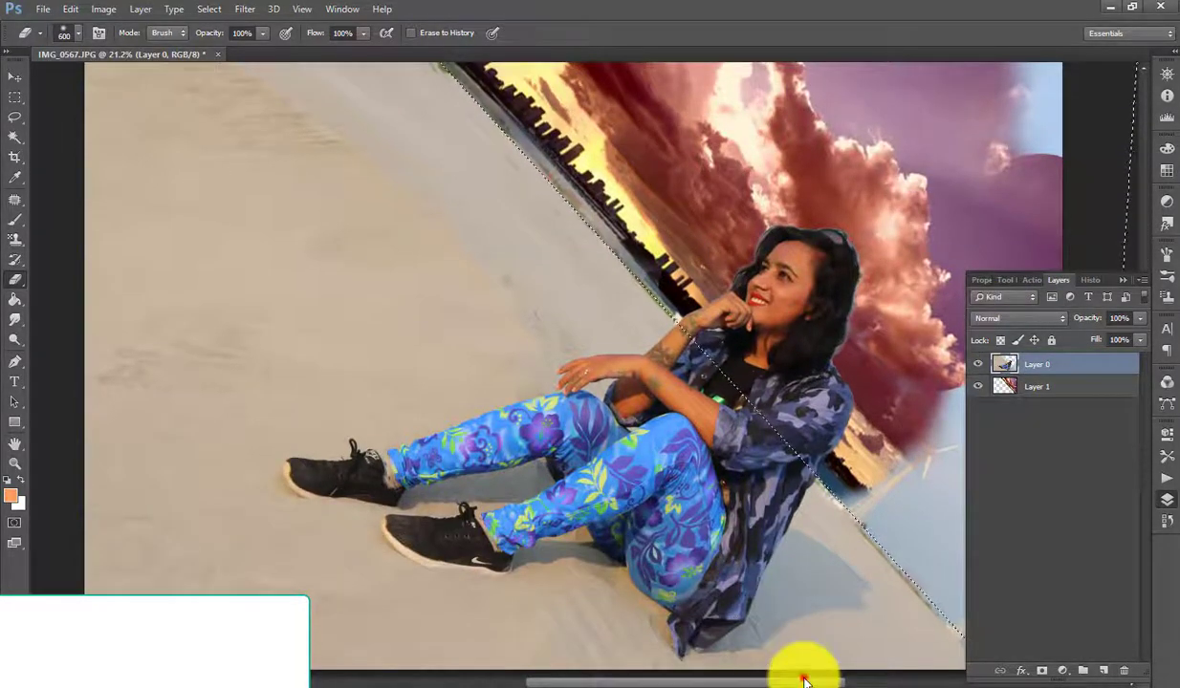
left_click_drag(803, 678, 909, 679)
left_click_drag(639, 477, 636, 476)
mouse_move(533, 487)
left_mouse_down()
mouse_move(743, 674)
mouse_move(640, 395)
mouse_move(704, 517)
mouse_move(604, 547)
mouse_move(614, 600)
mouse_move(542, 511)
mouse_move(632, 595)
mouse_move(736, 462)
left_mouse_up()
Erase the remaining pale sky at upper right, then select the cloud layer
scroll(736, 461, "up", 3)
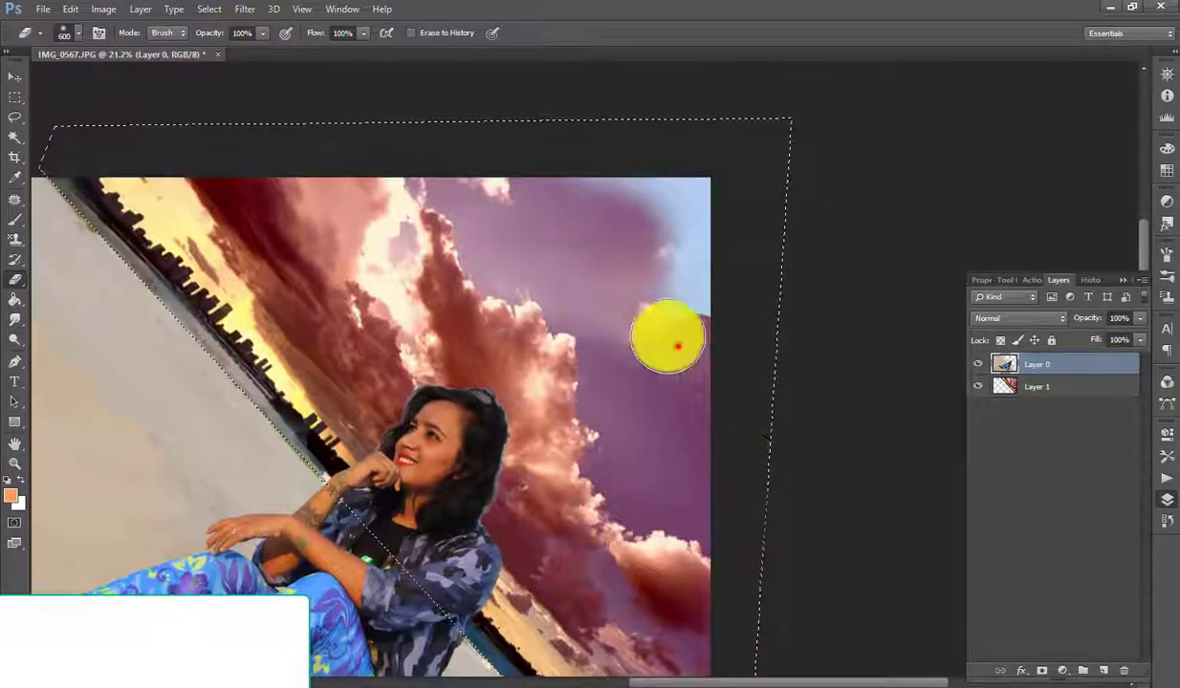
mouse_move(666, 335)
left_mouse_down()
mouse_move(577, 190)
mouse_move(667, 379)
left_mouse_up()
scroll(660, 402, "up", 2)
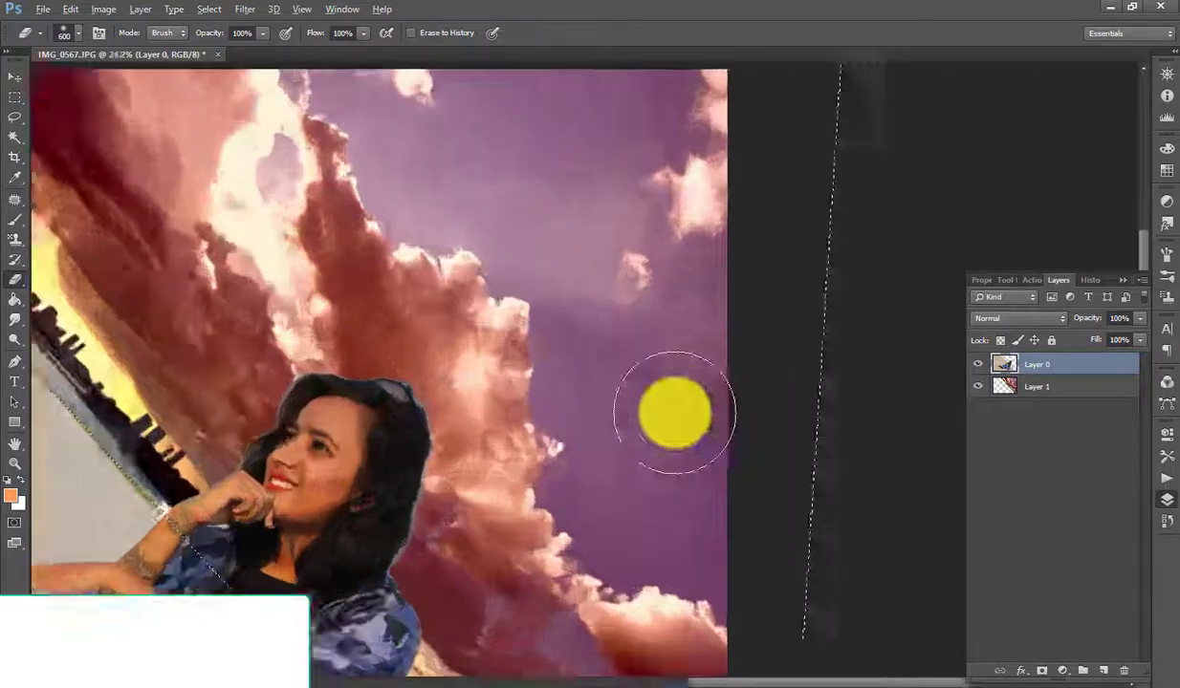
scroll(413, 290, "up", 2)
scroll(416, 303, "up", 1)
scroll(545, 308, "down", 5)
left_click(1099, 386)
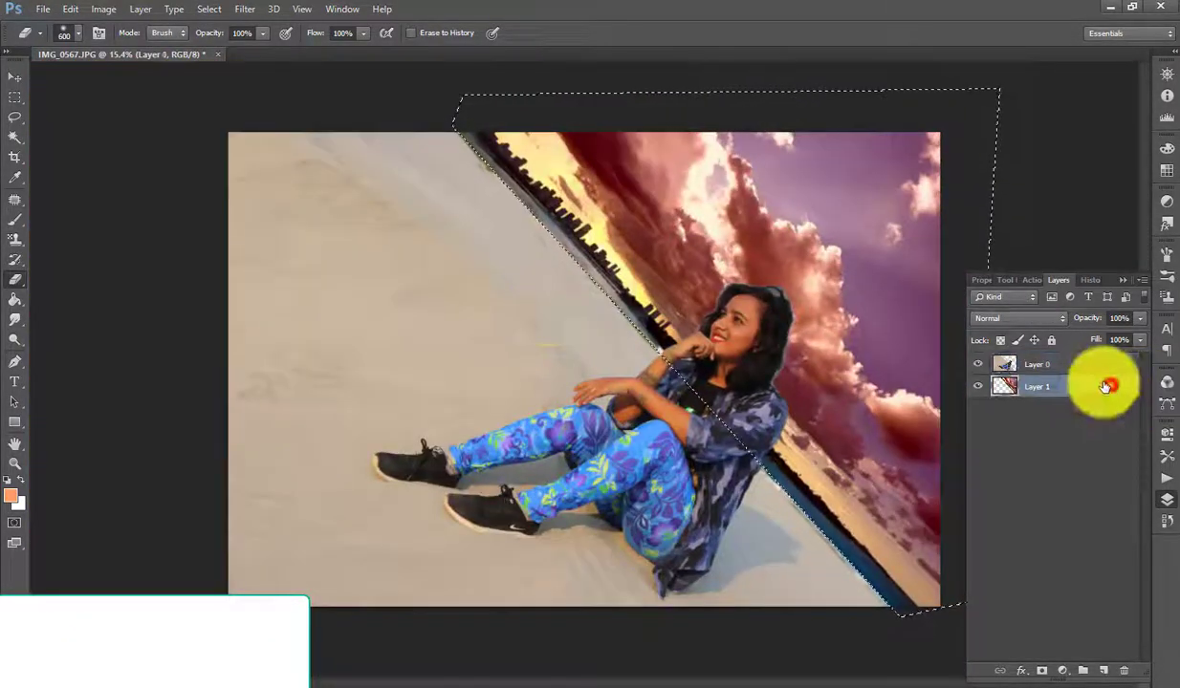
left_click(240, 9)
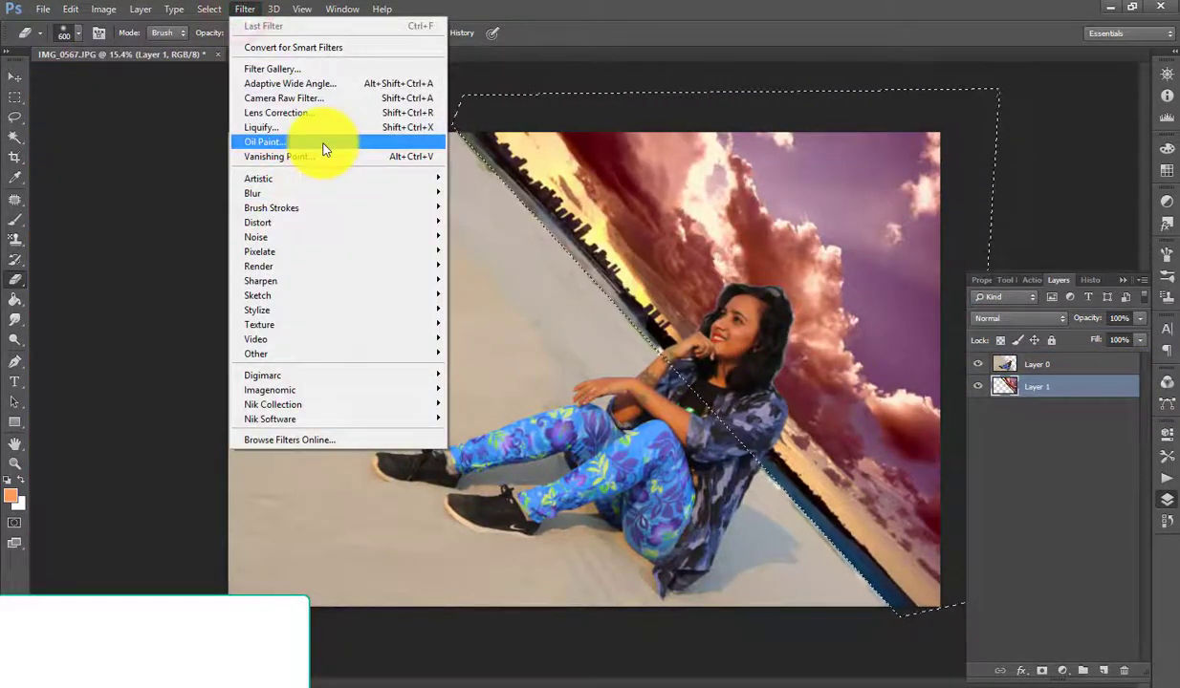
mouse_move(252, 193)
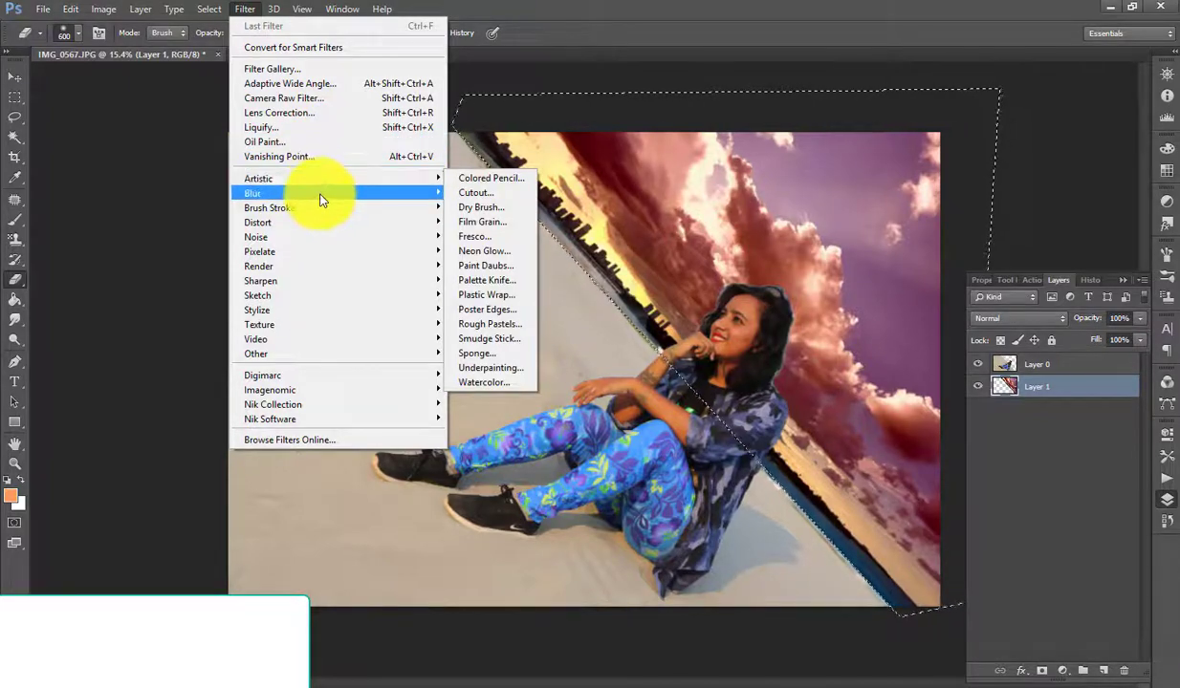
Apply a Tilt-Shift blur to the clouds, focus band rotated along the road slope, with adjusted blur strength
left_click(512, 221)
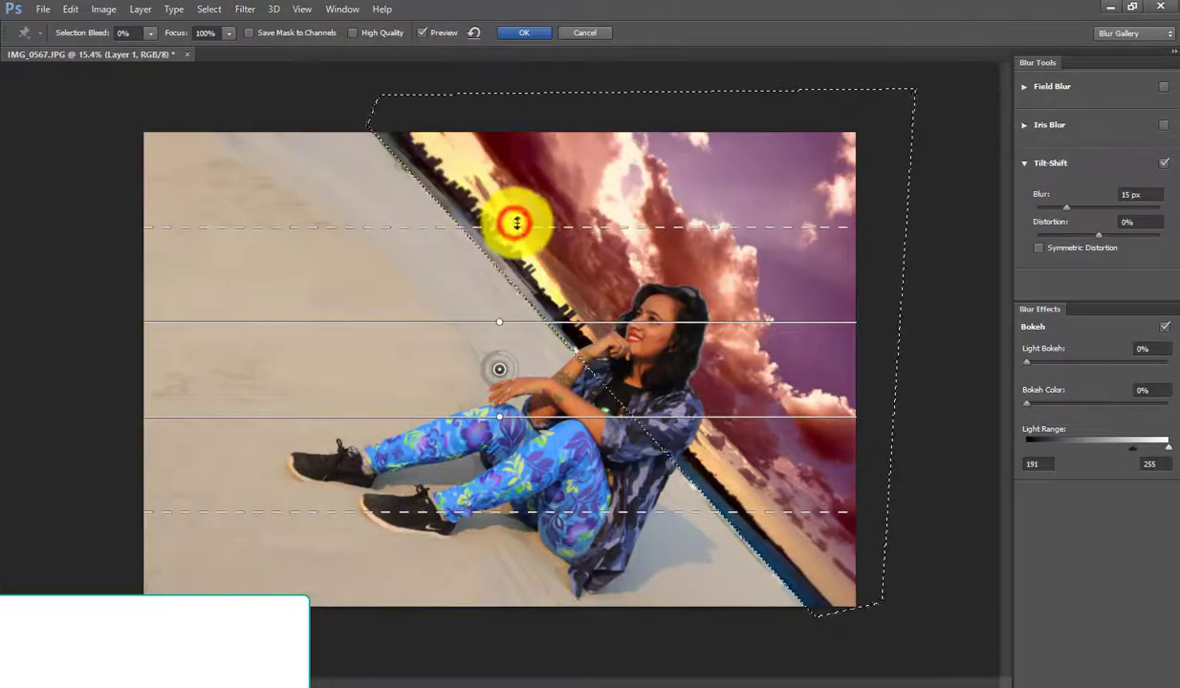
left_click_drag(521, 323, 523, 369)
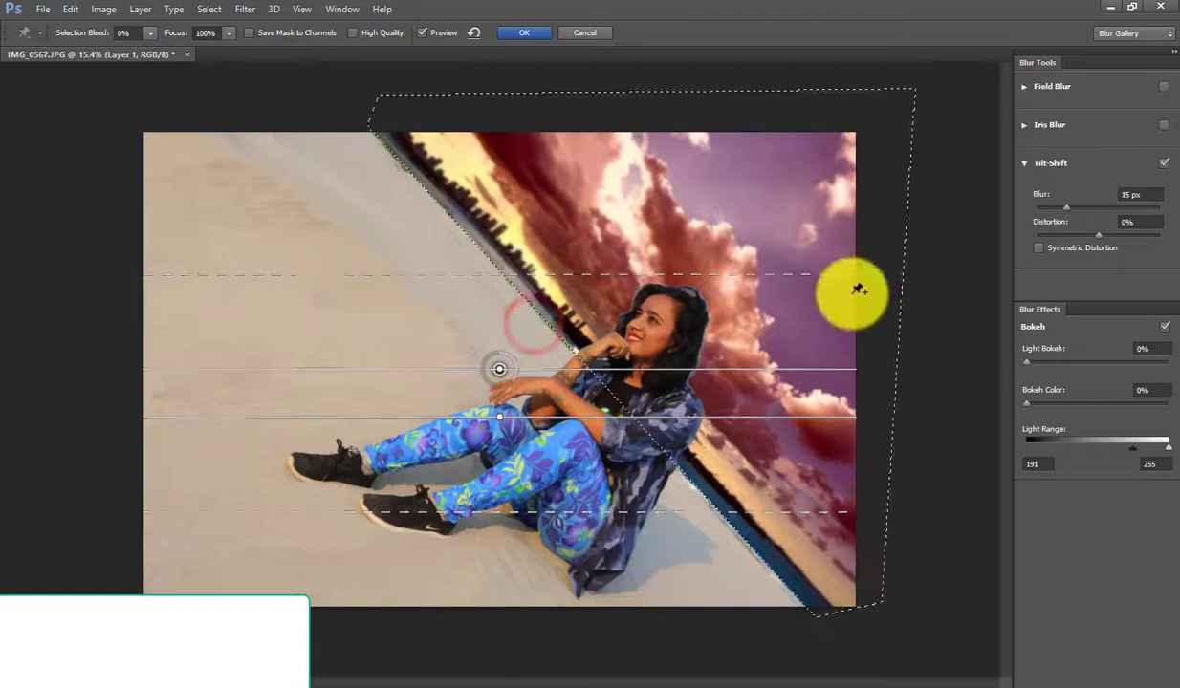
left_click_drag(499, 417, 422, 413)
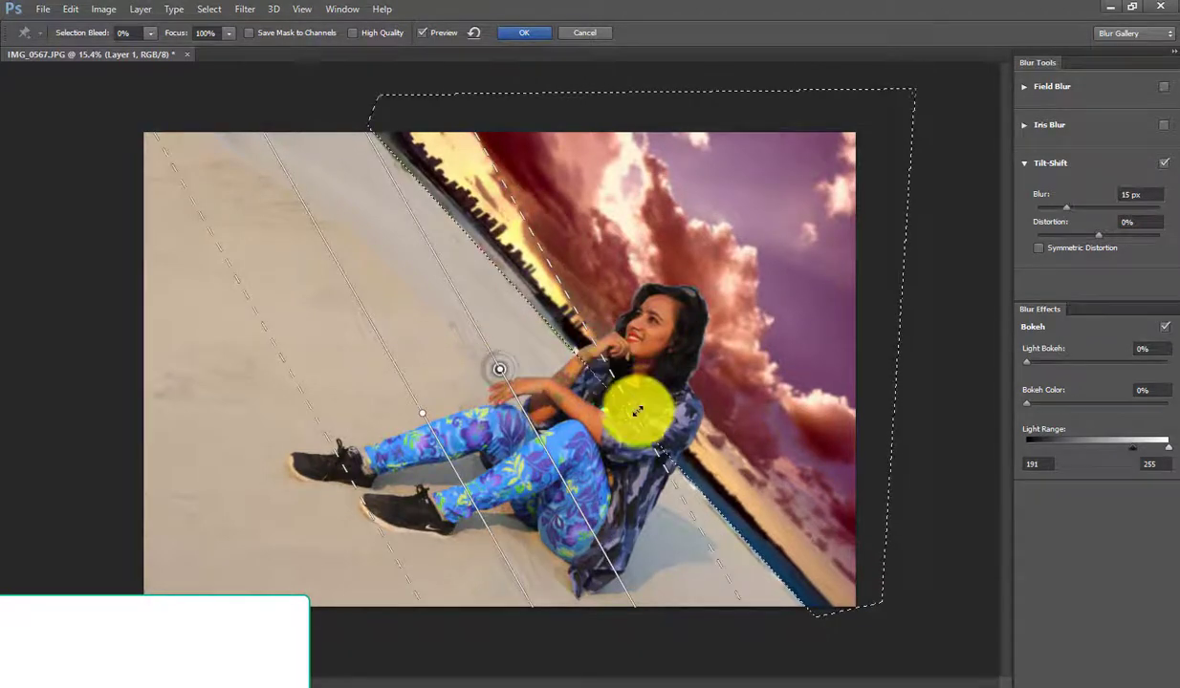
left_click_drag(576, 355, 423, 422)
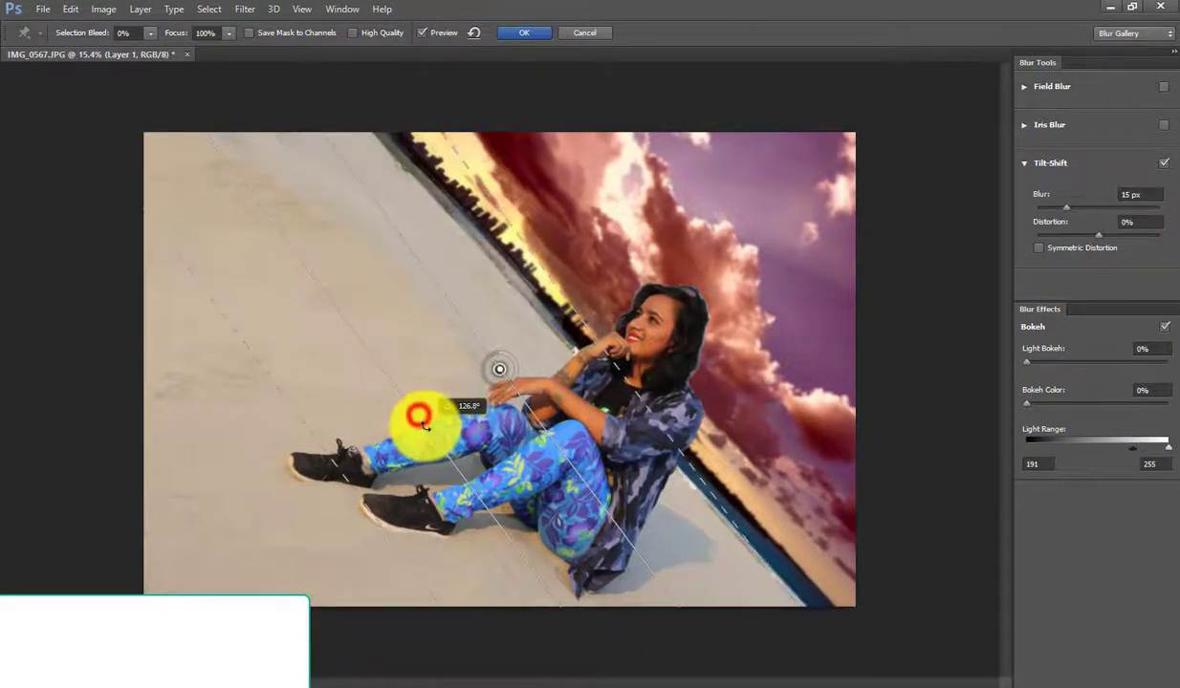
left_click(600, 335)
mouse_move(1066, 207)
left_mouse_down()
mouse_move(1095, 210)
mouse_move(1081, 206)
left_mouse_up()
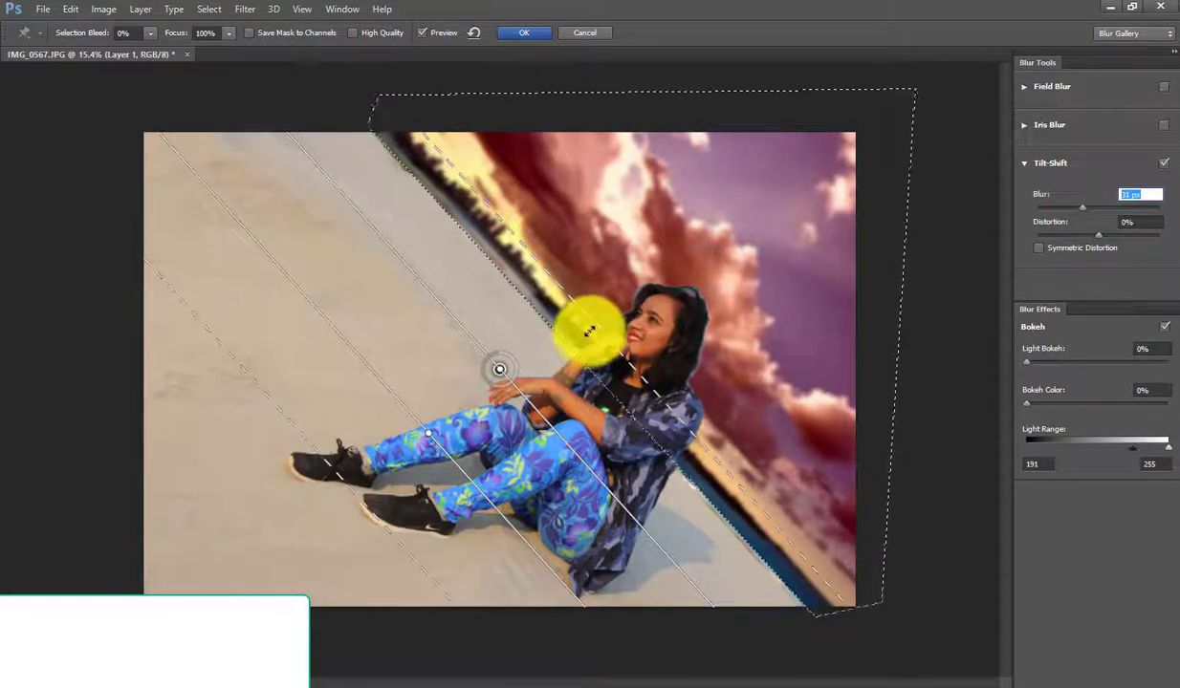
left_click_drag(589, 331, 616, 320)
key("Return")
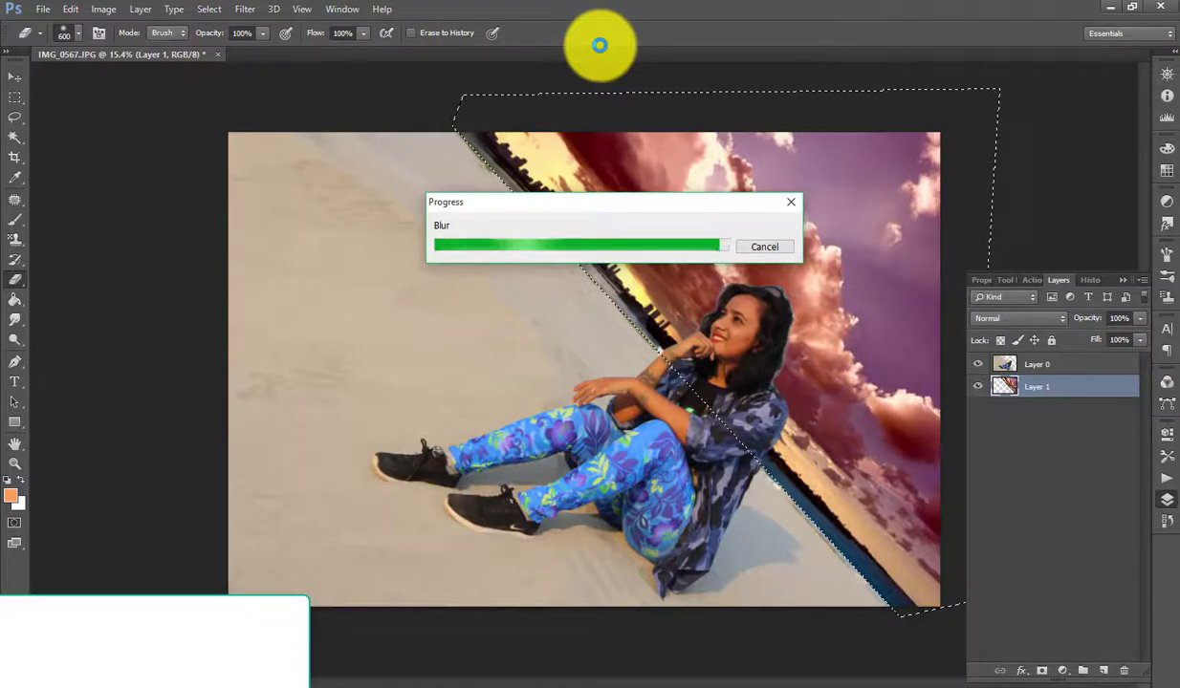
Merge the photo and cloud layers with Ctrl+E and erase a patch near the road edge
left_click(1048, 369)
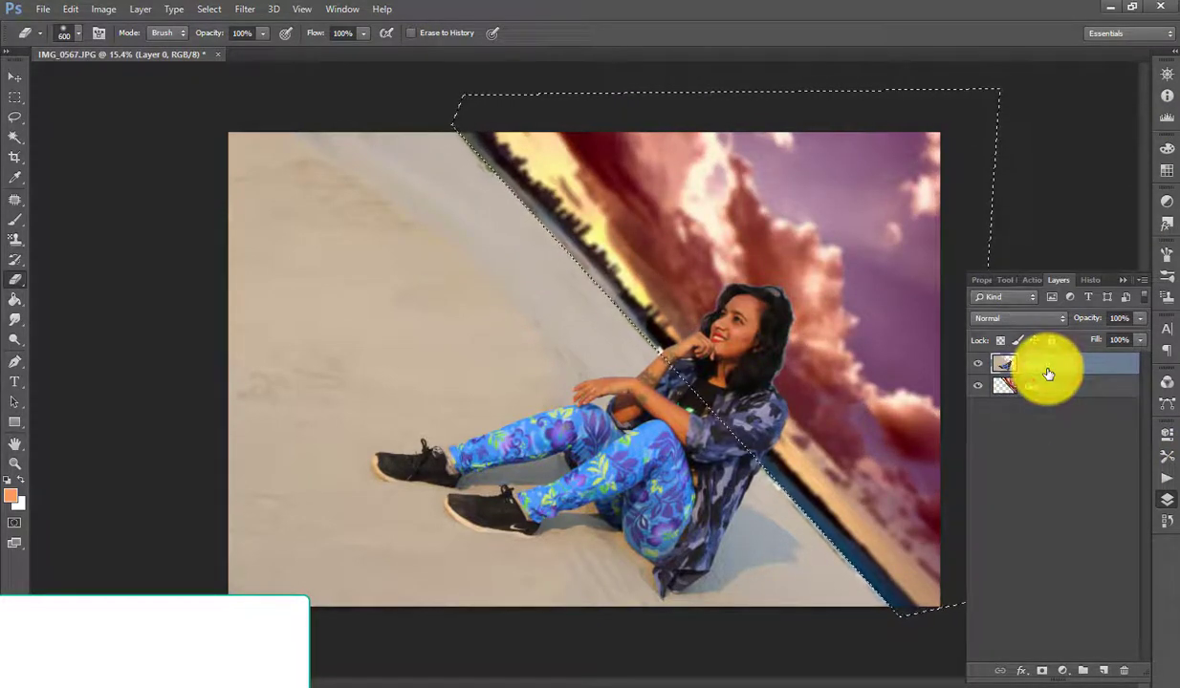
key("ctrl+e")
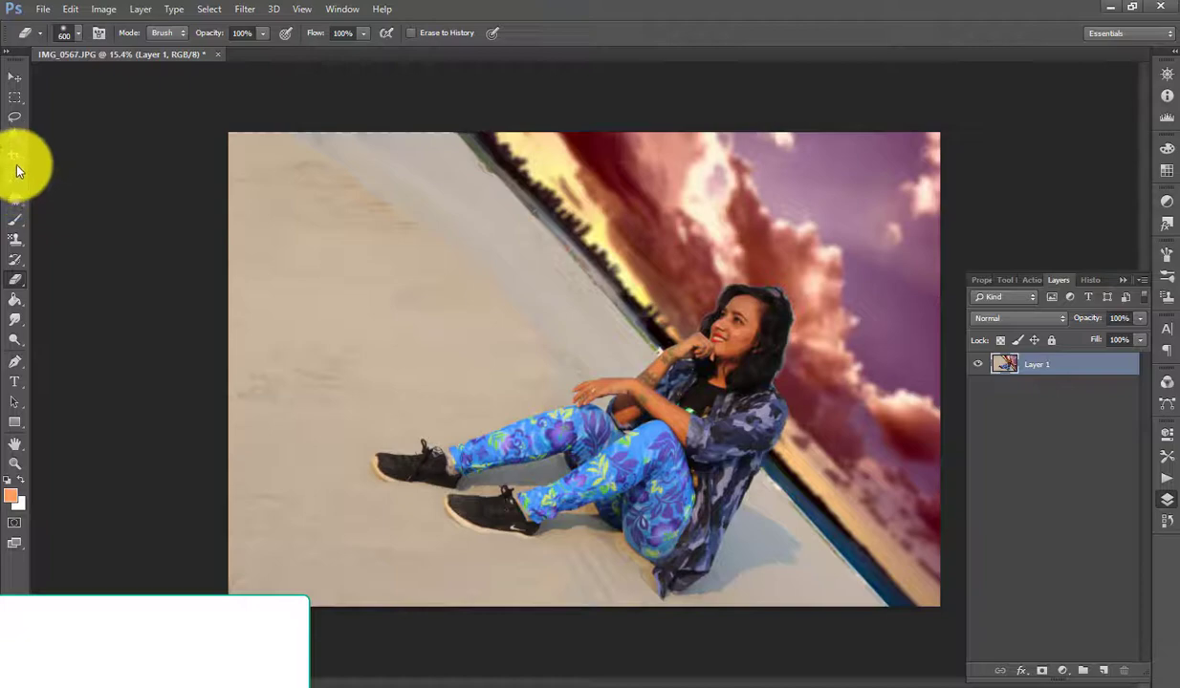
scroll(880, 604, "up", 3)
scroll(879, 604, "up", 3)
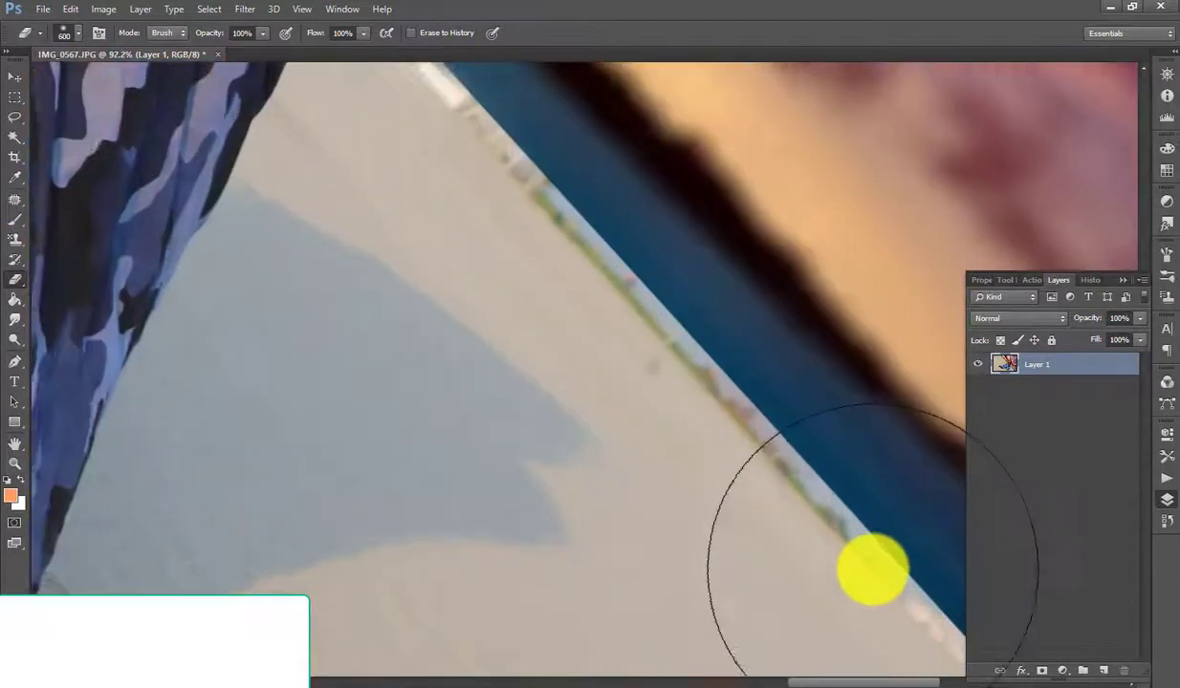
scroll(566, 263, "down", 1)
left_click(566, 263)
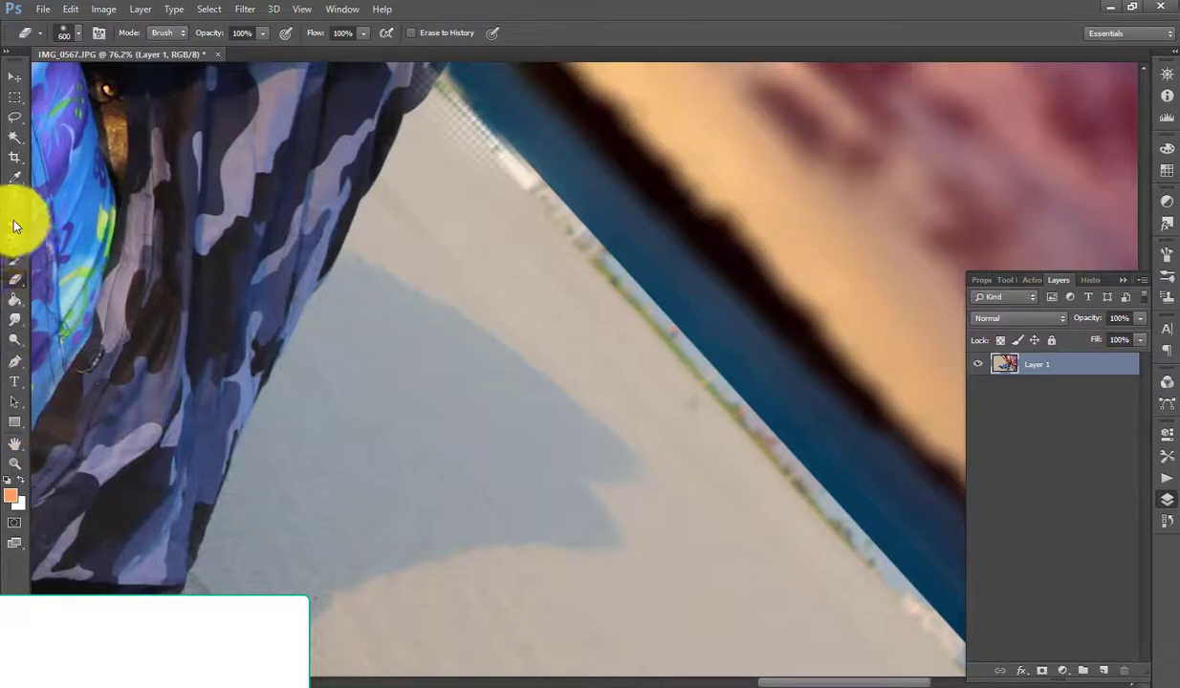
Switch to the History Brush, undo the merge, and reselect the woman's photo layer
left_click(16, 260)
left_click(618, 350)
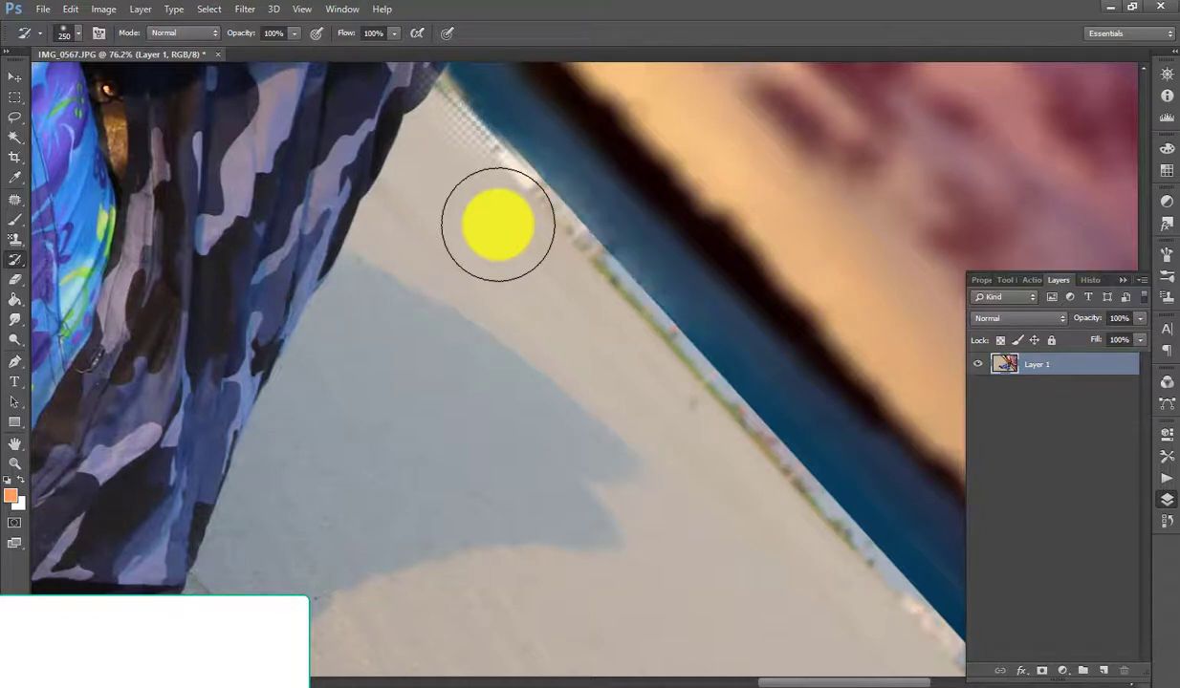
key("ctrl+z")
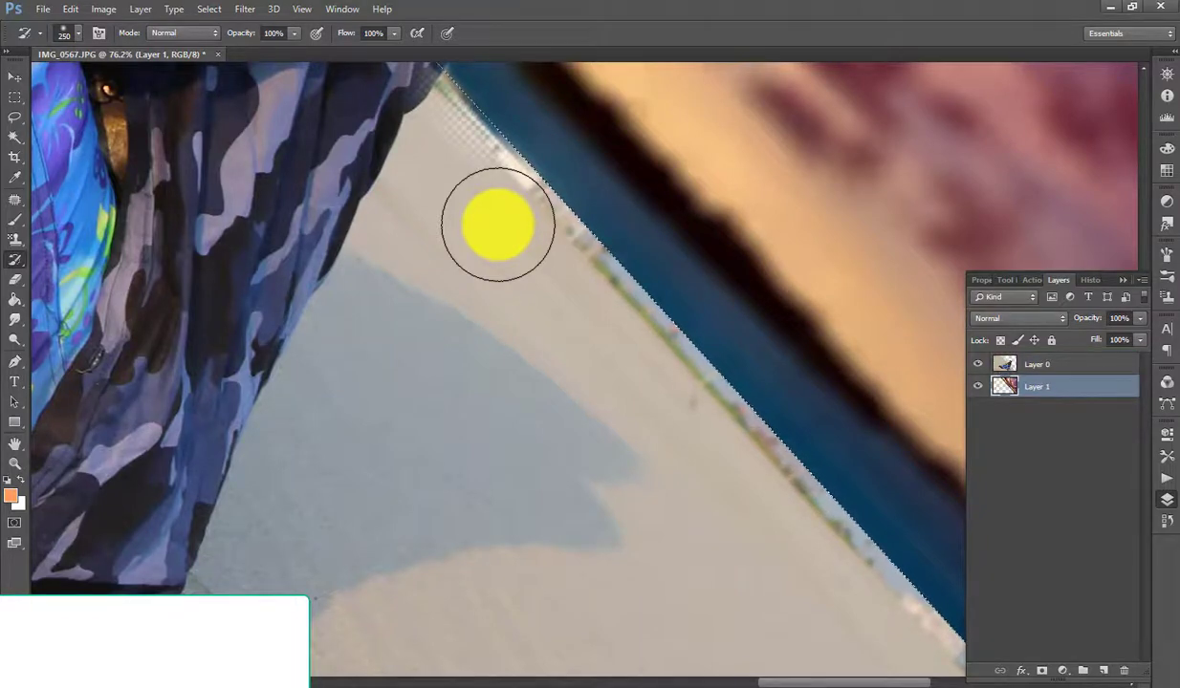
left_click(1103, 364)
left_click(628, 389)
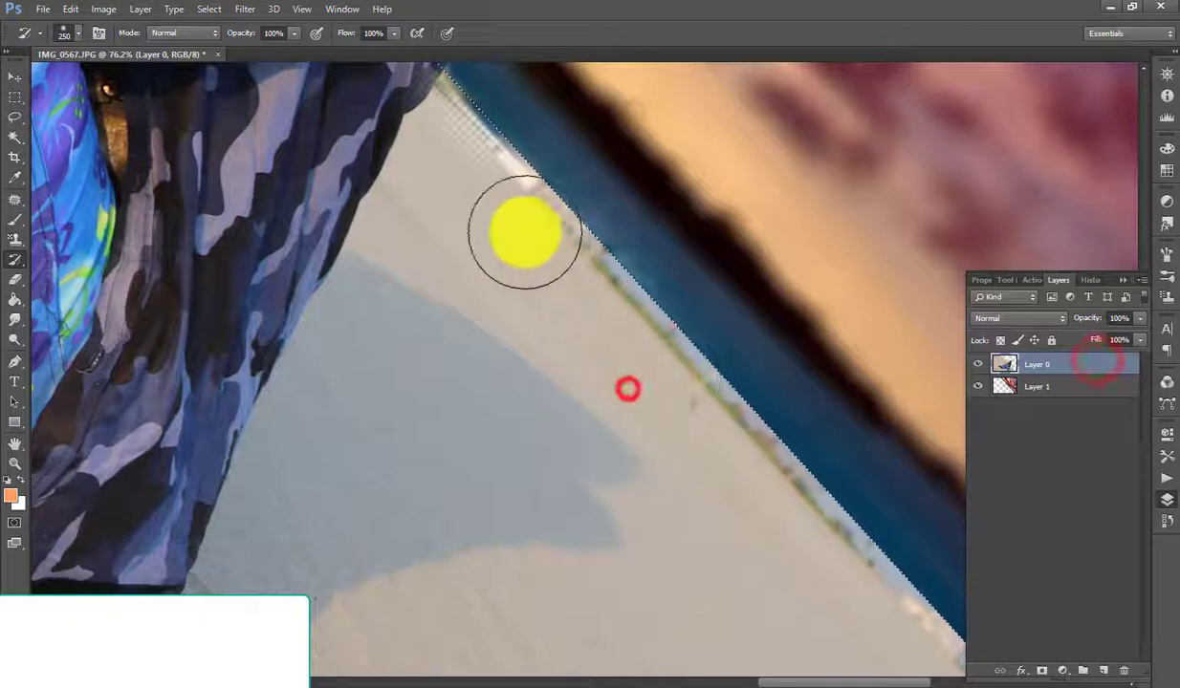
scroll(450, 143, "up", 2)
Paint original detail back along the road edge with the History Brush
left_click(505, 306)
left_click(464, 264)
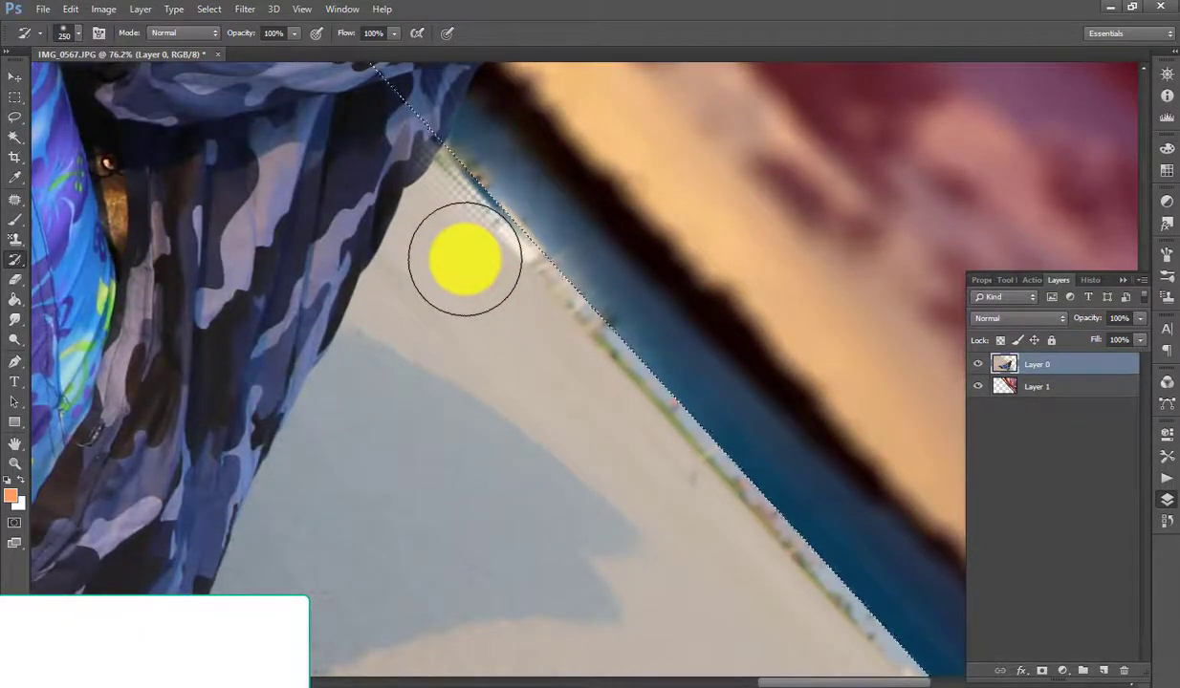
left_click(466, 238)
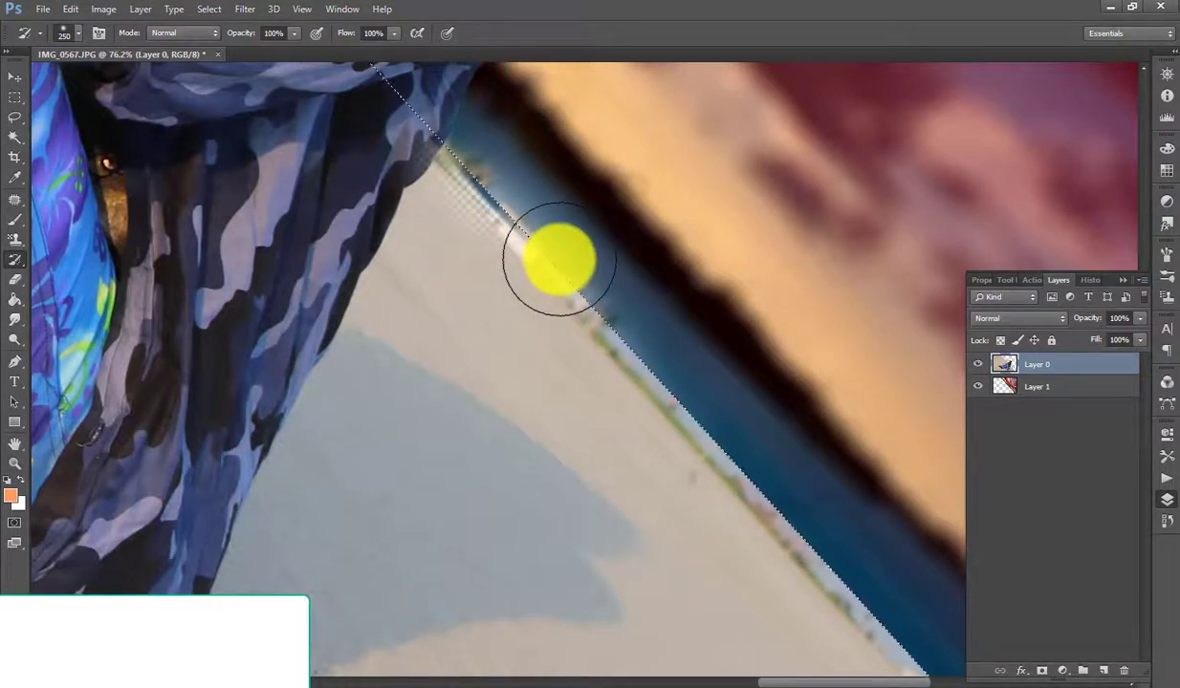
scroll(554, 247, "down", 1)
scroll(545, 242, "down", 3)
scroll(669, 287, "up", 1)
scroll(860, 430, "down", 1)
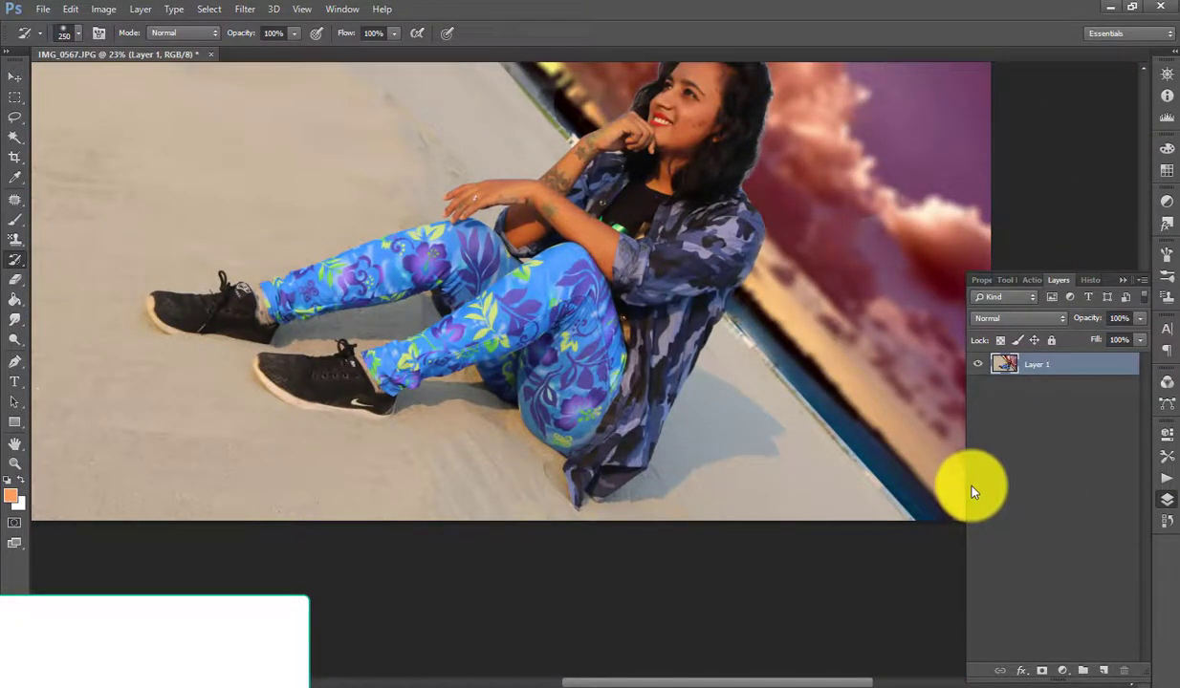
left_click(863, 482)
scroll(864, 482, "up", 2)
scroll(748, 334, "up", 1)
Paint sharp shoreline detail back along the edge and lighten the dark band beside it
scroll(656, 273, "up", 1)
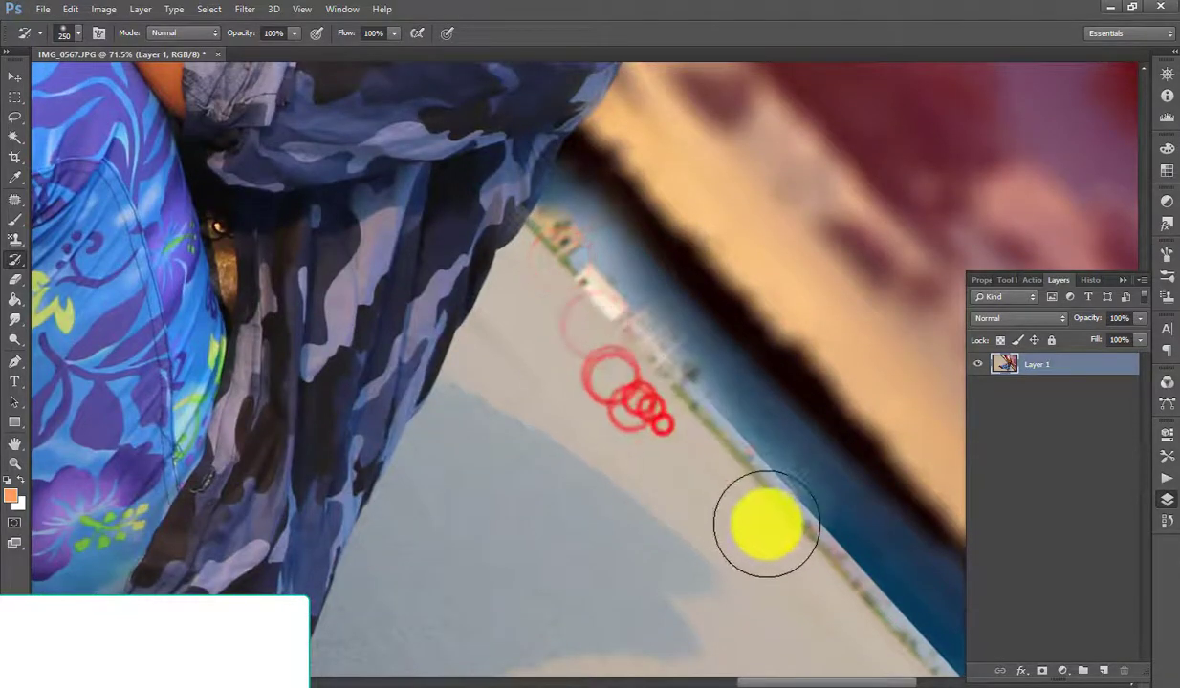
left_click_drag(564, 278, 757, 566)
scroll(890, 632, "down", 2)
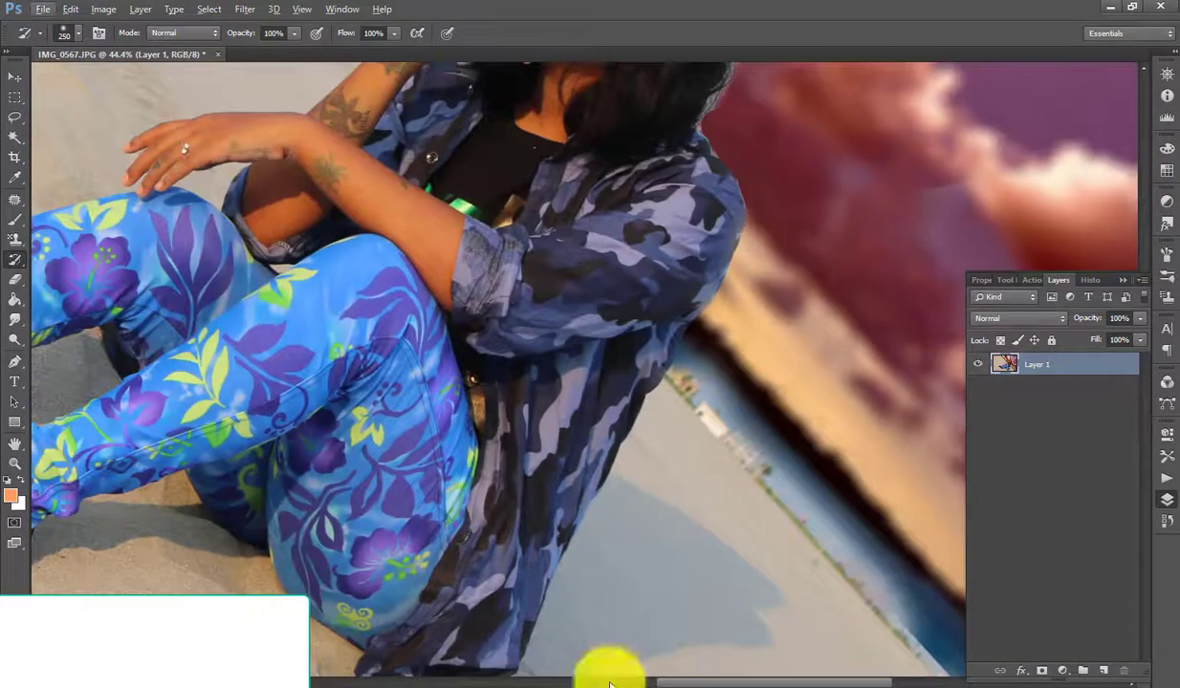
left_click_drag(703, 682, 827, 674)
scroll(482, 530, "down", 5)
left_click(465, 547)
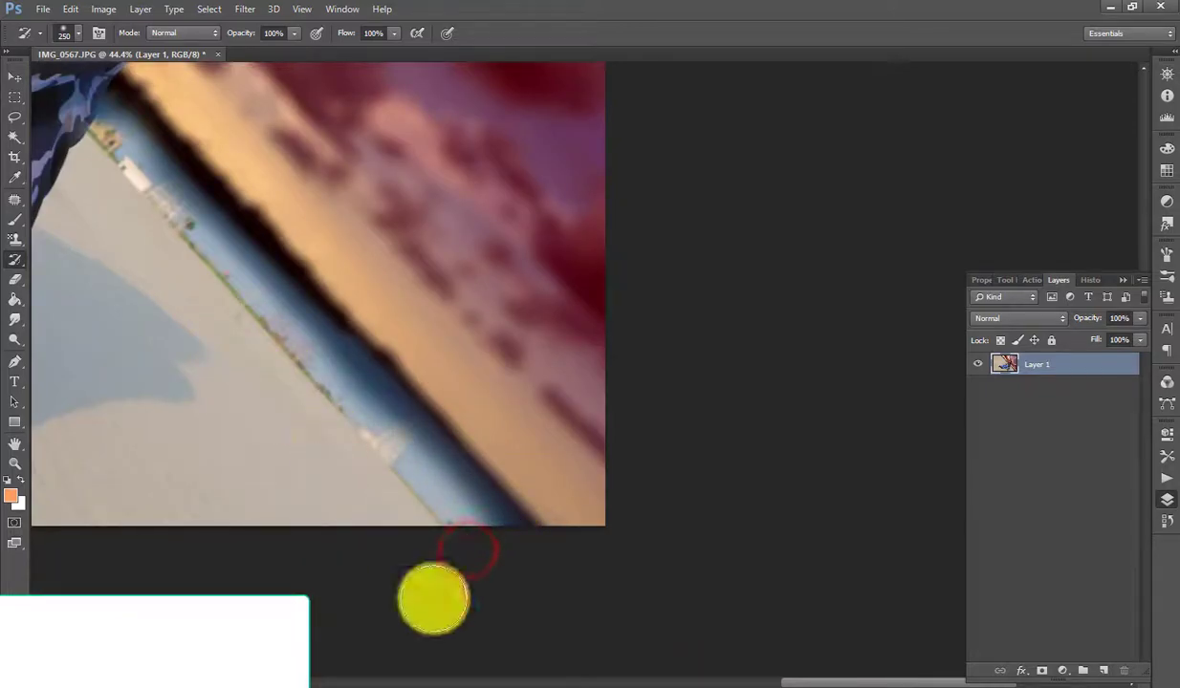
left_click_drag(293, 360, 460, 489)
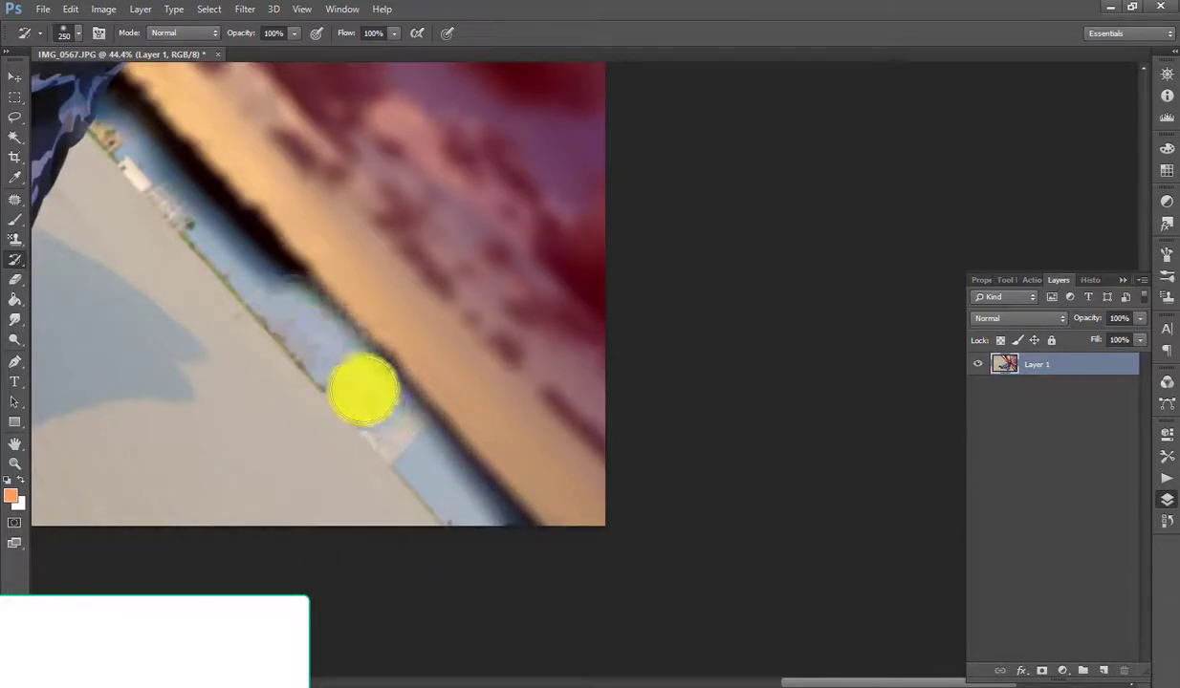
scroll(272, 371, "up", 3)
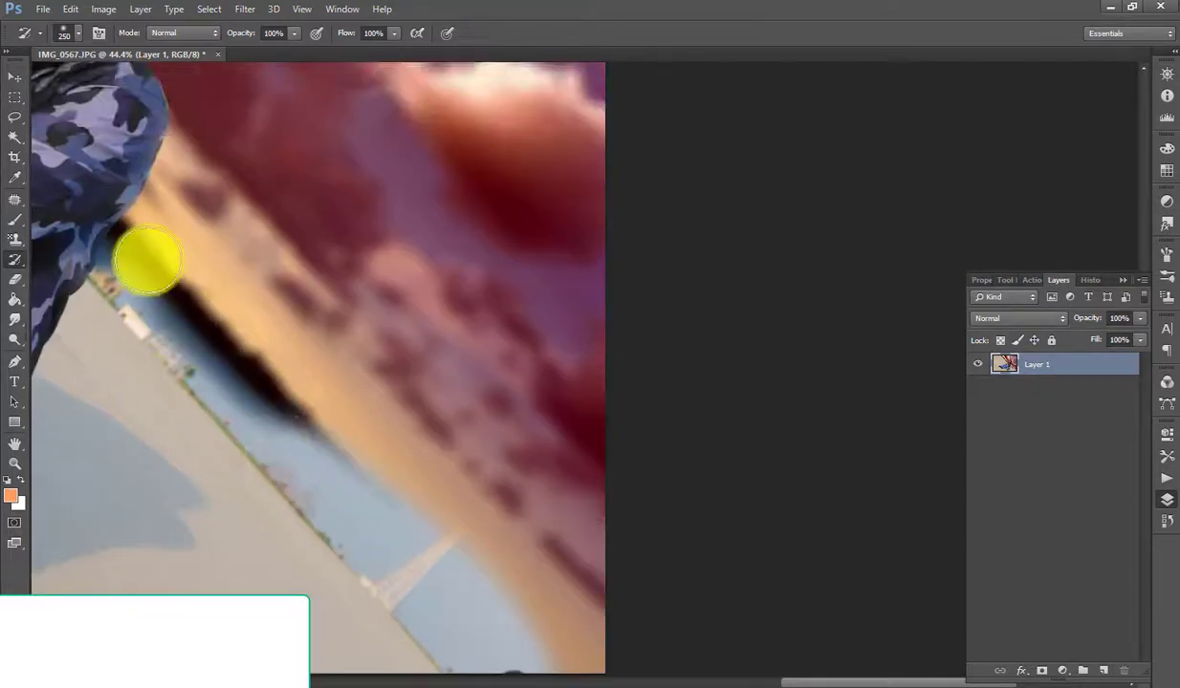
left_click_drag(143, 251, 461, 558)
At 75% brush opacity, paint back the blue sky and lattice tower, widening to 1000 px
left_click(75, 34)
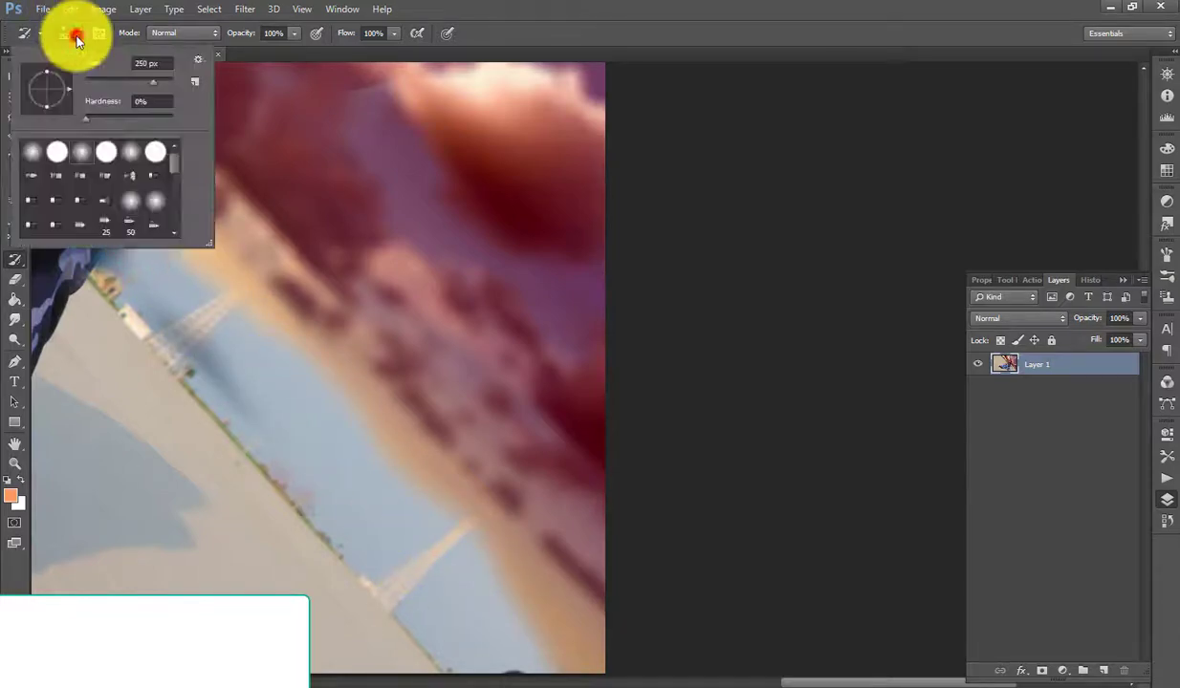
left_click_drag(276, 53, 260, 54)
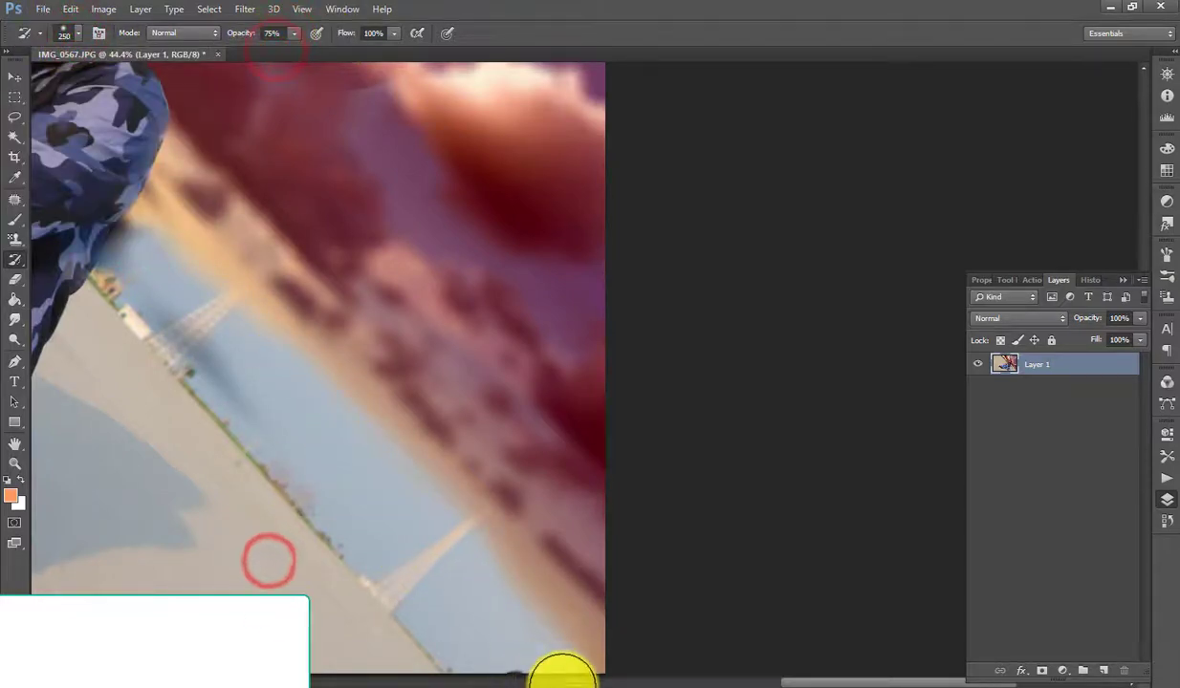
left_click_drag(166, 319, 446, 502)
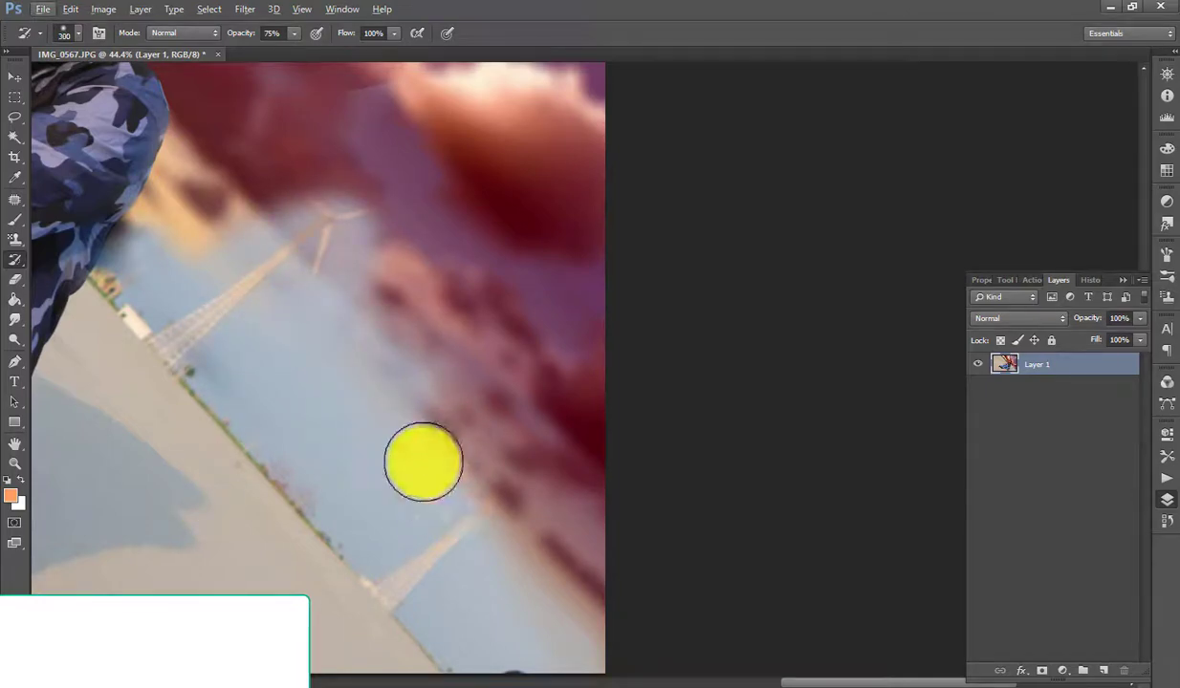
key("bracketright")
key("bracketright")
key("bracketright")
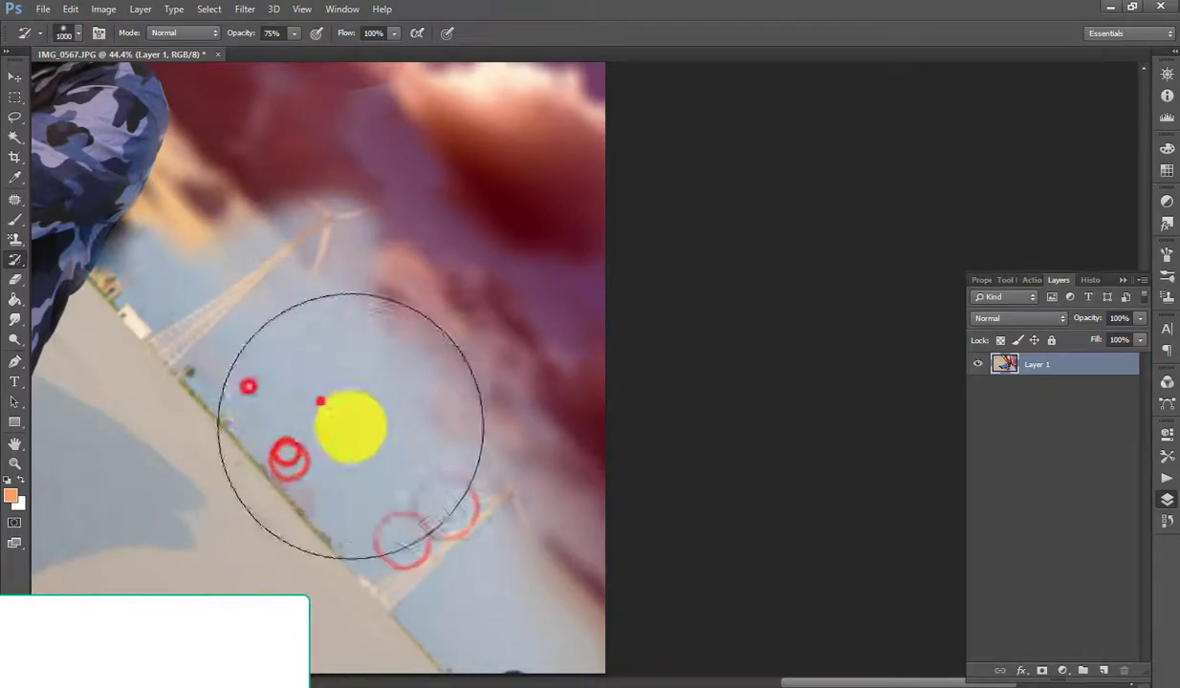
mouse_move(361, 451)
left_mouse_down()
mouse_move(296, 431)
mouse_move(216, 453)
mouse_move(276, 422)
mouse_move(138, 457)
mouse_move(205, 334)
left_mouse_up()
With a smaller brush, dab along the wall edge to refine the restored strip
key("super")
scroll(206, 334, "down", 4)
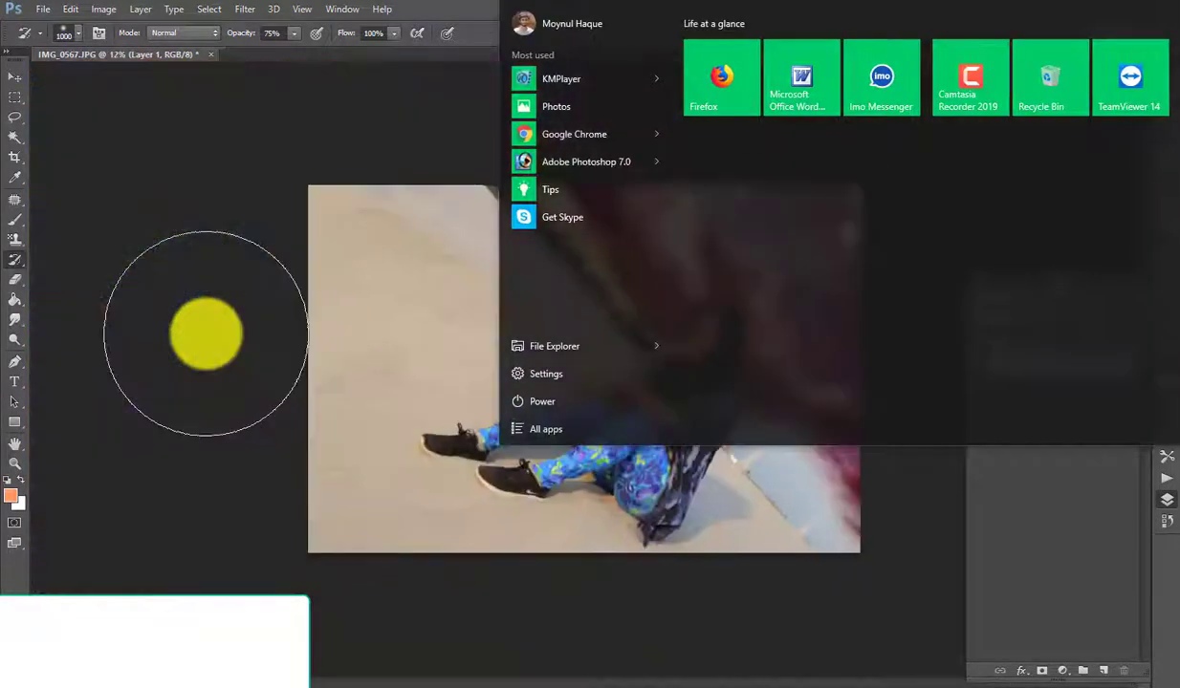
left_click(1138, 178)
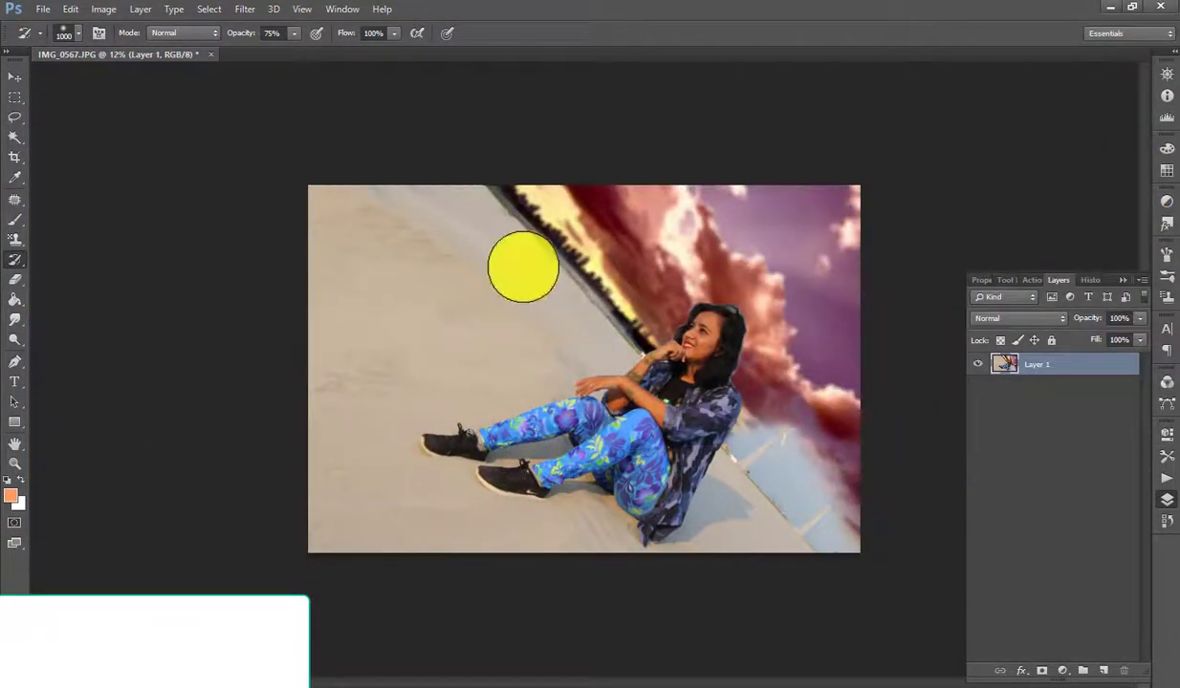
scroll(584, 269, "up", 5)
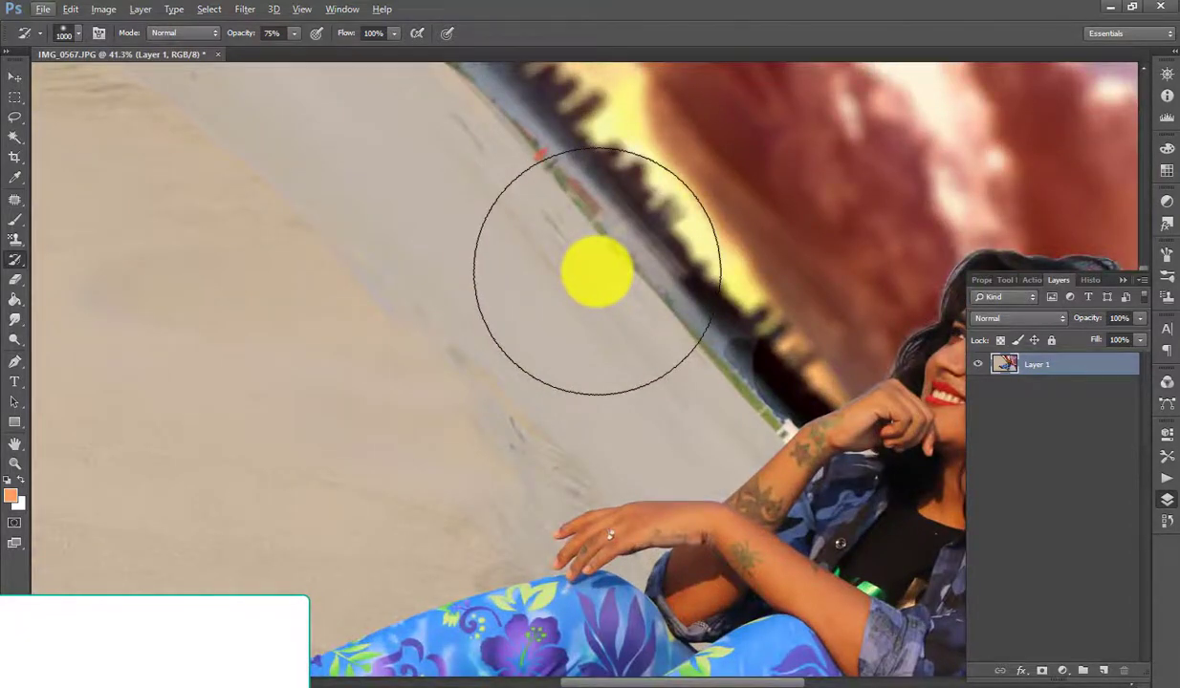
key("bracketleft")
key("bracketleft")
key("bracketleft")
key("bracketleft")
key("bracketleft")
key("bracketleft")
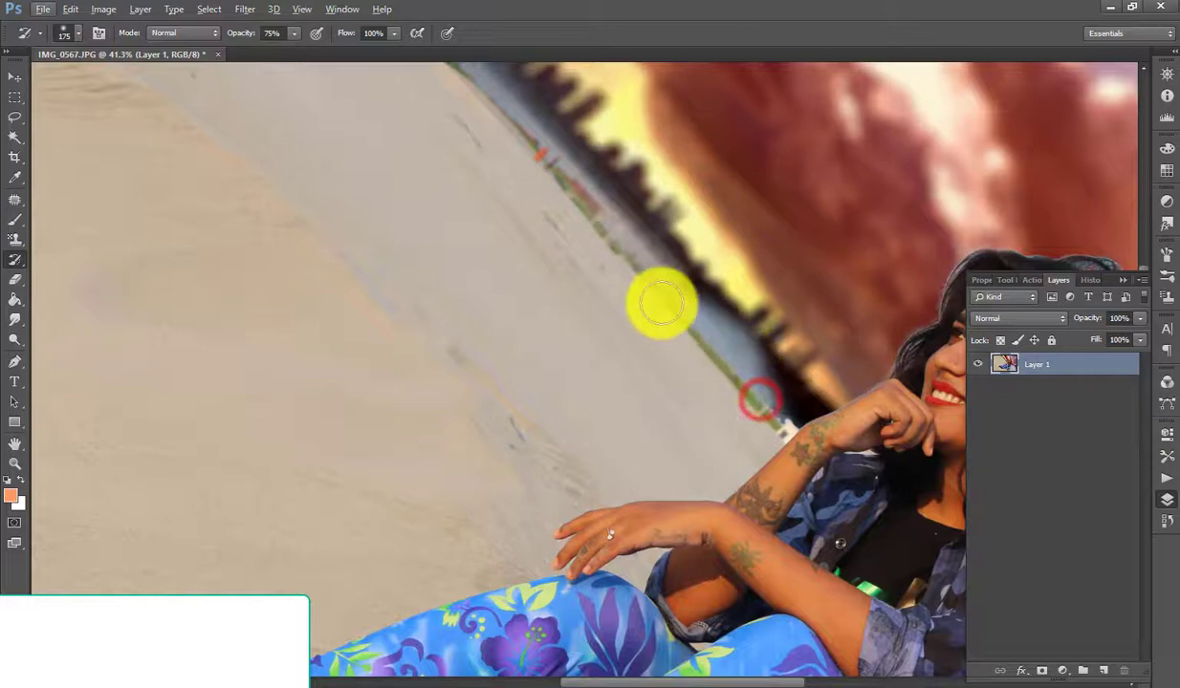
left_click(640, 299)
left_click(733, 399)
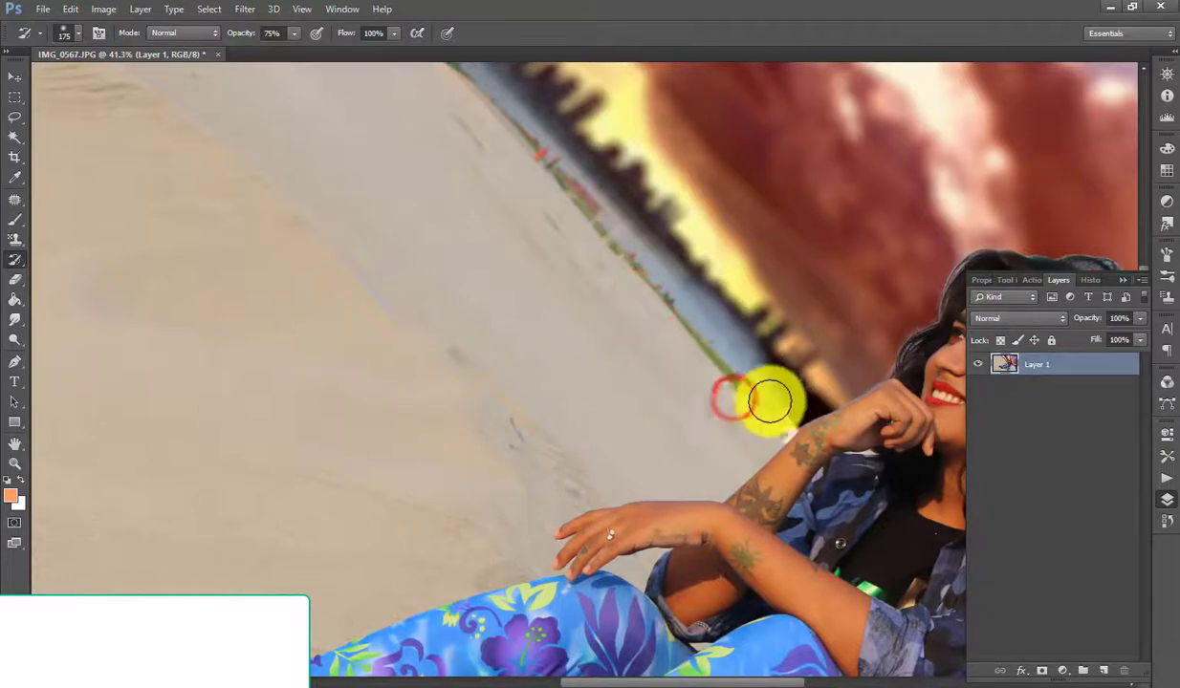
scroll(617, 286, "down", 3)
scroll(949, 251, "up", 1)
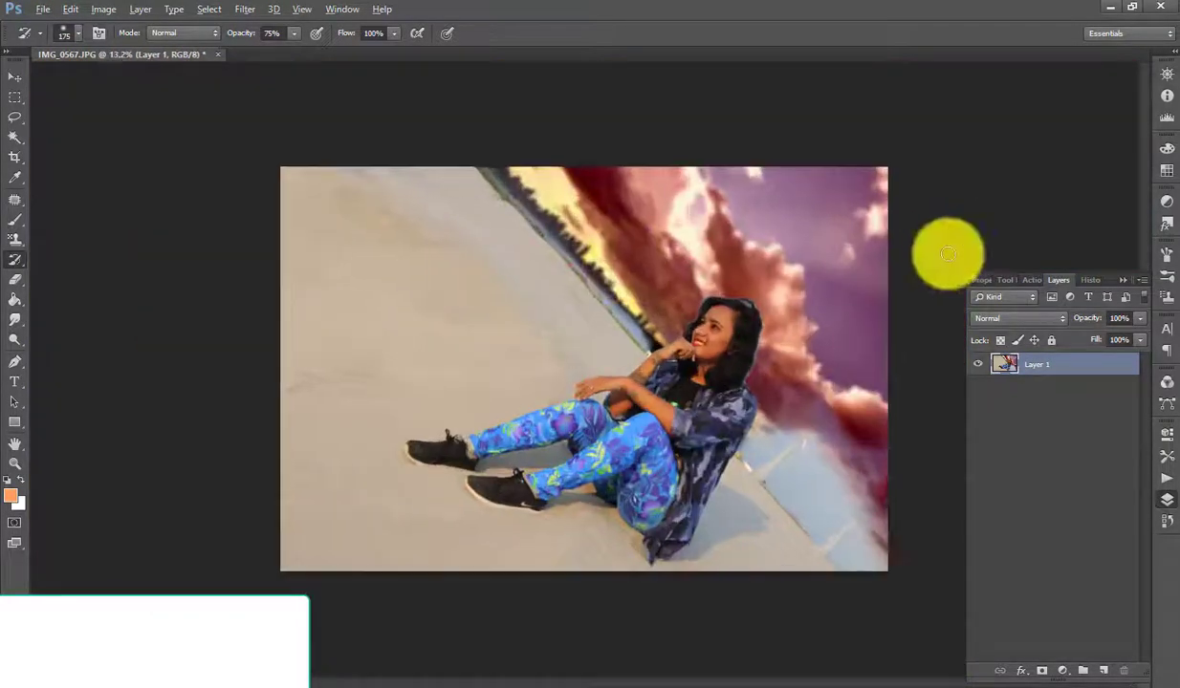
scroll(803, 290, "up", 3)
scroll(558, 239, "up", 2)
scroll(558, 239, "down", 2)
scroll(559, 234, "down", 2)
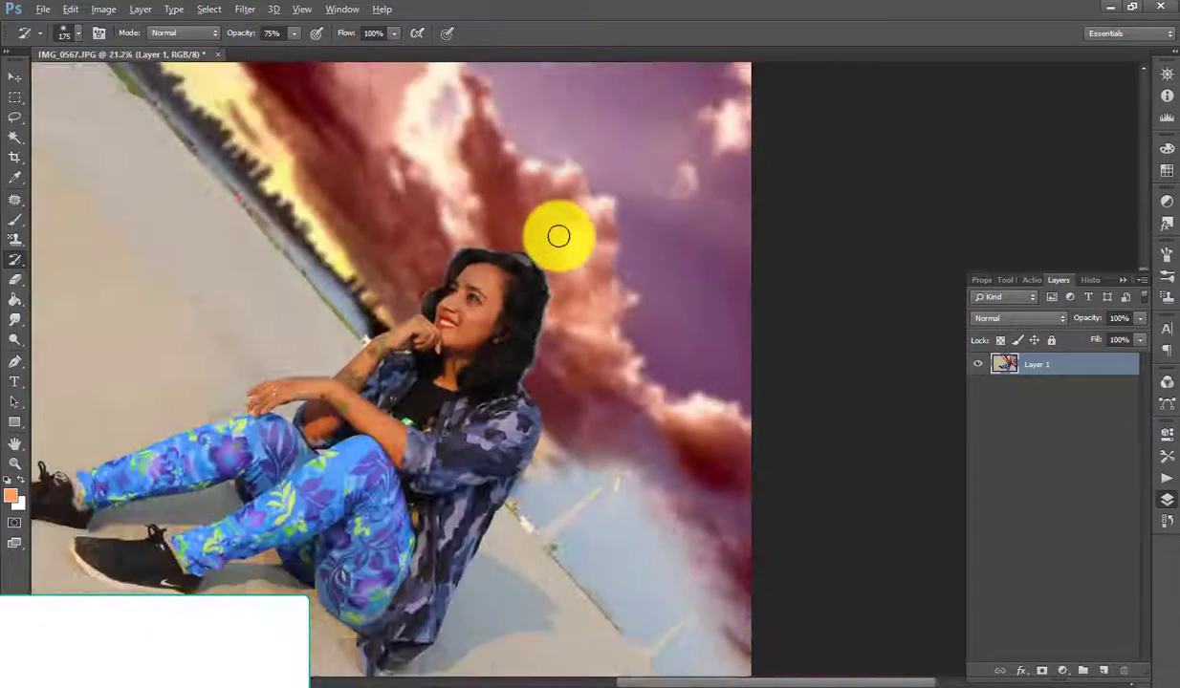
scroll(563, 232, "down", 1)
scroll(563, 231, "down", 1)
left_click(1102, 633)
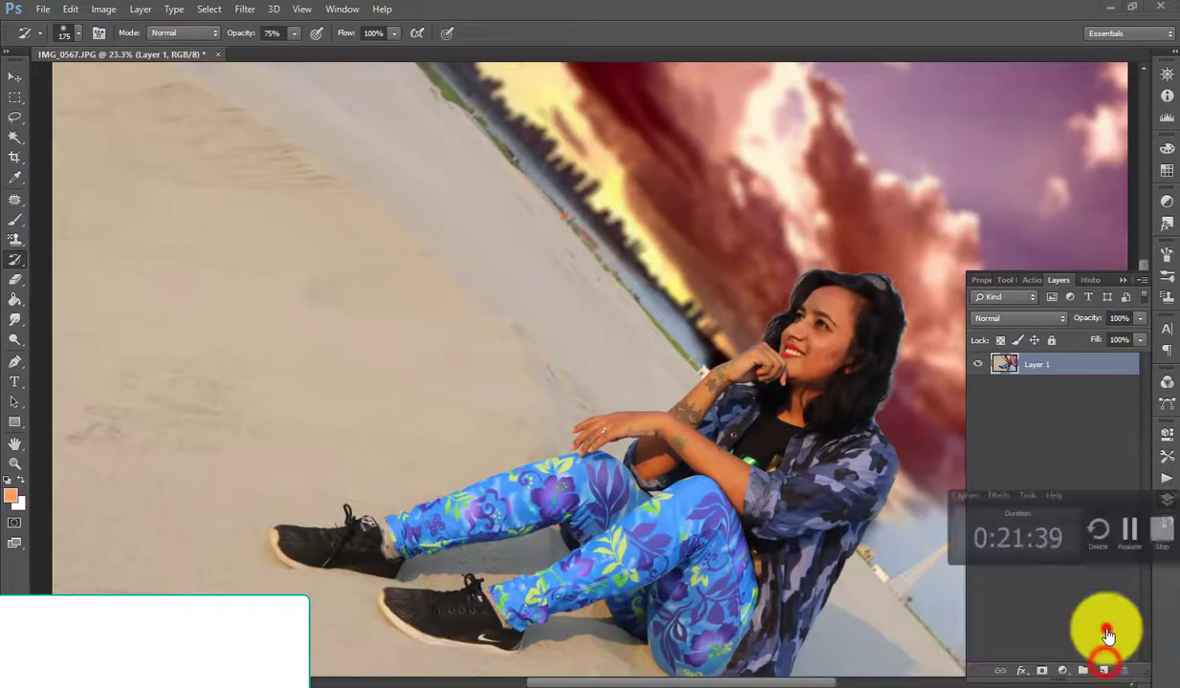
Apply Camera Raw: Temperature -15, Tint -11, Exposure +1.00, Contrast -10, Oranges +13, Yellows -67
left_click(246, 11)
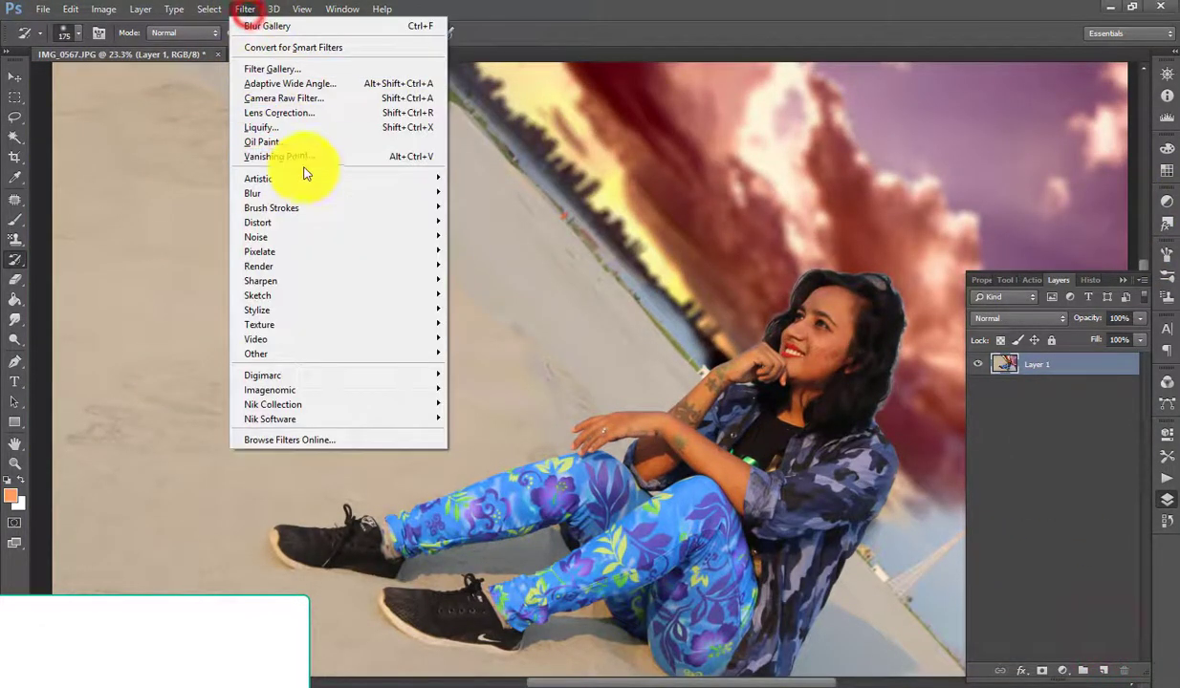
left_click(325, 98)
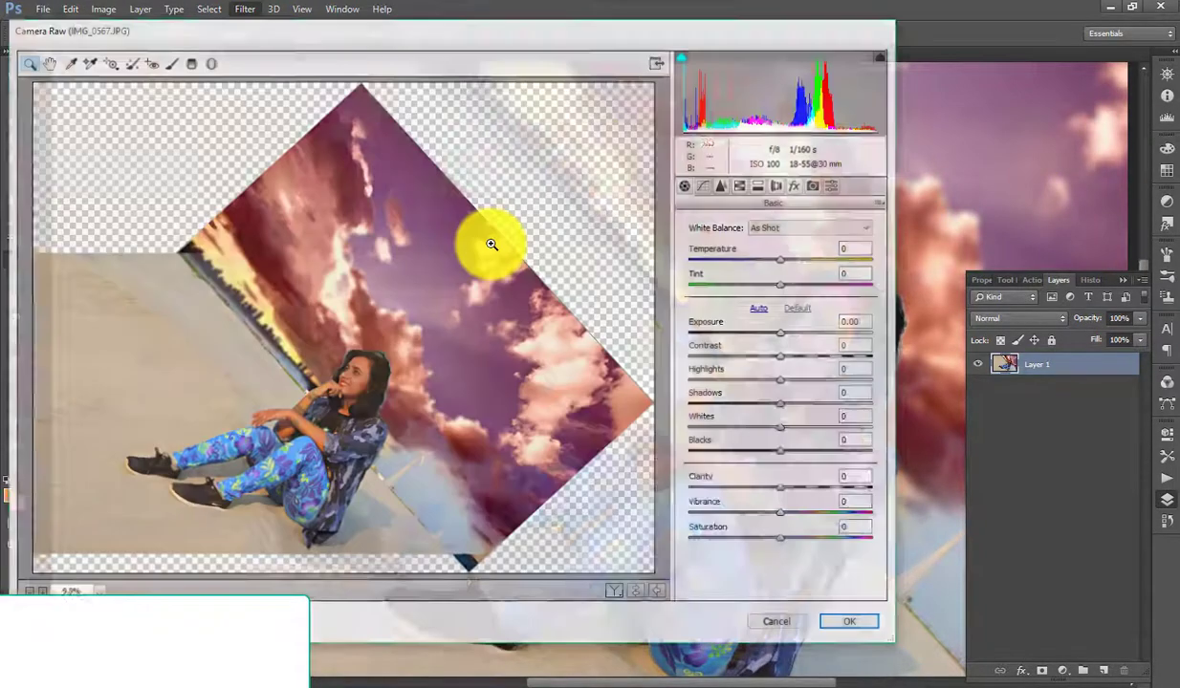
key("alt")
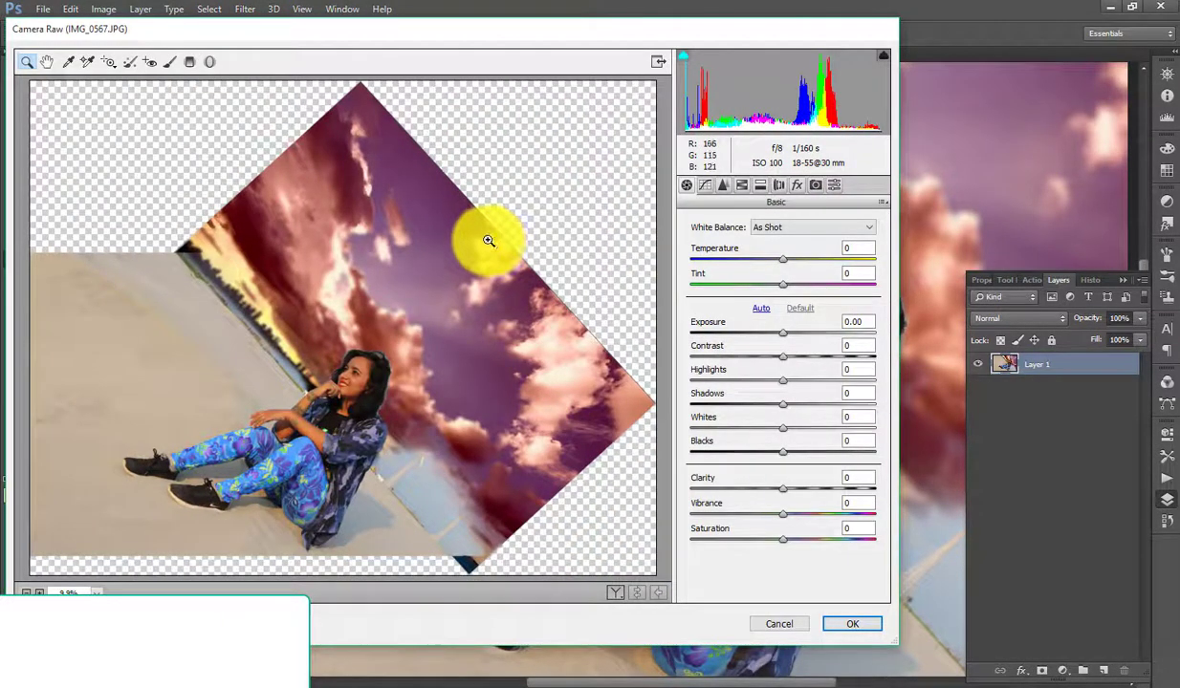
left_click(1100, 639)
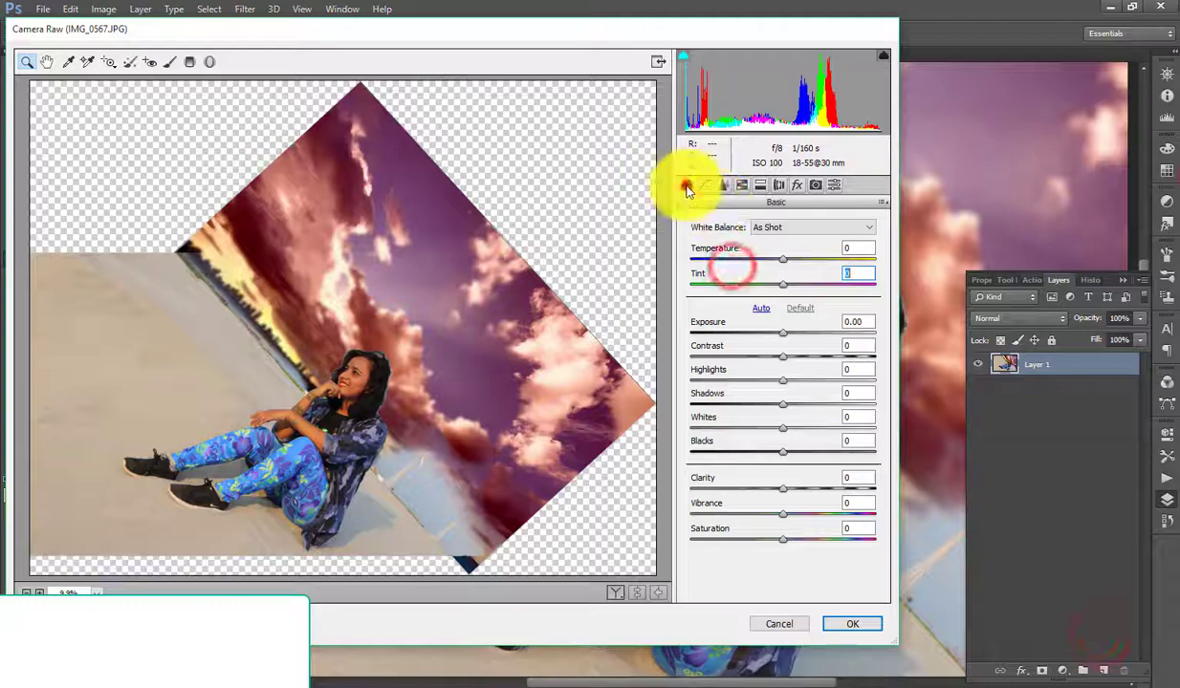
left_click(687, 186)
mouse_move(782, 259)
left_mouse_down()
mouse_move(803, 268)
mouse_move(775, 267)
left_mouse_up()
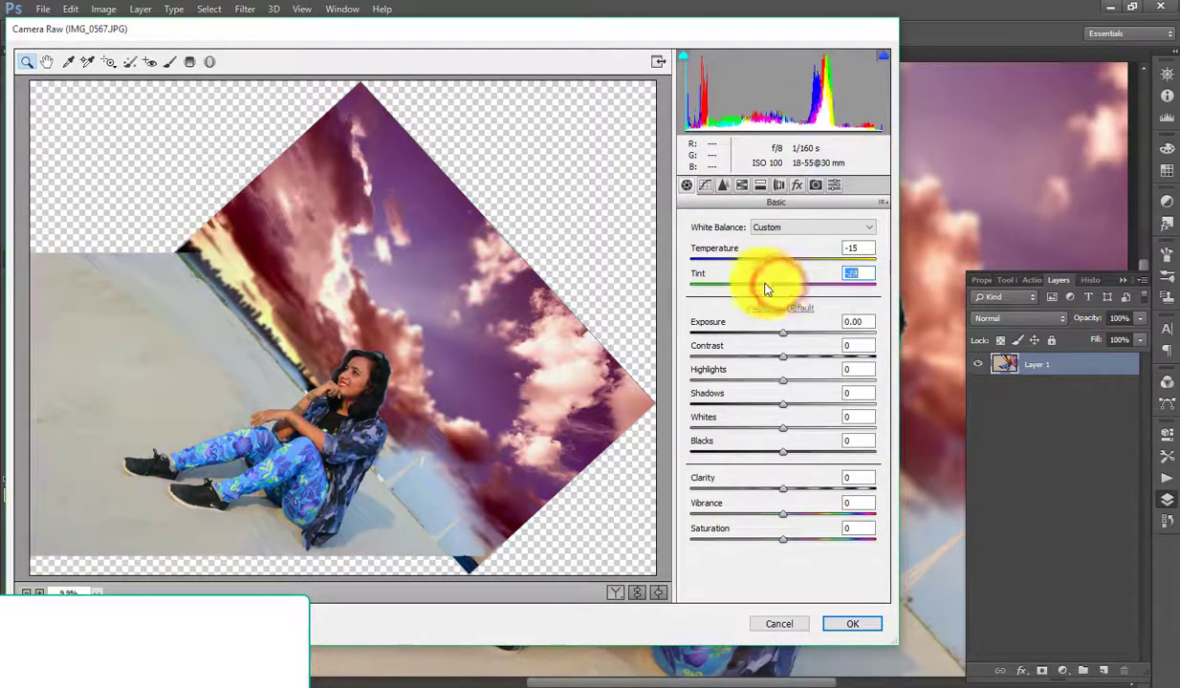
left_click_drag(786, 339, 805, 344)
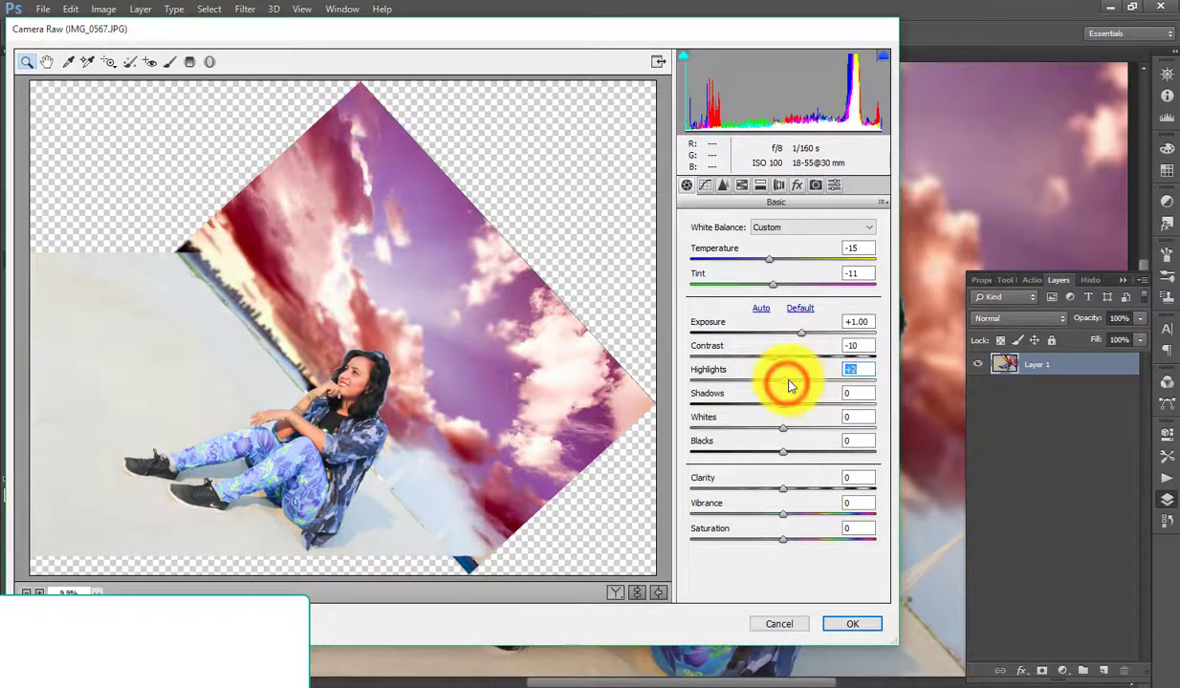
left_click(740, 184)
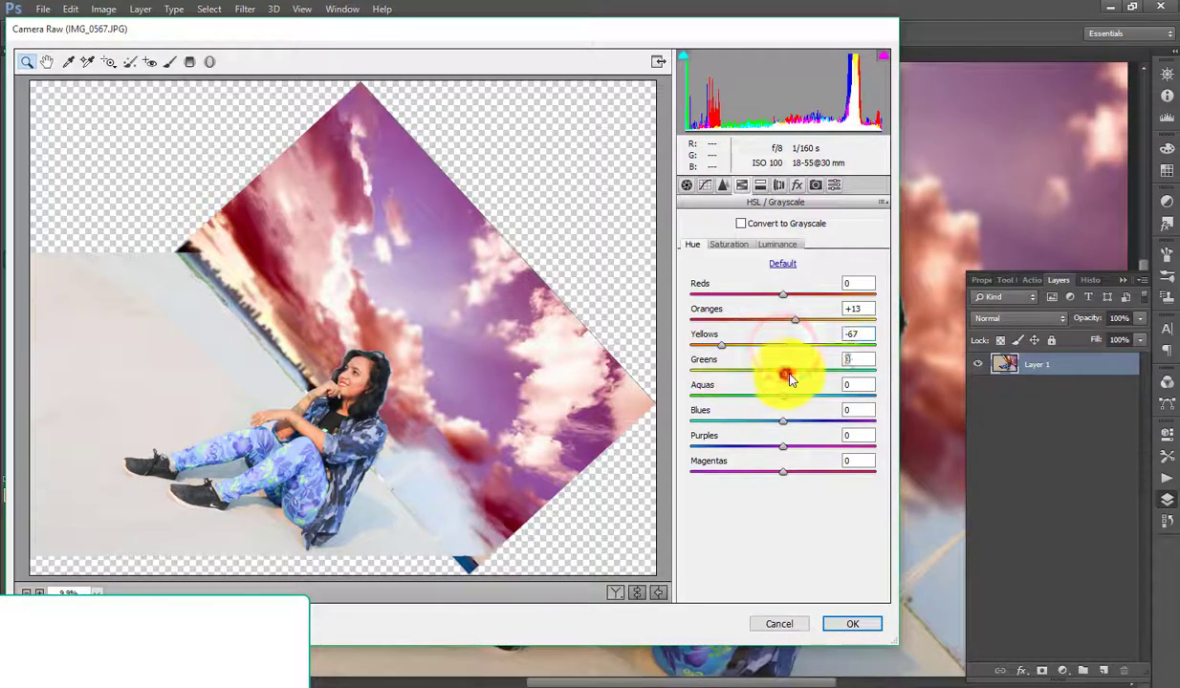
left_click(839, 624)
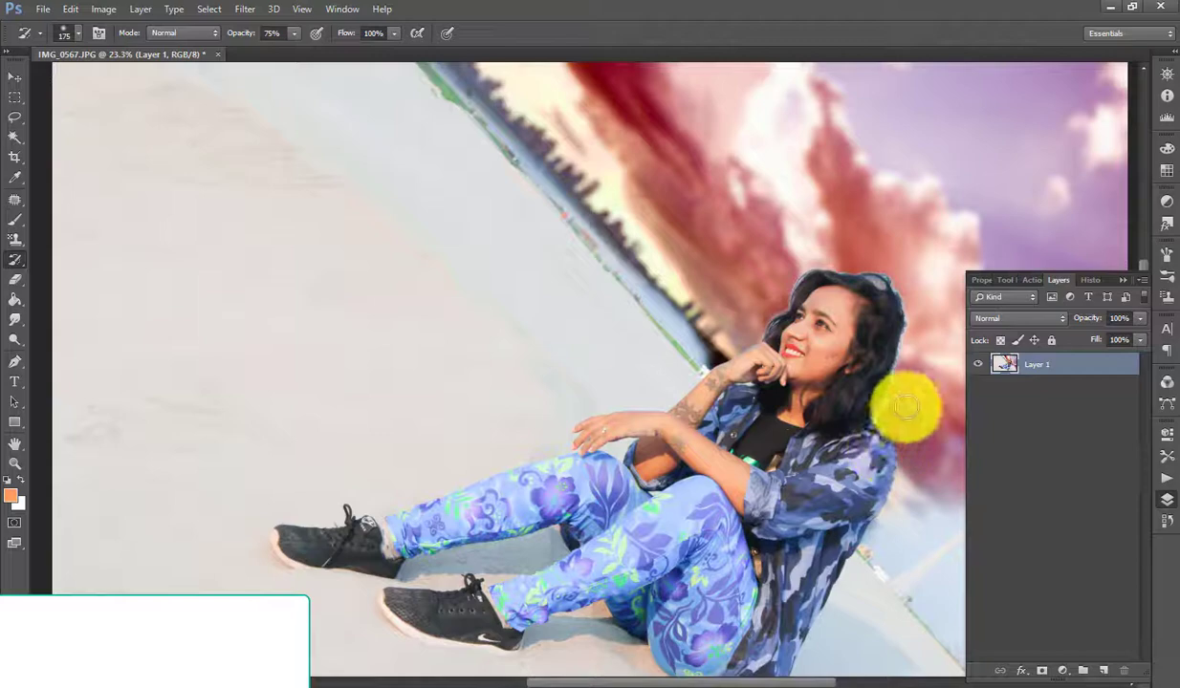
Zoom in close on the woman's face and paint over the pink area beside the hair
left_click(786, 672, "ctrl")
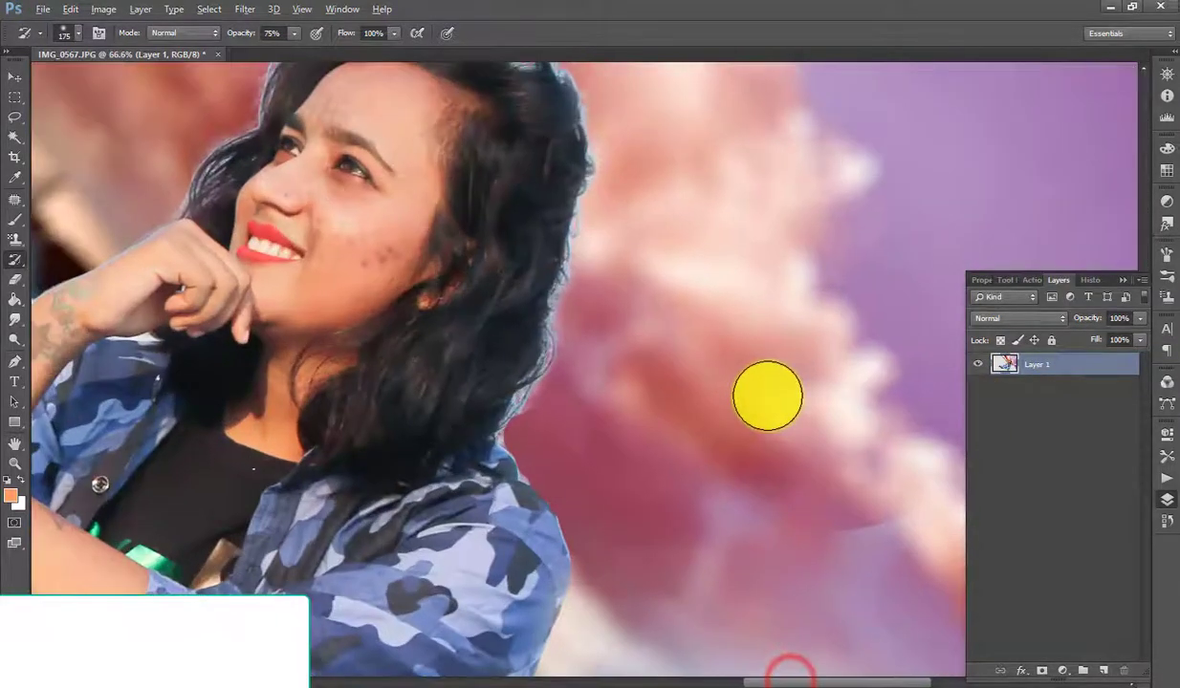
scroll(768, 395, "up", 2)
scroll(635, 363, "up", 2)
scroll(658, 426, "up", 2)
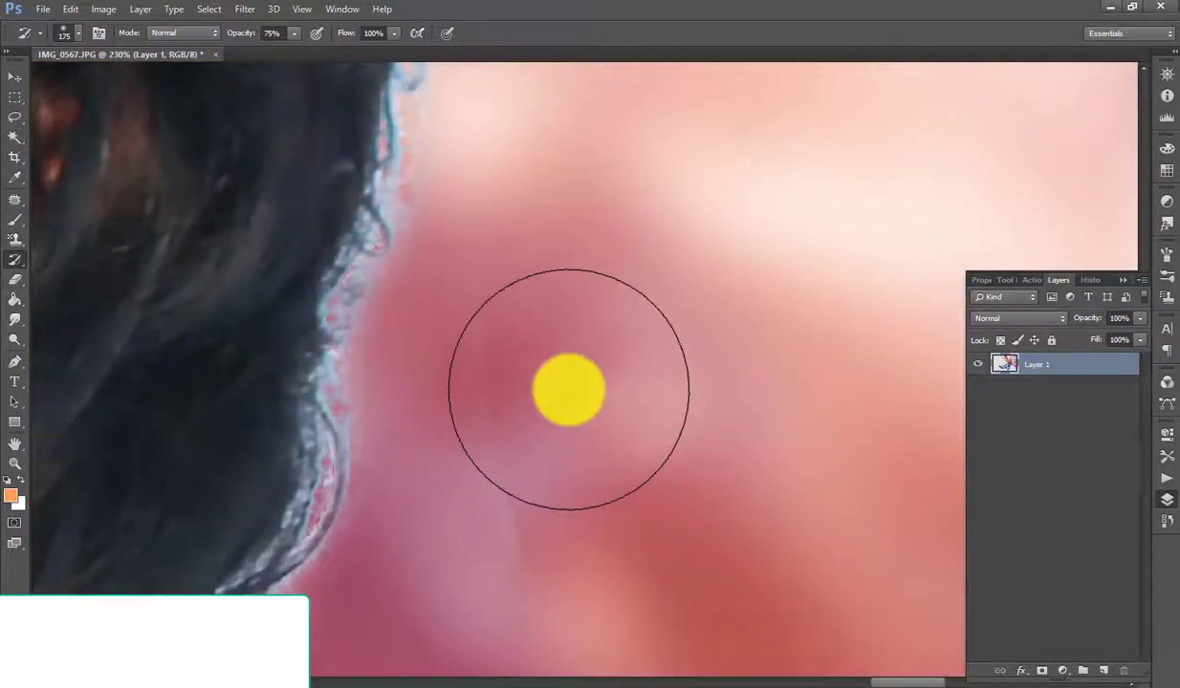
left_click_drag(569, 389, 553, 378)
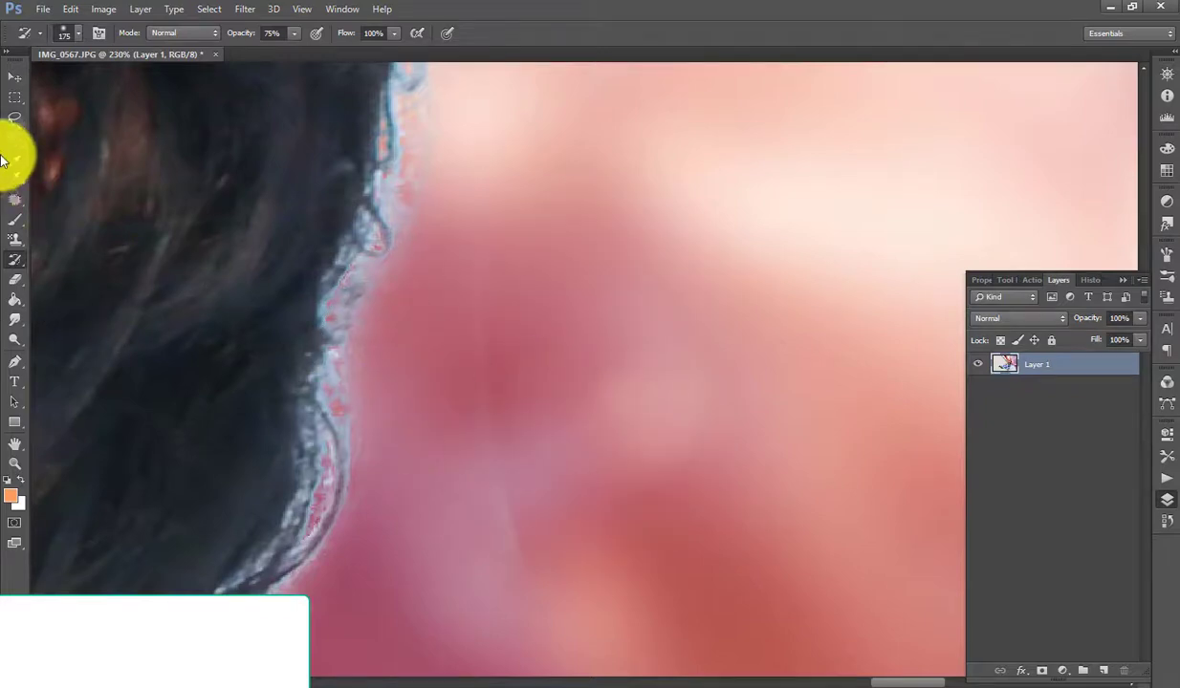
Smudge the pink area and the fringe along the hair edge
left_click(14, 319)
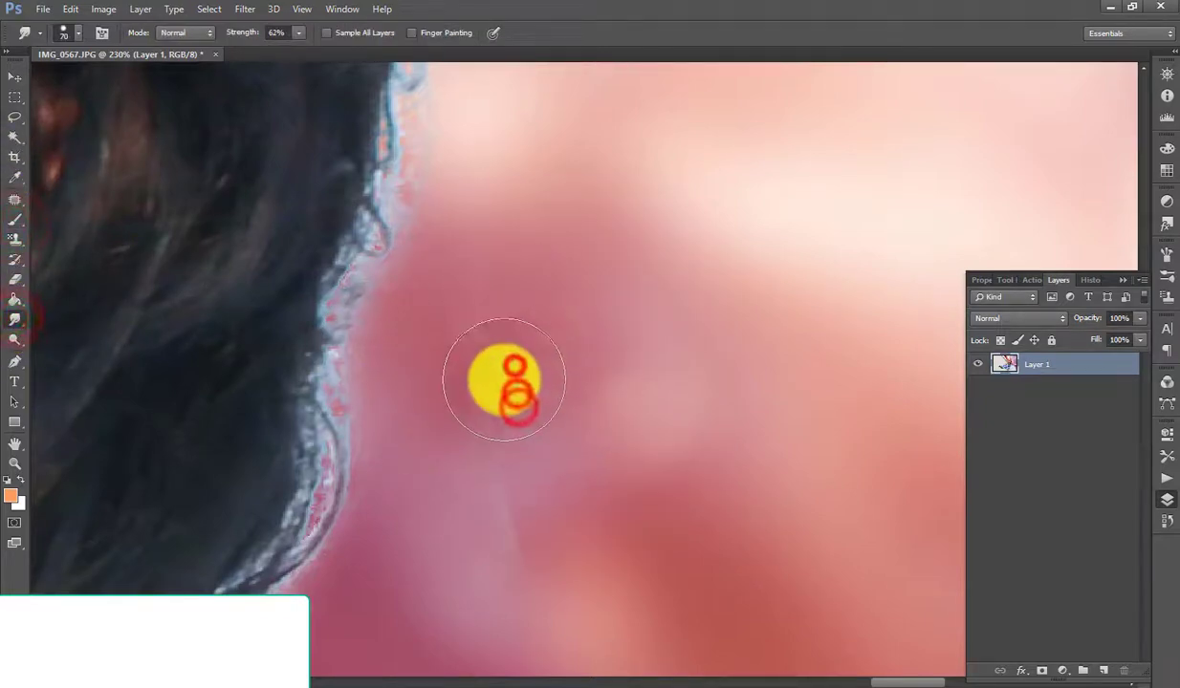
left_click_drag(507, 392, 527, 569)
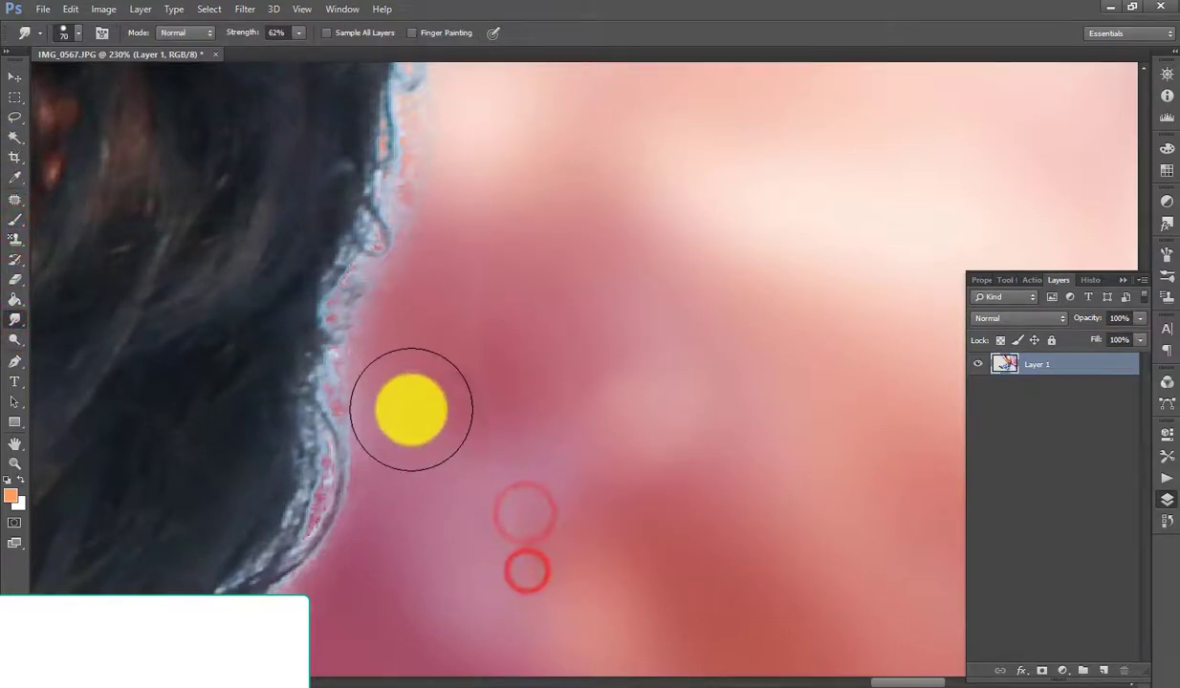
left_click_drag(412, 400, 384, 339)
mouse_move(422, 302)
left_mouse_down()
mouse_move(405, 302)
mouse_move(428, 242)
left_mouse_up()
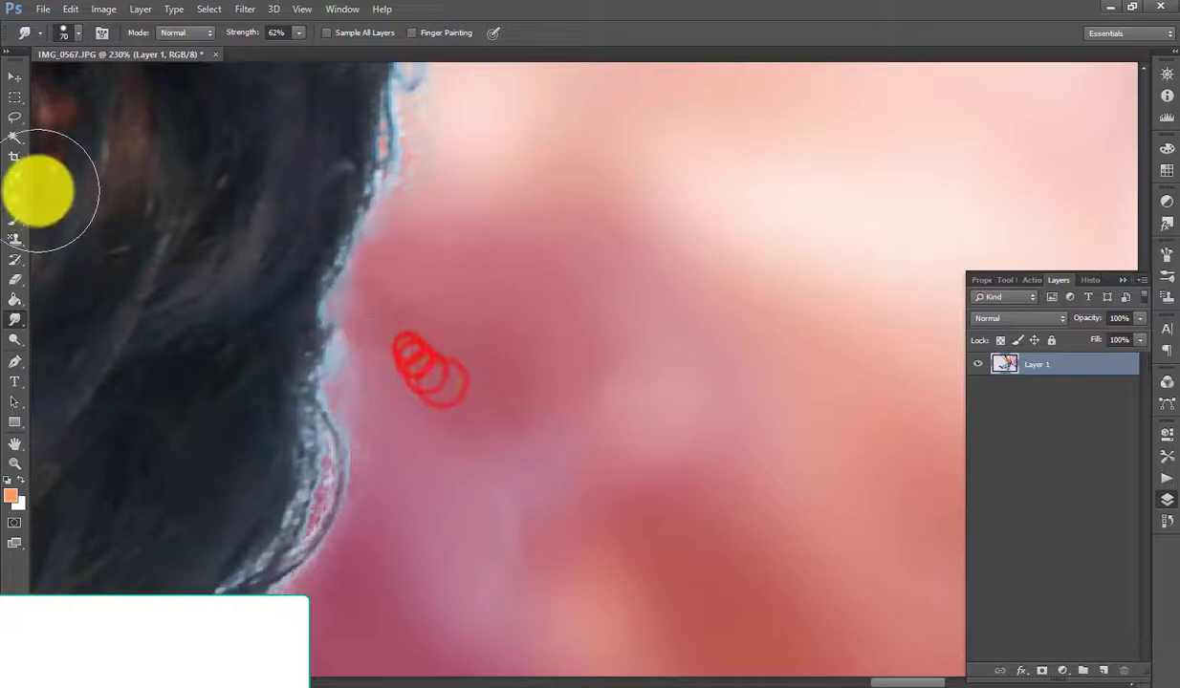
Blend colours along the hair edge with the Mixer Brush
left_click(15, 219)
left_click(77, 257)
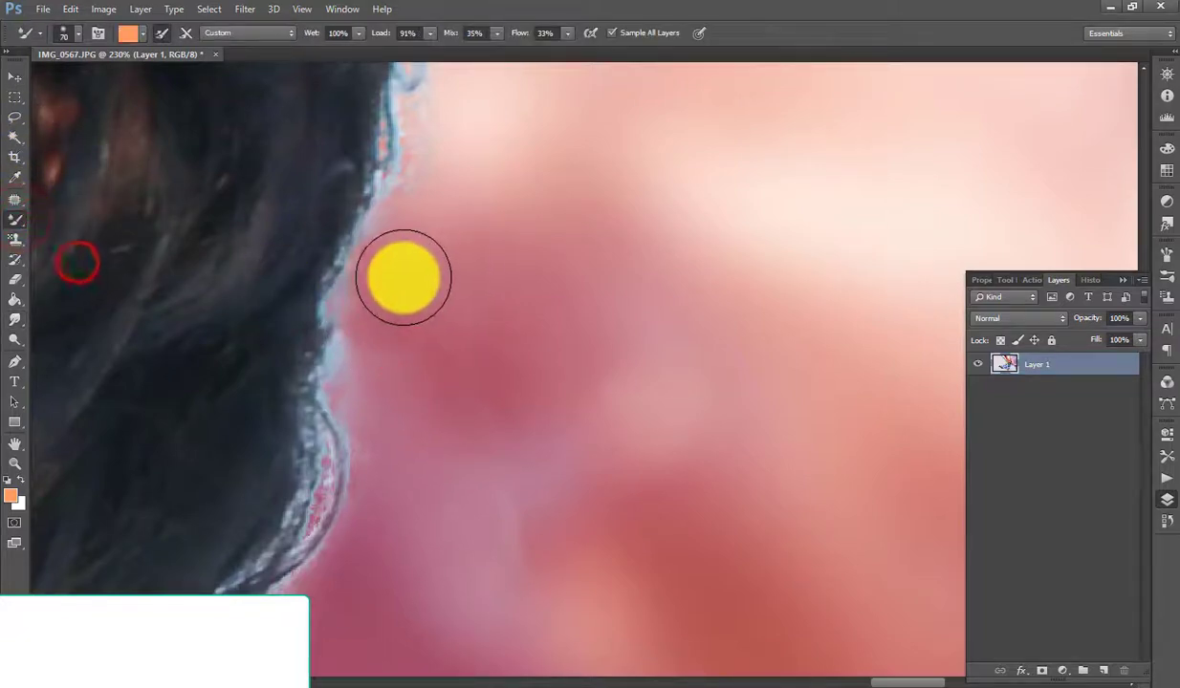
mouse_move(376, 284)
left_mouse_down()
mouse_move(413, 184)
mouse_move(455, 177)
mouse_move(480, 211)
mouse_move(463, 200)
mouse_move(527, 184)
mouse_move(510, 226)
mouse_move(464, 218)
left_mouse_up()
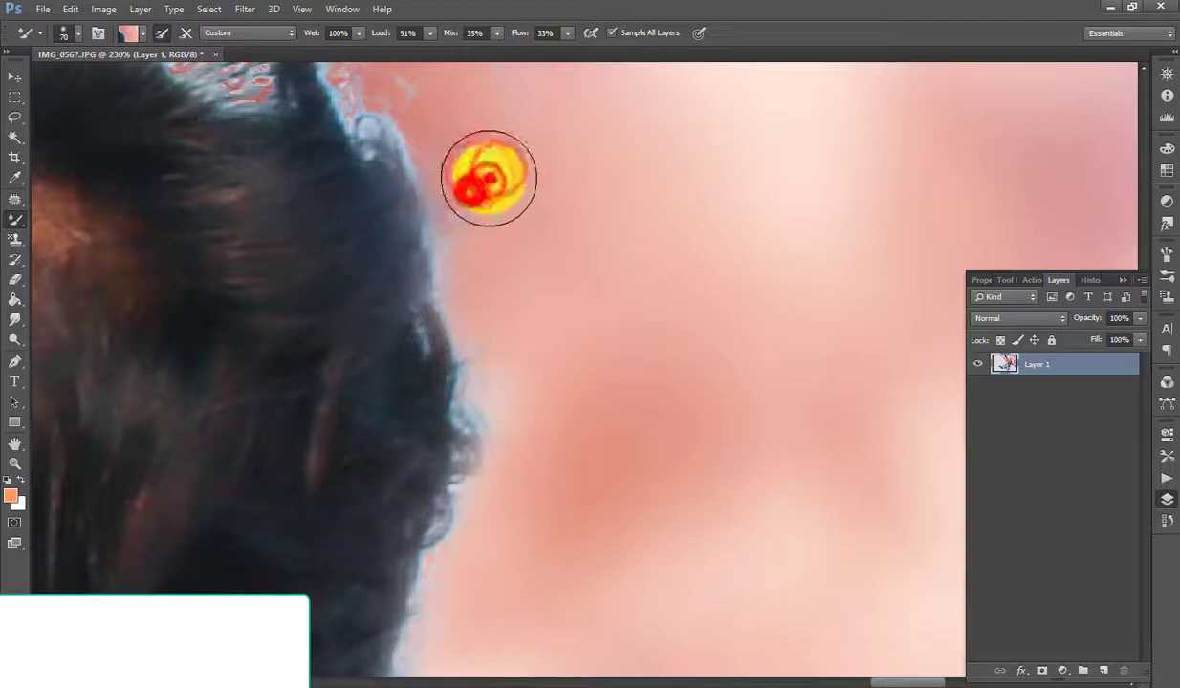
scroll(488, 178, "up", 2)
scroll(455, 144, "up", 2)
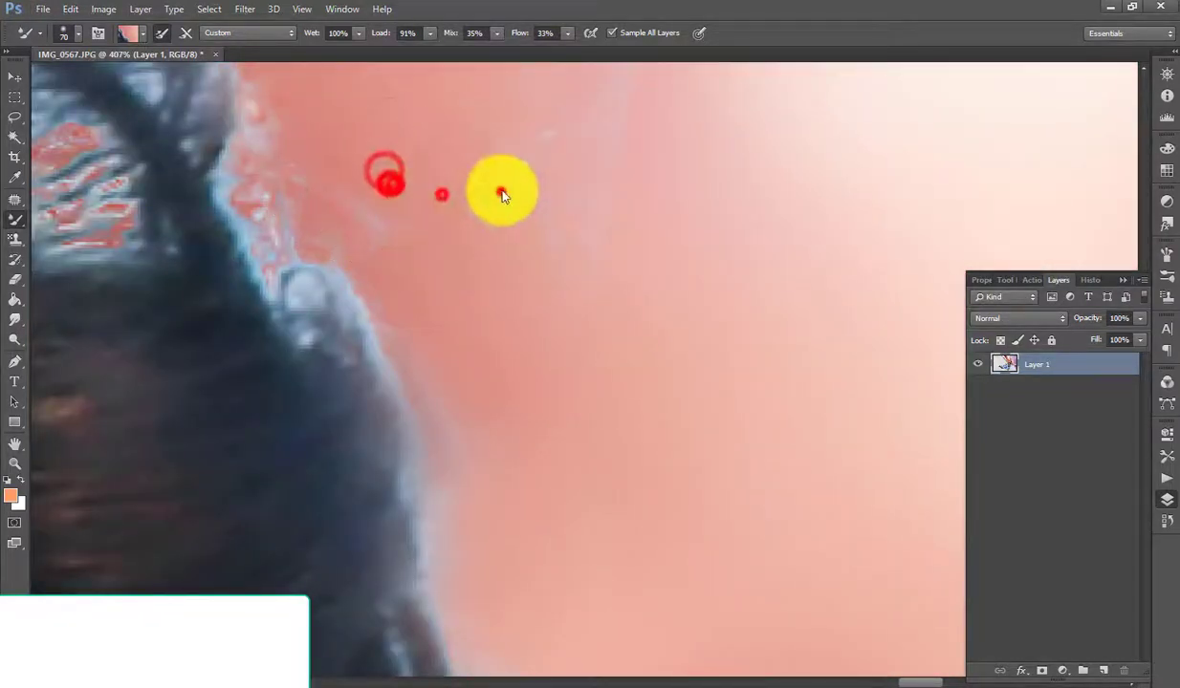
scroll(564, 200, "up", 2)
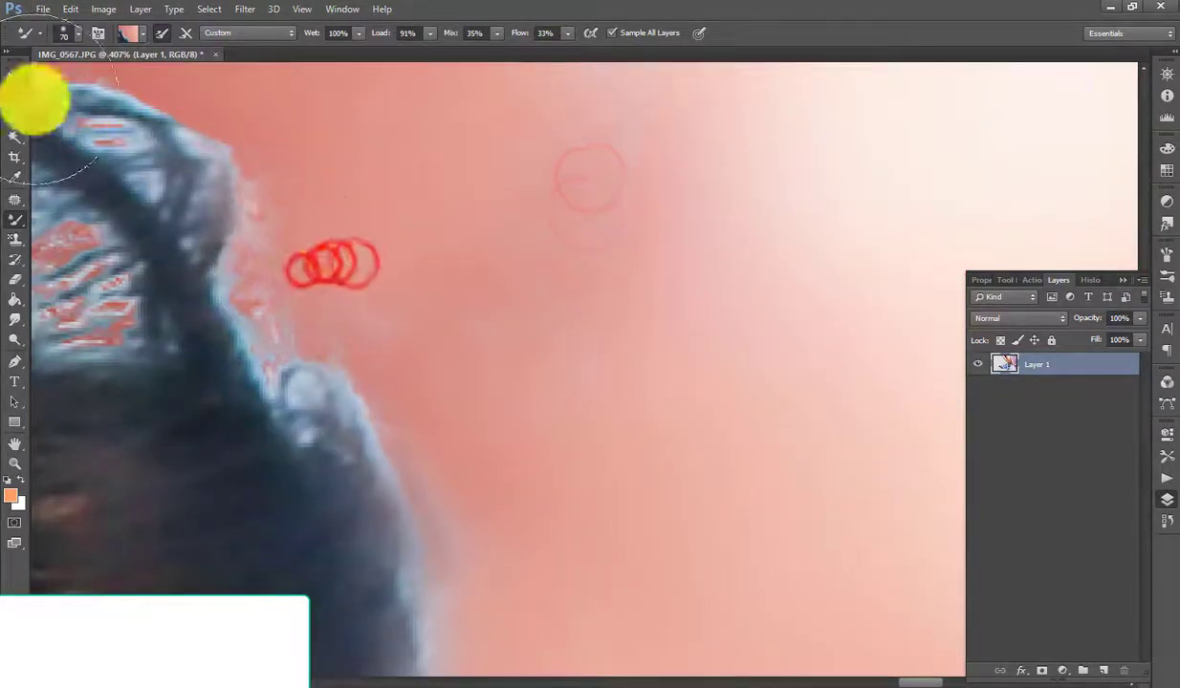
With the regular Brush, sample the pink background and paint over the blue fringe
right_click(14, 220)
left_click(65, 221)
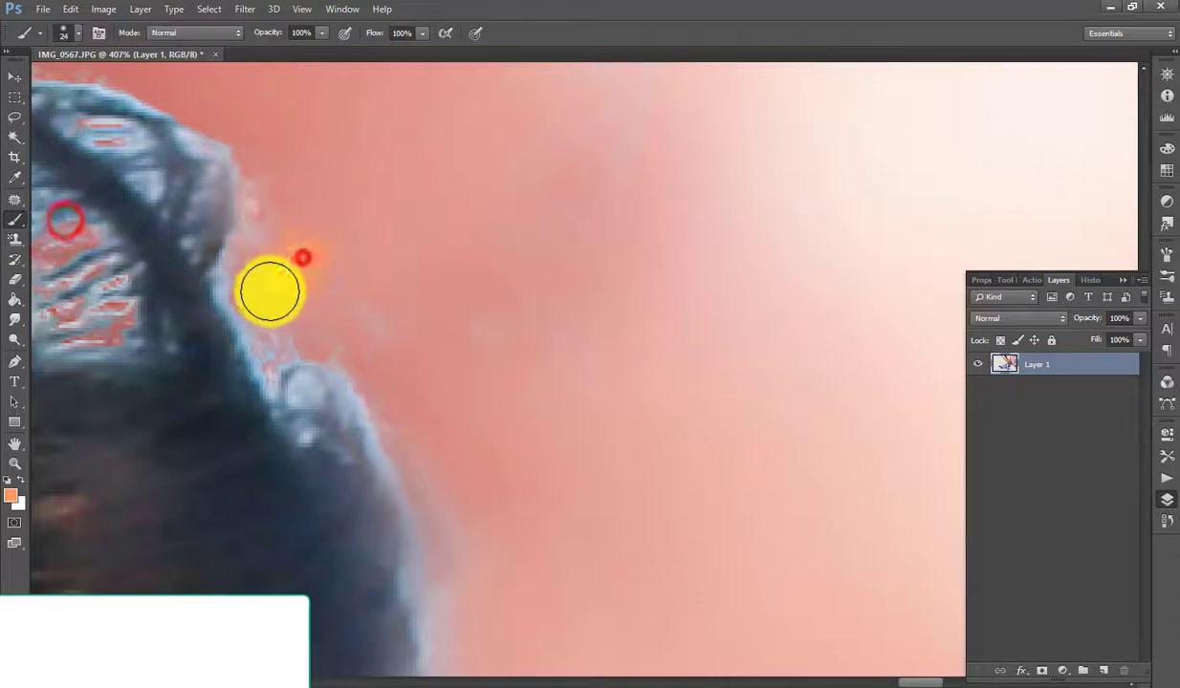
left_click(311, 254, "alt")
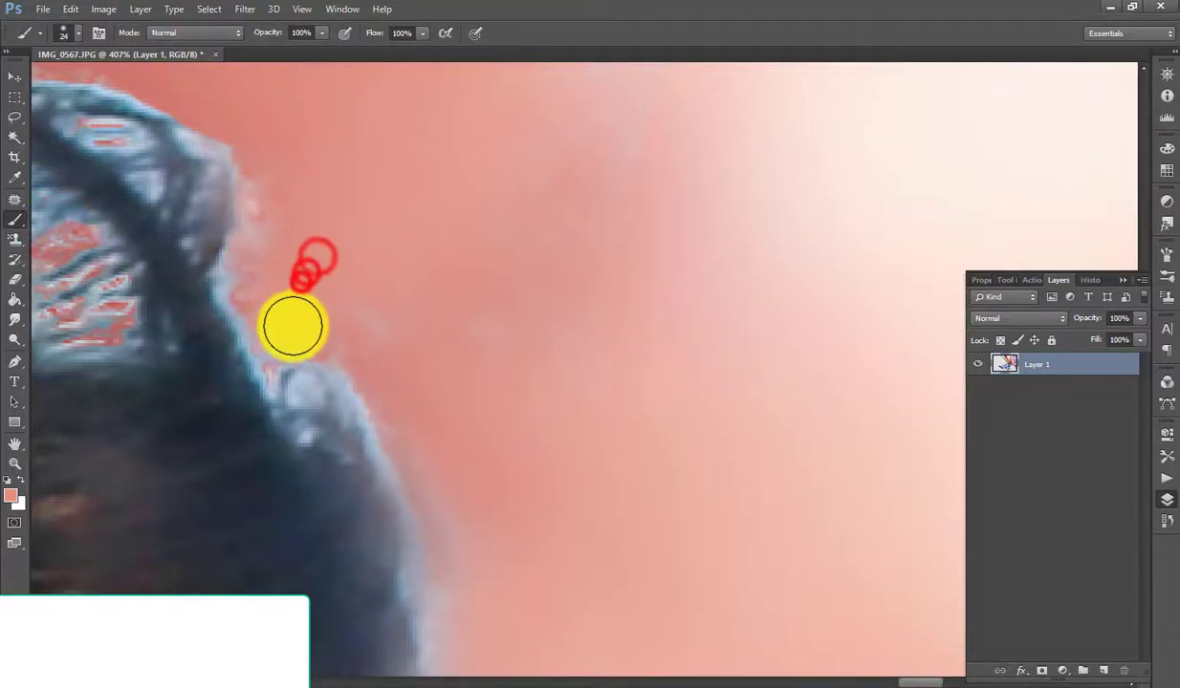
left_click_drag(292, 322, 242, 298)
left_click(276, 244)
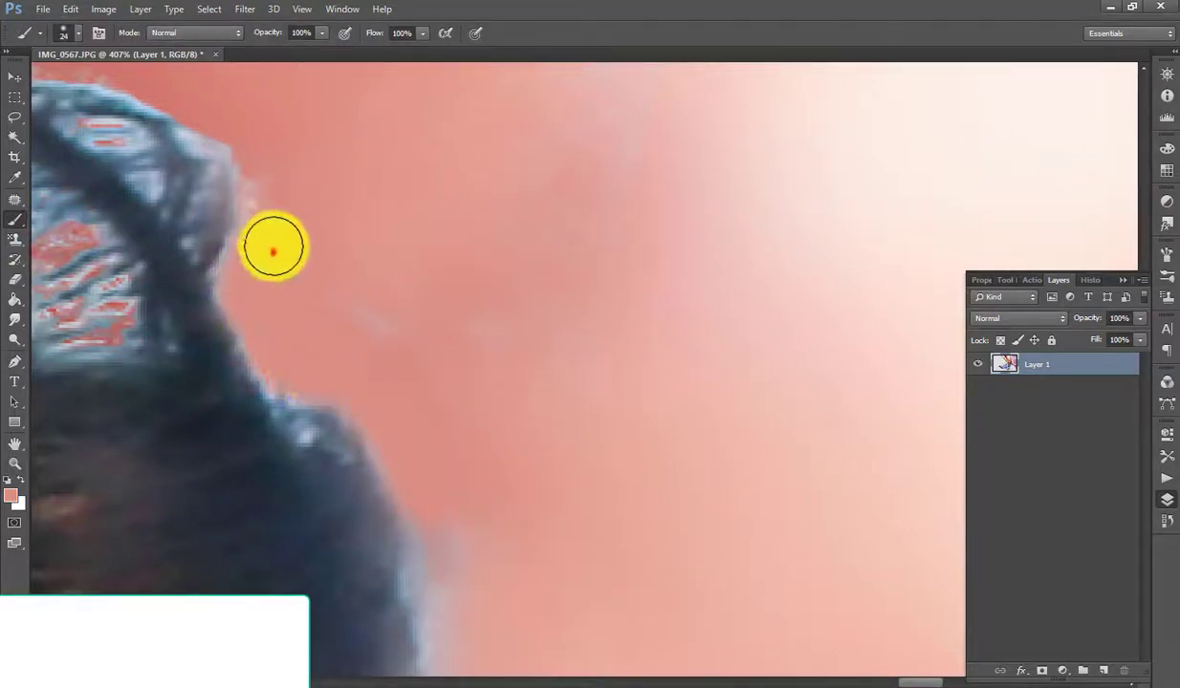
Dab pink over the fringe along the hair top and beside the hair tip
scroll(108, 183, "left", 2)
scroll(252, 187, "left", 3)
scroll(253, 188, "up", 1)
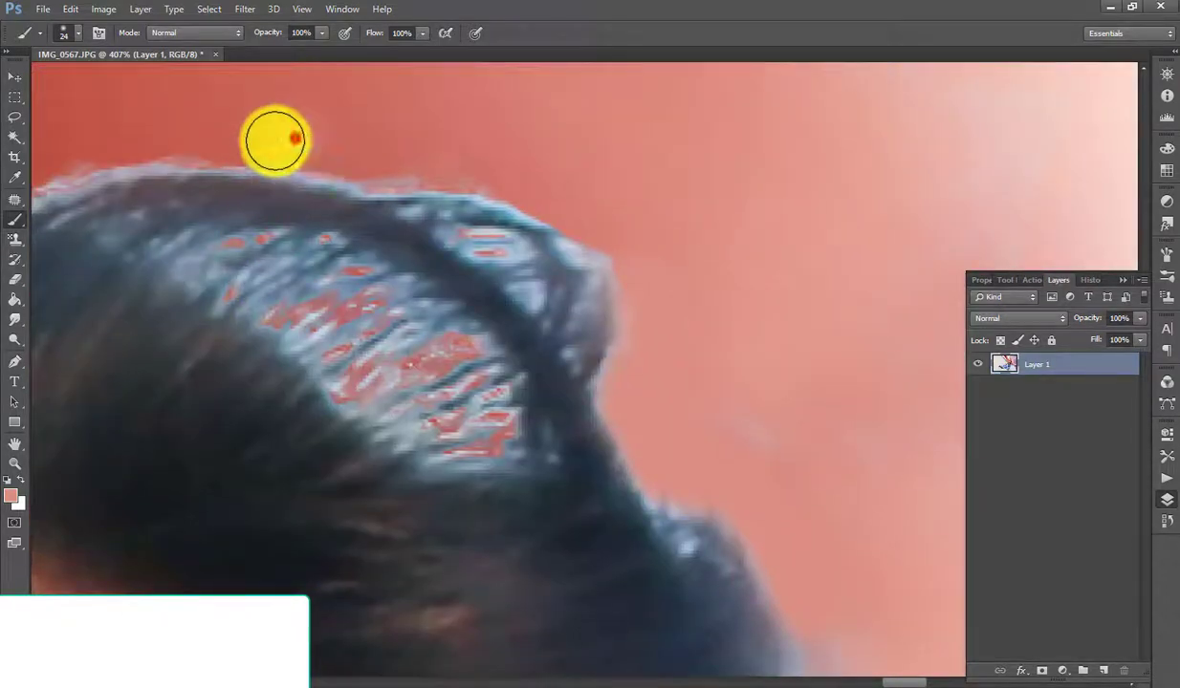
left_click_drag(344, 124, 294, 137)
left_click(310, 124)
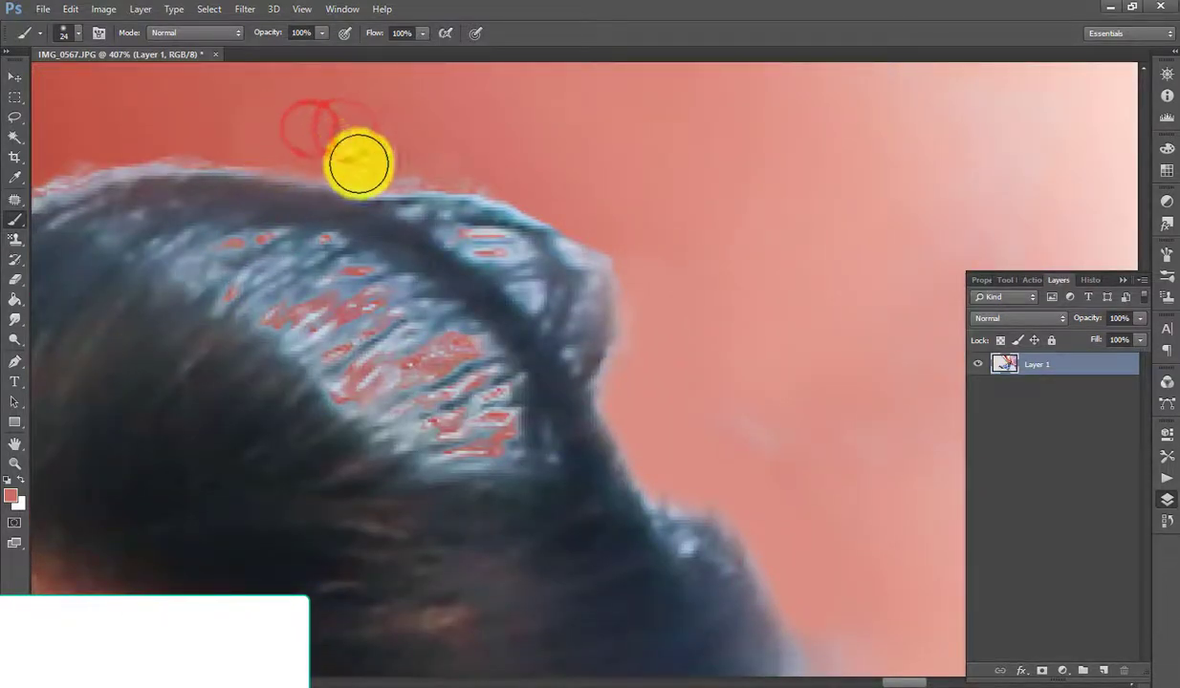
left_click(534, 192)
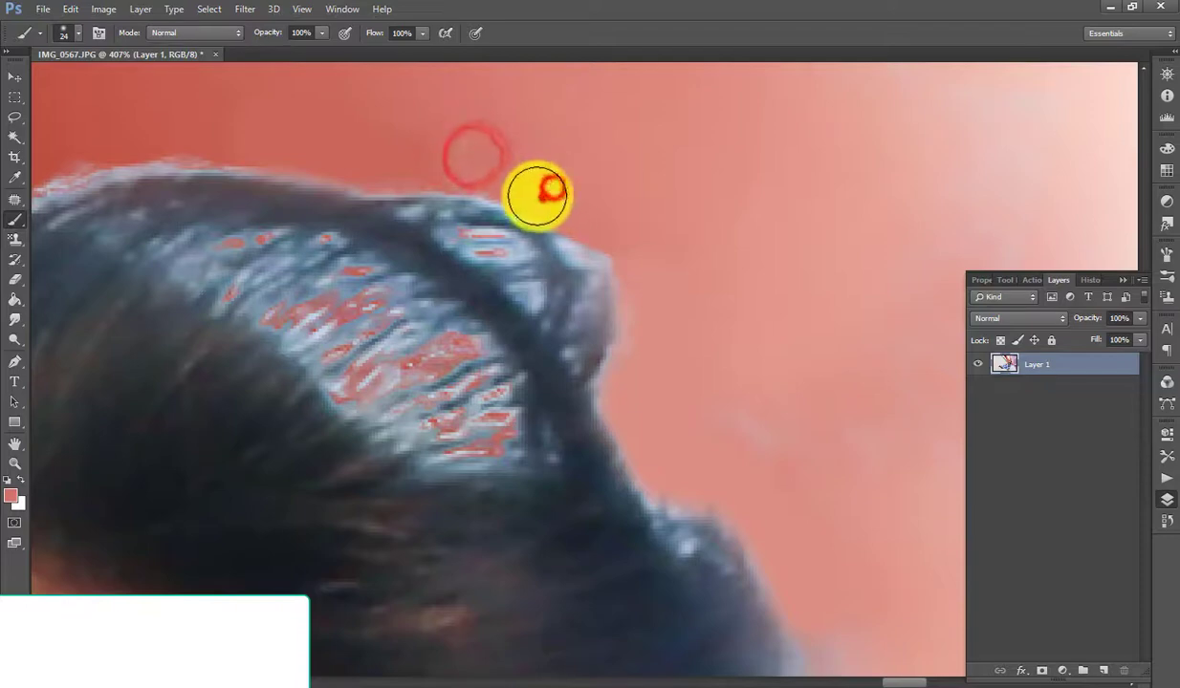
left_click(499, 182)
left_click(622, 245)
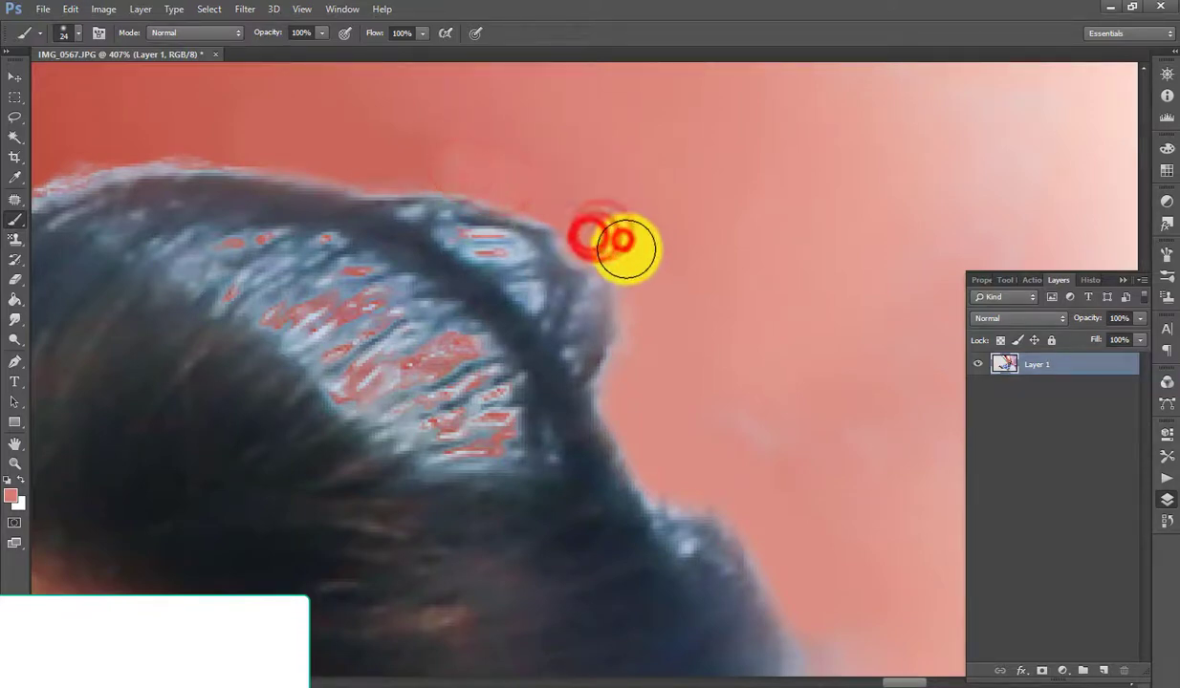
left_click(359, 369)
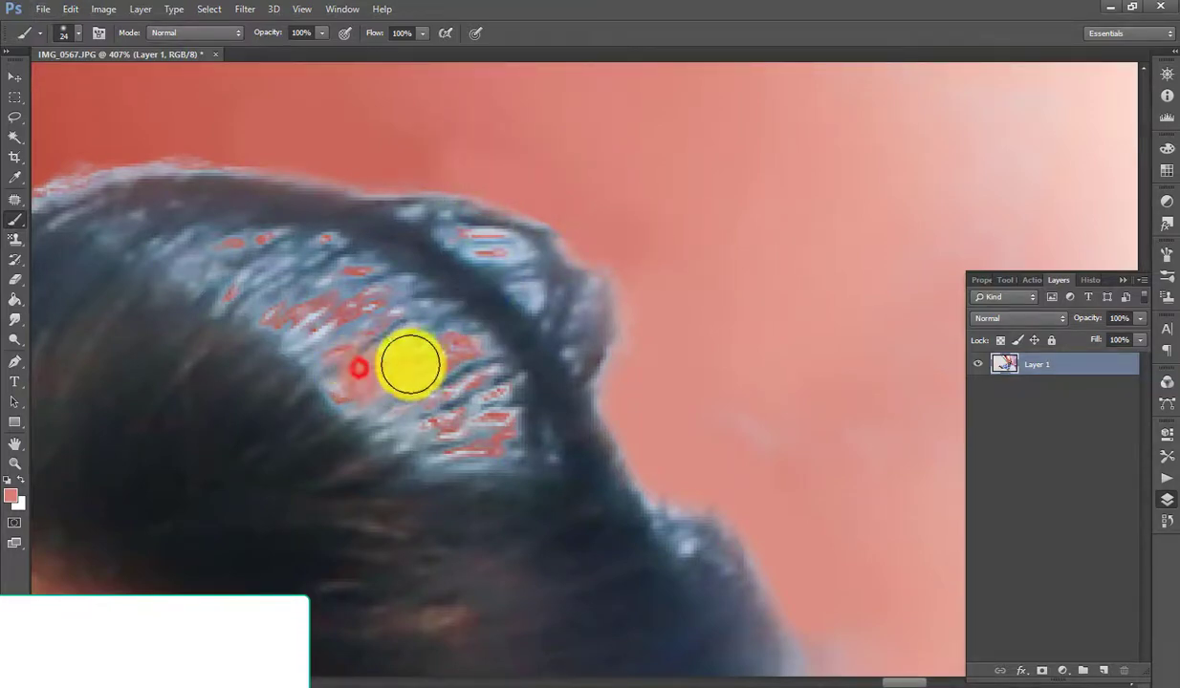
Cover more of the fringe above and along the hair edge with background pink
scroll(174, 198, "left", 2)
scroll(174, 198, "left", 3)
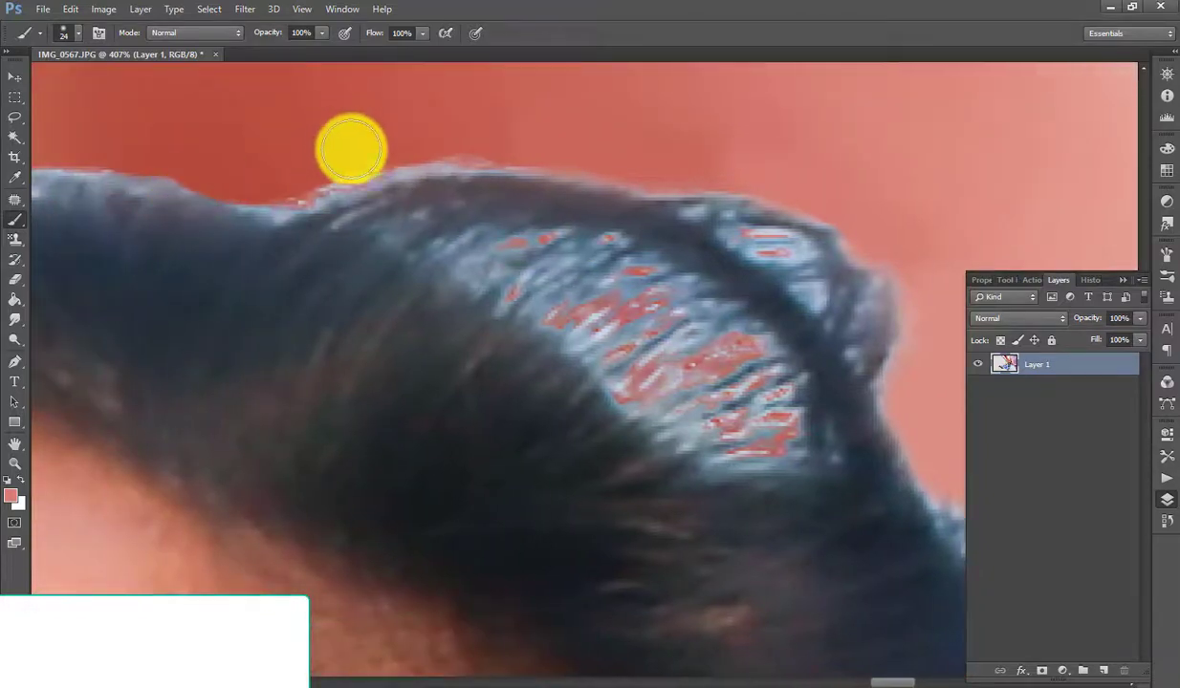
left_click(344, 149)
left_click(273, 138)
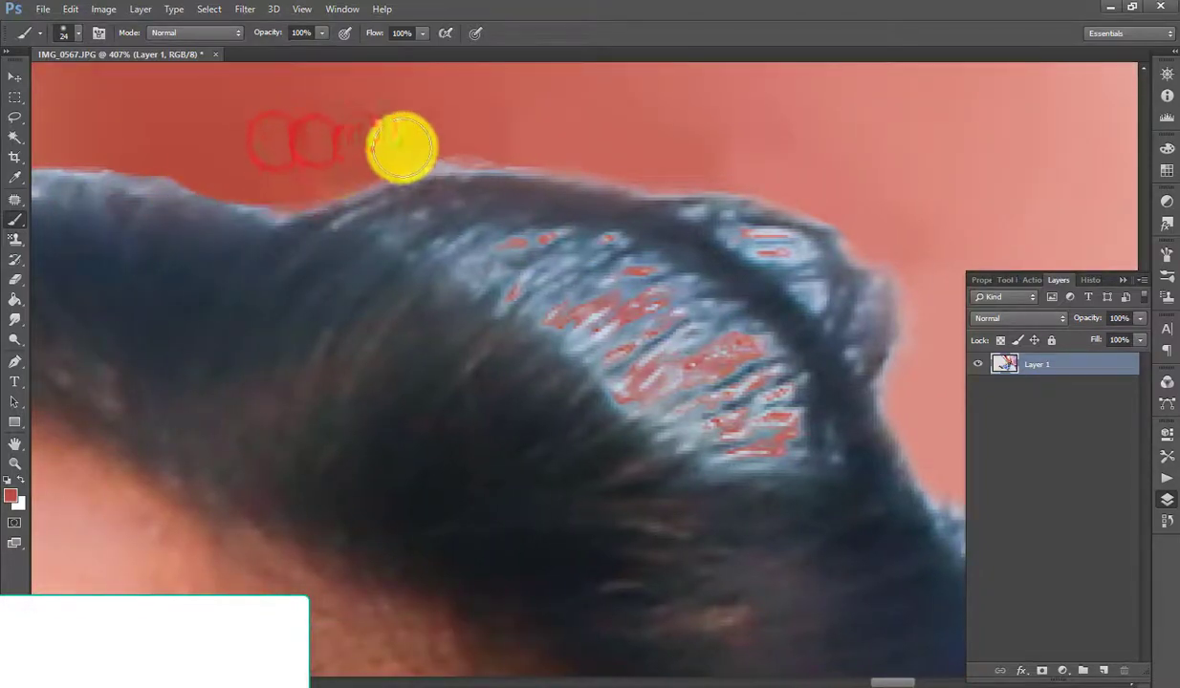
scroll(120, 158, "left", 1)
scroll(120, 158, "left", 3)
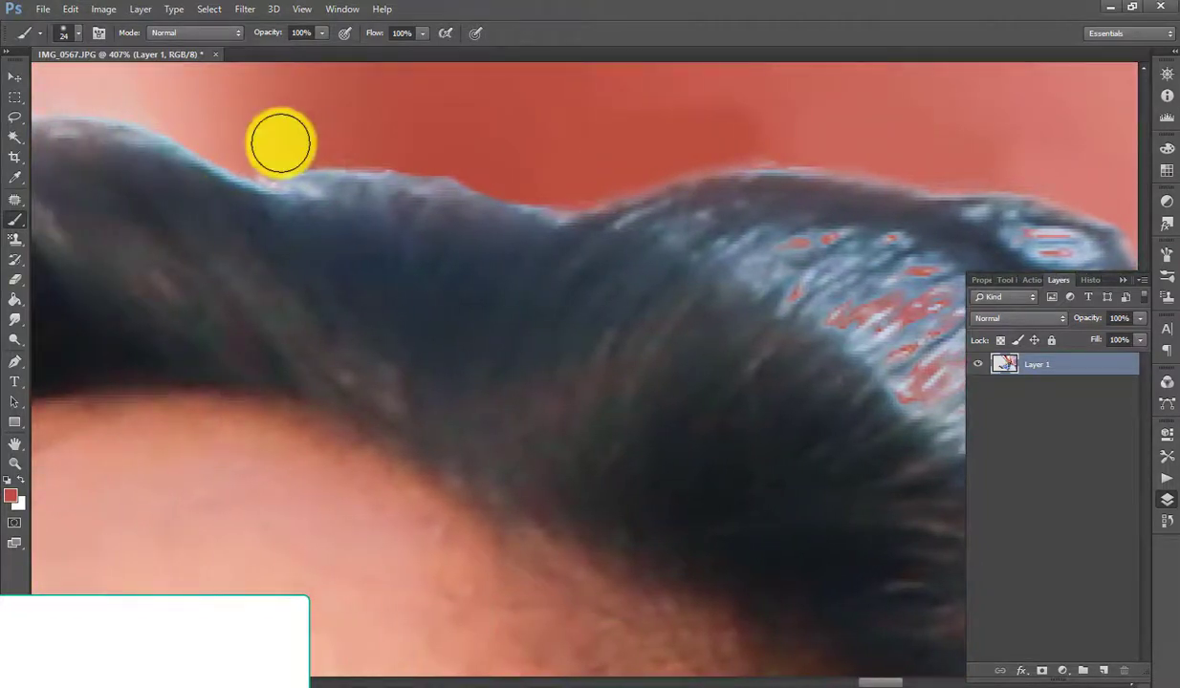
key("super")
left_click(266, 136)
left_click(392, 137)
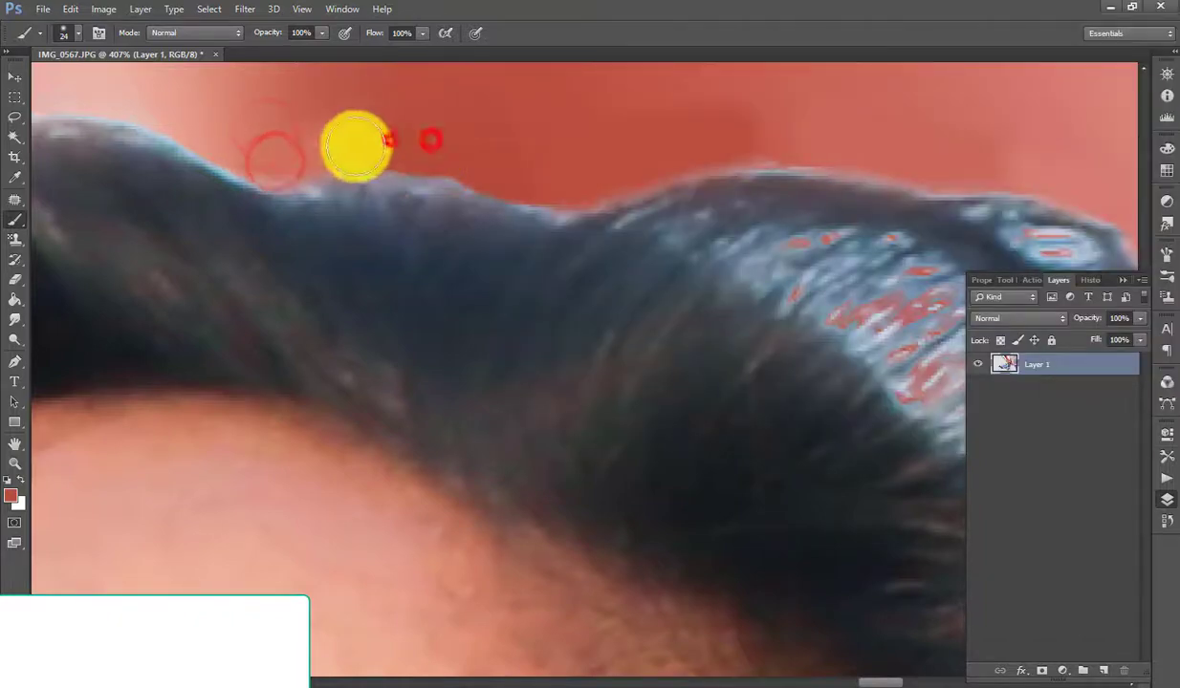
left_click(251, 150)
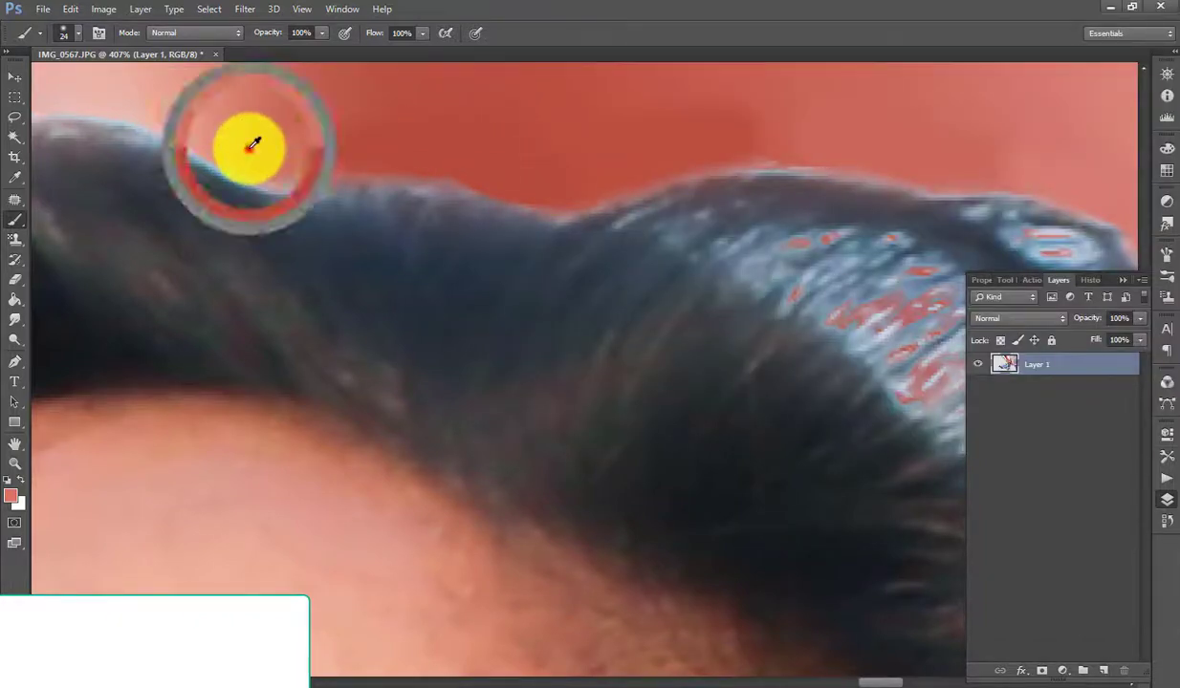
left_click(304, 157)
Paint over a stray orange dab beside the hair edge
scroll(234, 134, "up", 2)
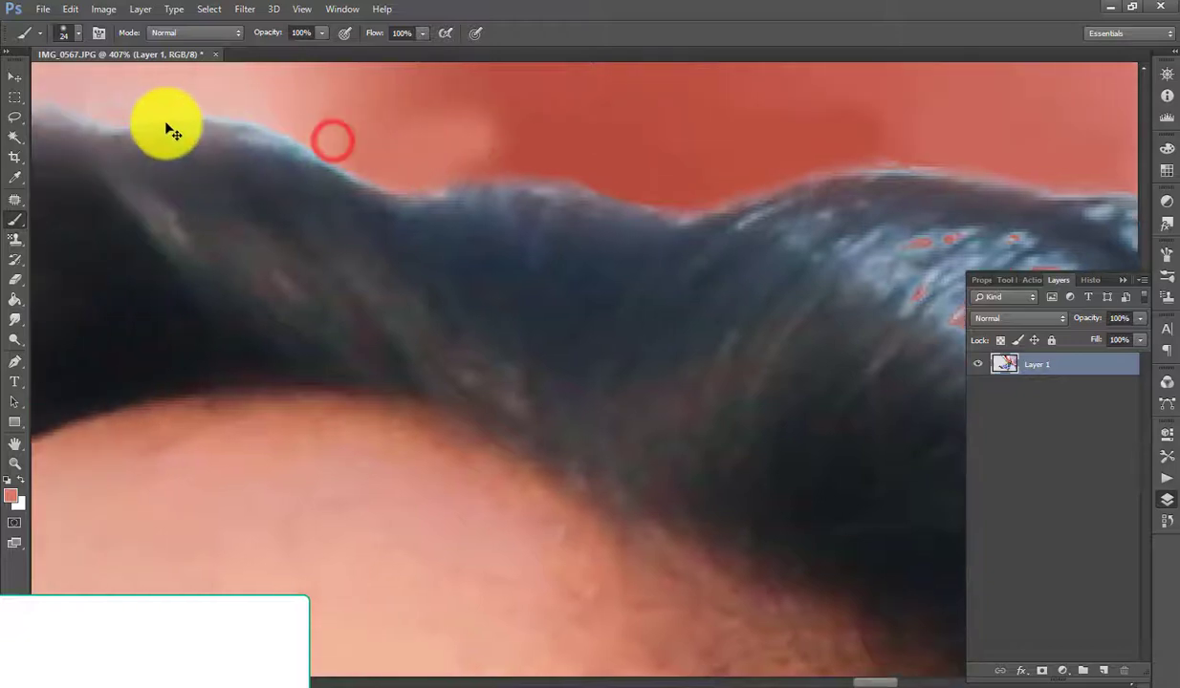
scroll(166, 126, "up", 2)
scroll(251, 126, "up", 2)
scroll(240, 144, "up", 2)
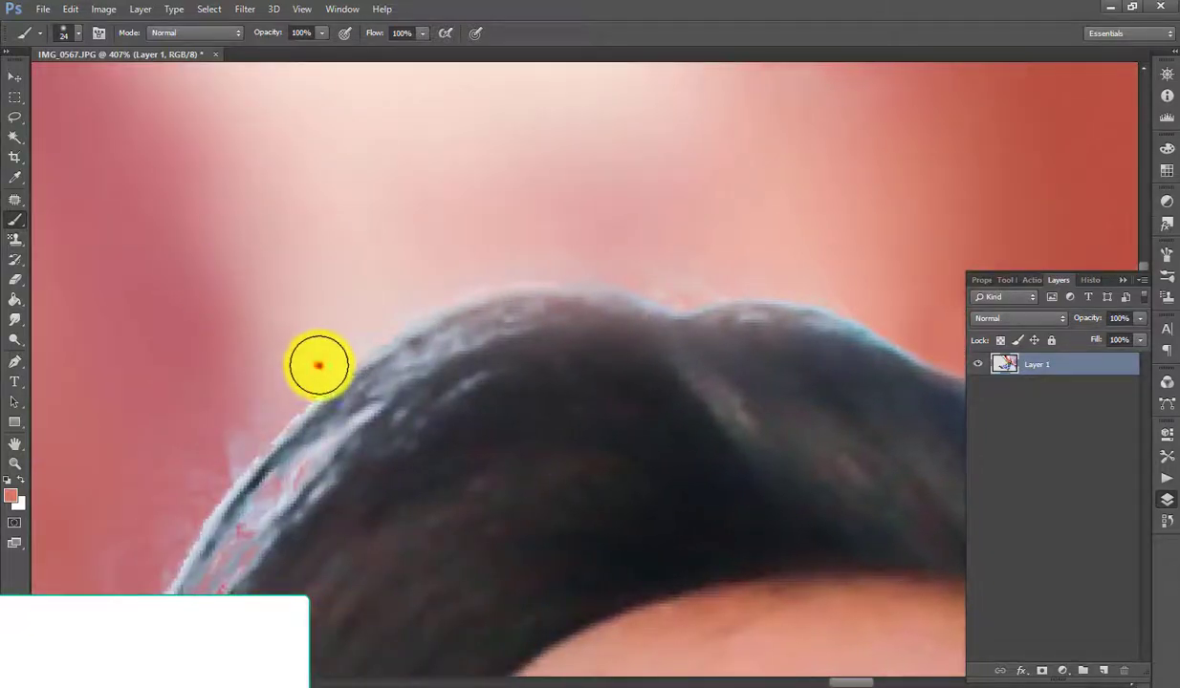
left_click(319, 364)
key("super")
key("Escape")
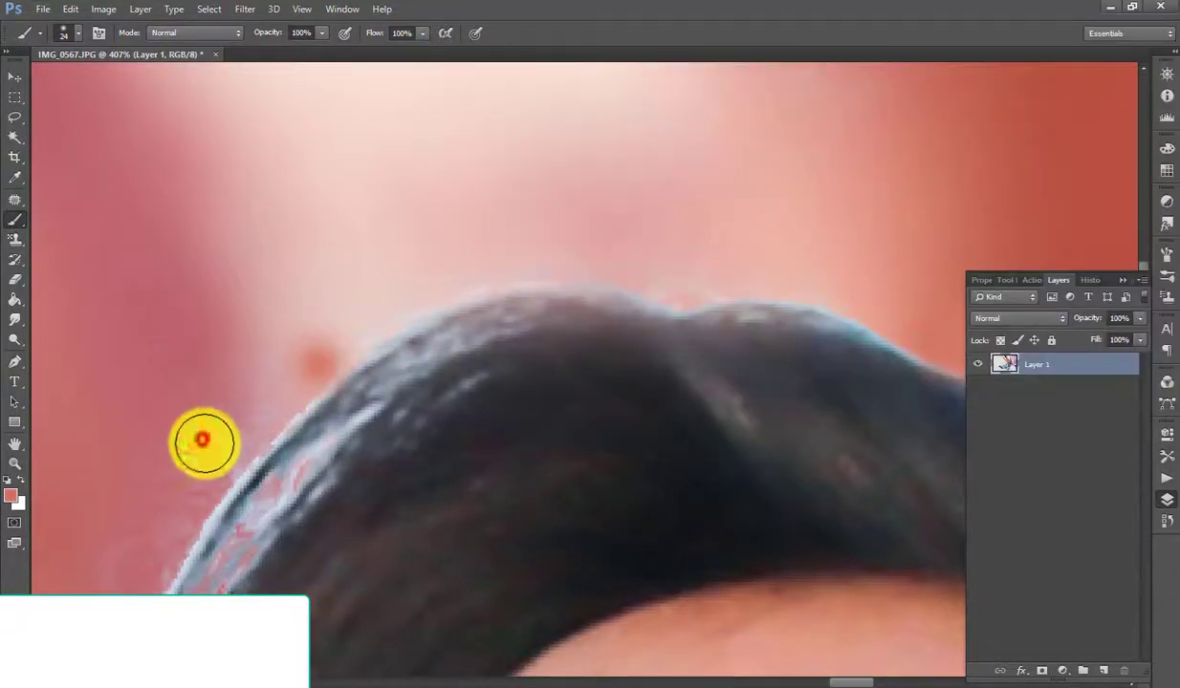
left_click(342, 347)
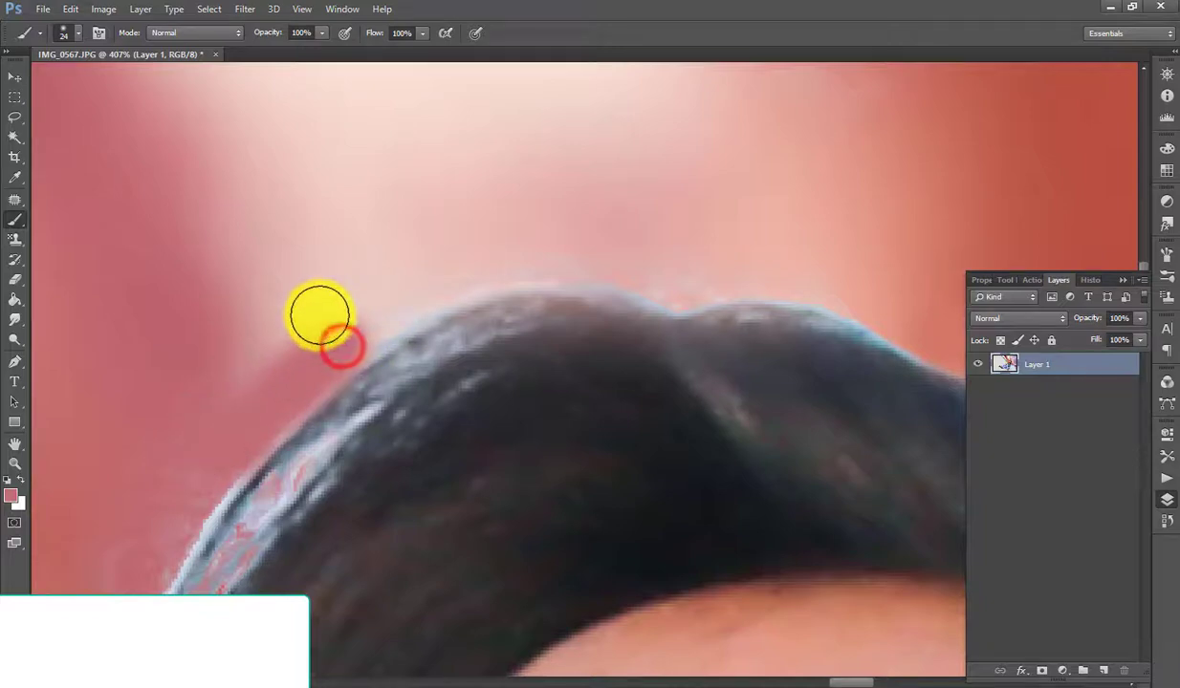
Sample the light pink background and dab it along the hair edge
left_click(330, 287)
left_click(284, 340)
left_click(261, 388)
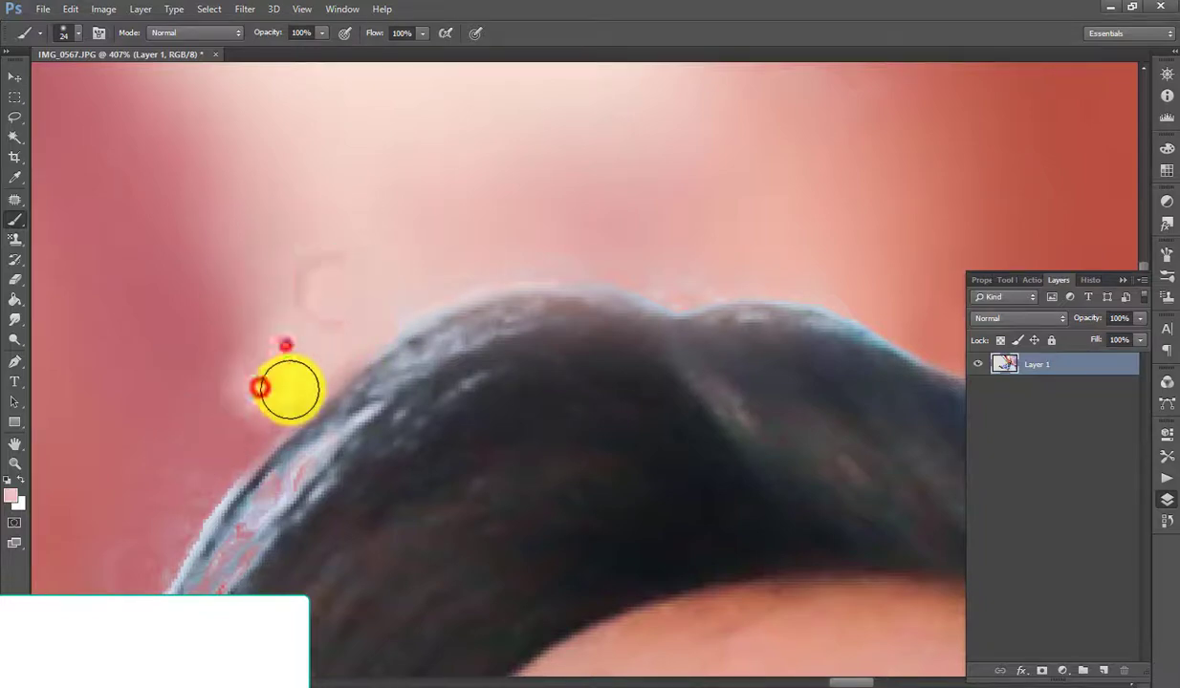
left_click(319, 376)
left_click(363, 328)
scroll(221, 282, "down", 5)
scroll(182, 411, "down", 1)
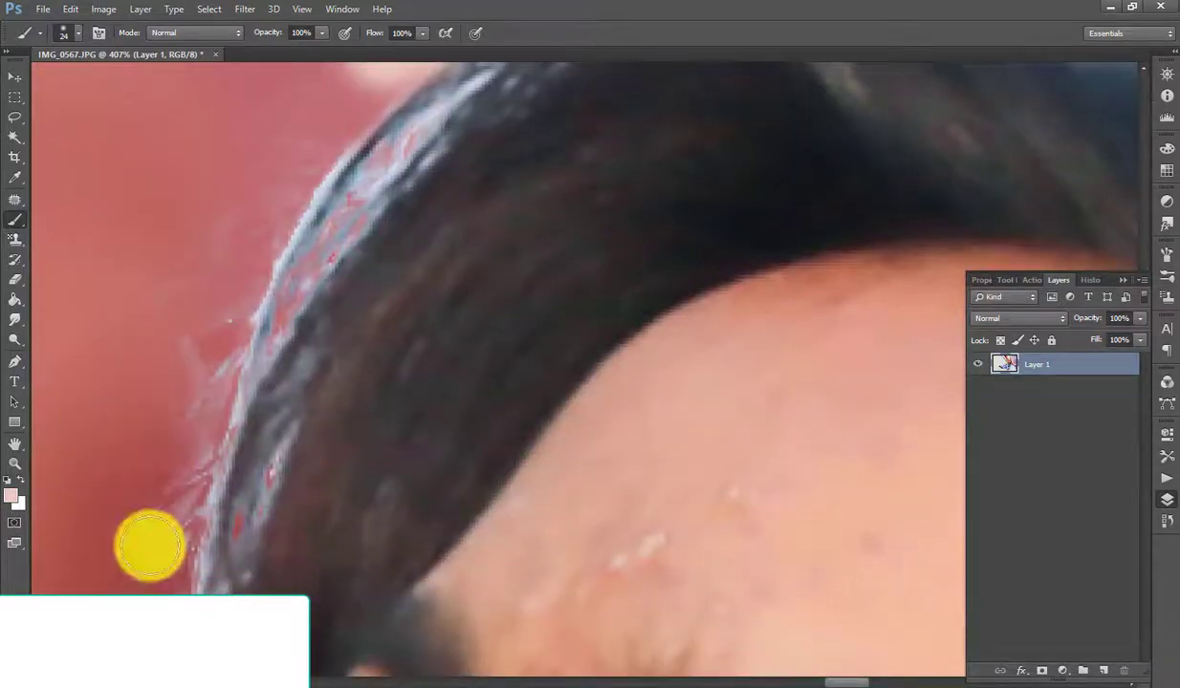
Sample the darker red background, dab it beside the hair, and set brush size 69
left_click(91, 525, "alt")
left_click(111, 557, "alt")
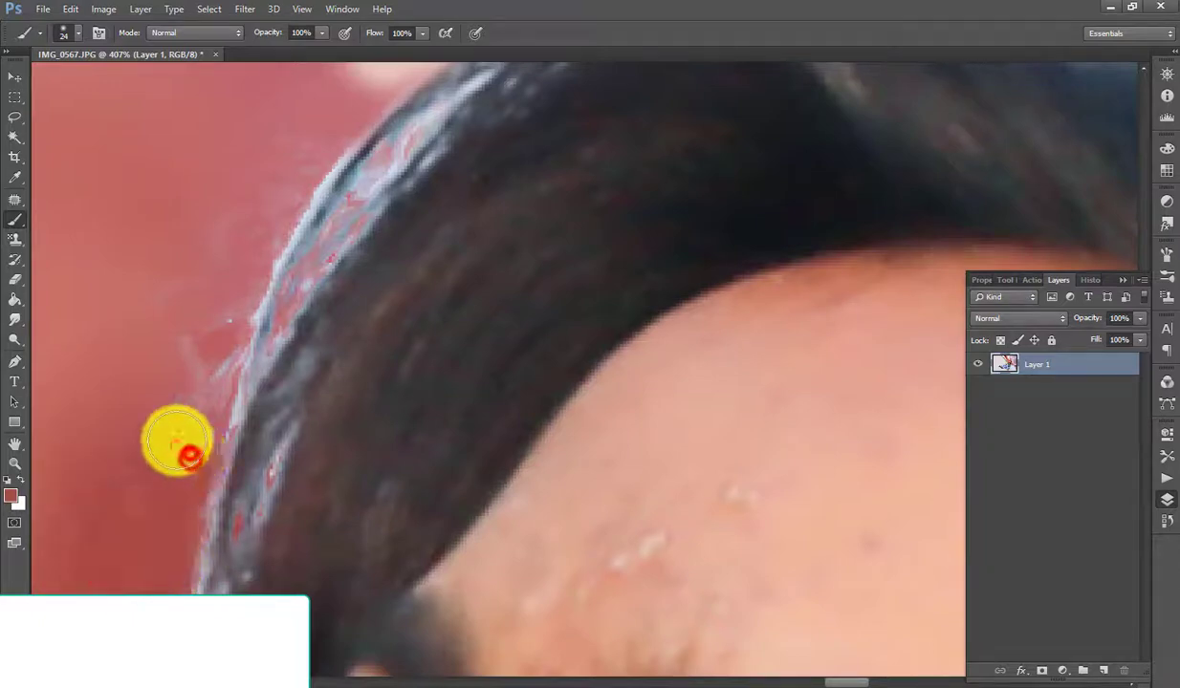
left_click(63, 33)
left_click(106, 74)
left_click(123, 401)
Paint red at brush size 69 over the bluish fringe by the forehead
left_click(159, 330)
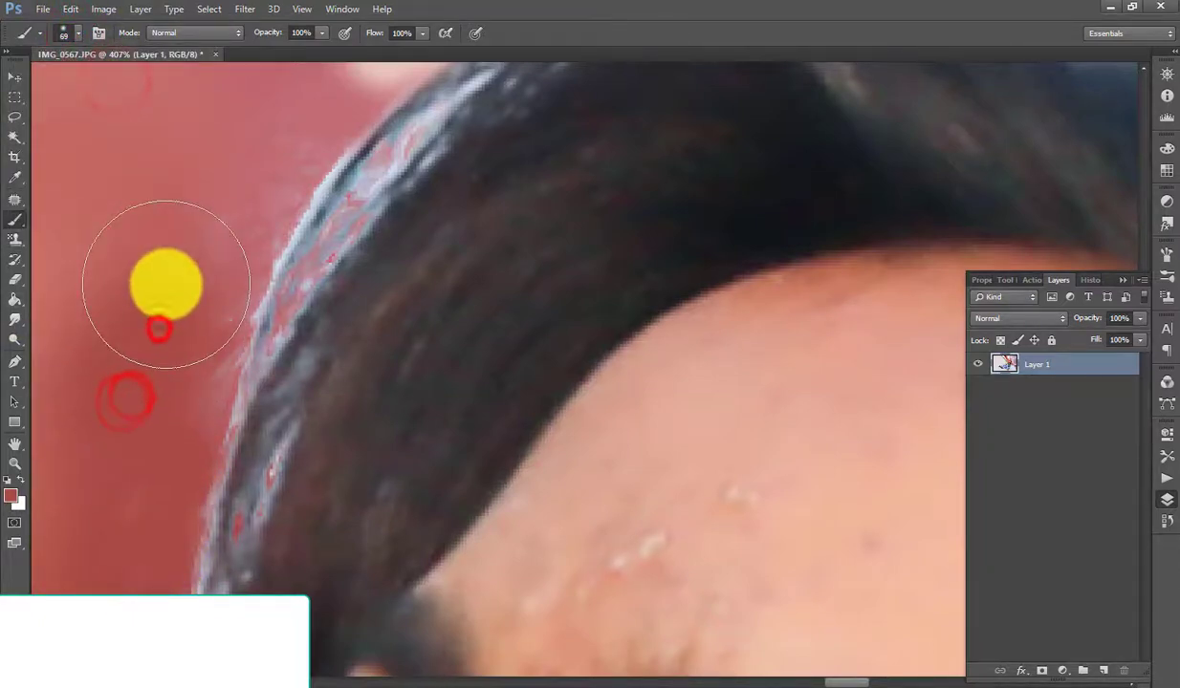
mouse_move(185, 276)
left_mouse_down()
mouse_move(245, 161)
mouse_move(324, 170)
left_mouse_up()
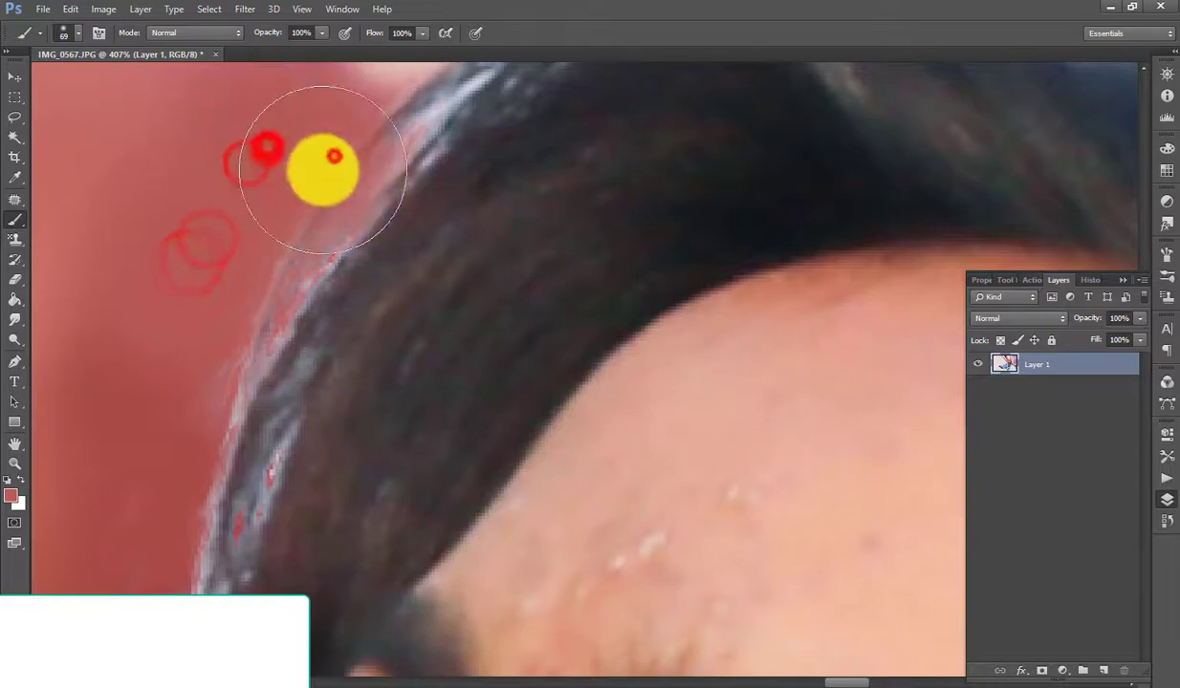
left_click(334, 156)
scroll(210, 182, "down", 3)
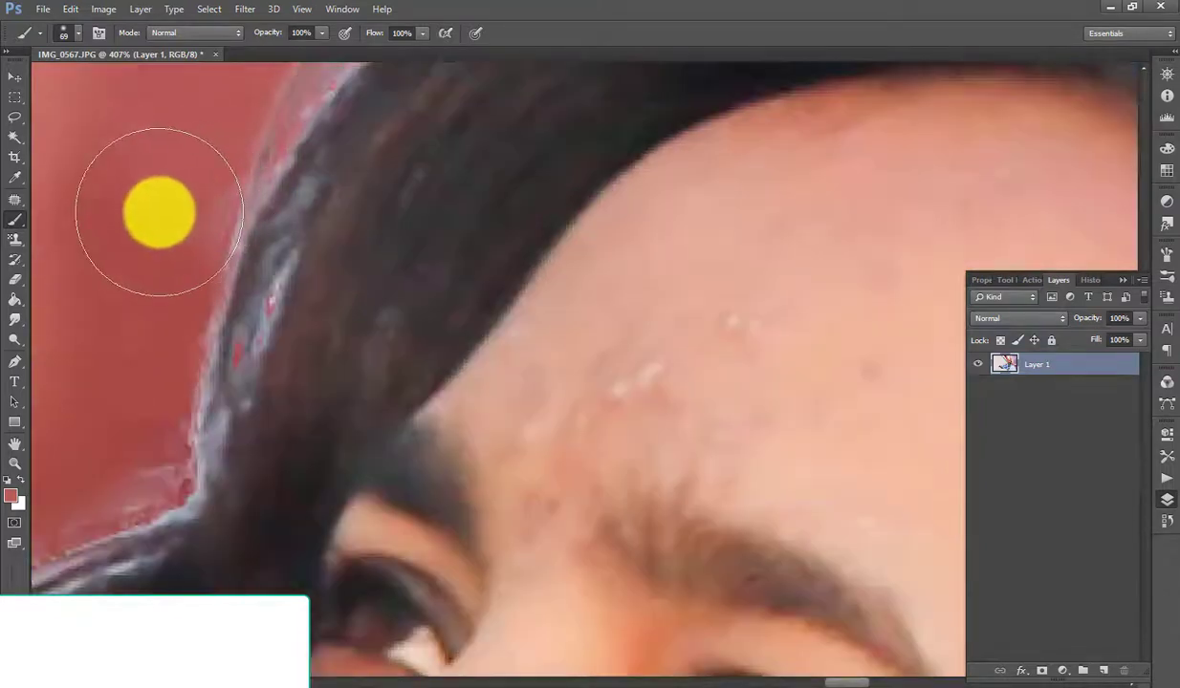
left_click(133, 211)
Zoom out to about 190% and sample a pinkish skin tone
scroll(143, 203, "down", 2)
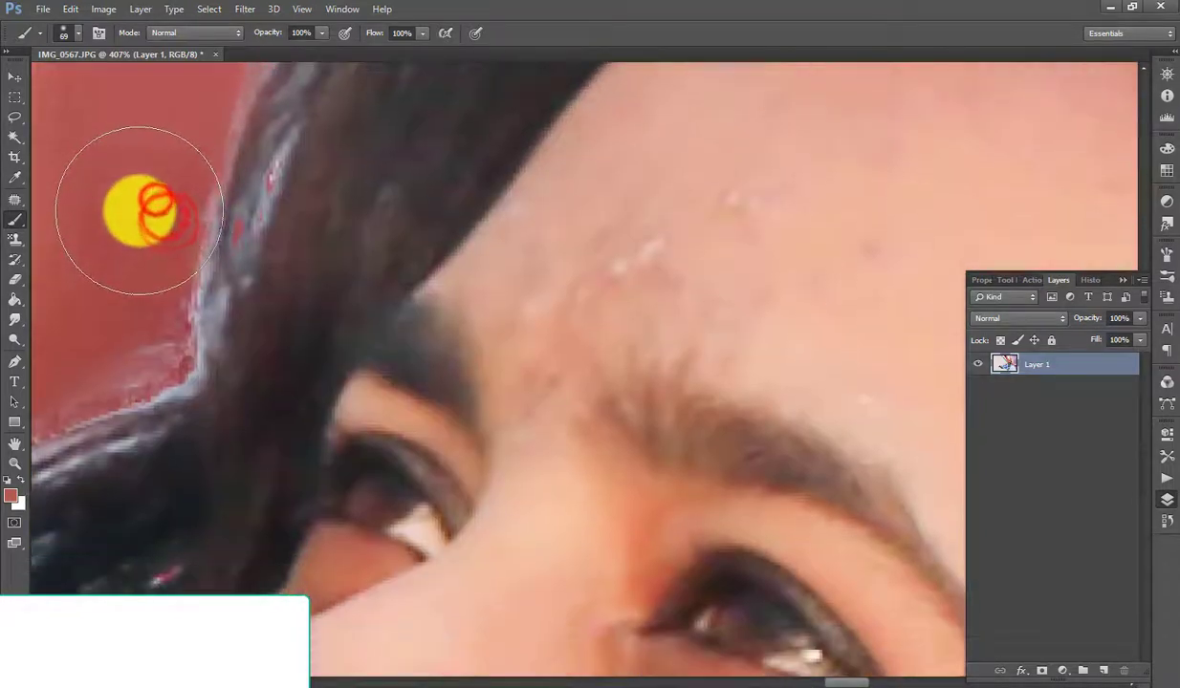
scroll(137, 206, "left", 3)
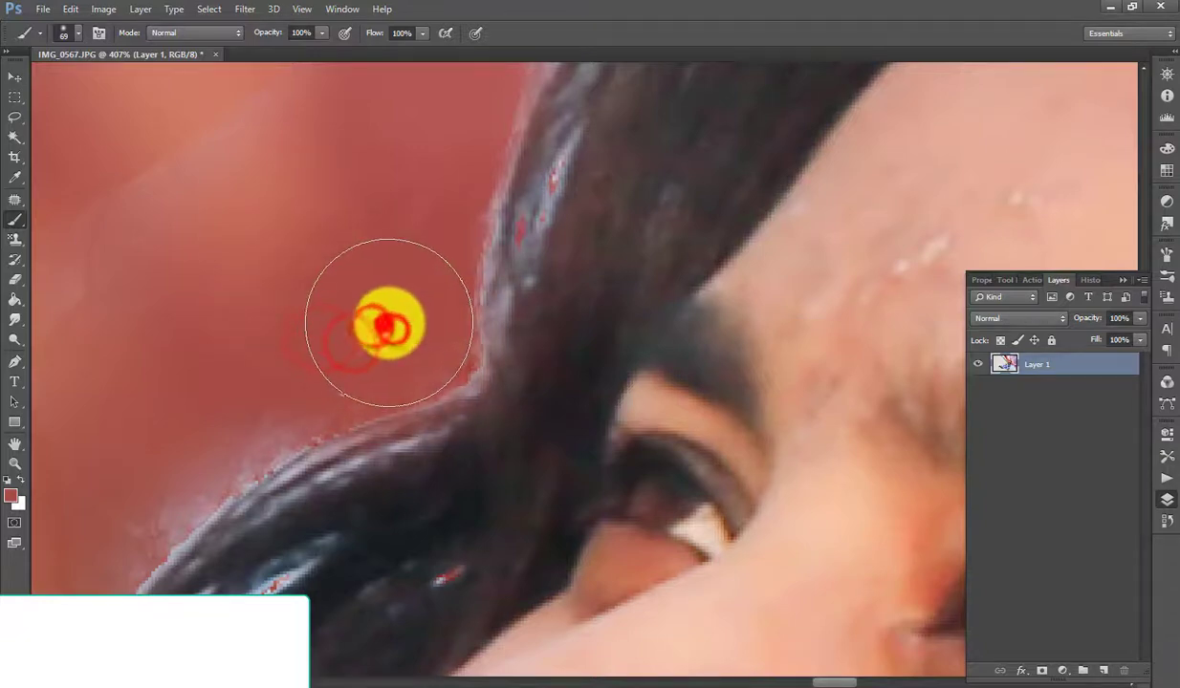
scroll(200, 400, "right", 1)
scroll(140, 336, "down", 3)
scroll(127, 334, "left", 3)
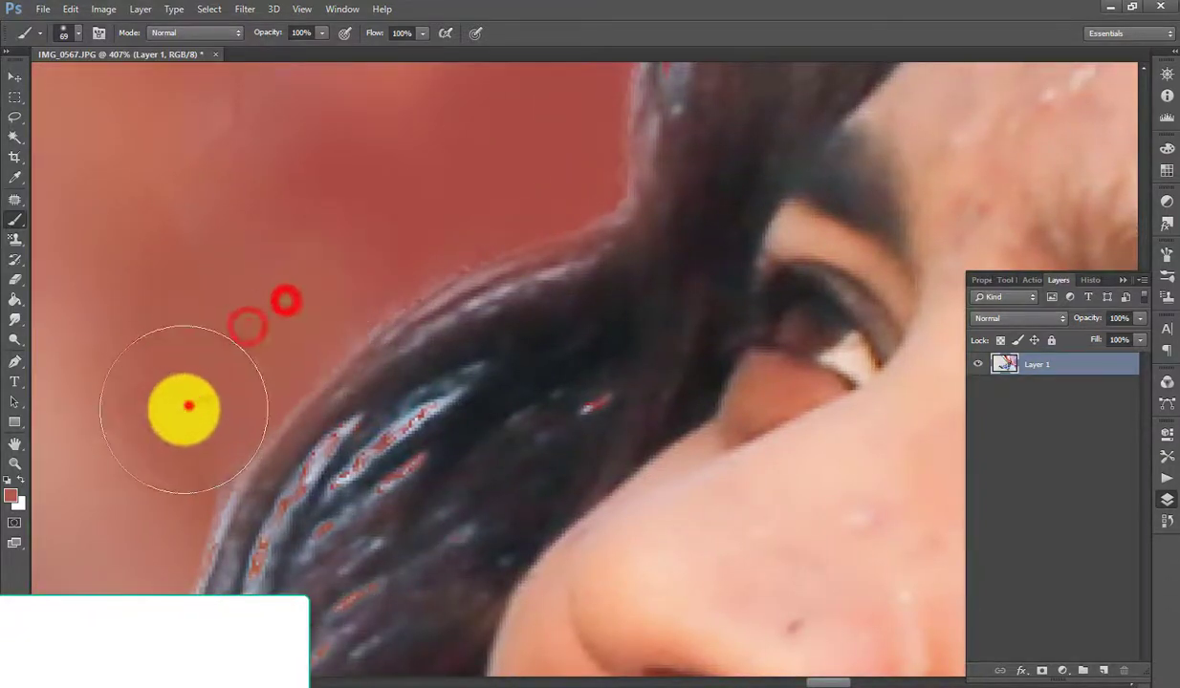
scroll(189, 409, "down", 2)
scroll(150, 374, "down", 3)
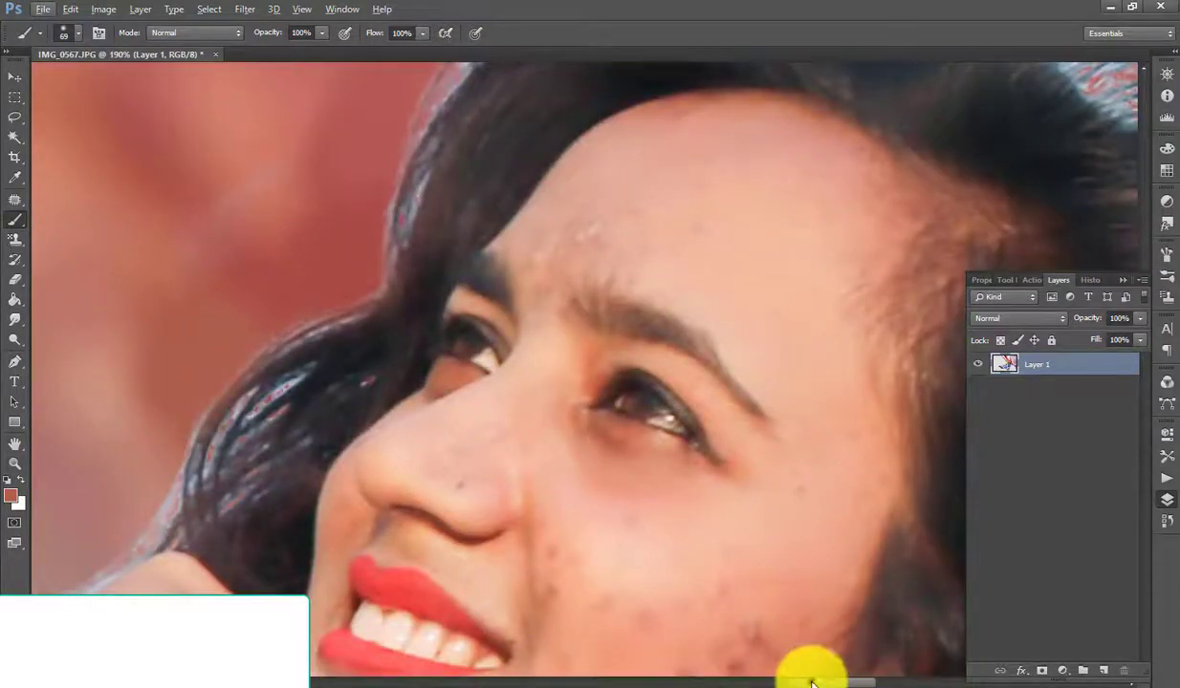
scroll(764, 660, "left", 4)
scroll(489, 496, "left", 1)
scroll(490, 495, "down", 1)
left_click(446, 516, "alt")
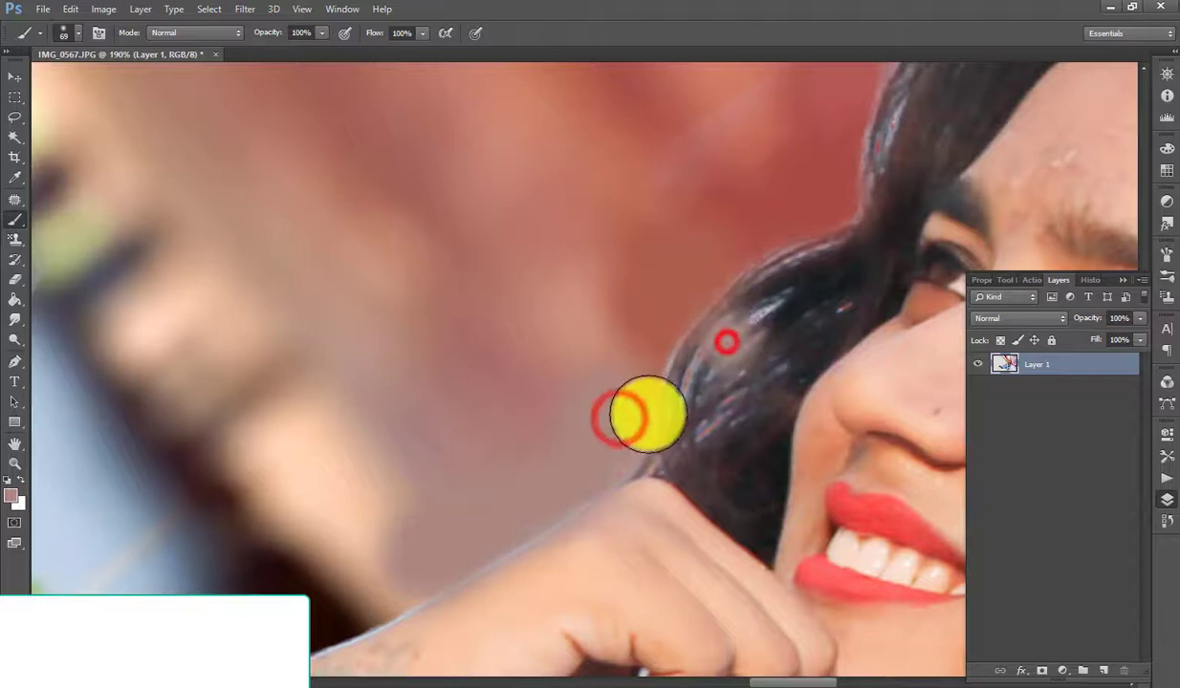
Switch to the Mixer Brush and smear colours down across the hair
right_click(16, 220)
left_click(60, 258)
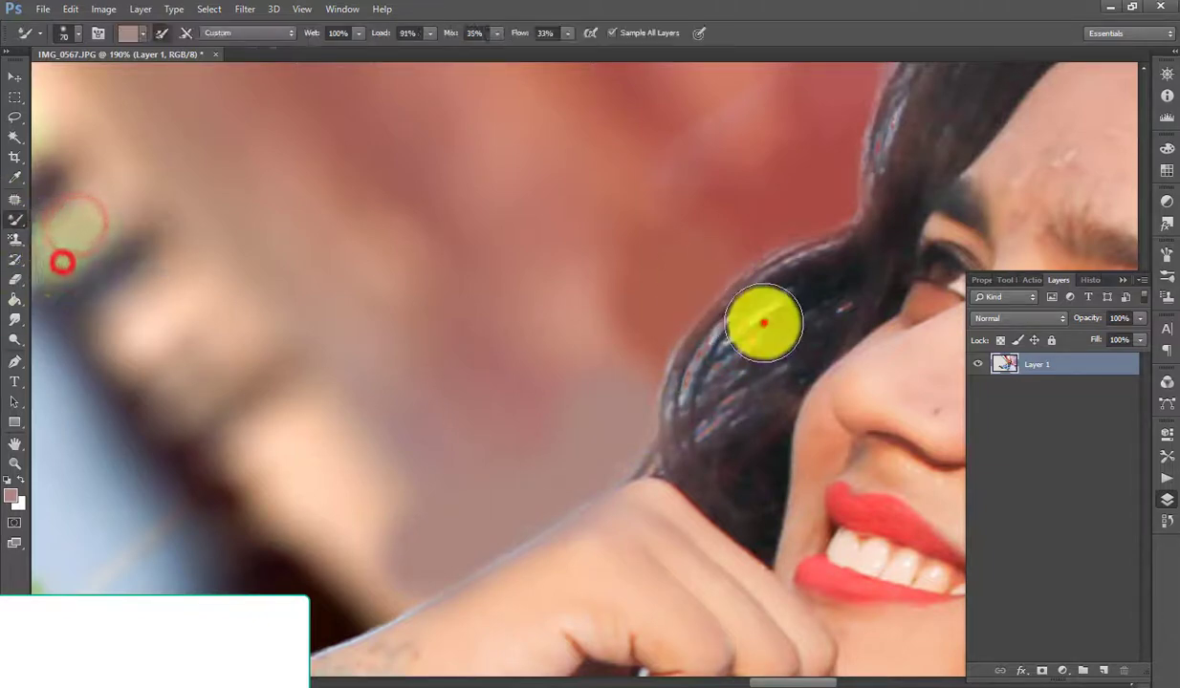
left_click_drag(758, 322, 690, 430)
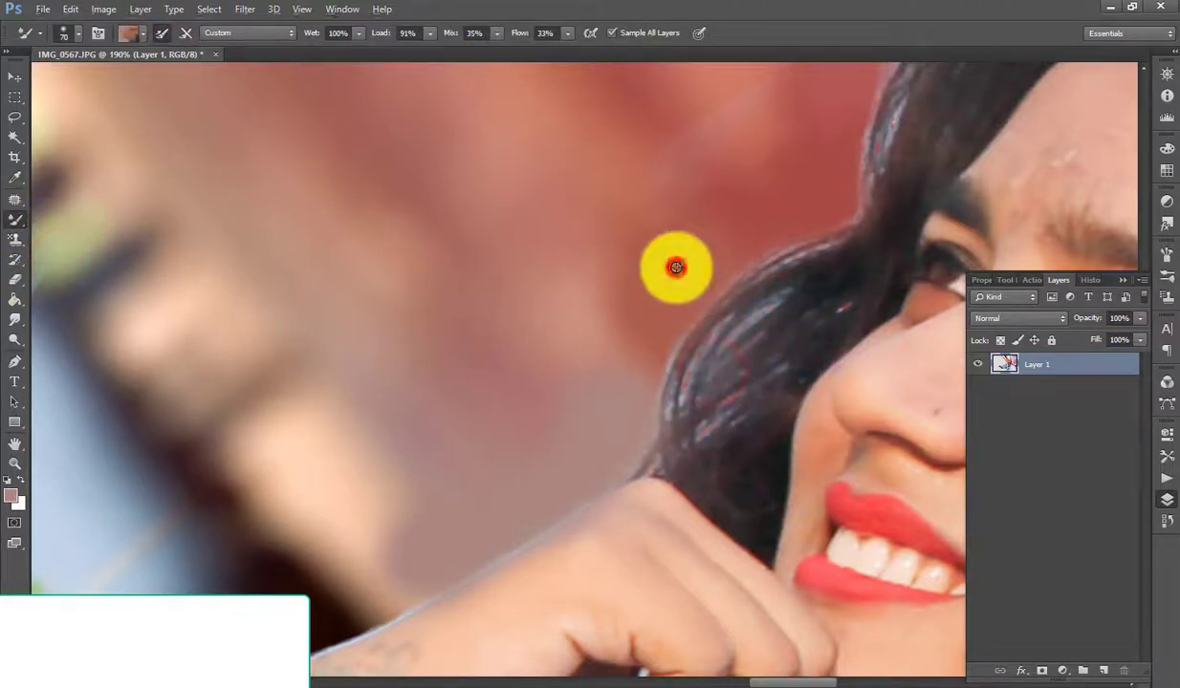
left_click_drag(676, 267, 706, 403)
scroll(729, 156, "up", 2)
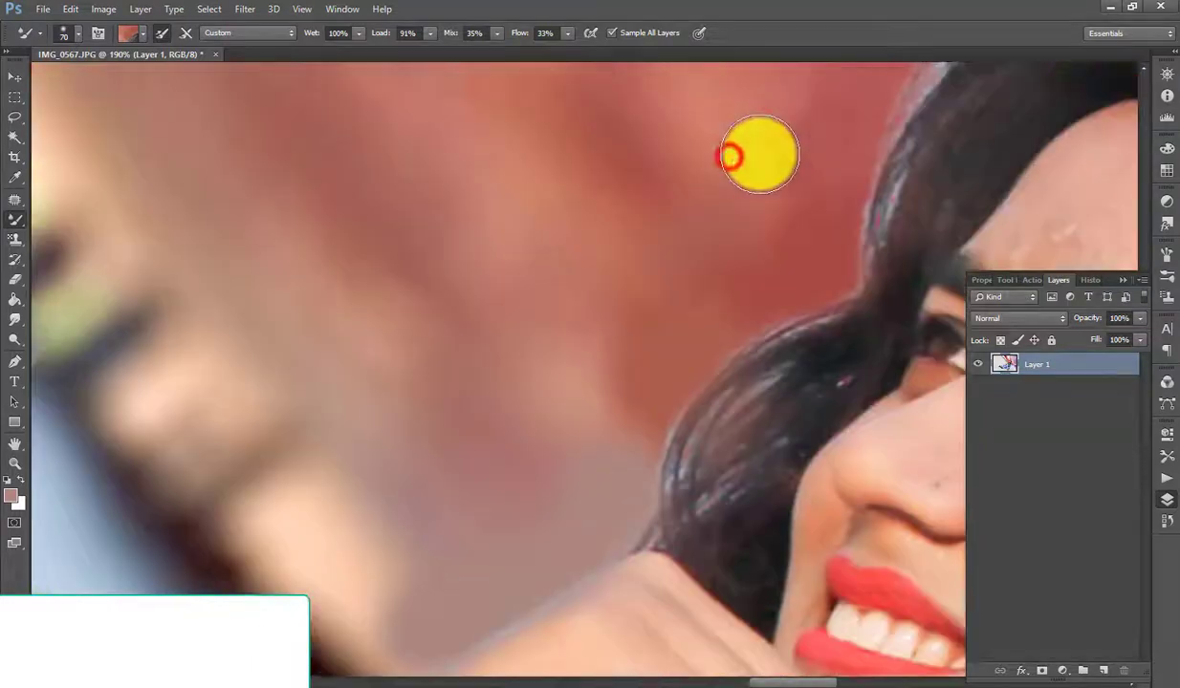
scroll(792, 191, "up", 2)
scroll(932, 165, "up", 2)
Dab the red streaks in the hair until they blend in
left_click_drag(820, 258, 770, 214)
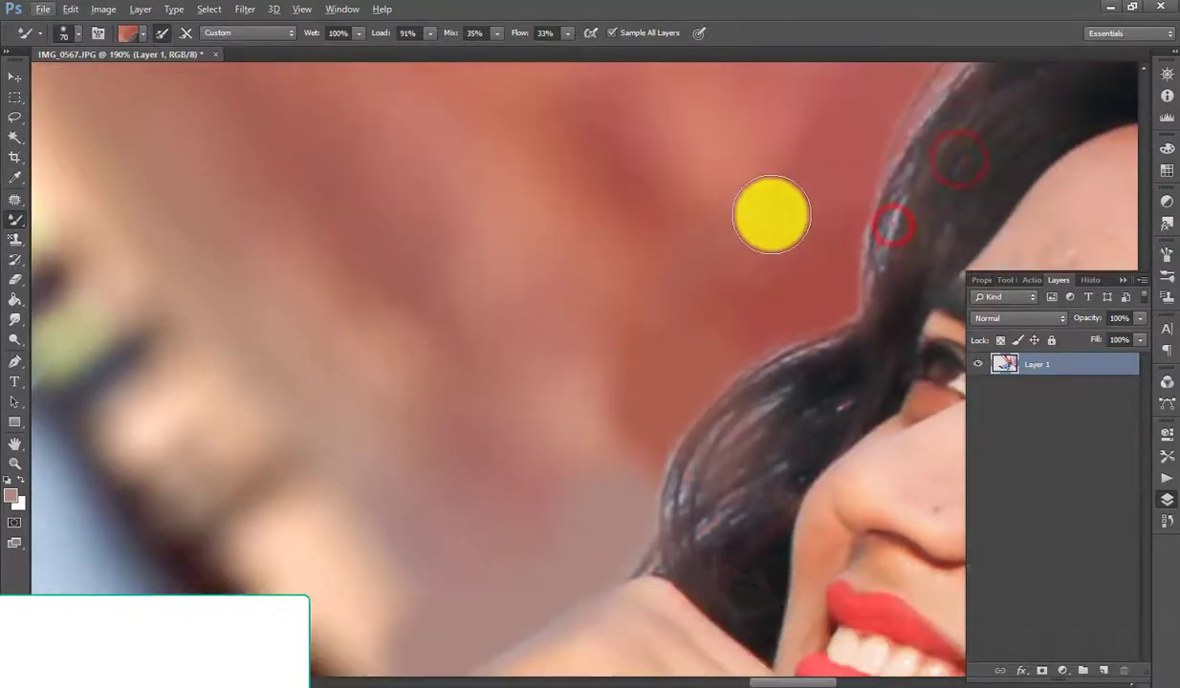
scroll(755, 201, "down", 5)
scroll(922, 180, "up", 2)
scroll(614, 201, "up", 5)
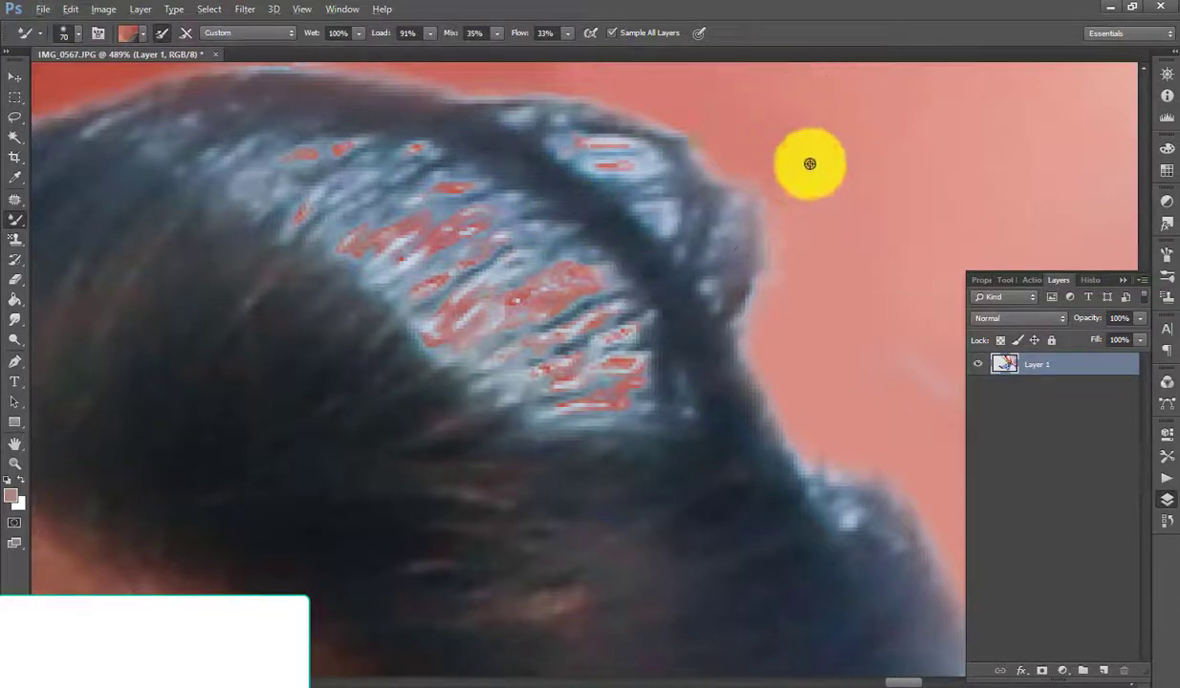
left_click(803, 160)
left_click(570, 292)
left_click(493, 274)
left_click(448, 263)
left_click(361, 209)
left_click(337, 194)
left_click(605, 171)
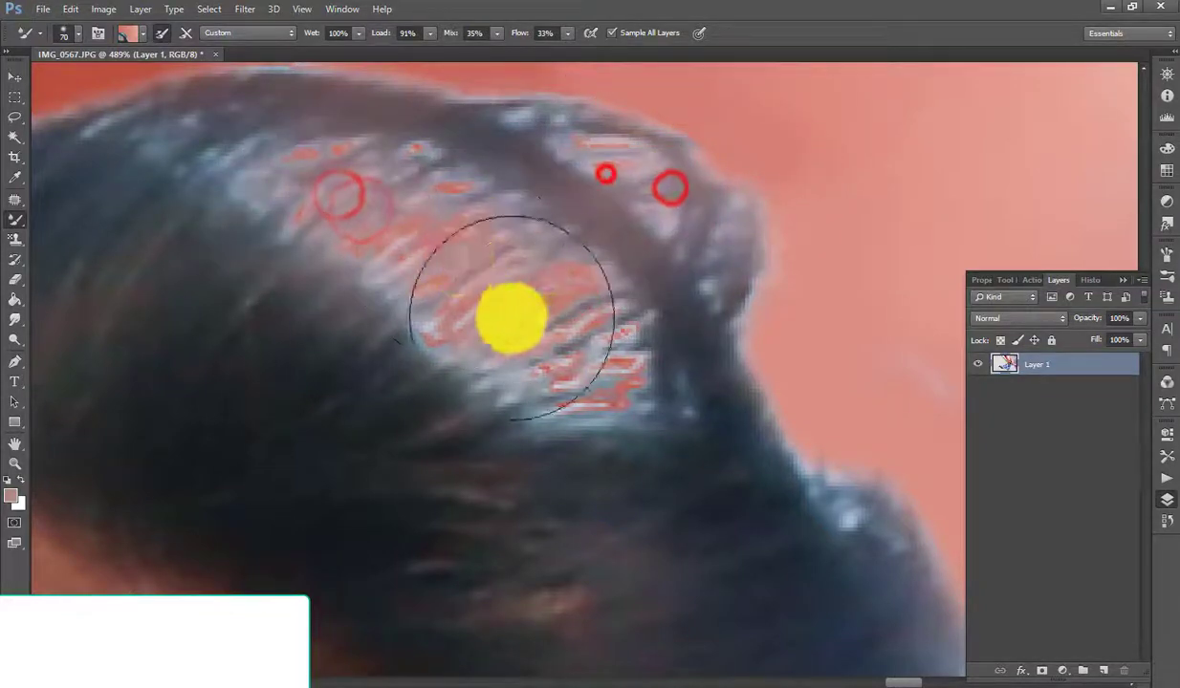
left_click(542, 324)
Zoom out to view the whole photo
left_click_drag(566, 321, 581, 251)
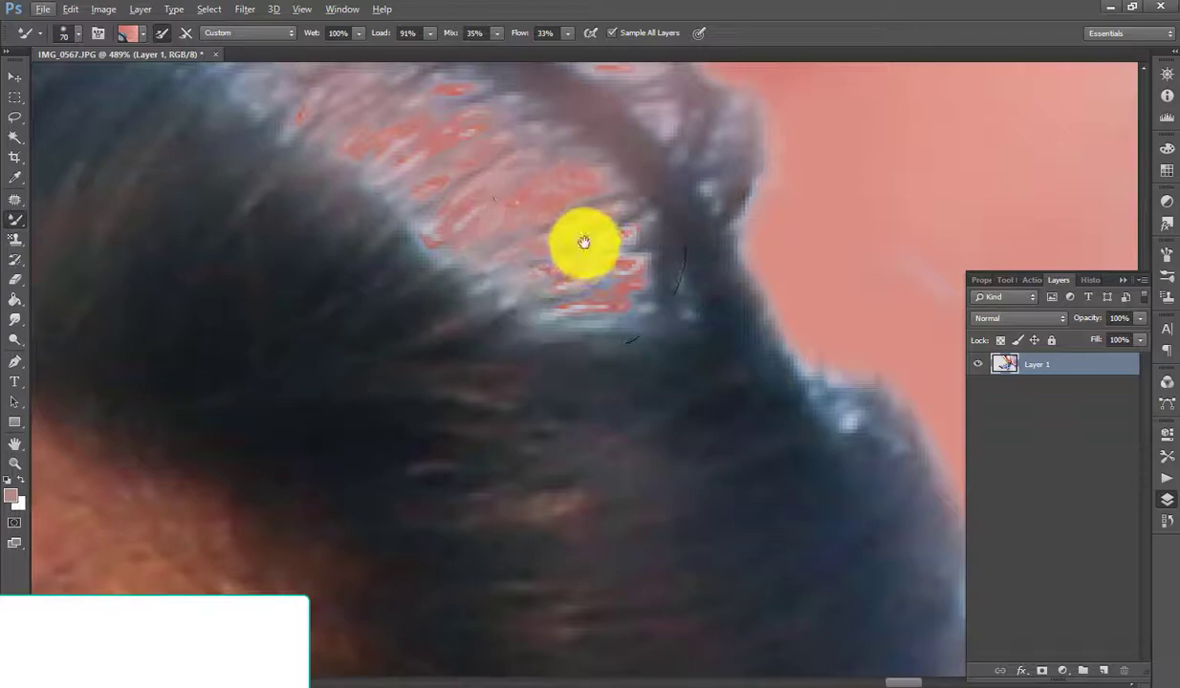
scroll(585, 235, "down", 5)
scroll(584, 233, "down", 3)
scroll(585, 232, "down", 1)
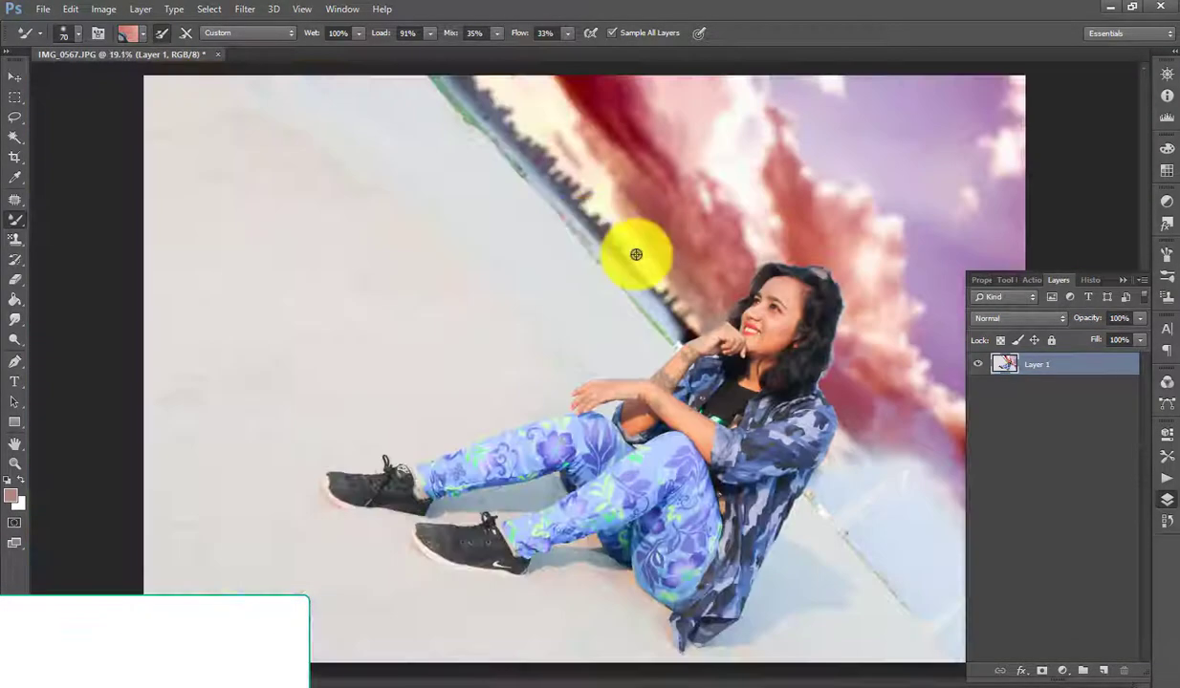
Zoom into the face and blend the skin across both cheeks with the Mixer Brush
scroll(874, 282, "up", 2)
scroll(901, 245, "up", 2)
scroll(545, 339, "up", 1)
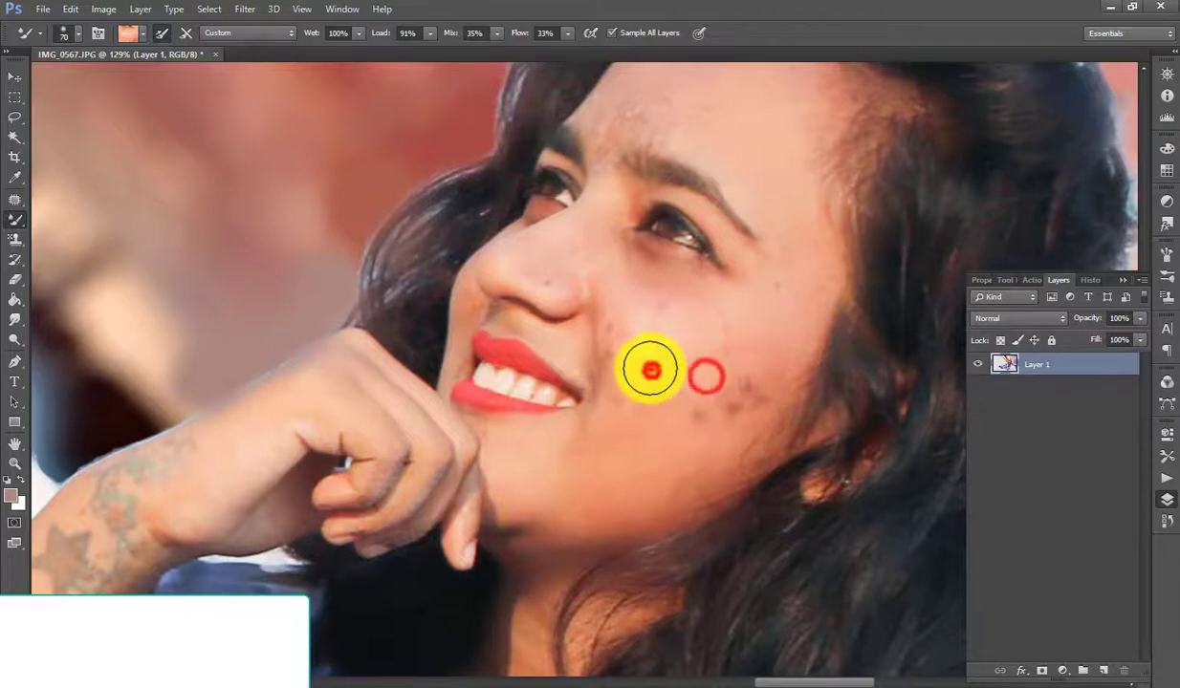
left_click_drag(703, 406, 745, 395)
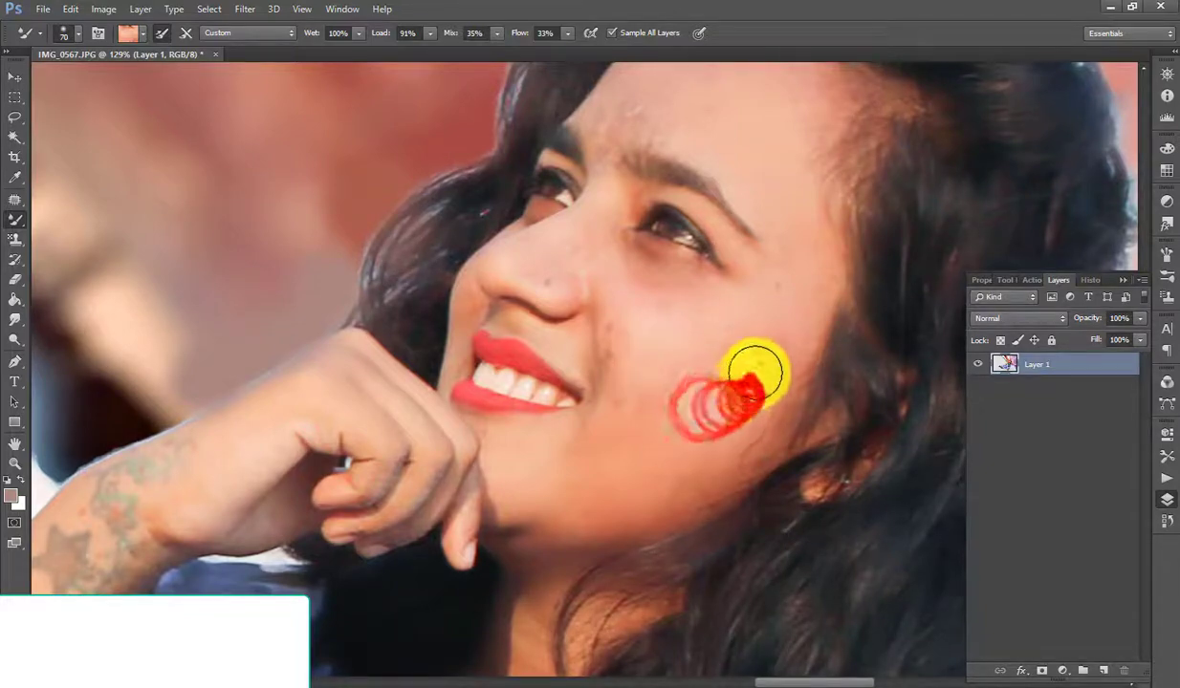
left_click(754, 364)
left_click(750, 410)
left_click(719, 409)
left_click(688, 406)
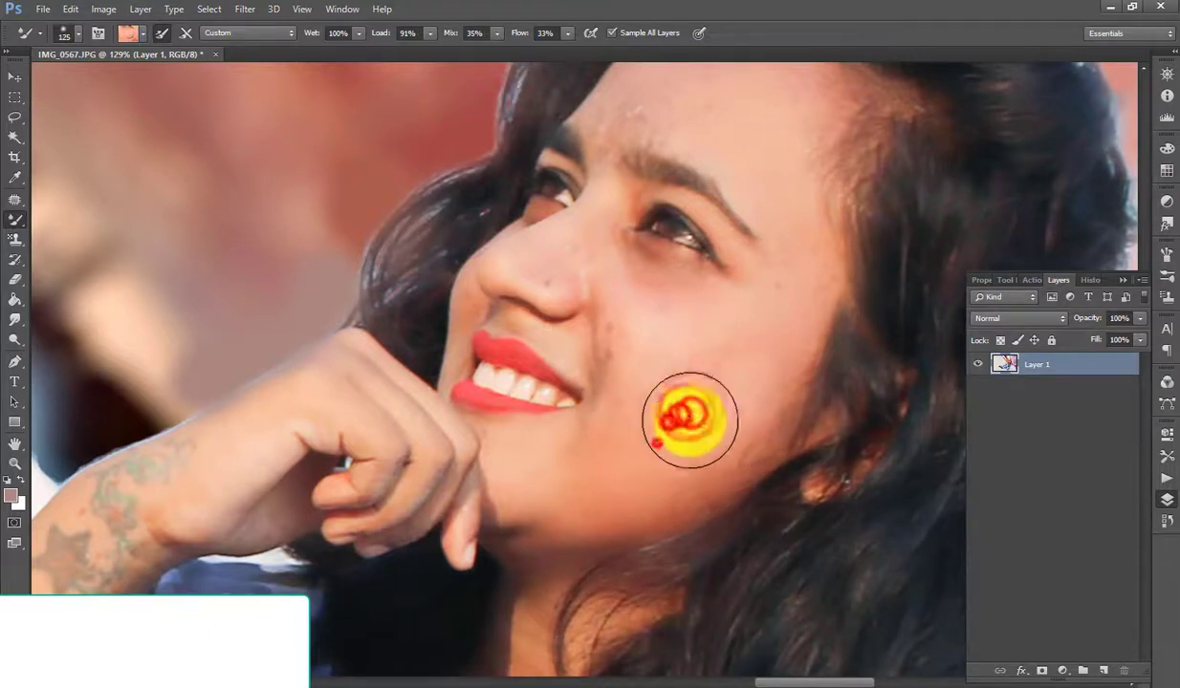
left_click_drag(691, 411, 758, 314)
left_click(755, 325)
With a slightly smaller brush, smooth the skin near the chin and cheek
key("bracketleft")
left_click(656, 335)
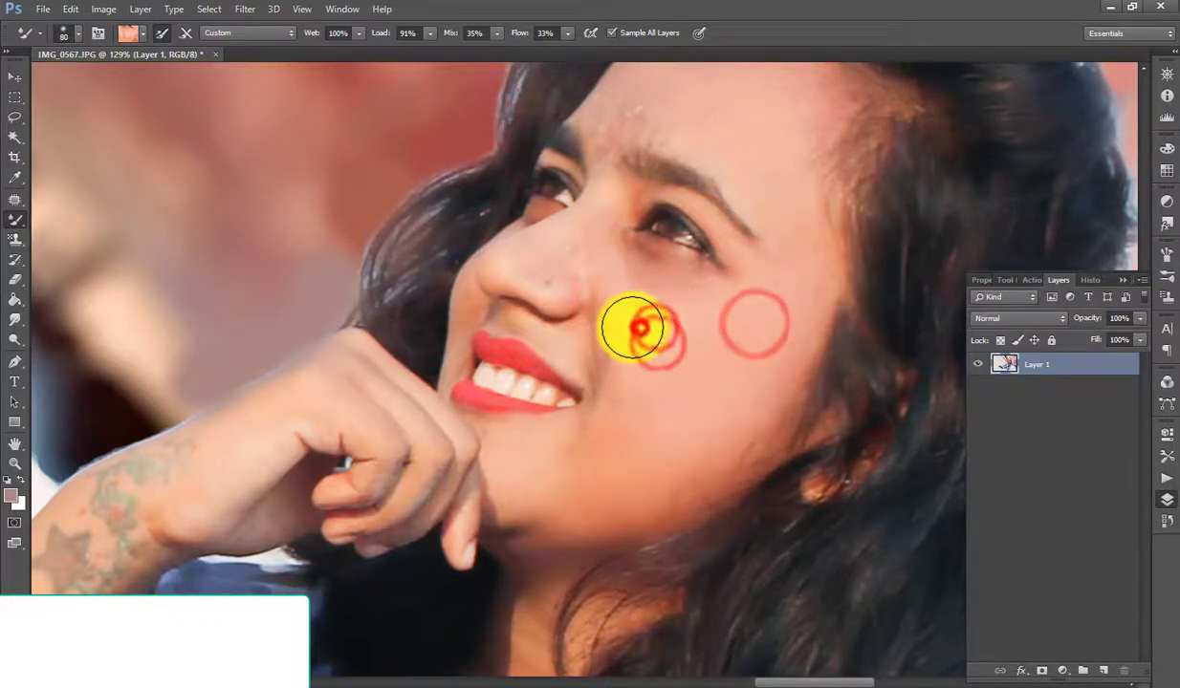
left_click_drag(625, 333, 624, 413)
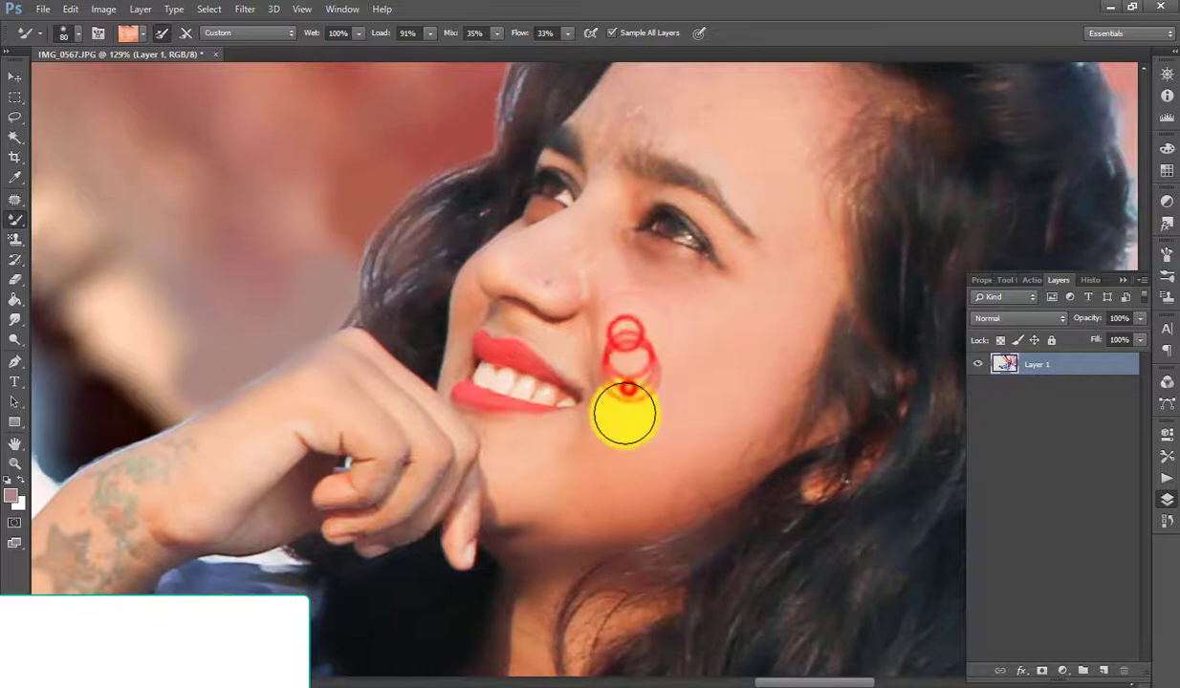
left_click(608, 420)
left_click(625, 339)
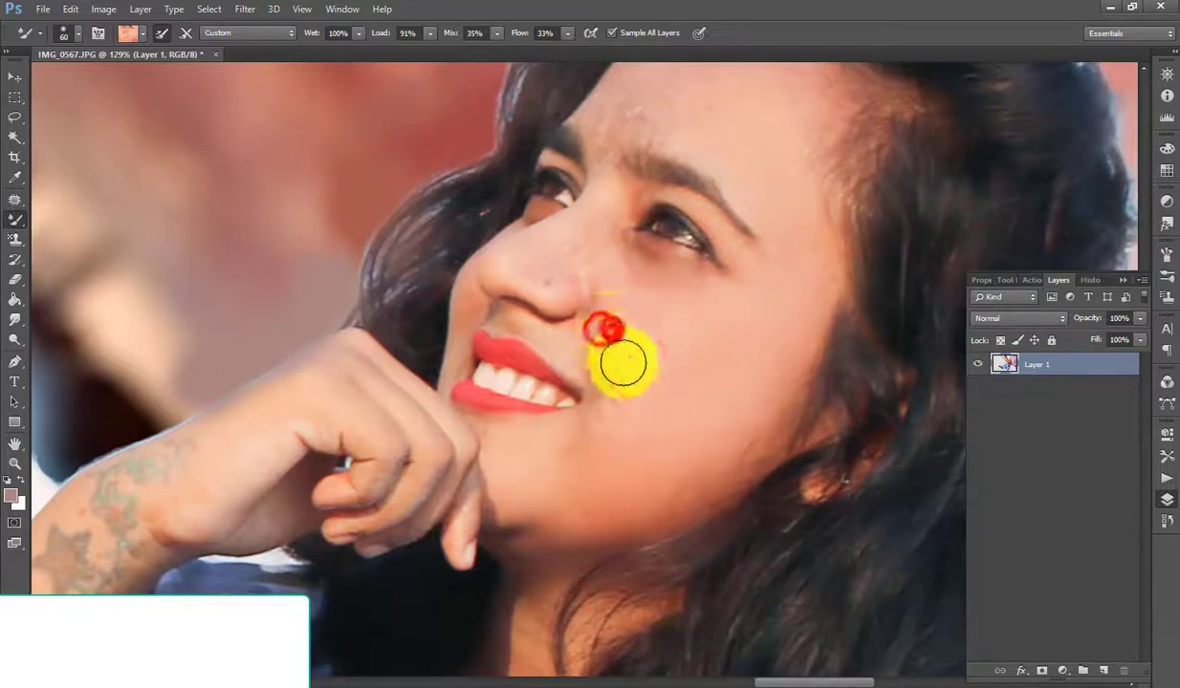
left_click(621, 377)
Smooth the skin across the upper and middle forehead
scroll(584, 329, "up", 2)
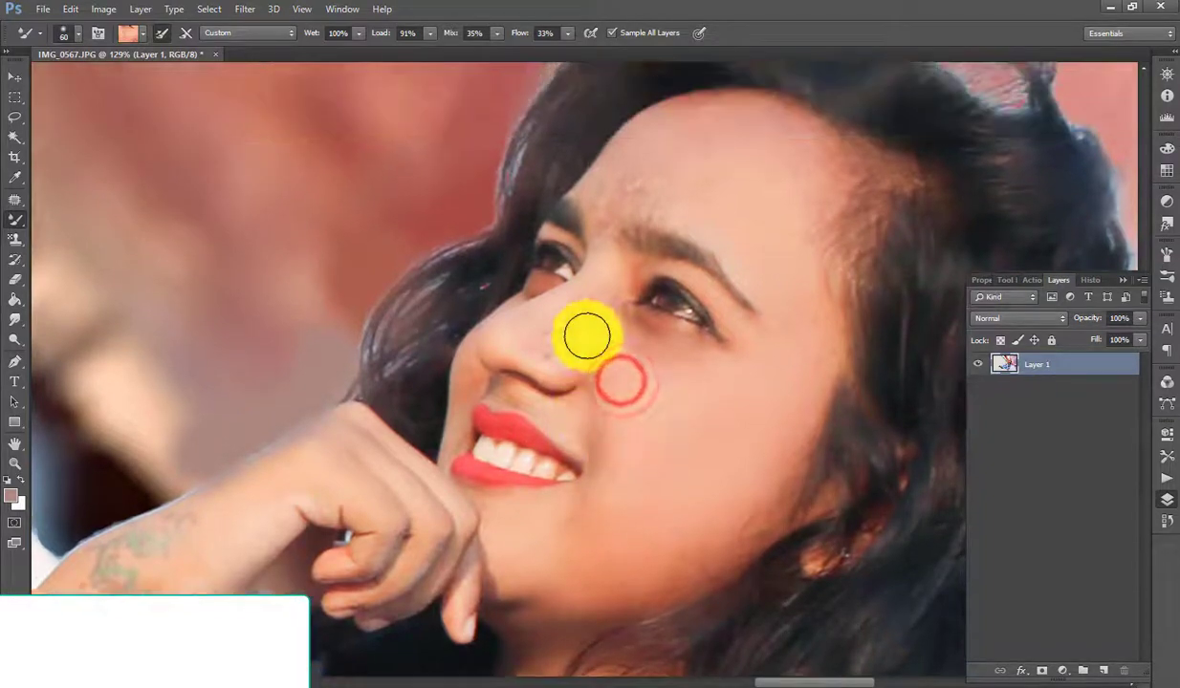
scroll(784, 241, "up", 2)
left_click(755, 222)
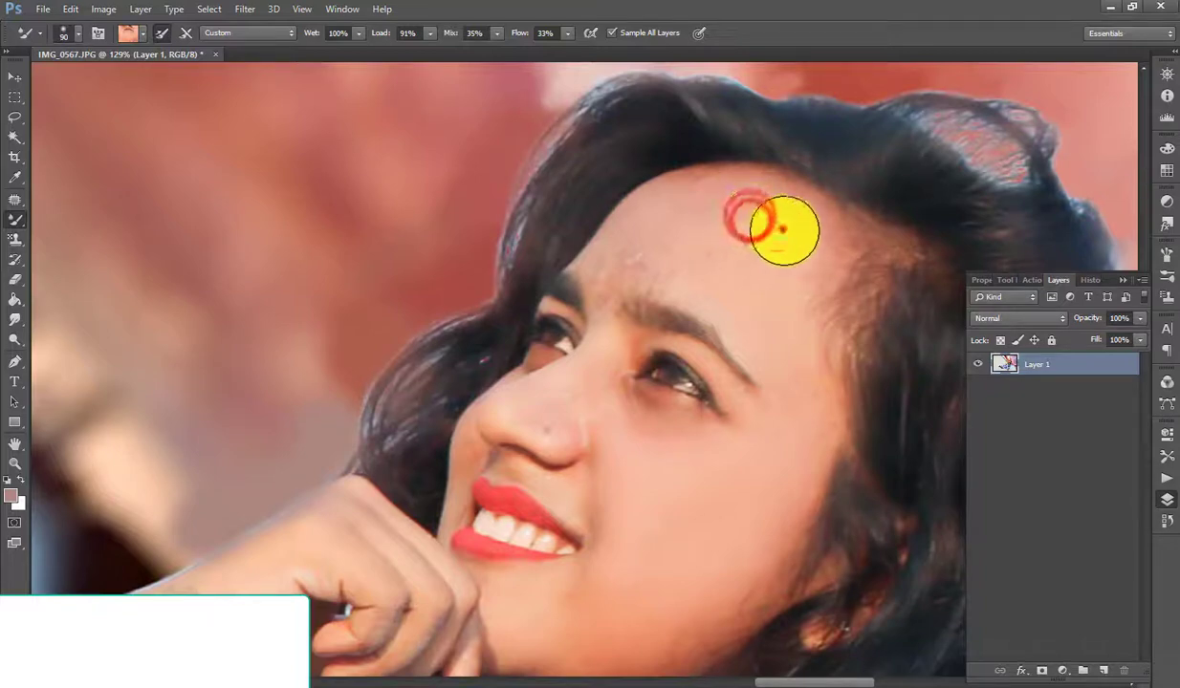
left_click(728, 256)
left_click(691, 218)
left_click(667, 218)
left_click(626, 254)
left_click(734, 205)
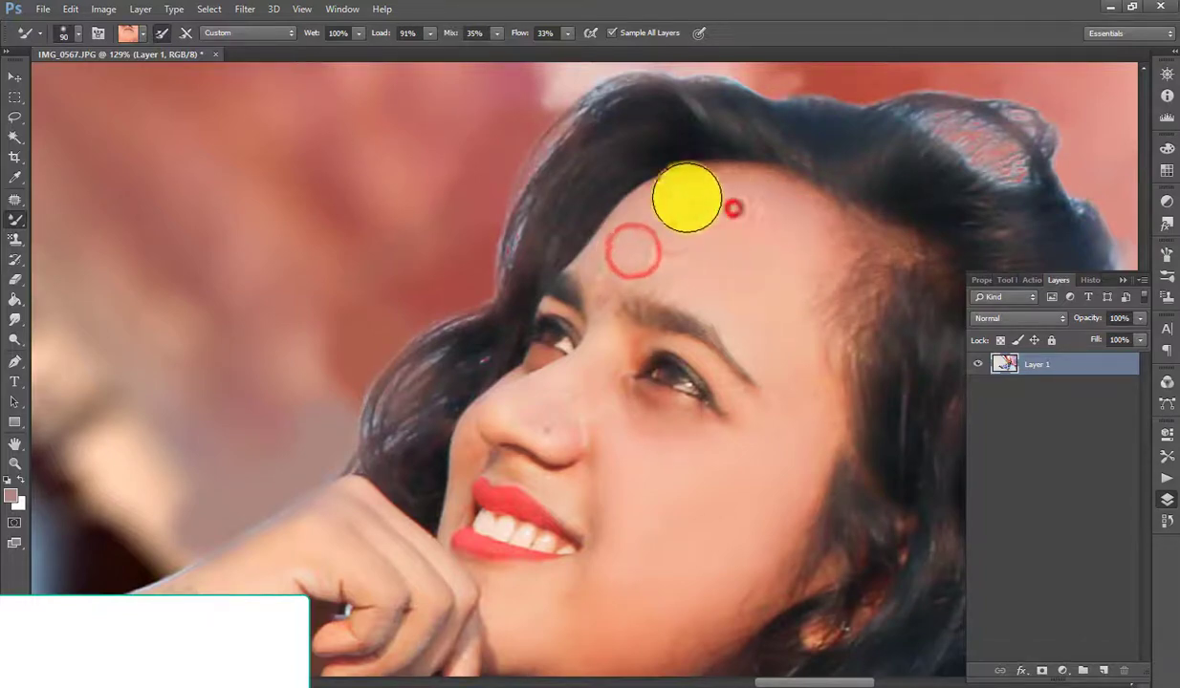
left_click(646, 276)
left_click_drag(623, 254, 687, 262)
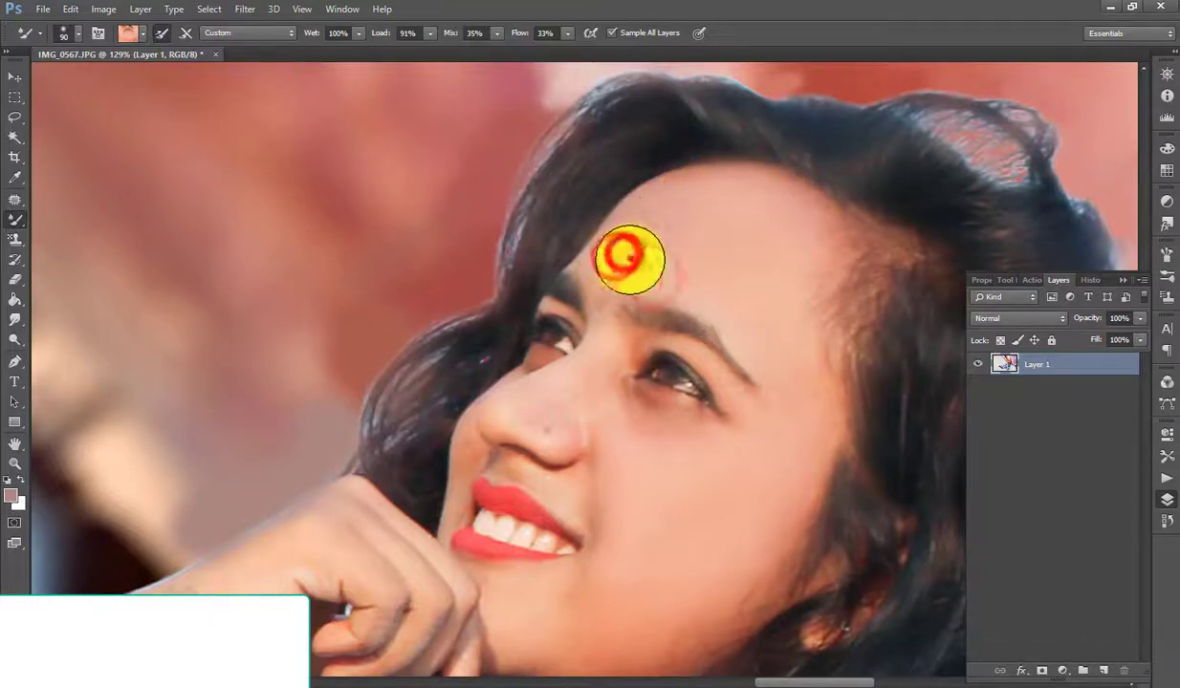
With a smaller brush, blend the lower forehead, between the eyebrows and the nose bridge
key("bracketleft")
key("bracketleft")
key("bracketleft")
left_click(648, 266)
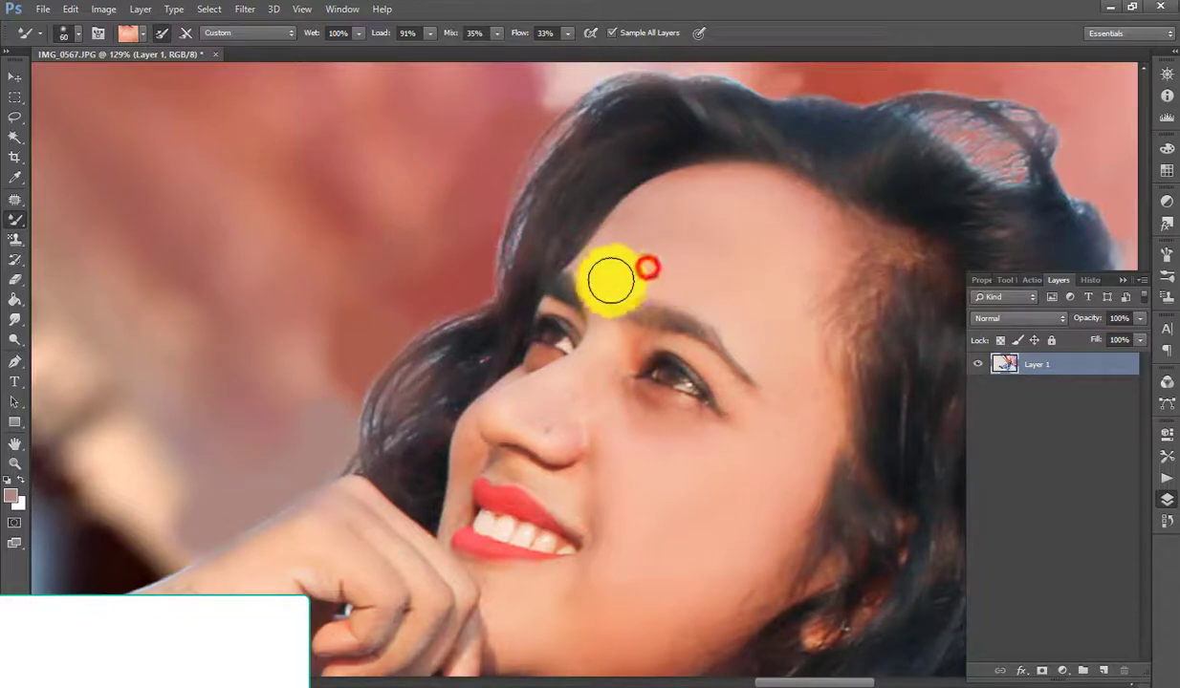
left_click(612, 273)
left_click(595, 323)
left_click(600, 277)
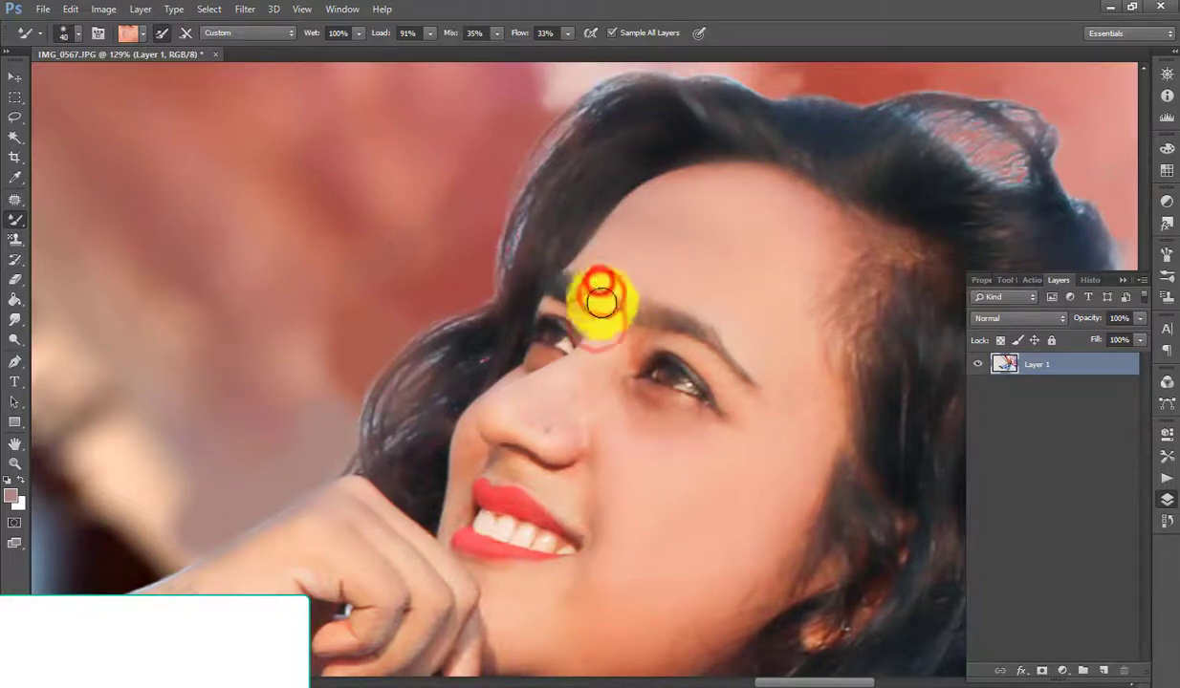
left_click(582, 392)
left_click(543, 421)
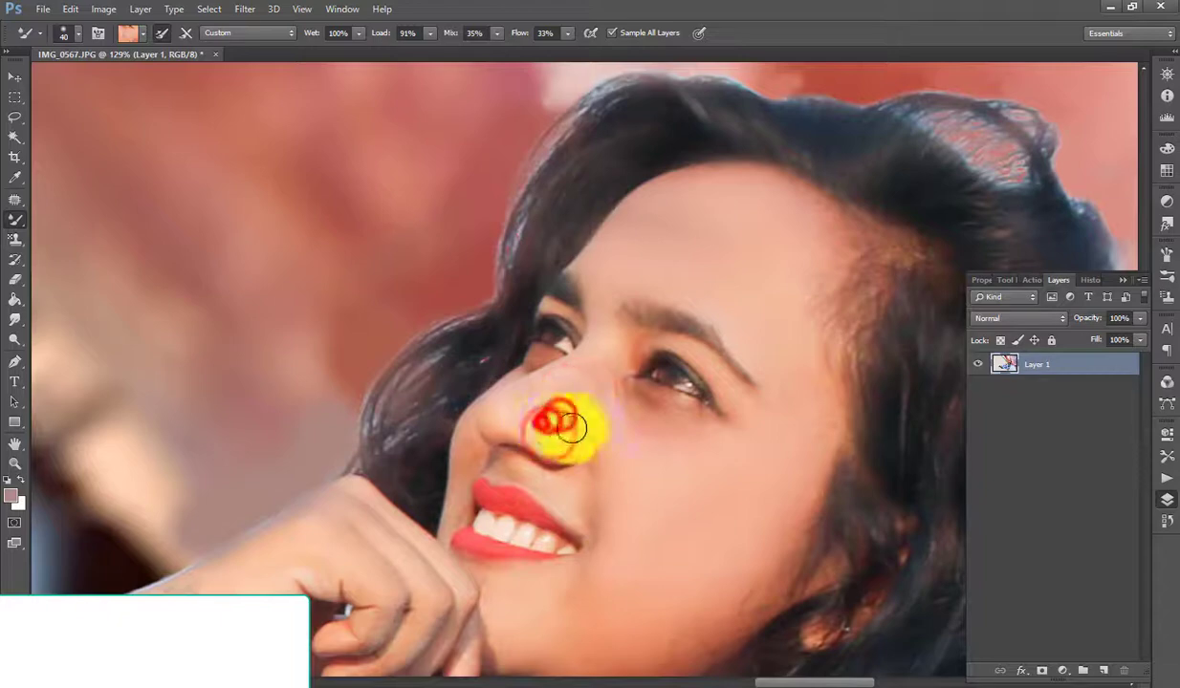
left_click(600, 374)
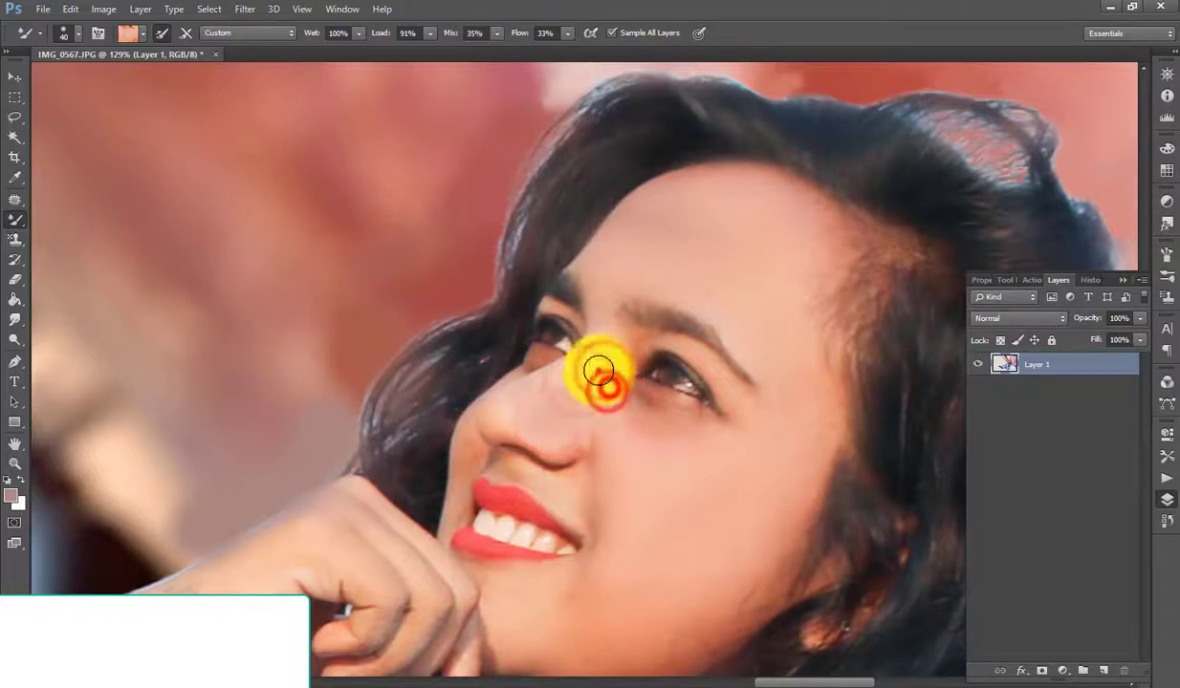
left_click(575, 389)
Blend the skin across the cheek and smooth the chin
left_click(632, 398)
left_click(654, 403)
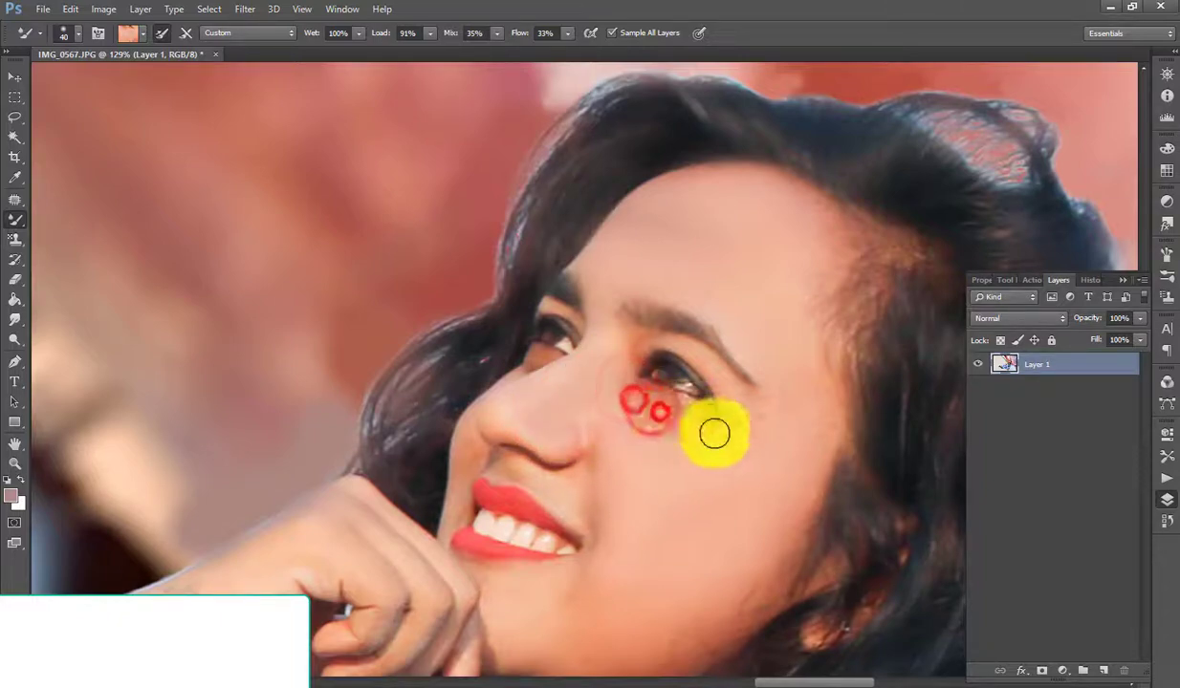
left_click(672, 433)
left_click(707, 420)
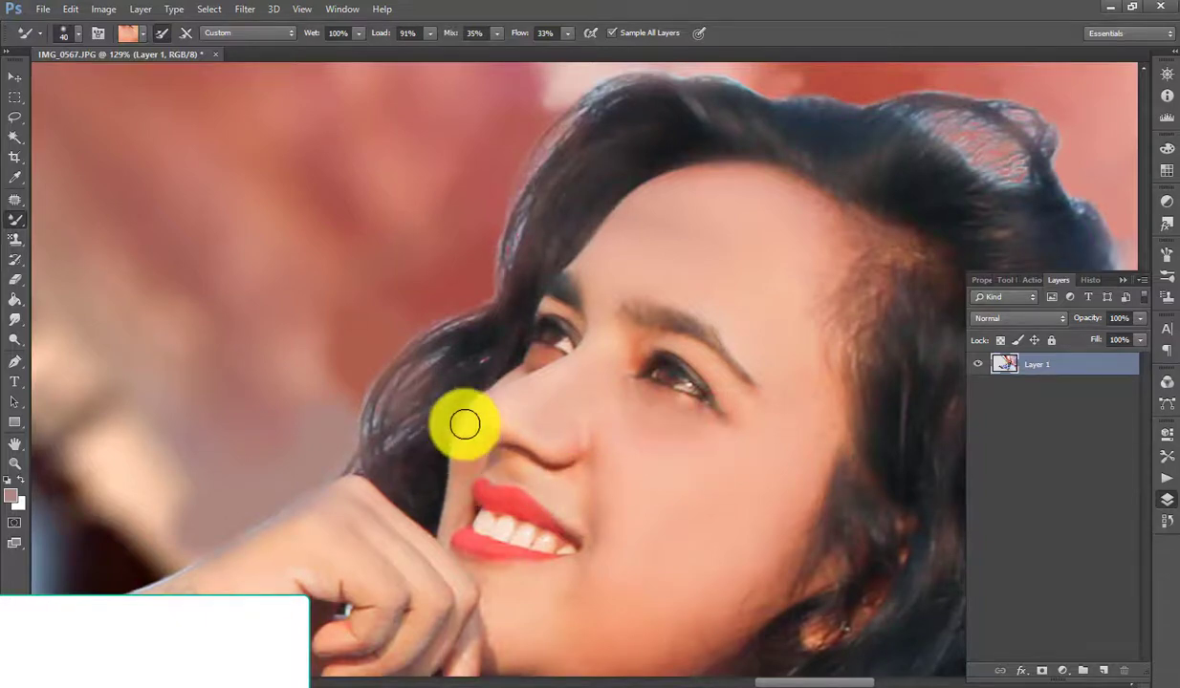
scroll(468, 421, "down", 5)
left_click(493, 482)
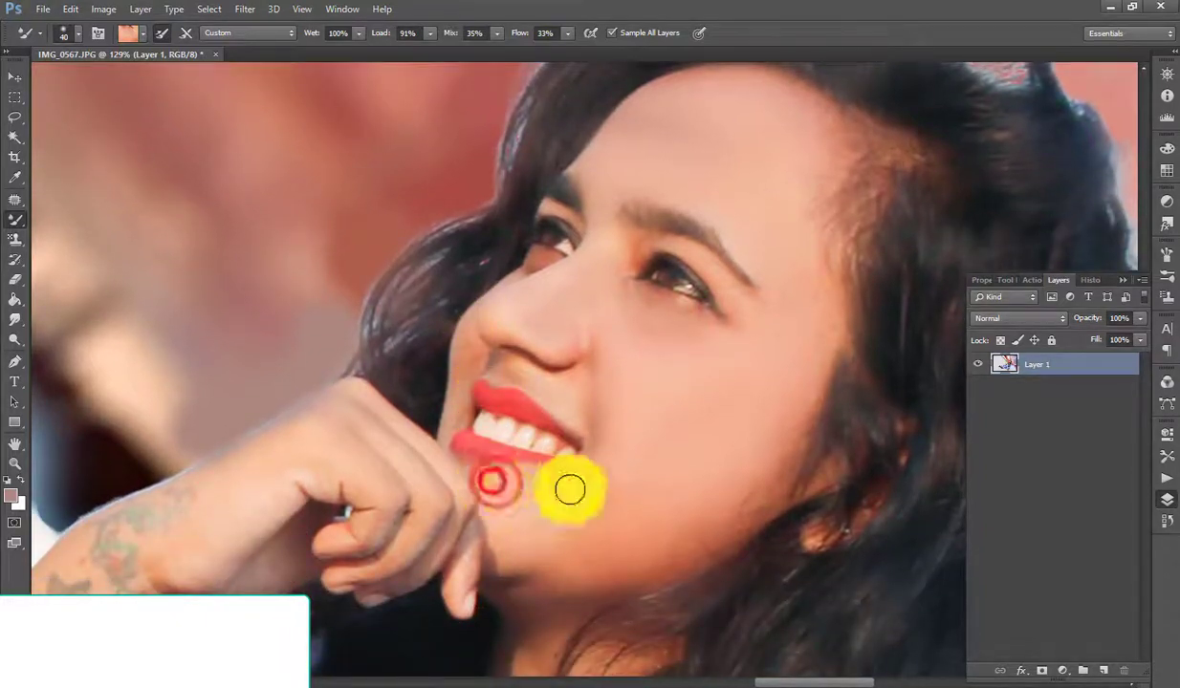
mouse_move(657, 493)
left_mouse_down()
mouse_move(608, 545)
mouse_move(690, 537)
mouse_move(741, 490)
mouse_move(596, 501)
left_mouse_up()
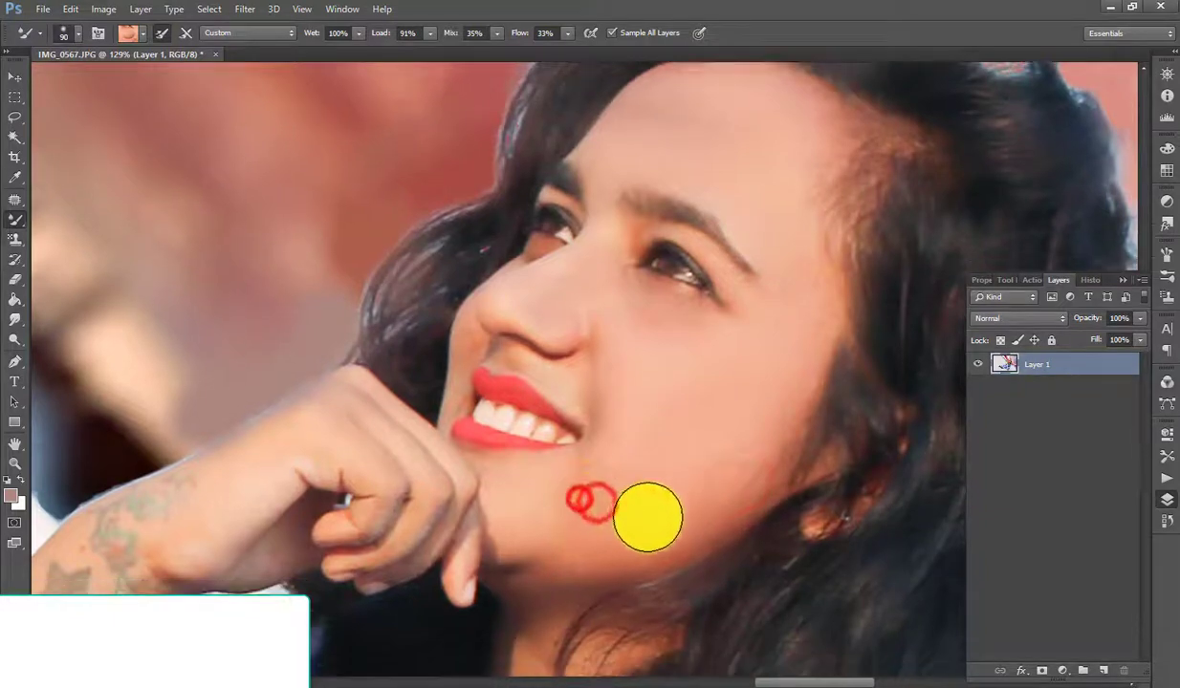
Smooth from chin to right cheek, soften above the upper lip, then review the face
scroll(646, 519, "down", 3)
mouse_move(694, 315)
left_mouse_down()
mouse_move(637, 335)
mouse_move(677, 342)
left_mouse_up()
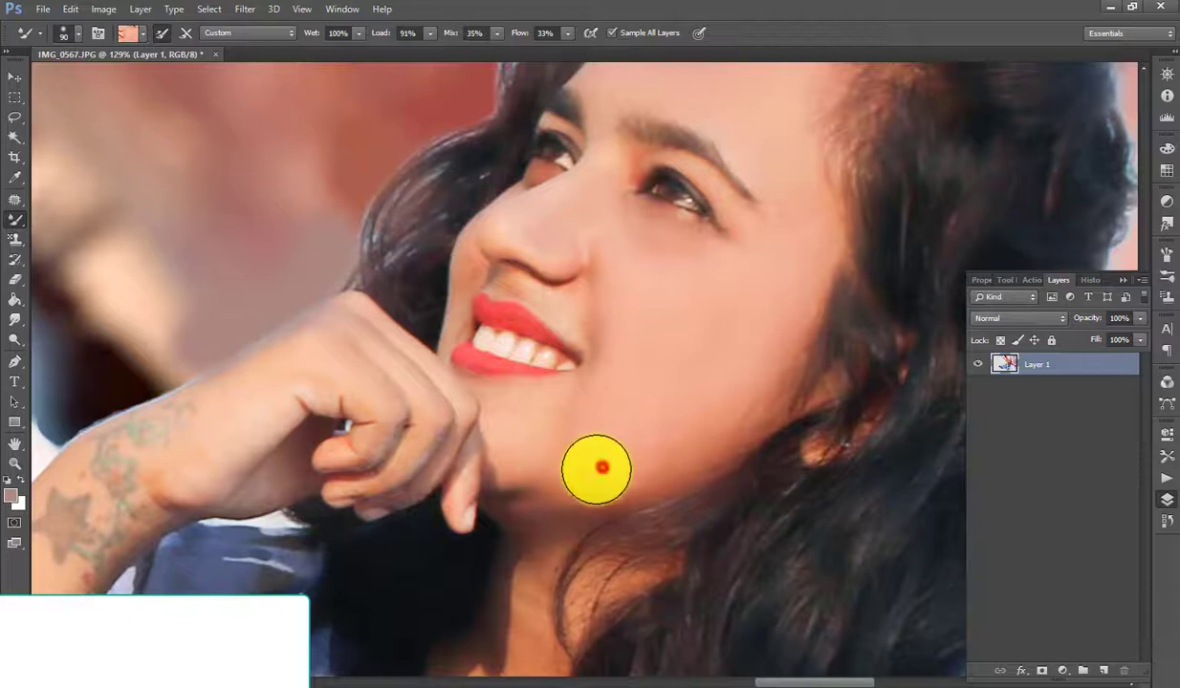
left_click_drag(597, 468, 717, 425)
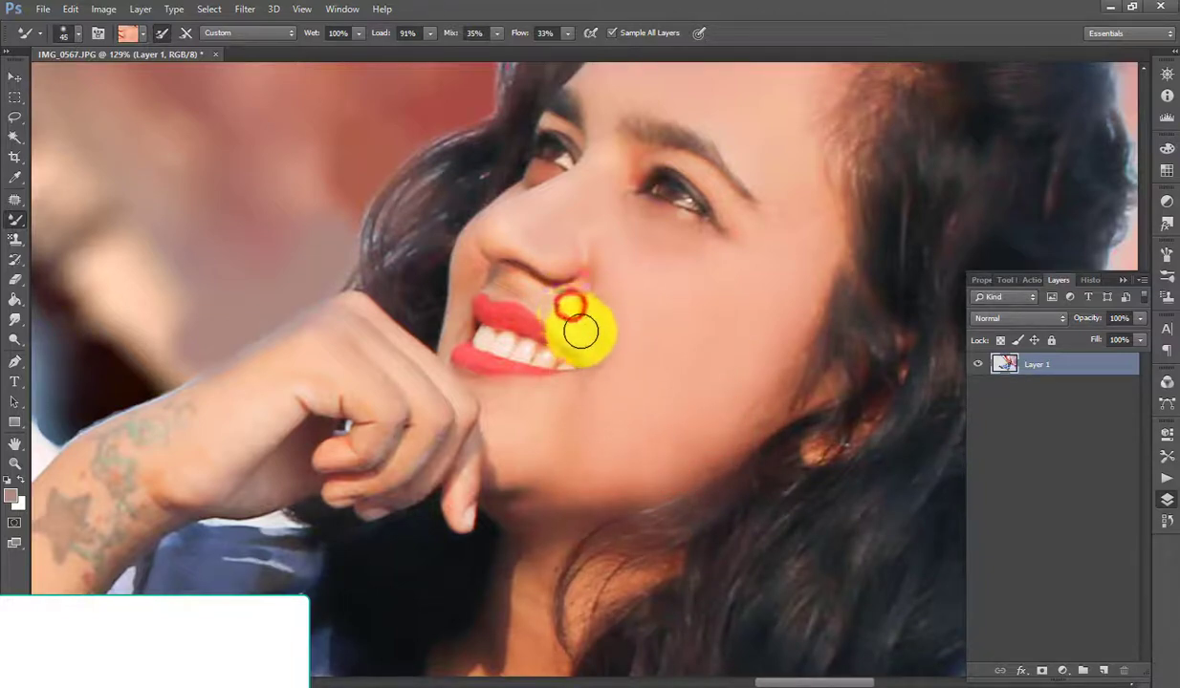
mouse_move(580, 331)
left_mouse_down()
mouse_move(464, 268)
mouse_move(475, 311)
left_mouse_up()
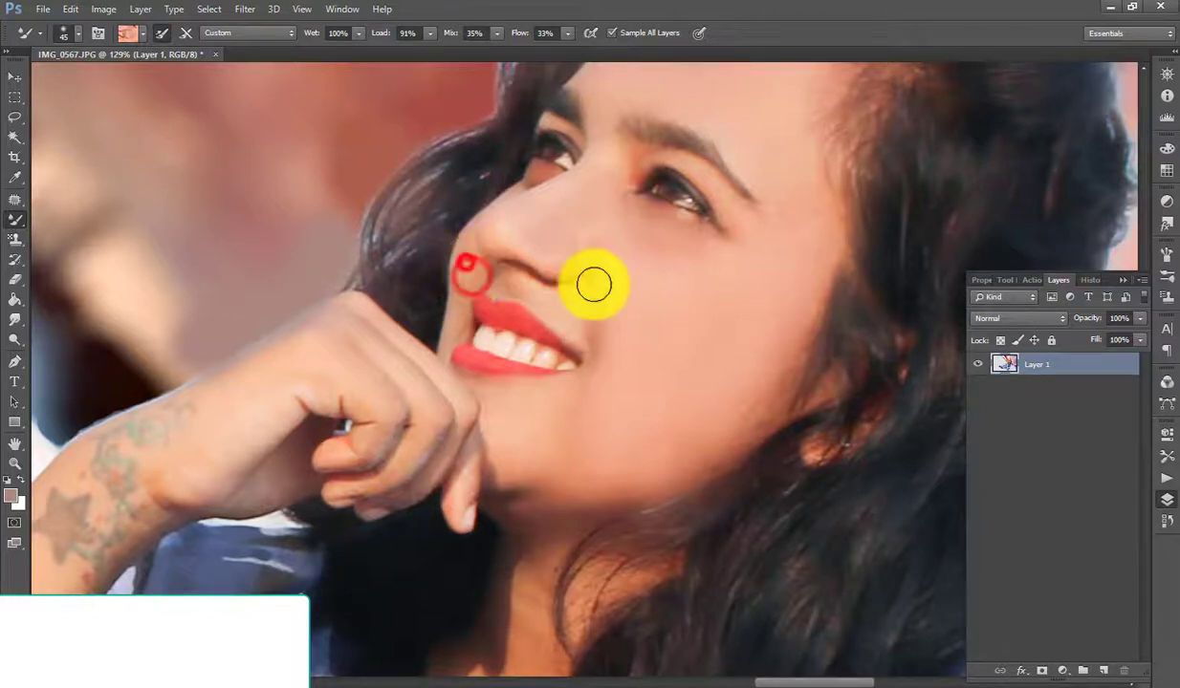
left_click_drag(810, 206, 828, 229)
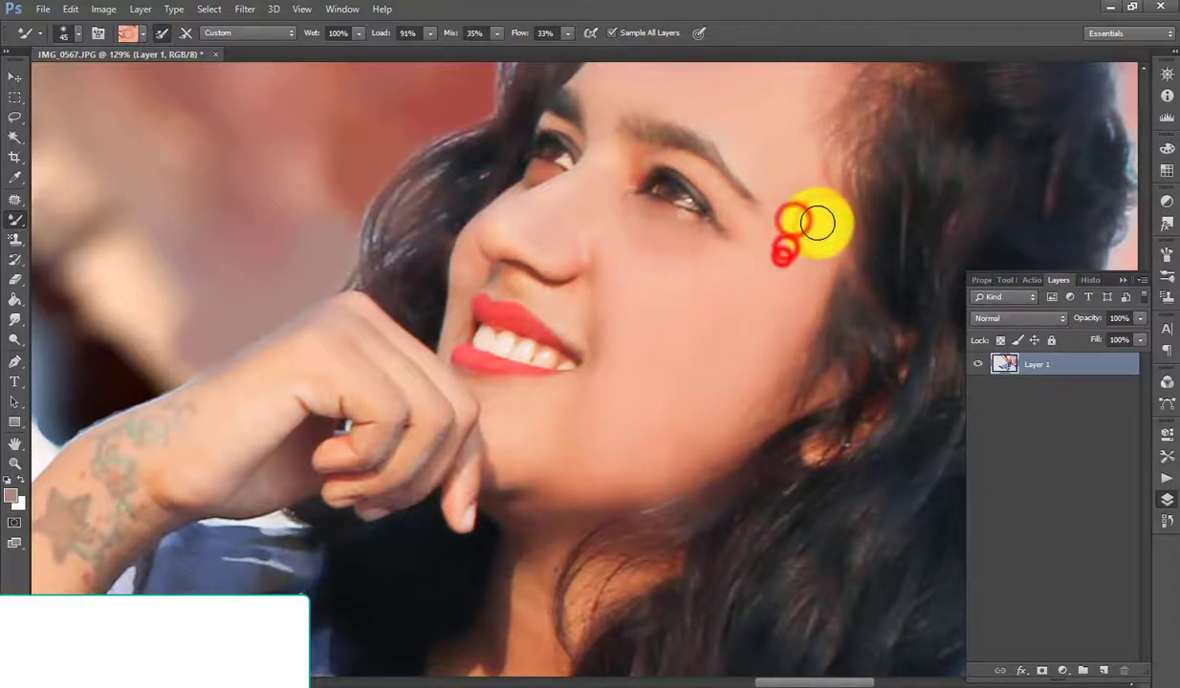
scroll(808, 206, "up", 1)
scroll(799, 191, "up", 4)
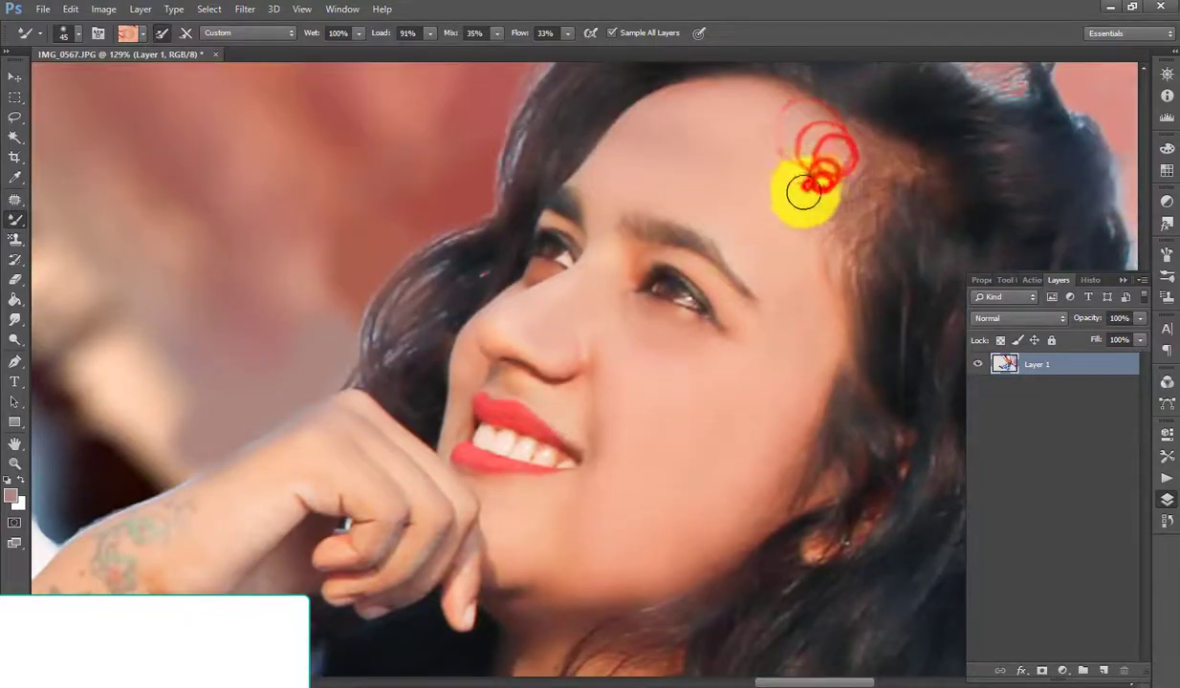
scroll(808, 187, "down", 3)
scroll(801, 197, "down", 5)
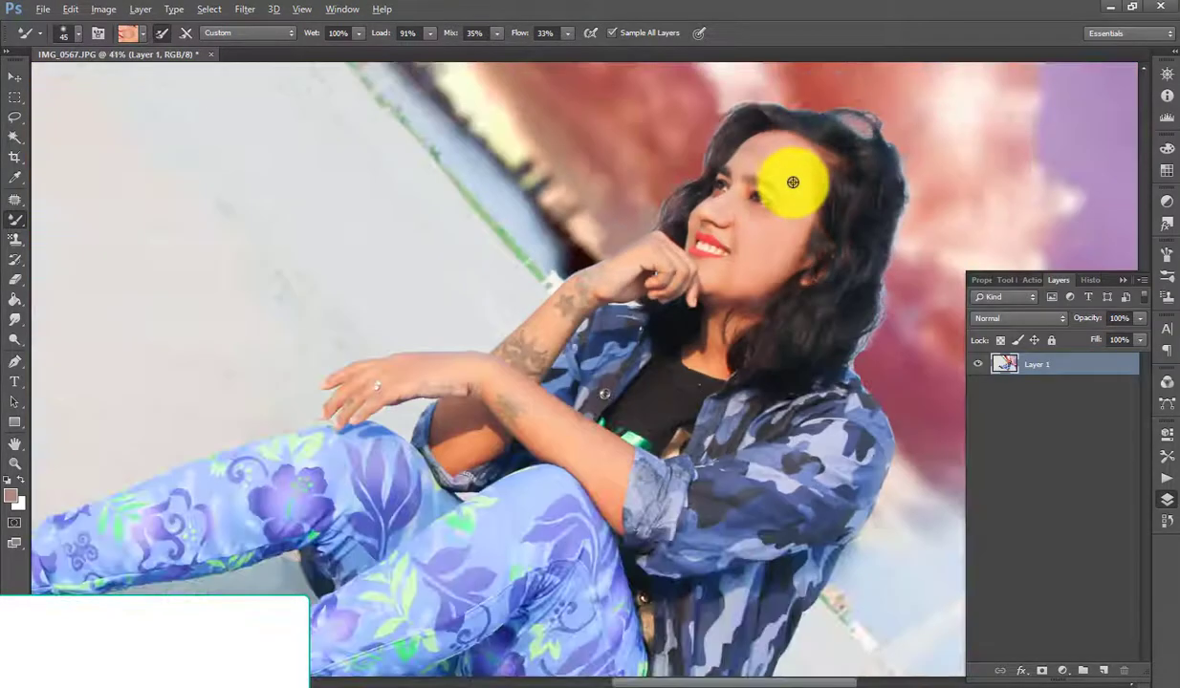
scroll(787, 179, "down", 2)
scroll(787, 179, "down", 2)
scroll(832, 198, "up", 1)
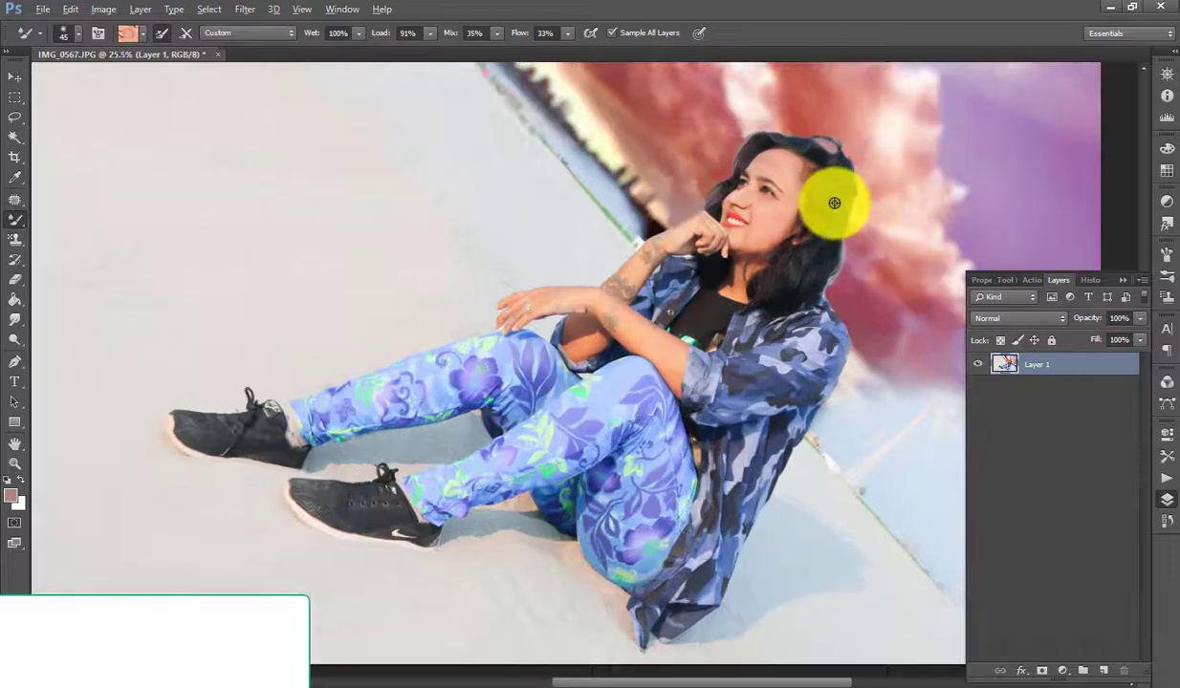
scroll(832, 198, "up", 1)
scroll(832, 198, "down", 2)
scroll(695, 446, "up", 2)
scroll(695, 445, "up", 1)
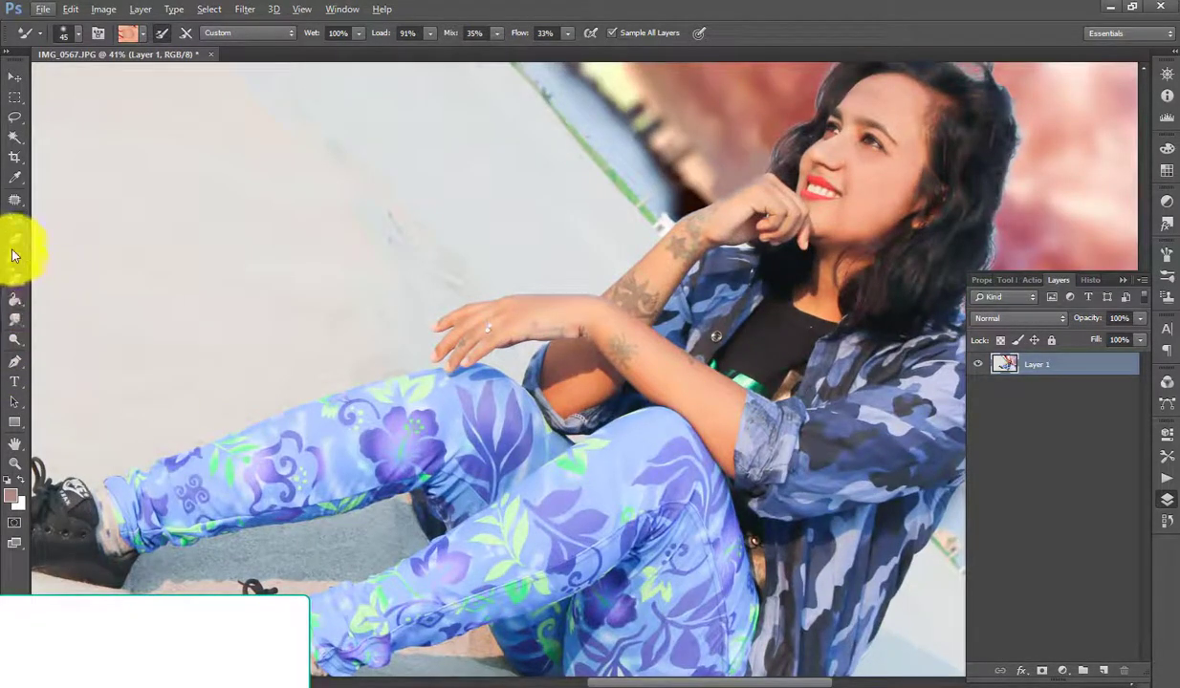
Dodge the midtones to brighten her forearm, hand, knee, neck and hair, then zoom out
left_click(16, 340)
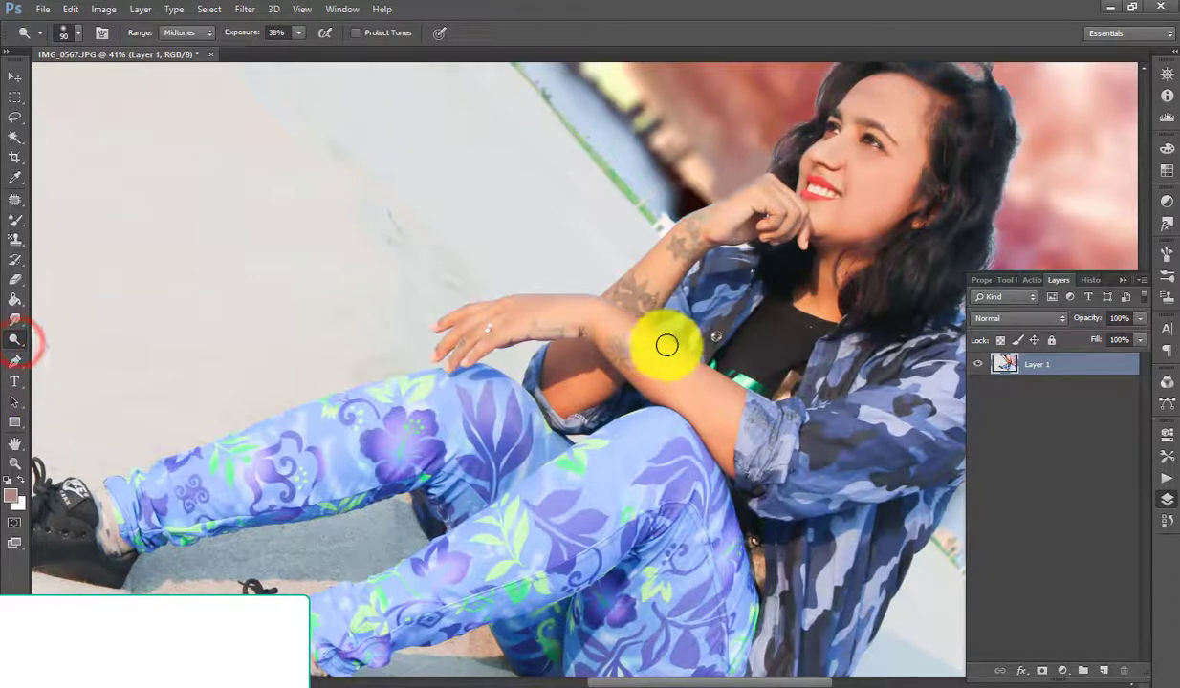
mouse_move(716, 406)
left_mouse_down()
mouse_move(574, 337)
mouse_move(719, 211)
mouse_move(561, 377)
mouse_move(580, 355)
mouse_move(577, 396)
mouse_move(563, 395)
left_mouse_up()
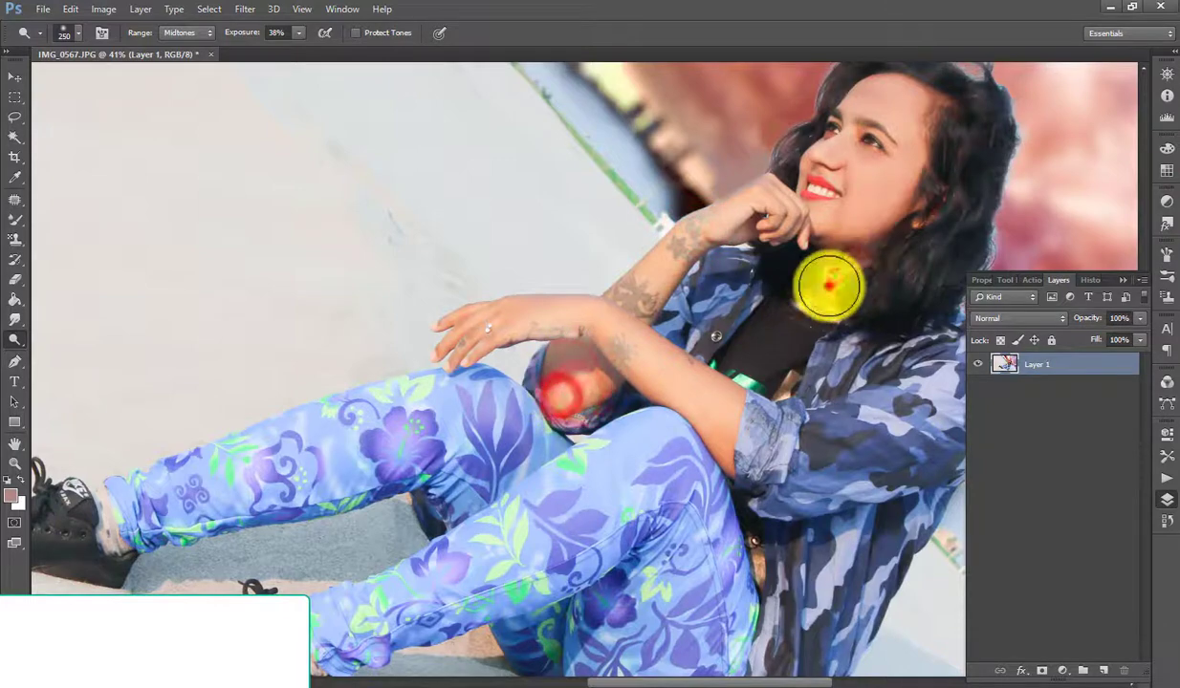
mouse_move(830, 282)
left_mouse_down()
mouse_move(845, 263)
mouse_move(893, 280)
left_mouse_up()
left_click_drag(937, 98, 919, 229)
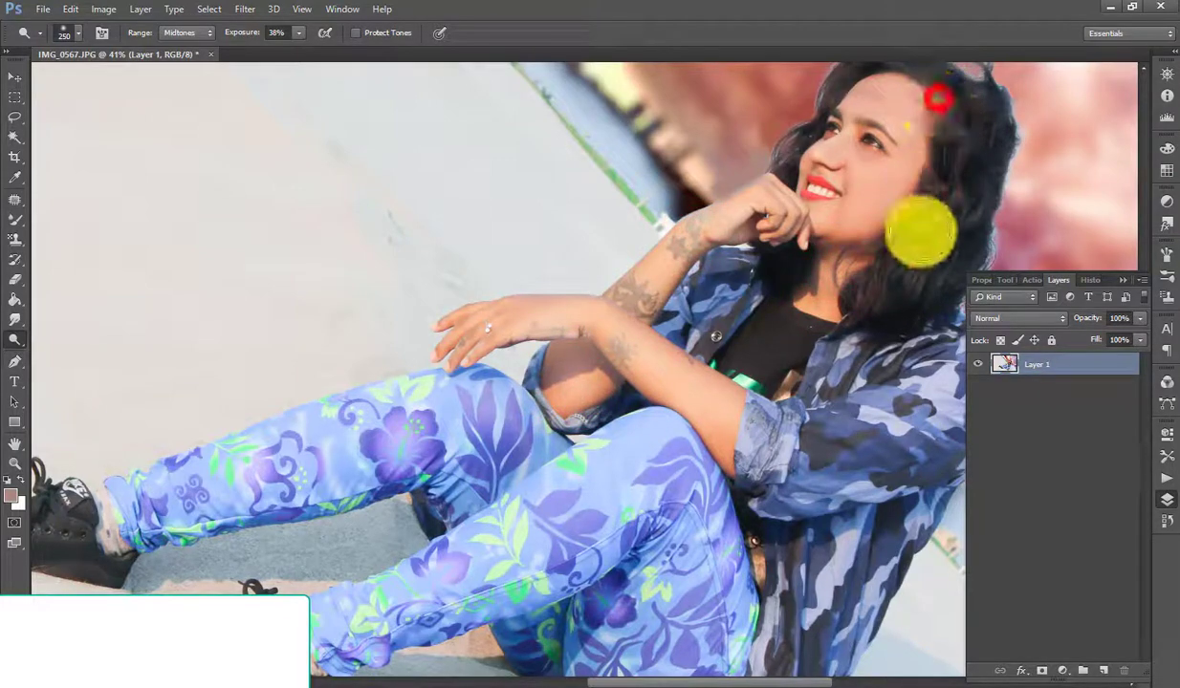
scroll(937, 182, "down", 3)
scroll(937, 182, "down", 4)
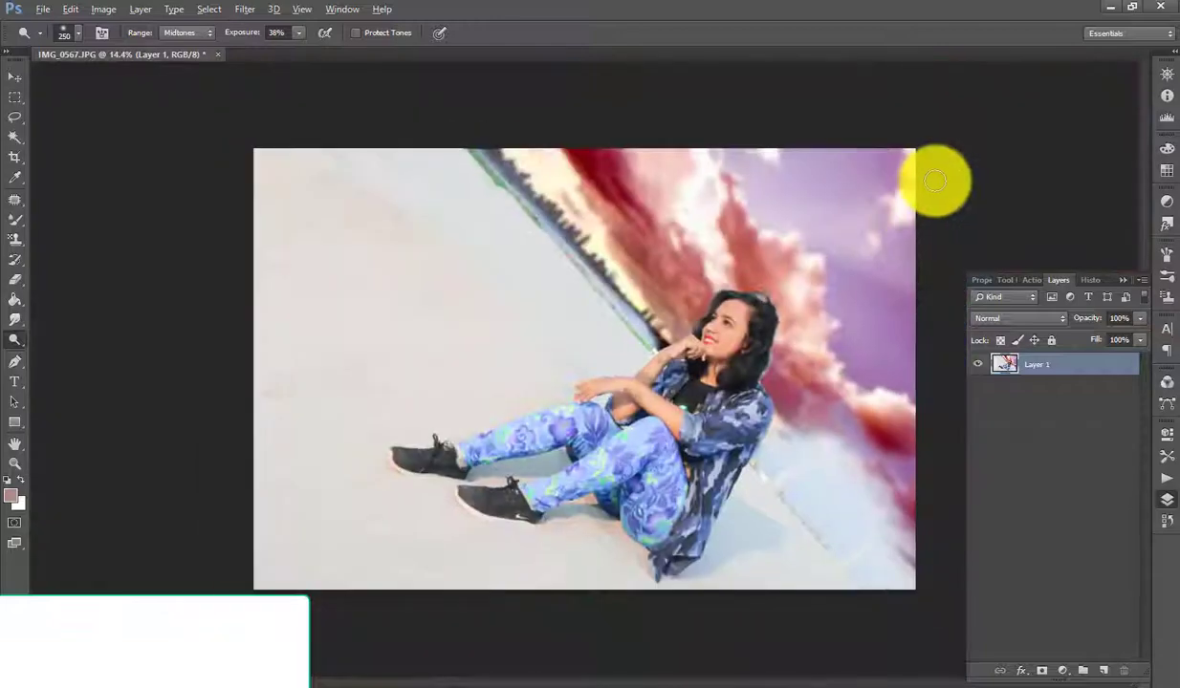
left_click(14, 78)
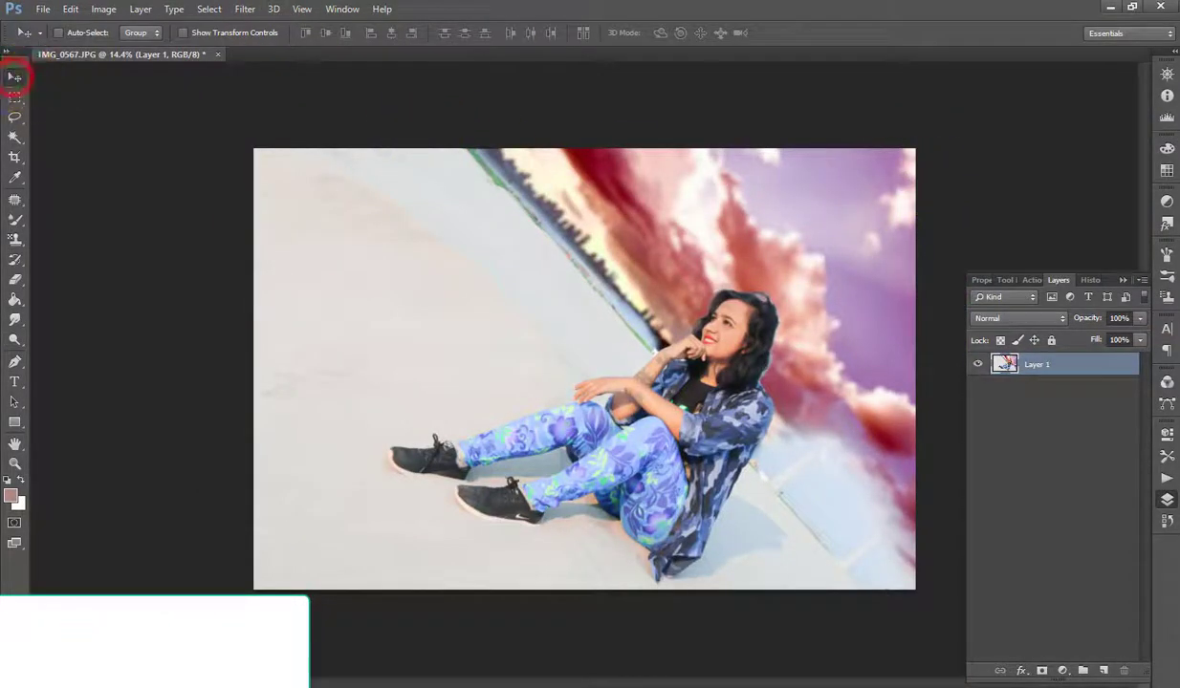
left_click(1109, 636)
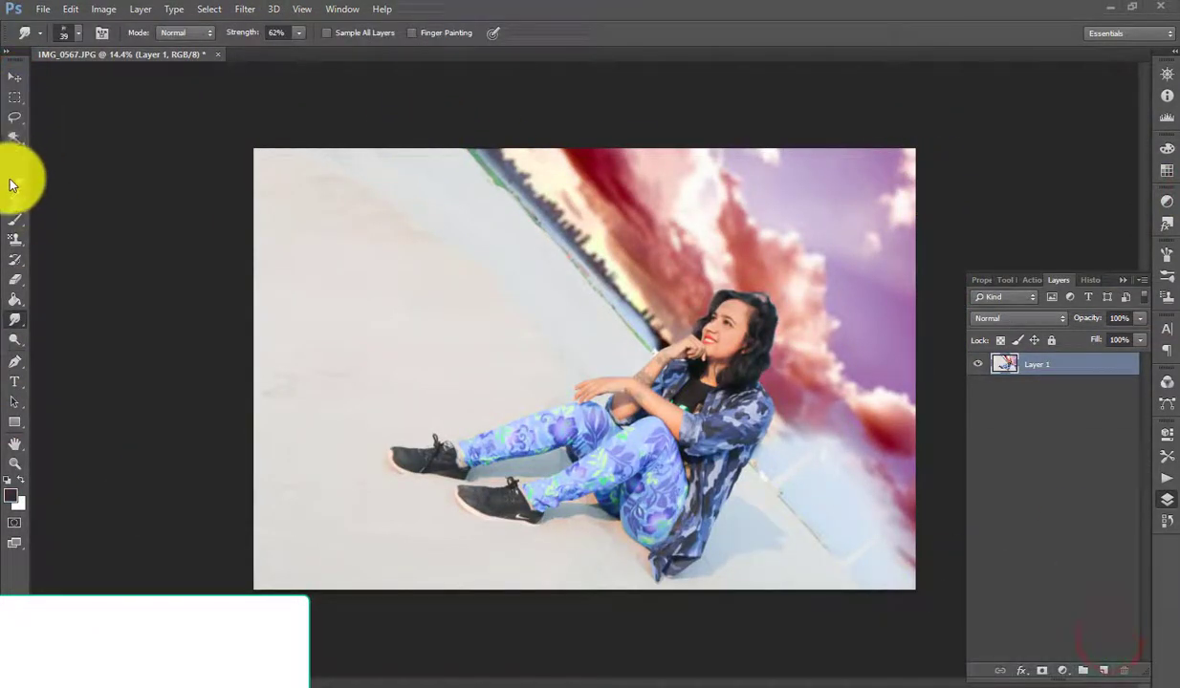
right_click(16, 137)
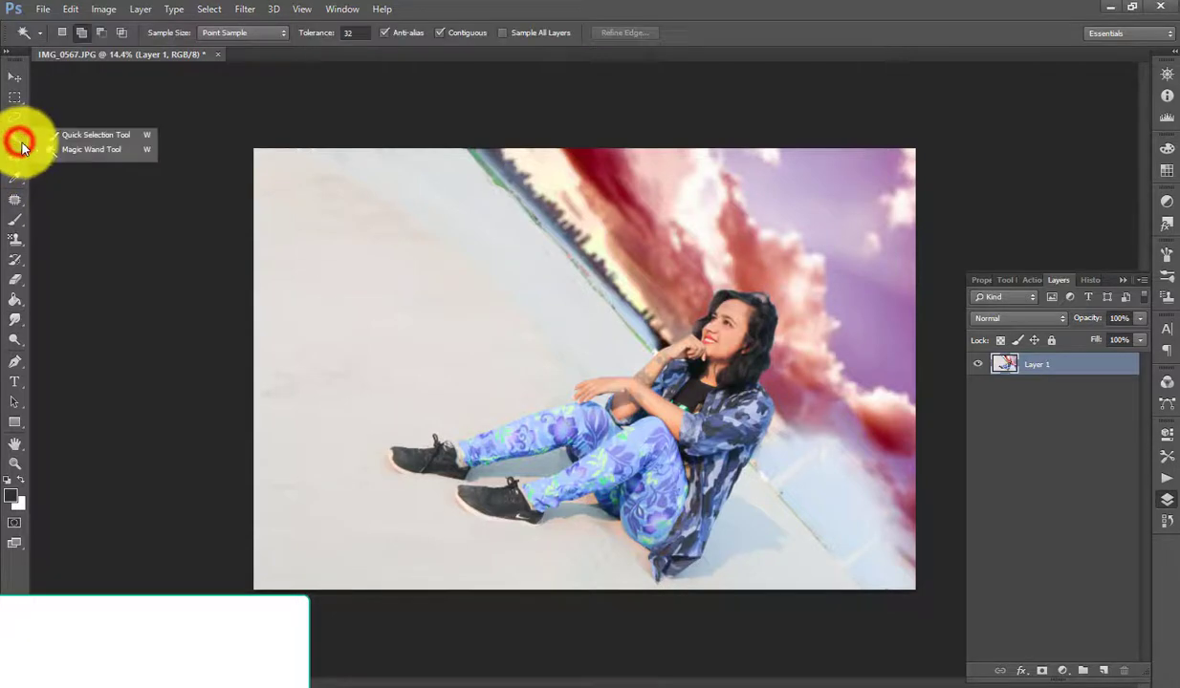
left_click(57, 134)
mouse_move(734, 307)
left_mouse_down()
mouse_move(685, 416)
mouse_move(632, 416)
mouse_move(671, 540)
mouse_move(756, 395)
mouse_move(721, 311)
mouse_move(548, 437)
mouse_move(408, 458)
mouse_move(599, 484)
mouse_move(700, 515)
left_mouse_up()
left_click_drag(452, 341, 451, 341)
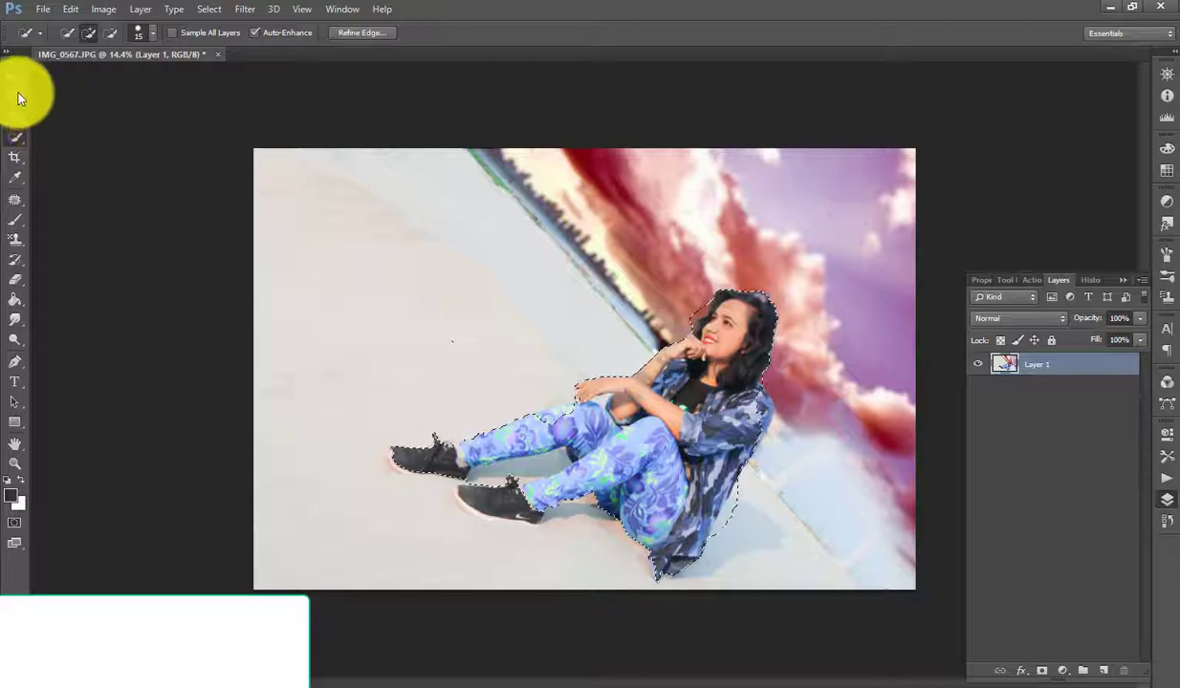
key("ctrl+d")
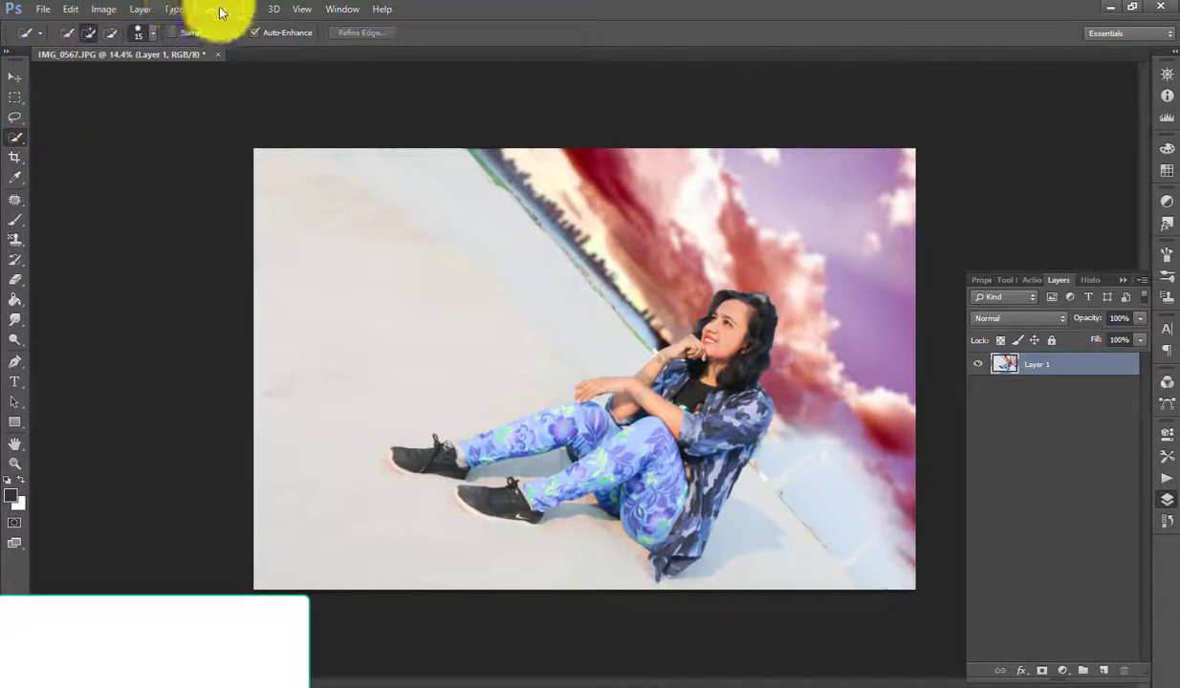
Run Viveza 2 with a control point moved from her face onto her shoulder, and apply it
left_click(245, 8)
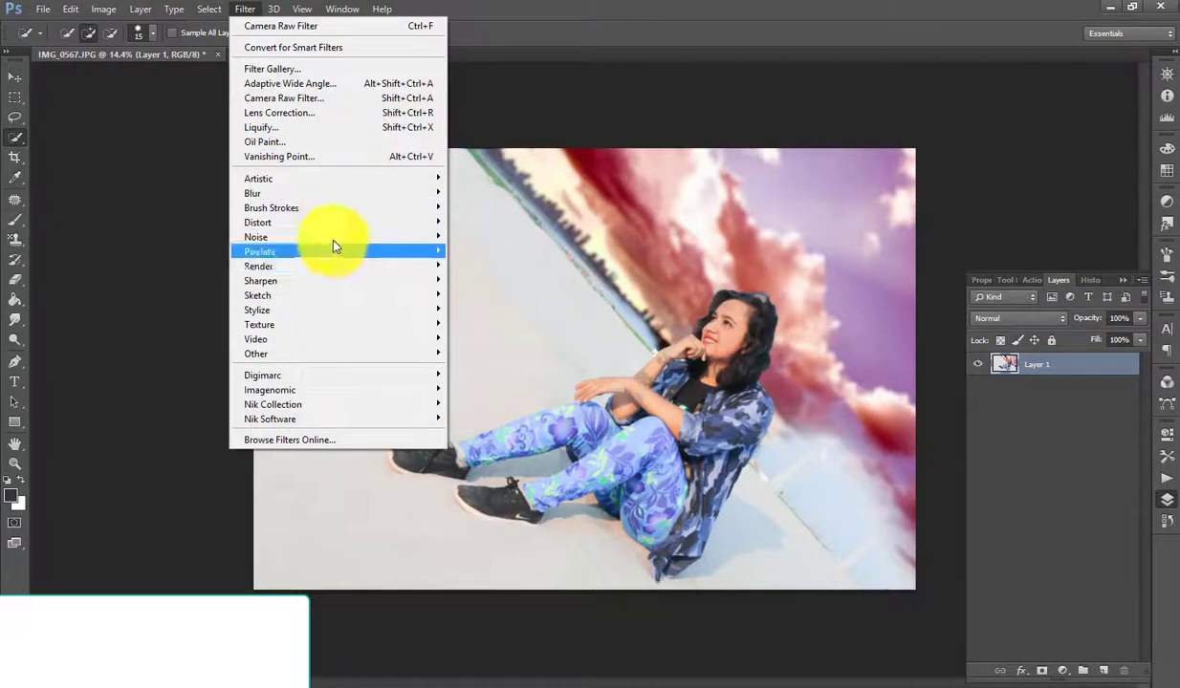
left_click(308, 404)
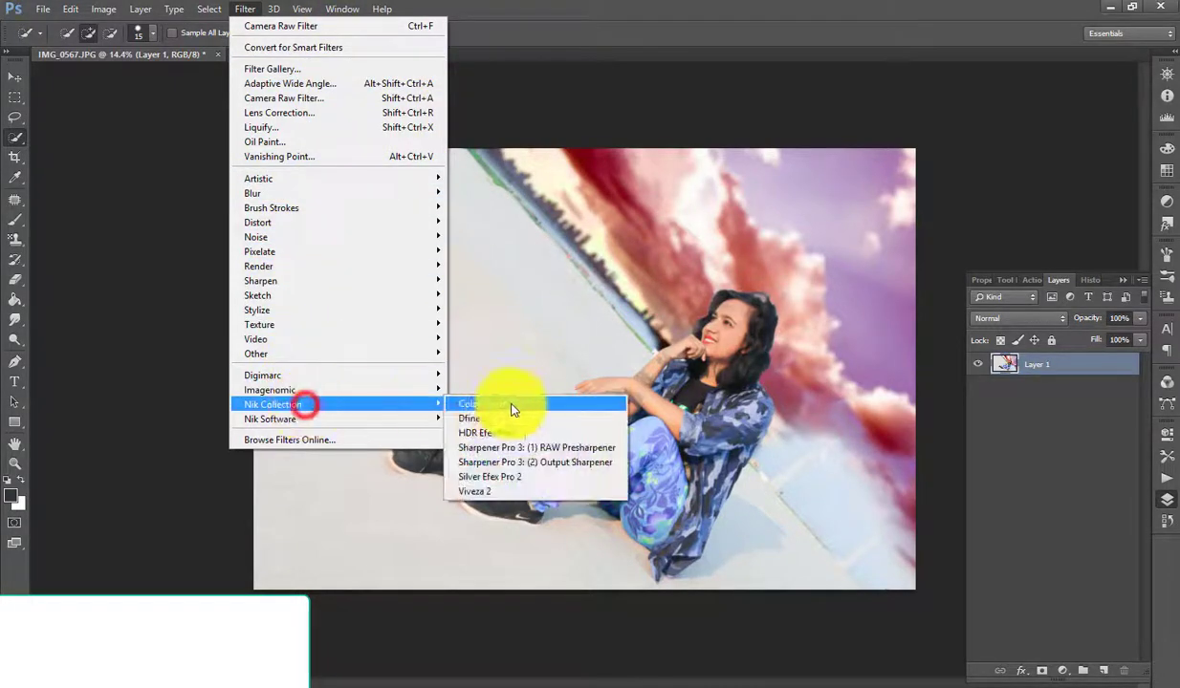
left_click(483, 487)
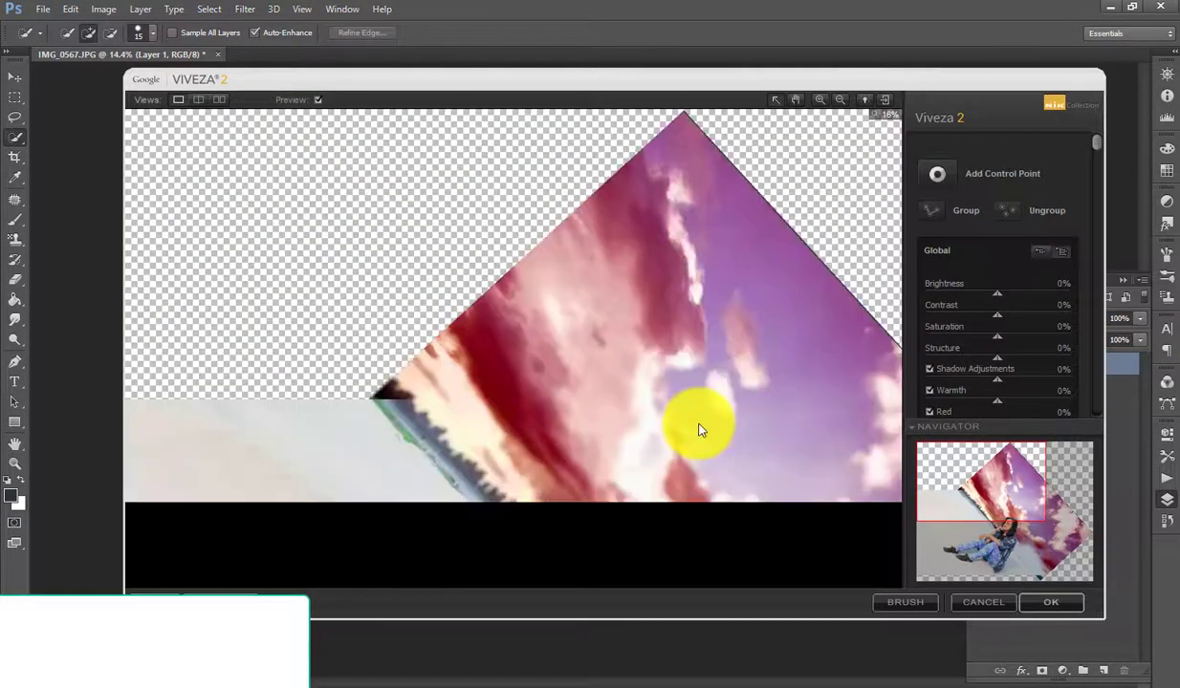
left_click_drag(1001, 504, 1021, 553)
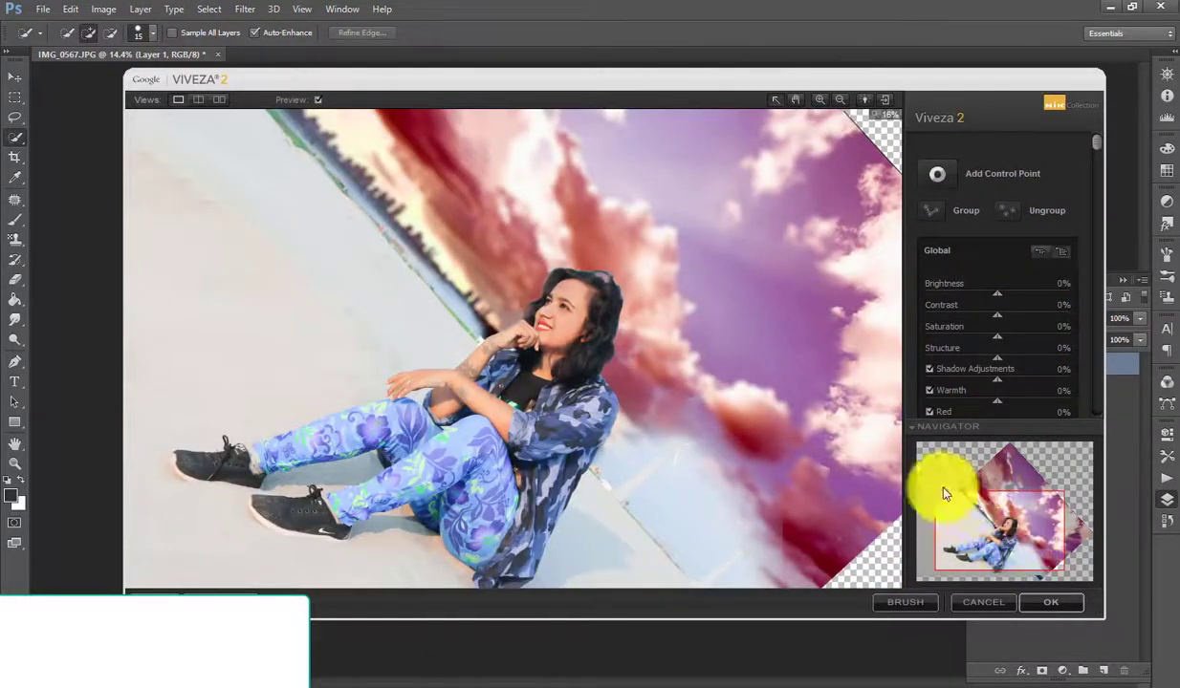
left_click(541, 332)
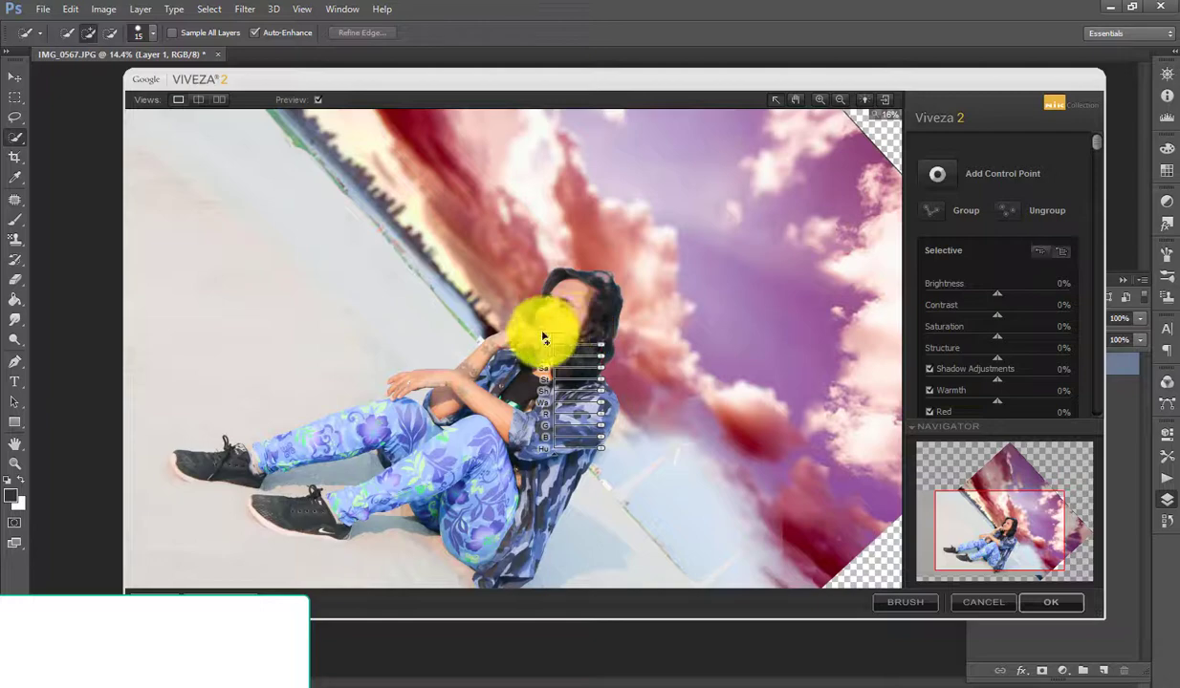
left_click_drag(540, 330, 510, 359)
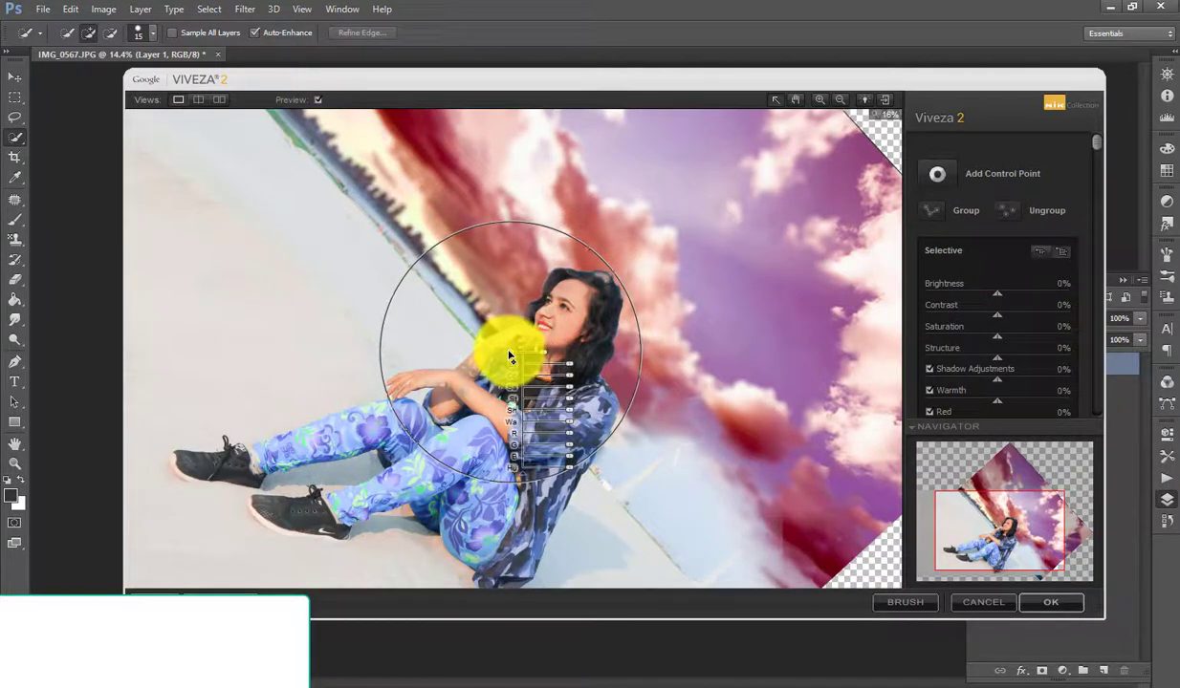
left_click(1051, 602)
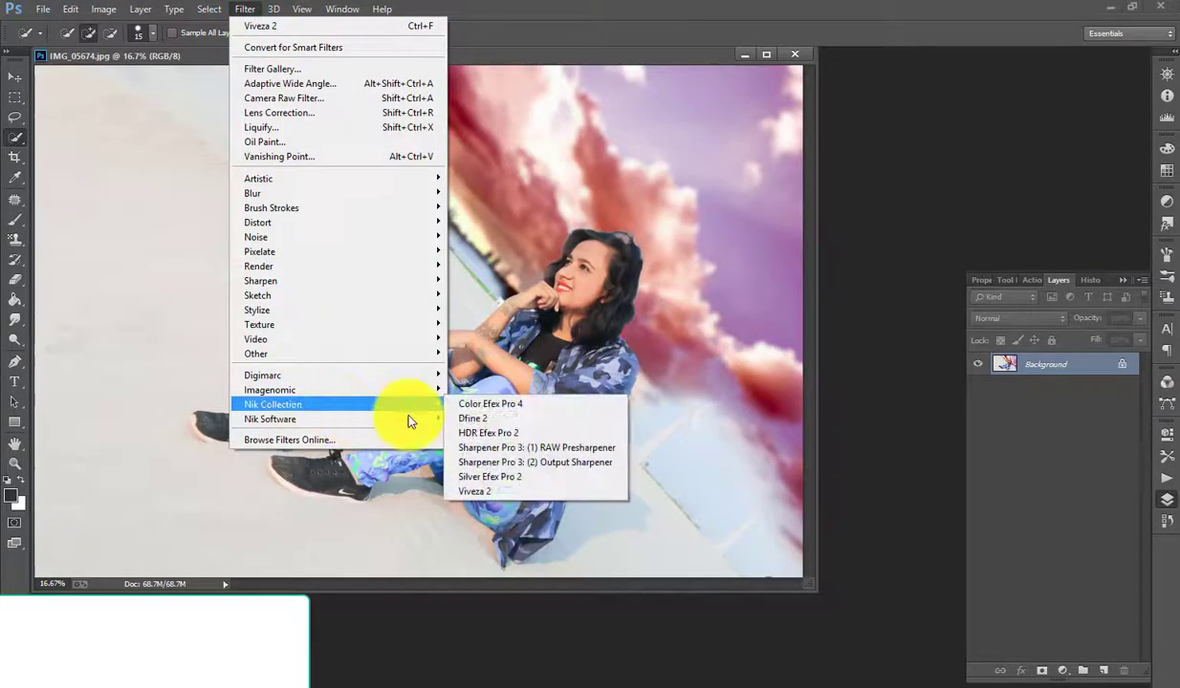
Relaunch Viveza 2, zoom the preview in, and place a control point on her face
left_click(497, 491)
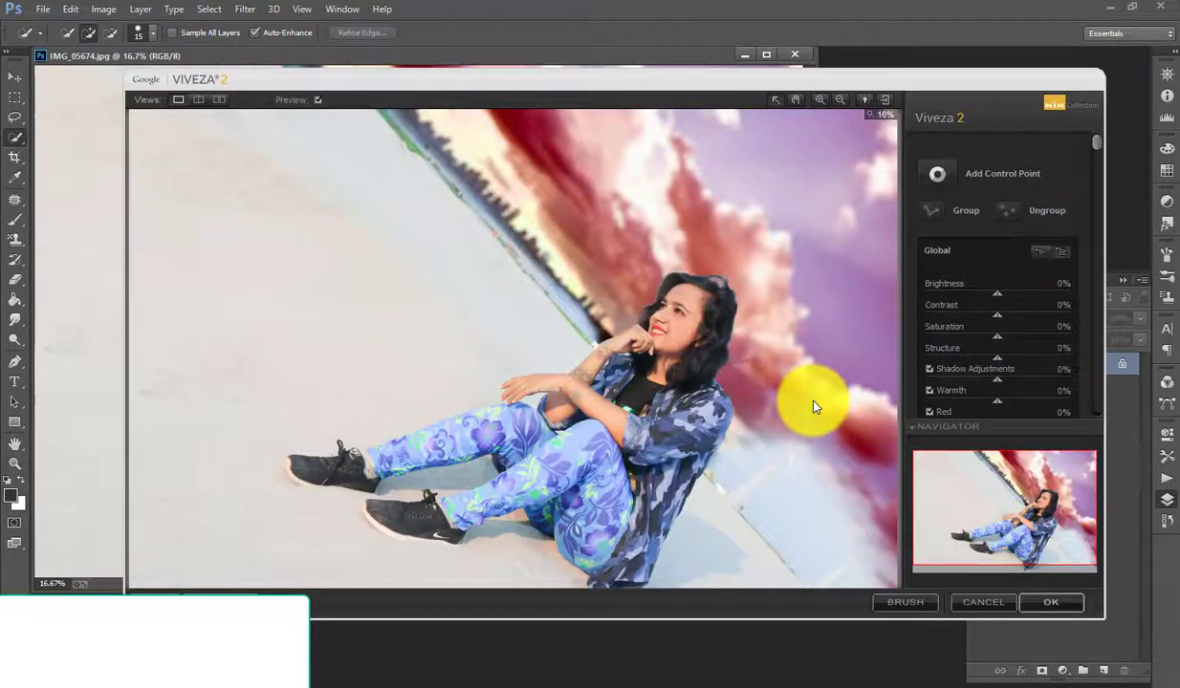
left_click(762, 316)
left_click(817, 99)
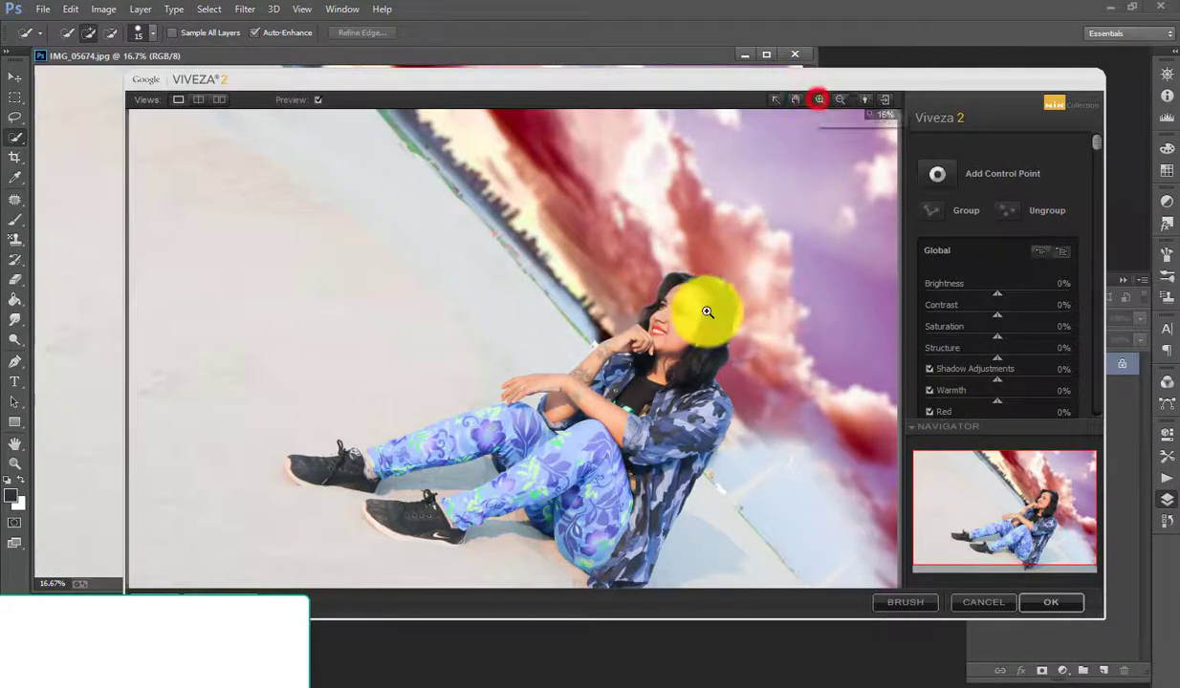
left_click(706, 316)
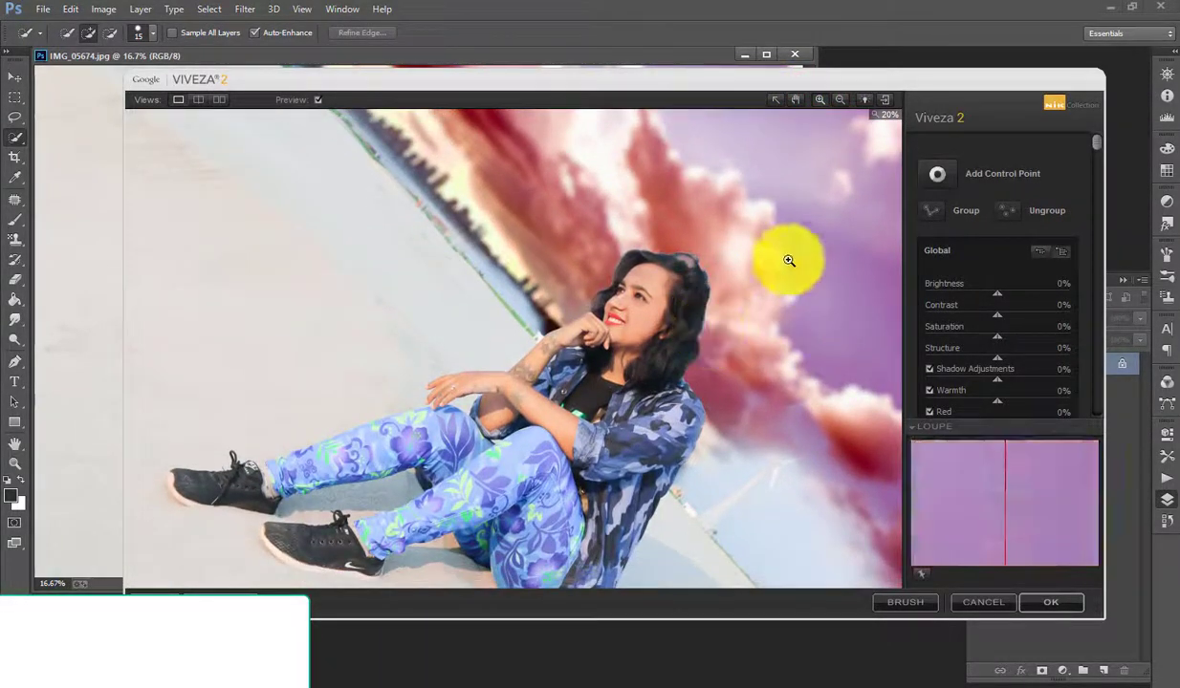
left_click(942, 172)
left_click(623, 300)
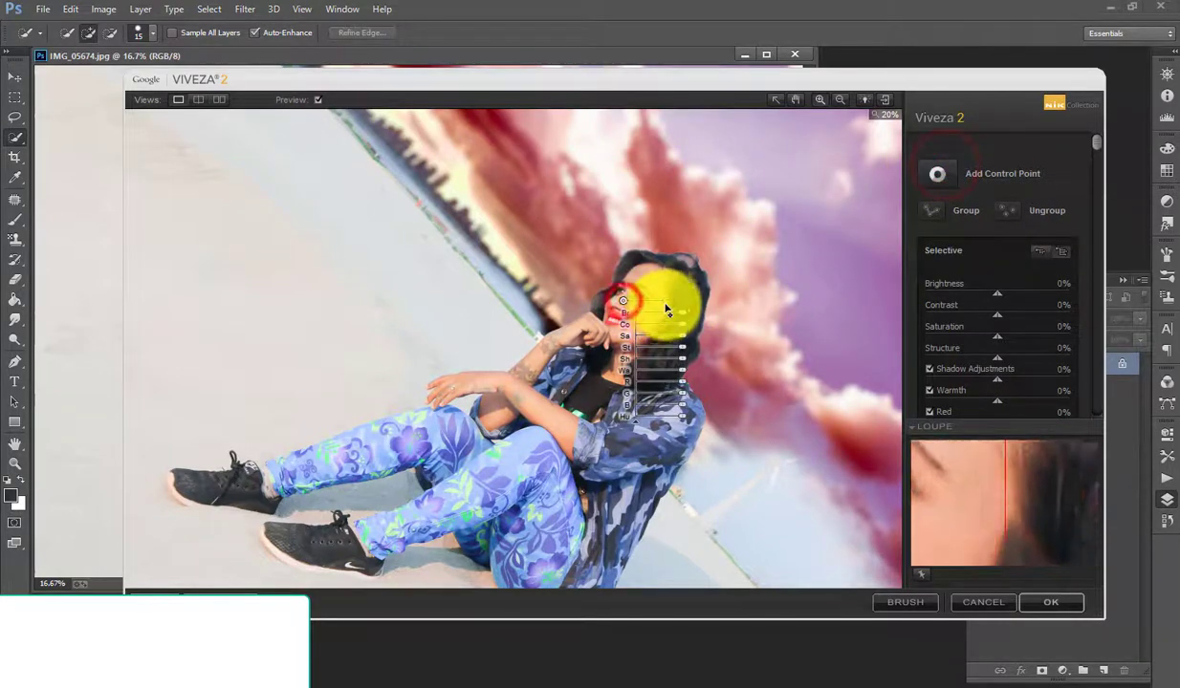
left_click(775, 100)
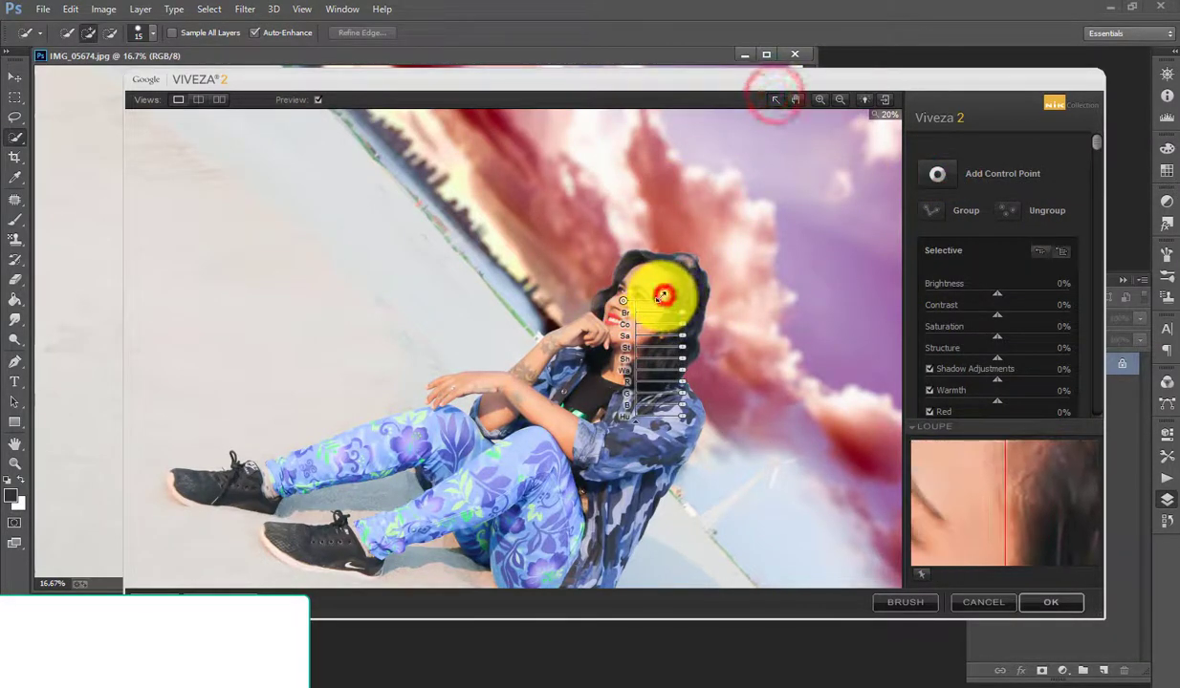
mouse_move(626, 302)
left_mouse_down()
mouse_move(666, 308)
mouse_move(569, 353)
left_mouse_up()
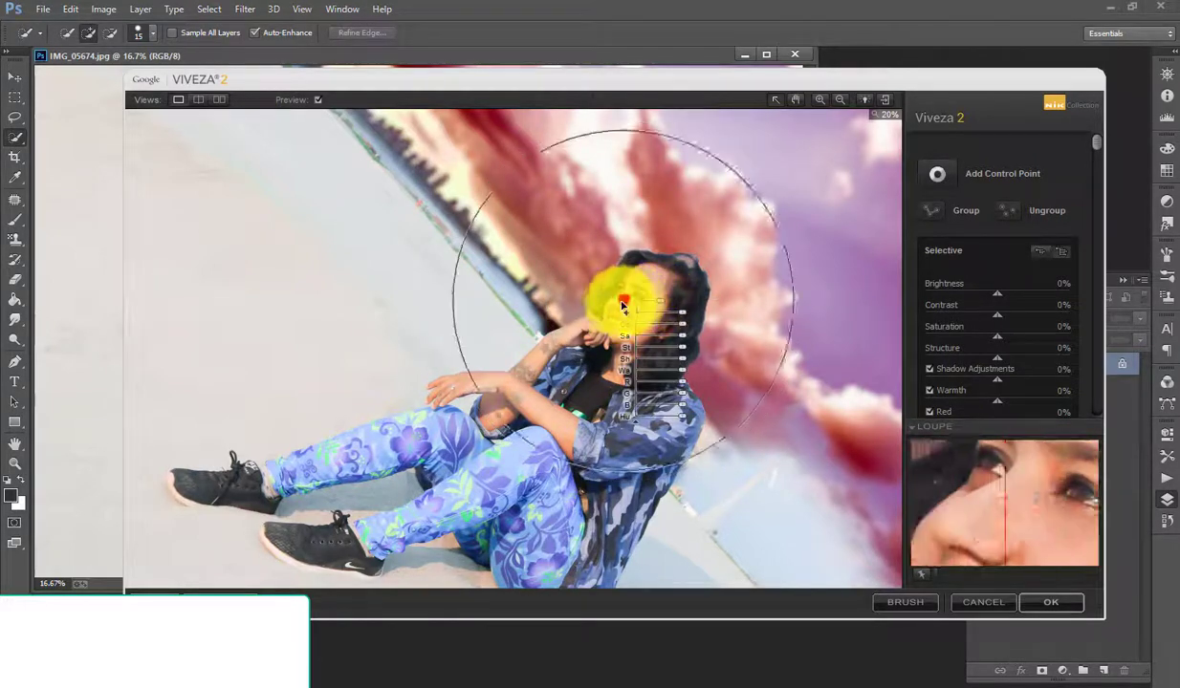
Resize the control point and set Brightness 22%, Saturation 29%, Structure -26%, Warmth -19%
left_click(605, 356)
left_click_drag(605, 356, 604, 359)
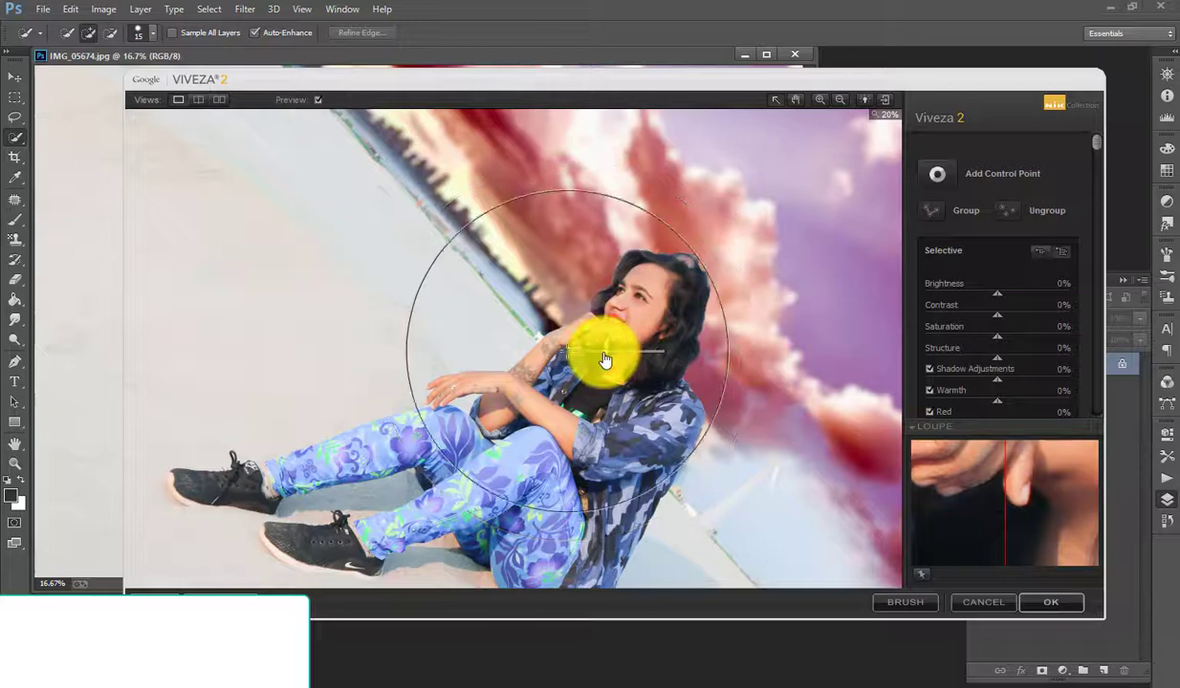
left_click(629, 371)
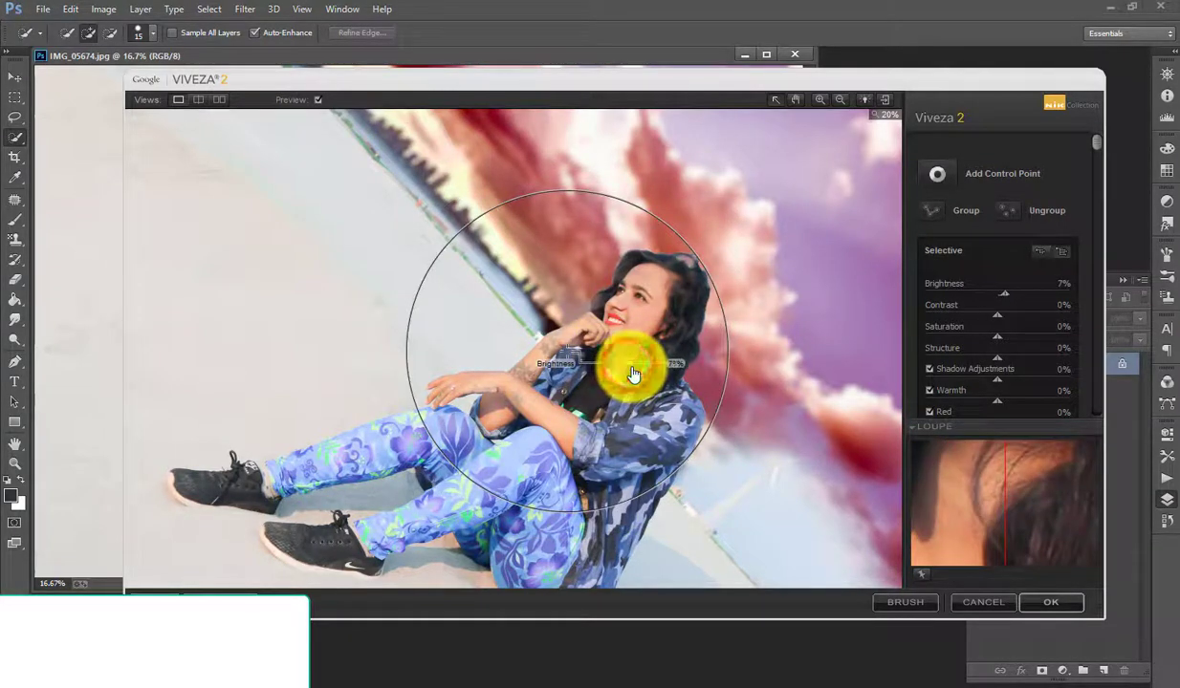
left_click(626, 389)
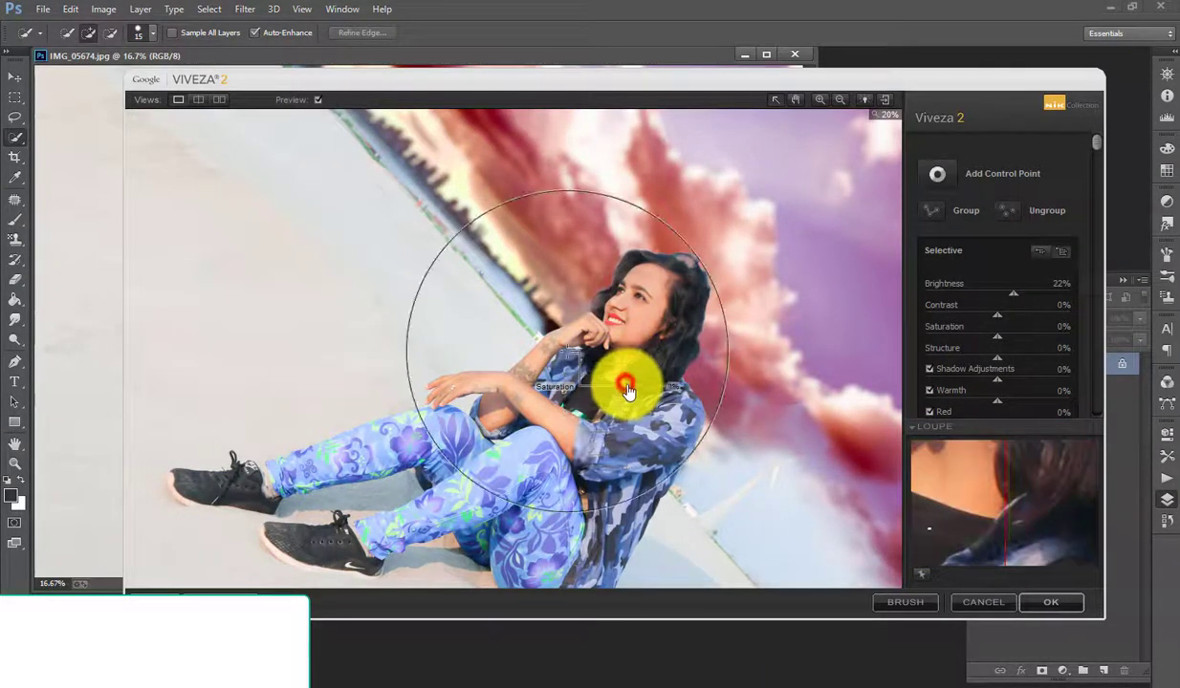
left_click(631, 405)
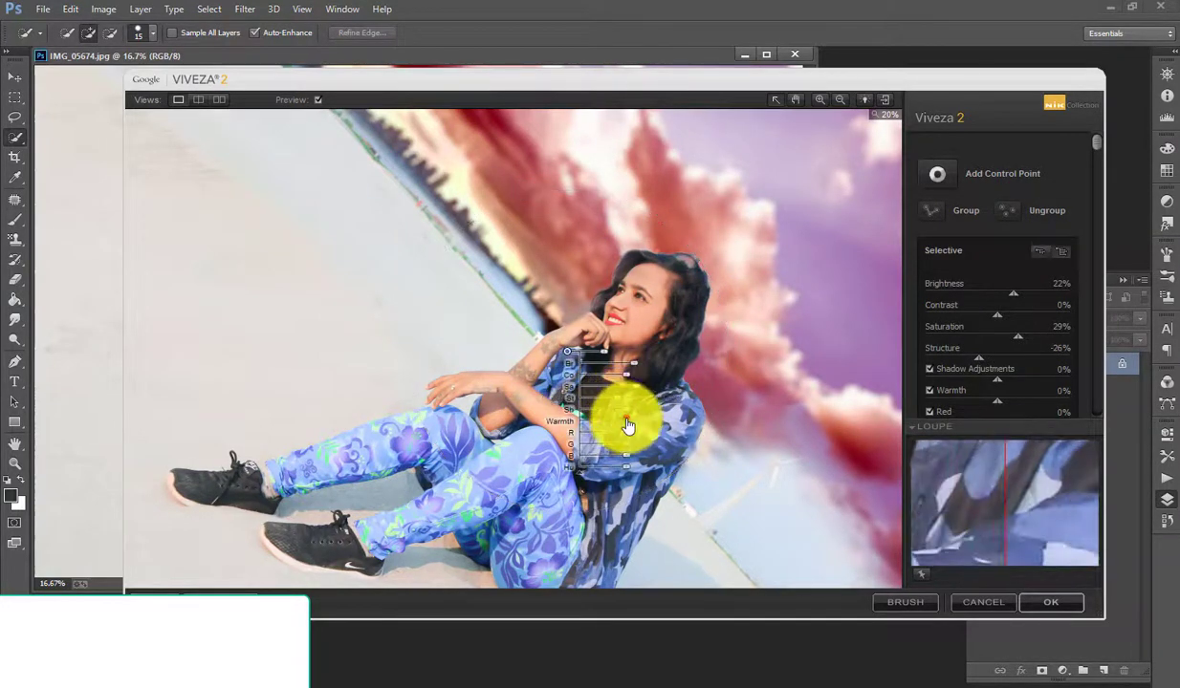
left_click_drag(623, 422, 613, 427)
Lower Green, adjust Hue and Blue, and apply Viveza as a Nik Collection layer
left_click(626, 450)
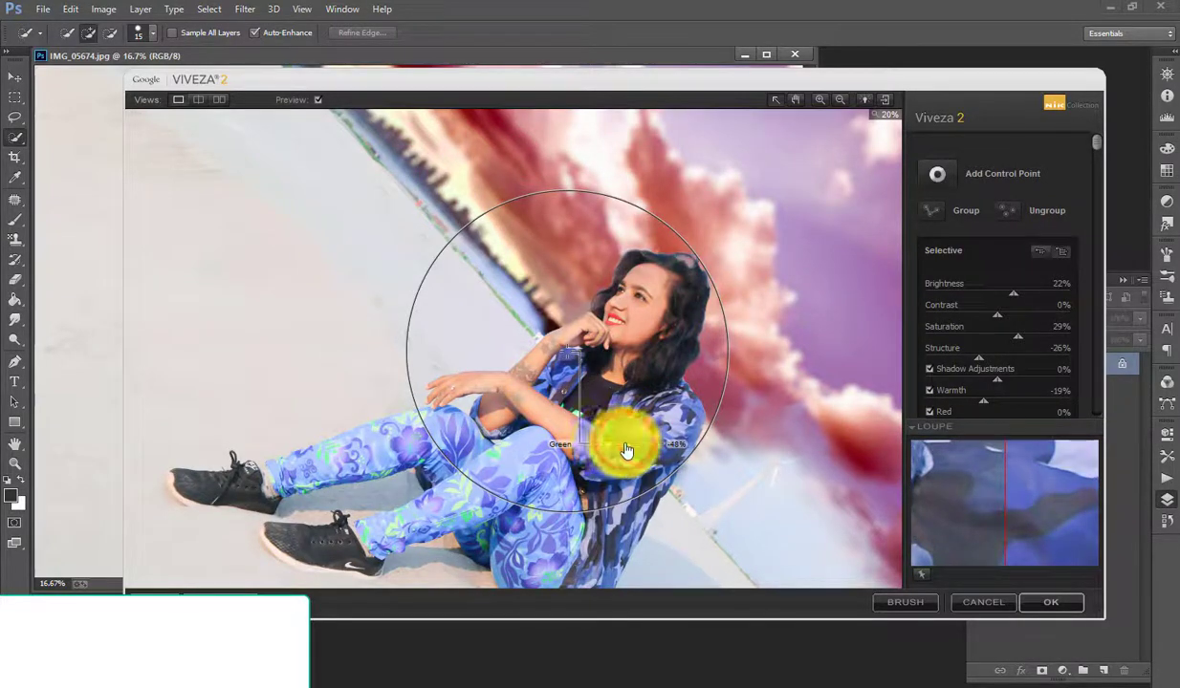
left_click_drag(650, 456, 638, 456)
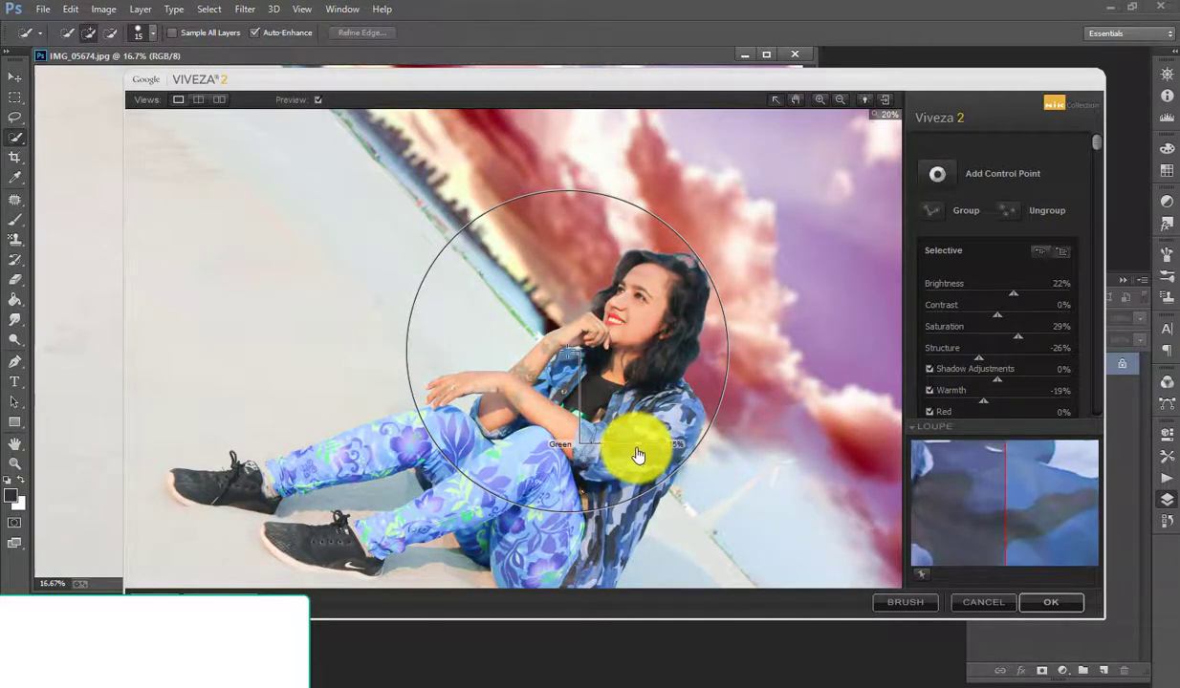
left_click(636, 468)
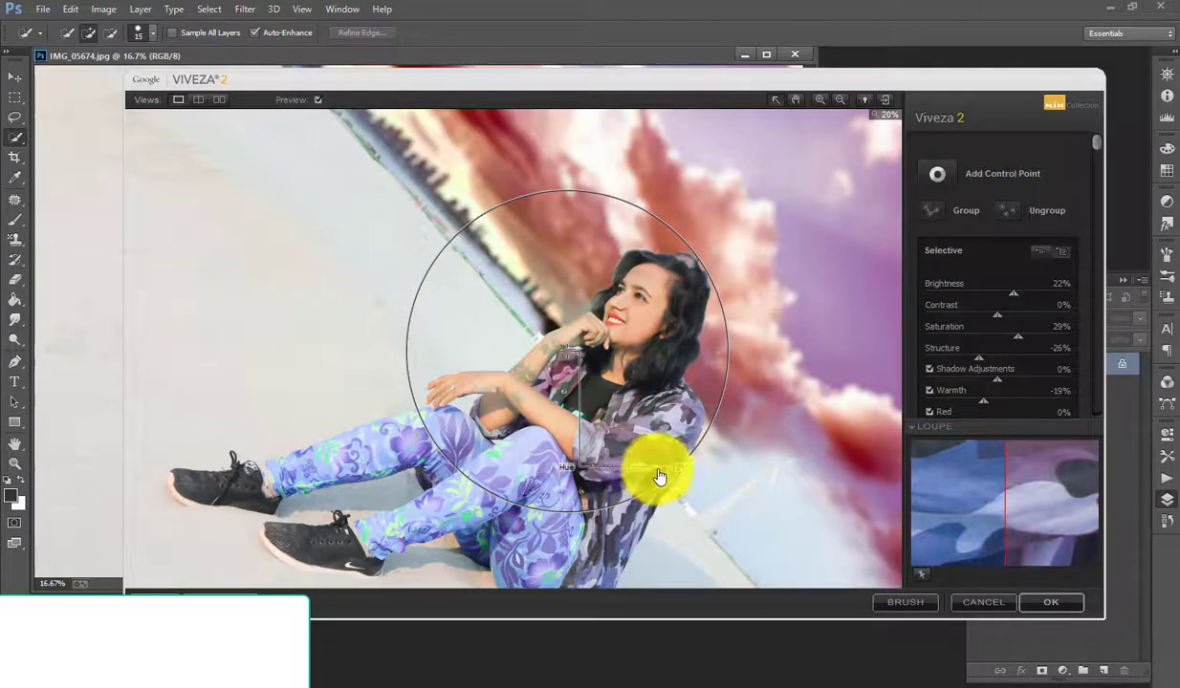
left_click(626, 459)
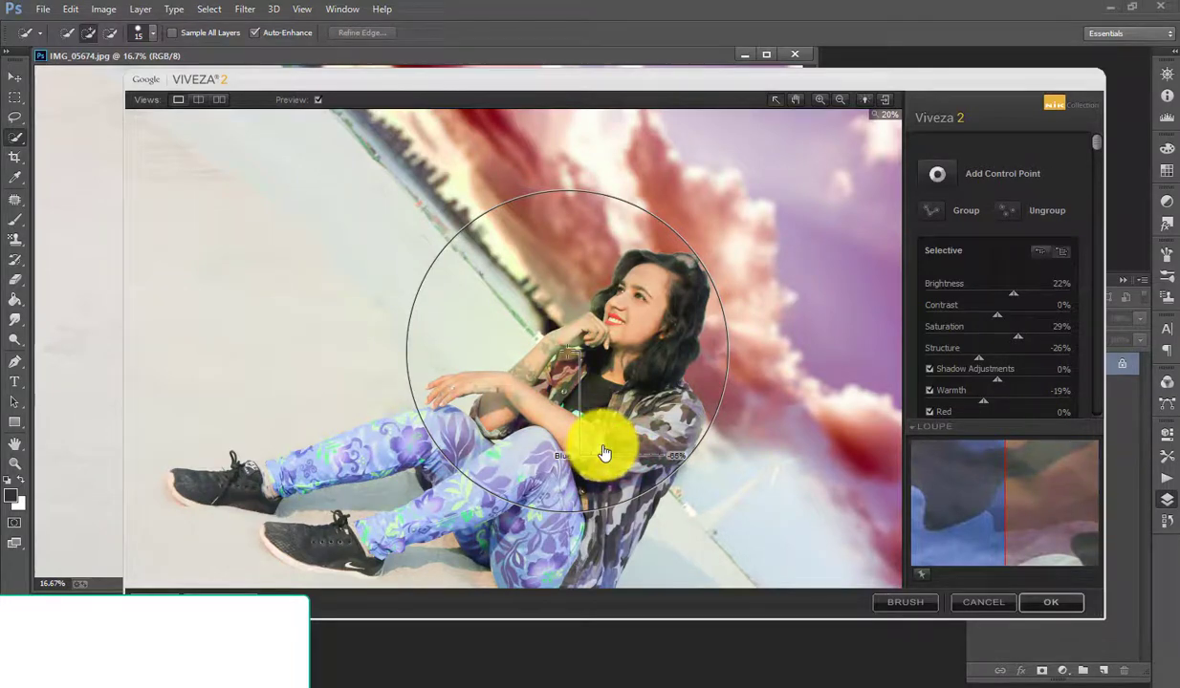
left_click(1057, 603)
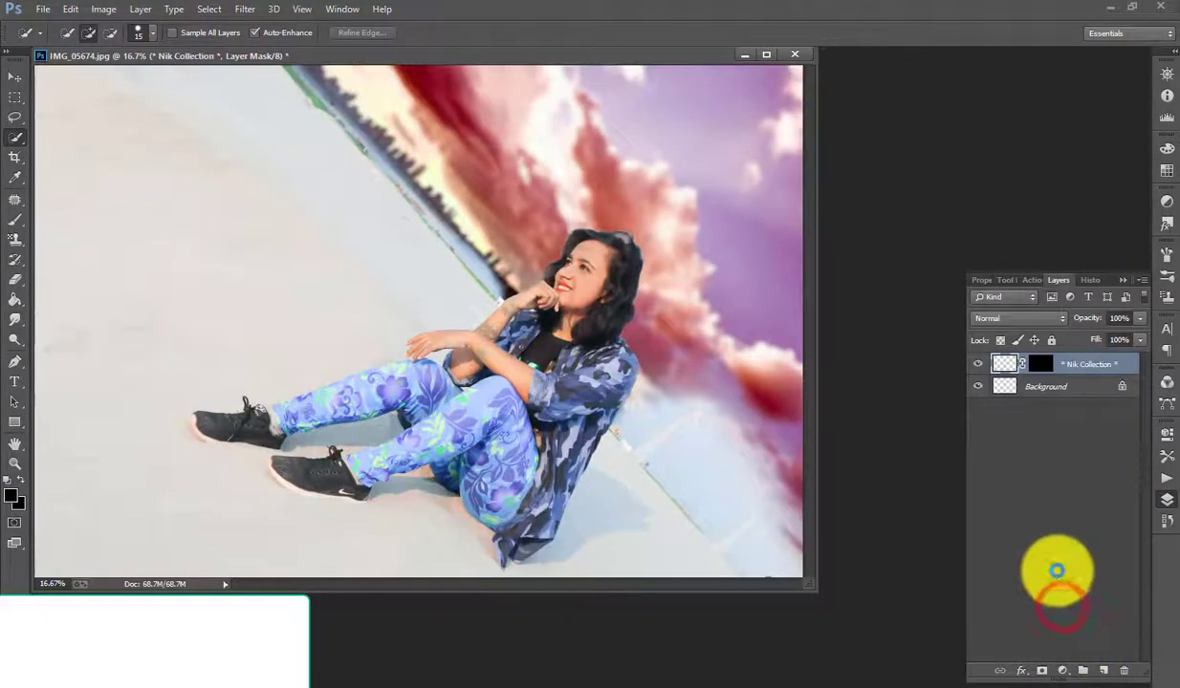
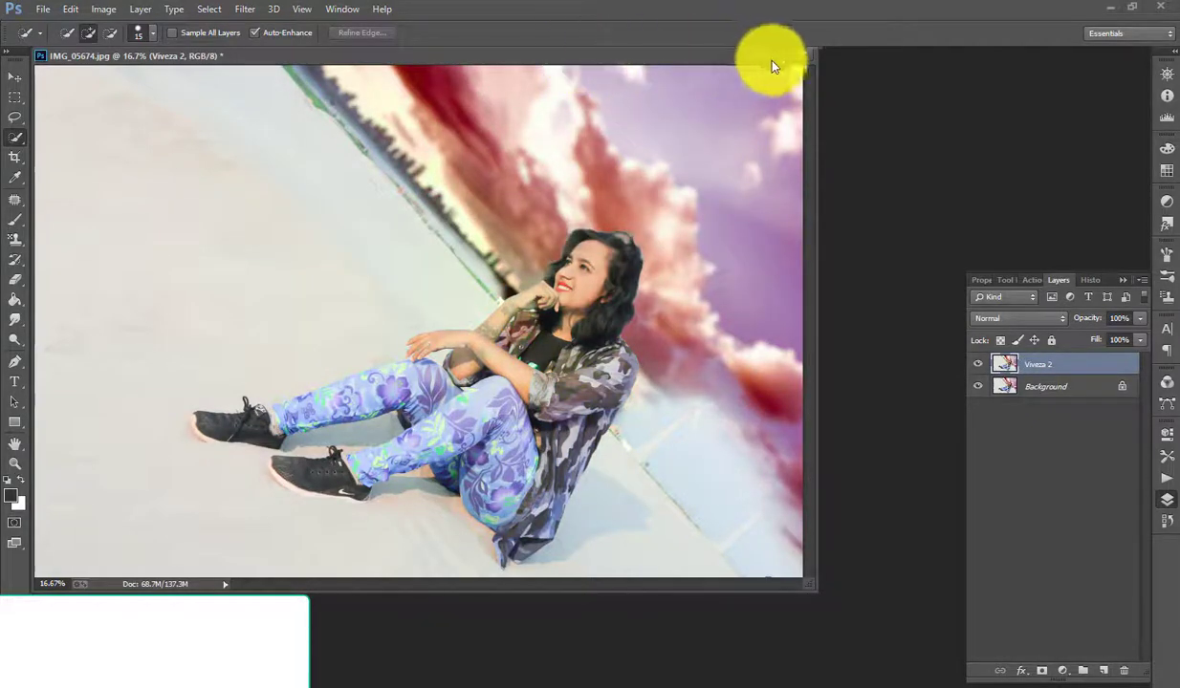
Save the edited photo as IMG_05674.jpg, close it, and reopen the flattened JPEG
key("ctrl+shift+s")
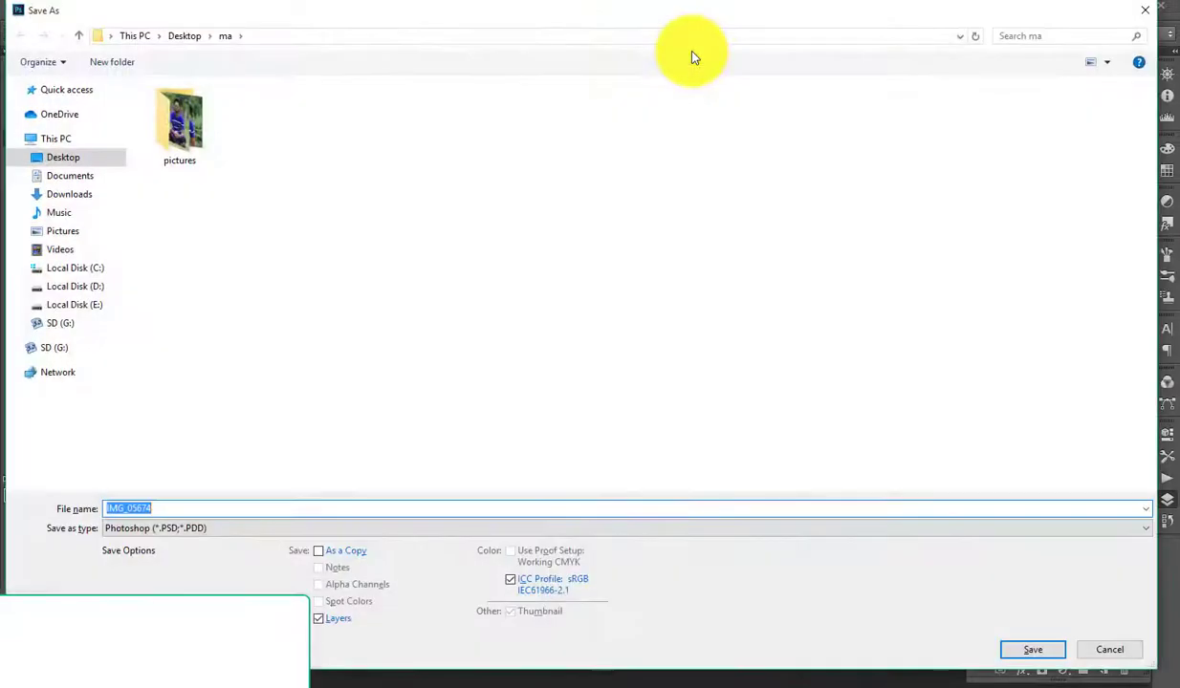
left_click(1144, 9)
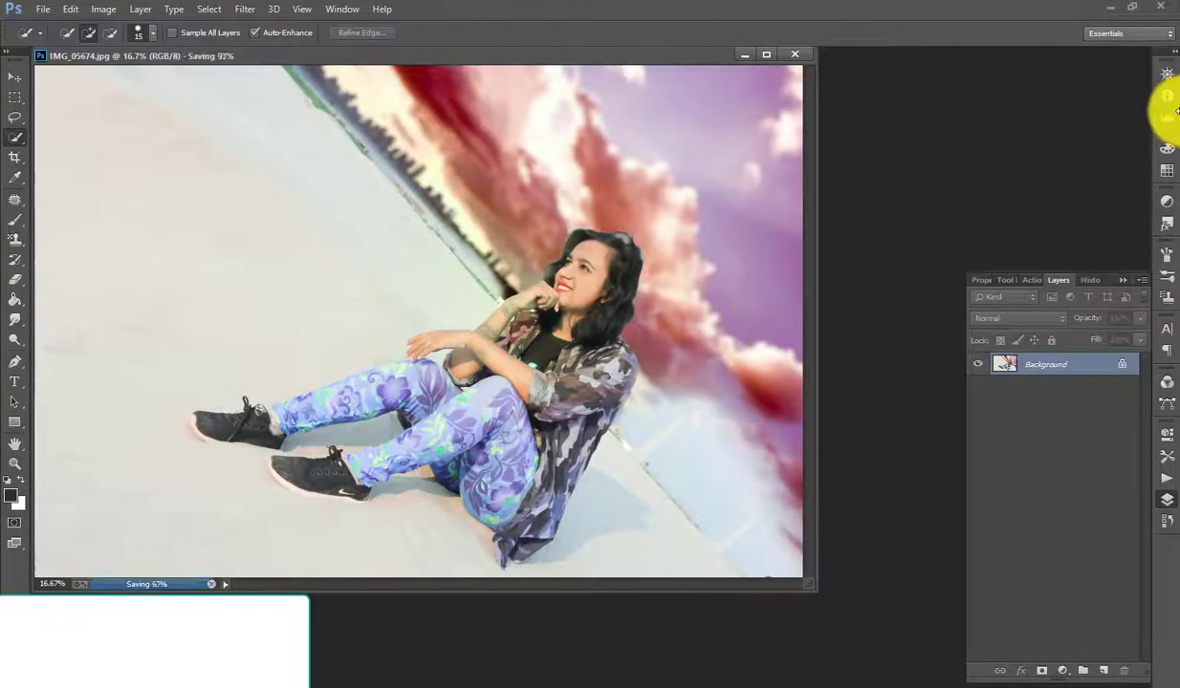
left_click(791, 57)
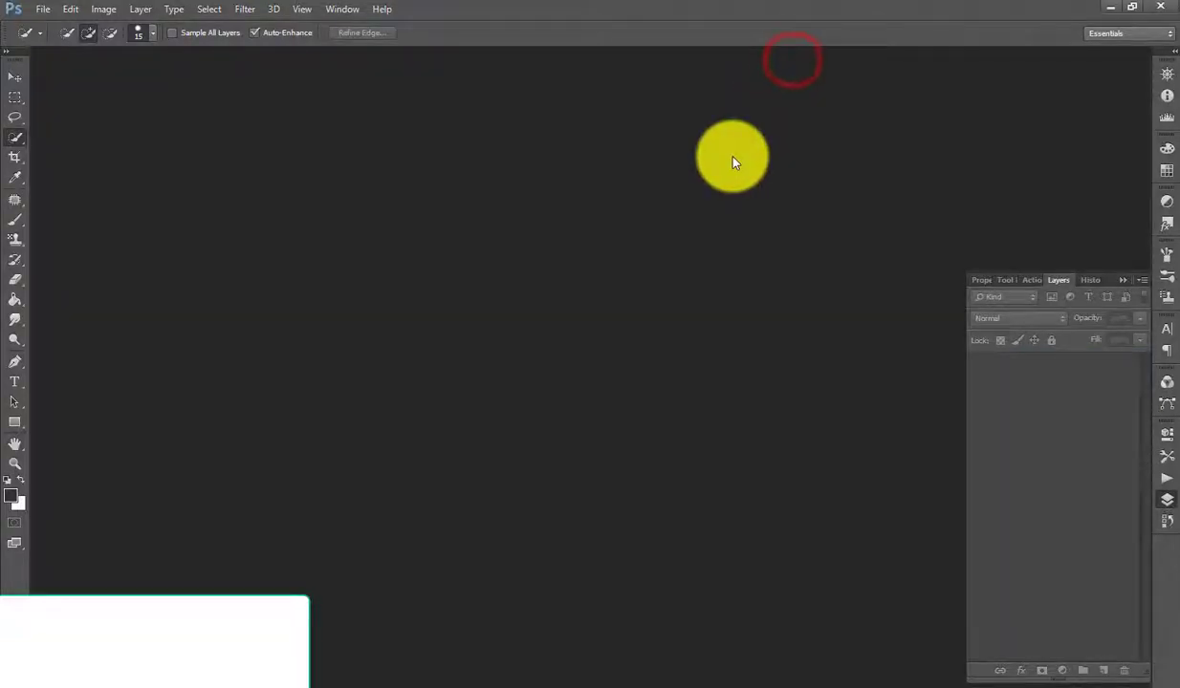
double_click(732, 160)
double_click(1027, 139)
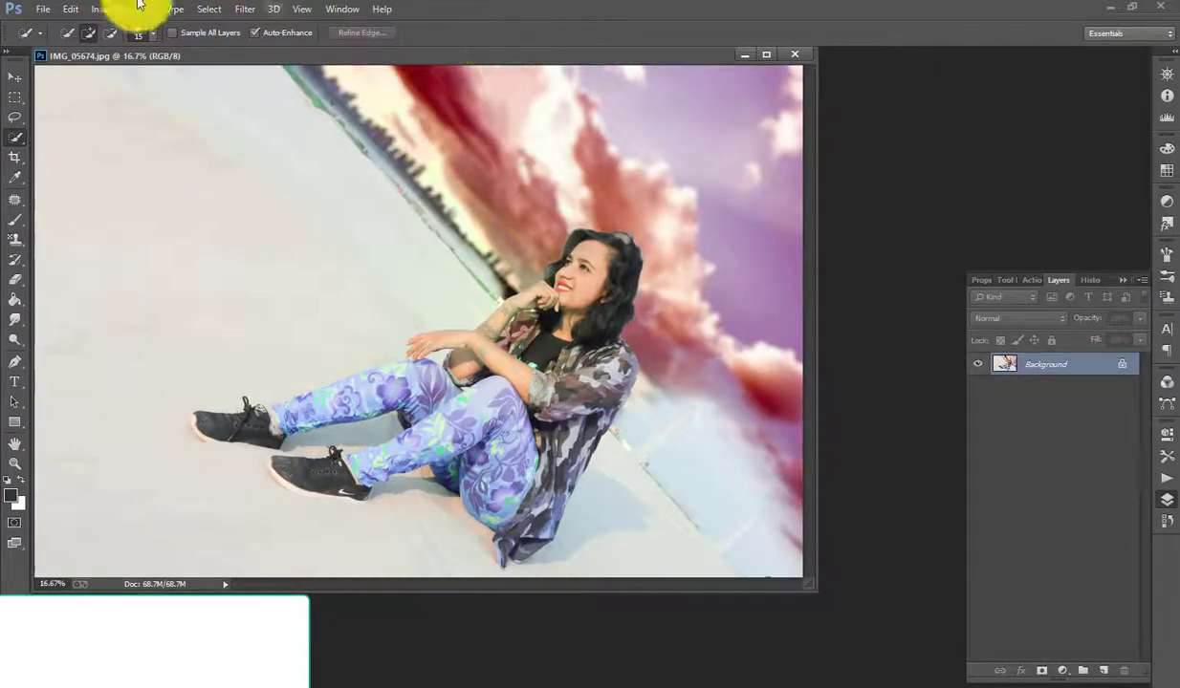
In Camera Raw, add a top-right graduated filter: exposure -3.80, cooler temperature, shadows and highlights -100
left_click(246, 9)
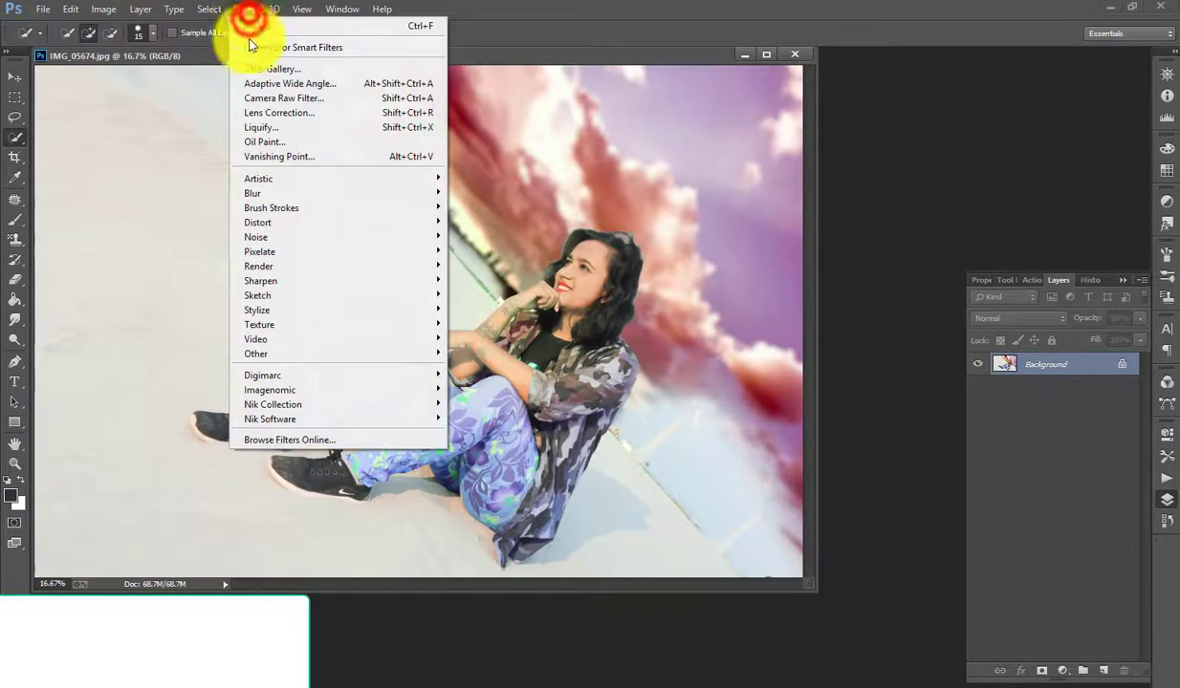
left_click(278, 106)
left_click(191, 62)
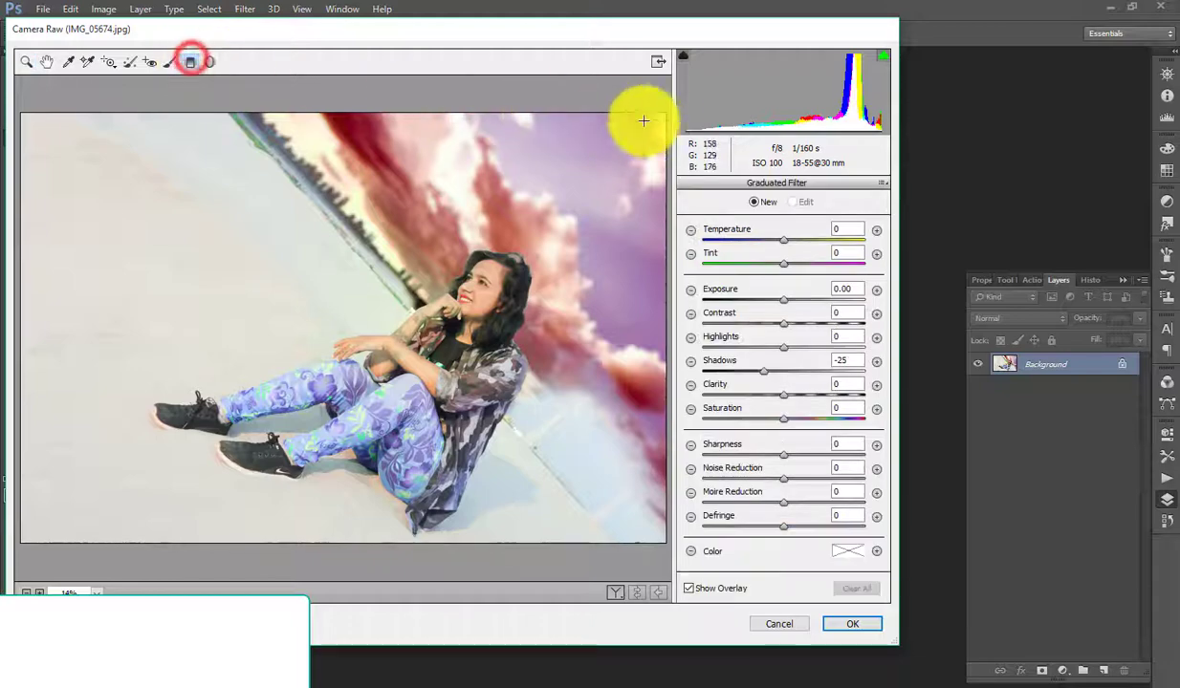
left_click_drag(666, 109, 522, 249)
left_click_drag(783, 299, 707, 330)
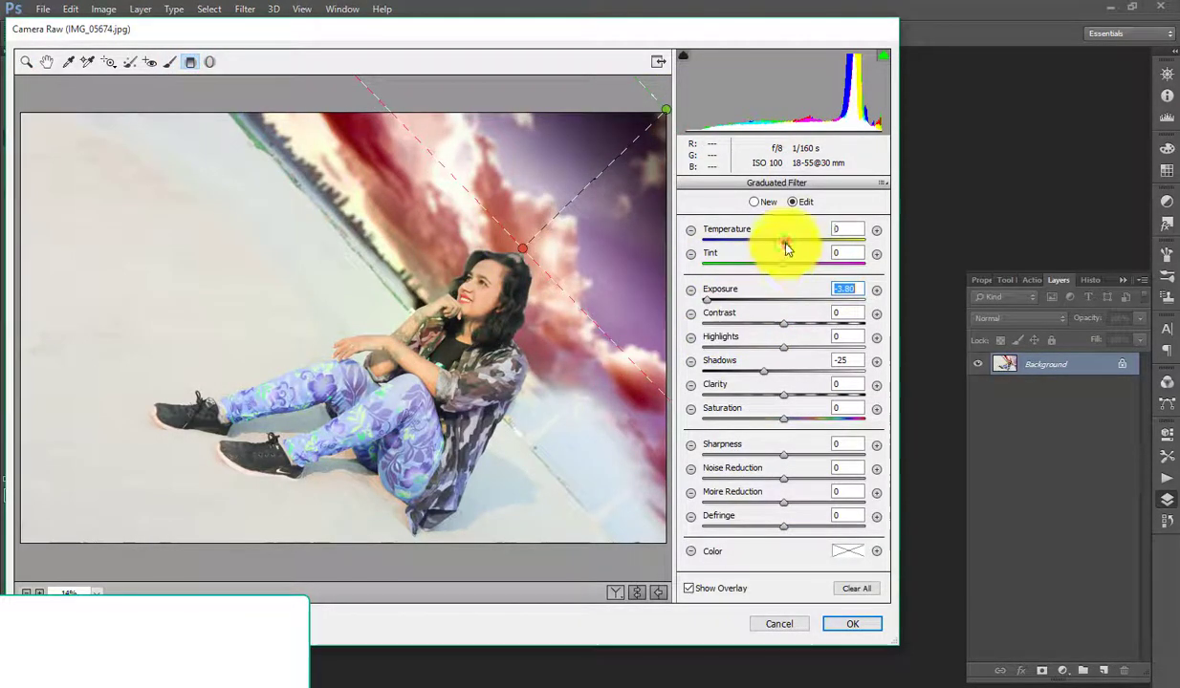
mouse_move(792, 251)
left_mouse_down()
mouse_move(705, 252)
mouse_move(771, 243)
left_mouse_up()
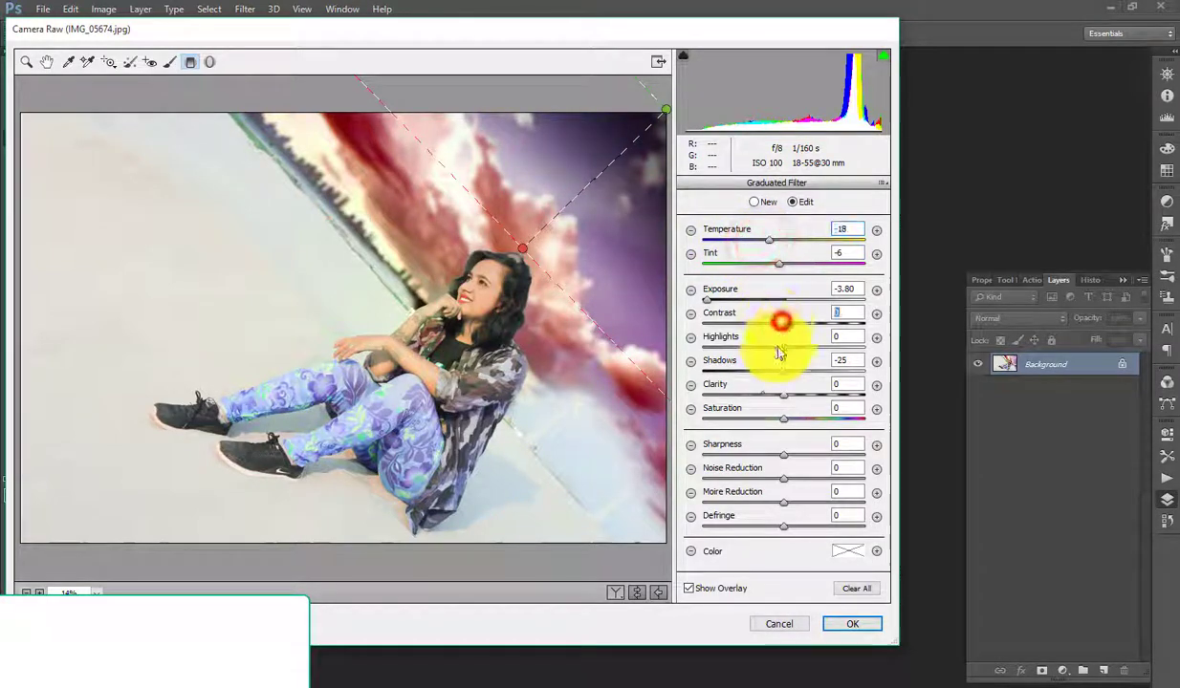
left_click_drag(764, 371, 701, 392)
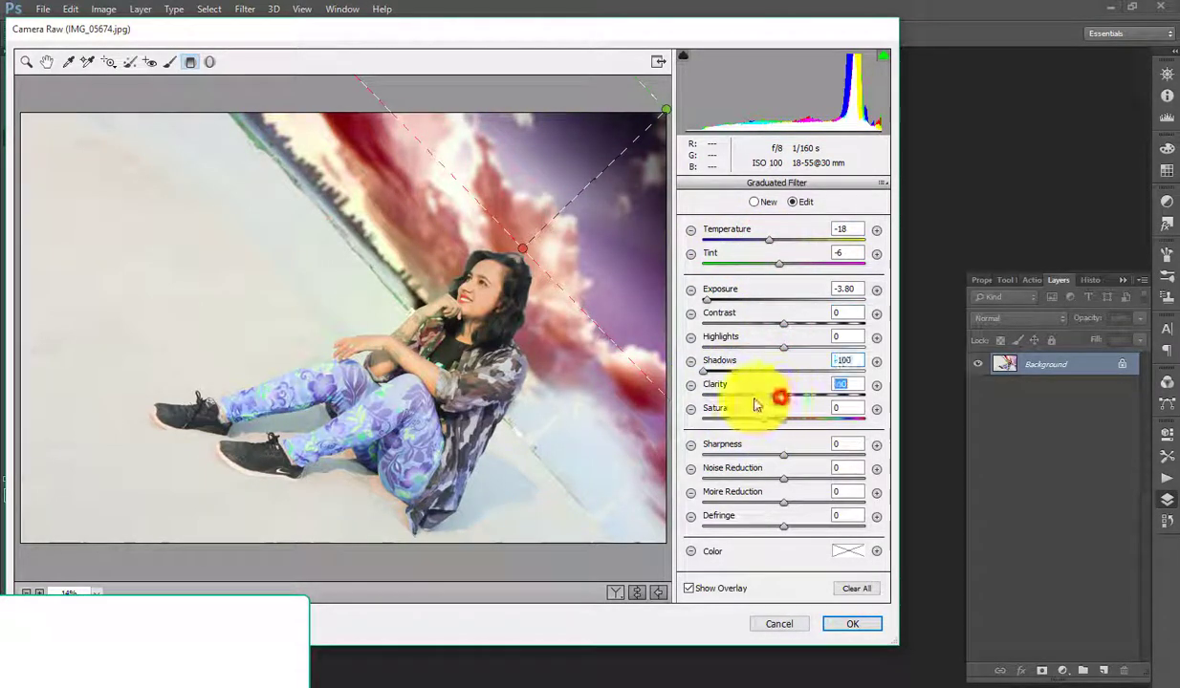
left_click_drag(784, 347, 691, 346)
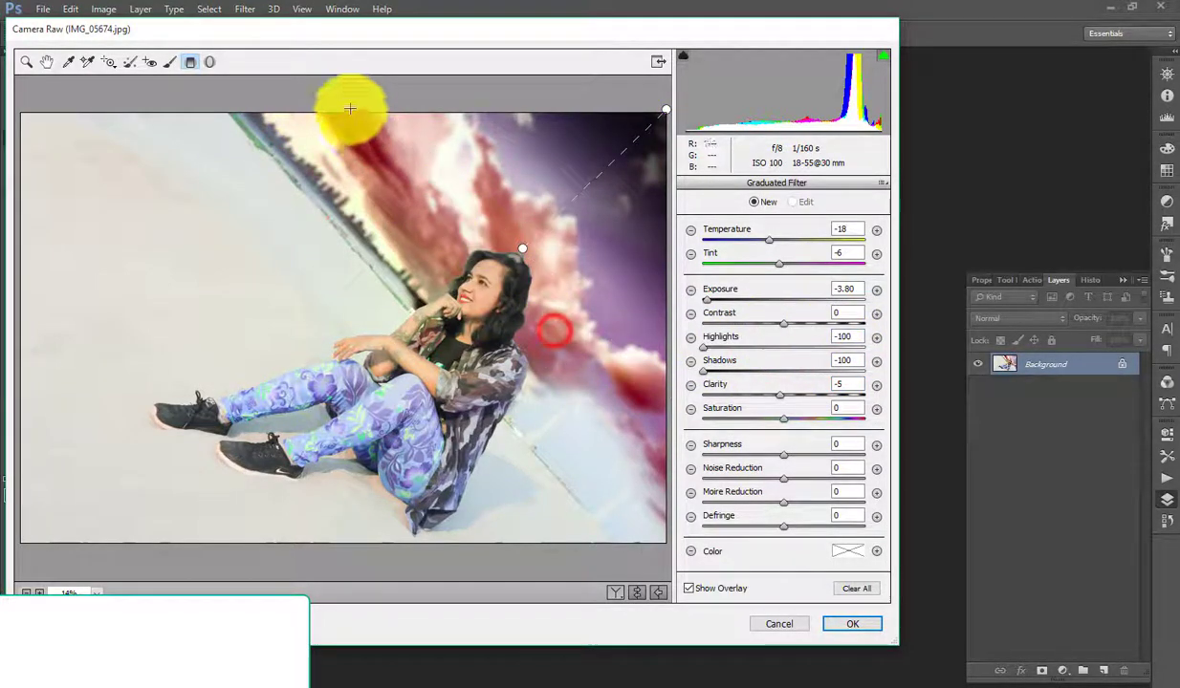
Add a second graduated filter darkening the upper-left corner and apply the Camera Raw changes
mouse_move(351, 108)
left_mouse_down()
mouse_move(503, 241)
mouse_move(447, 290)
mouse_move(416, 216)
mouse_move(377, 276)
mouse_move(403, 289)
mouse_move(408, 276)
left_mouse_up()
mouse_move(351, 109)
left_mouse_down()
mouse_move(356, 80)
mouse_move(387, 64)
mouse_move(443, 94)
mouse_move(447, 66)
mouse_move(408, 45)
mouse_move(377, 5)
left_mouse_up()
left_click(841, 623)
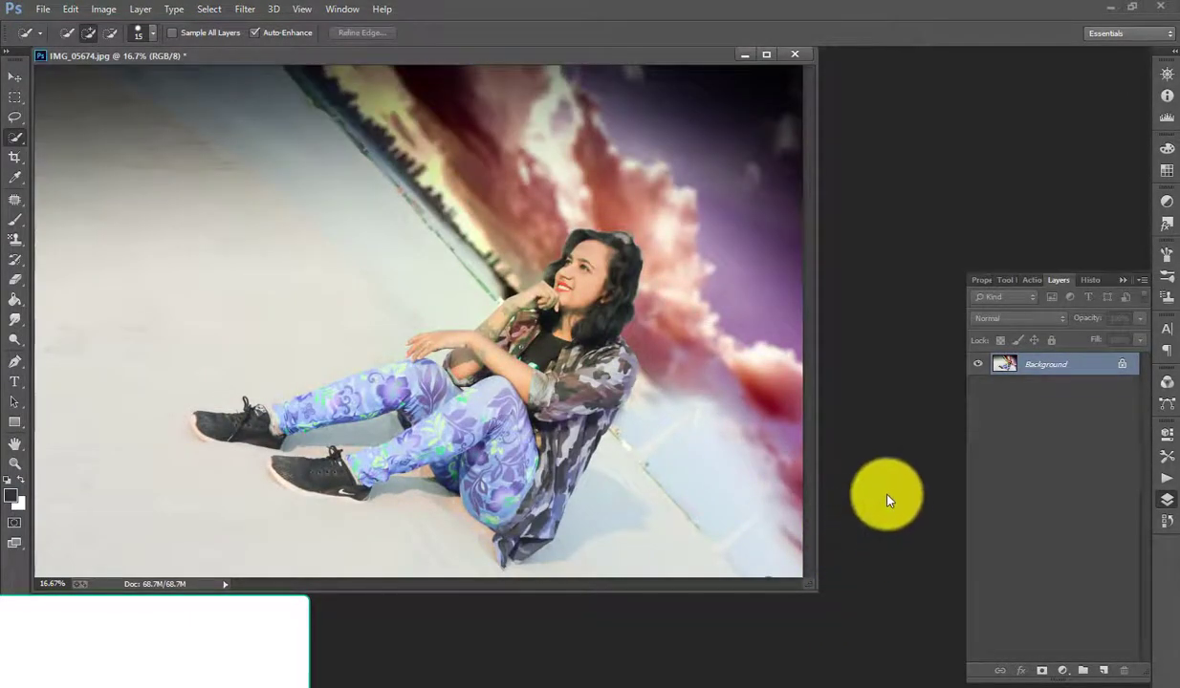
Choose the regular Brush Tool with a large soft black tip and adjust the view
left_click(13, 223)
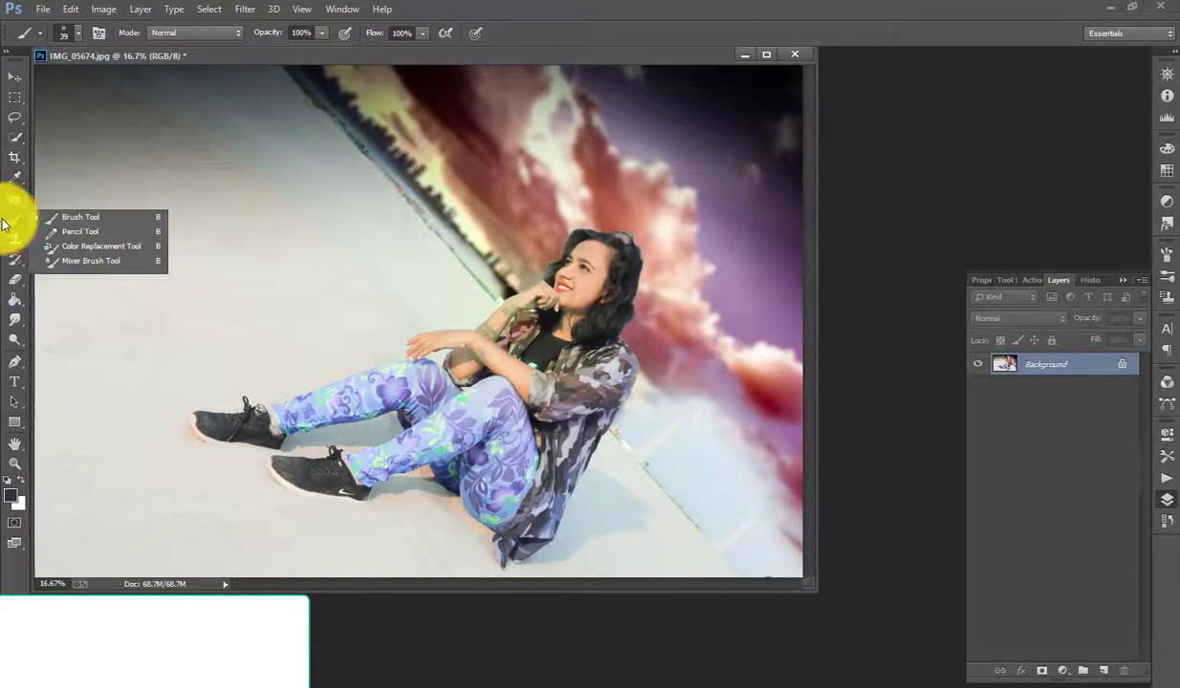
left_click(45, 217)
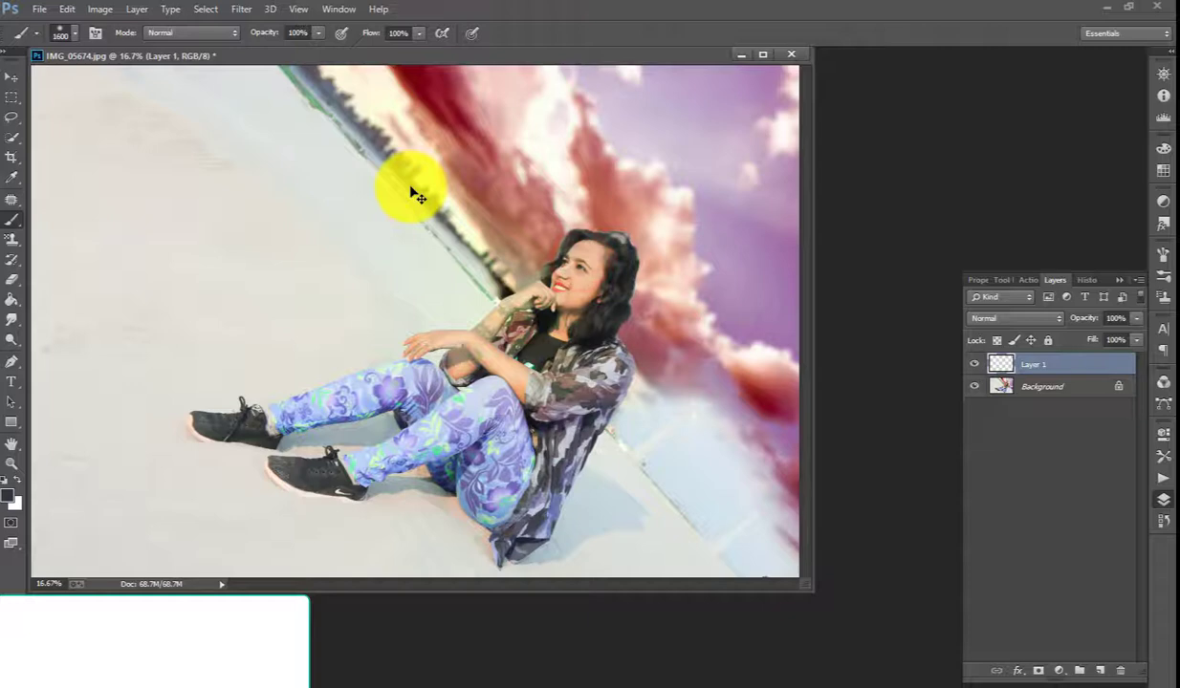
left_click(1016, 438)
left_click(758, 342)
left_click(613, 262)
key("z")
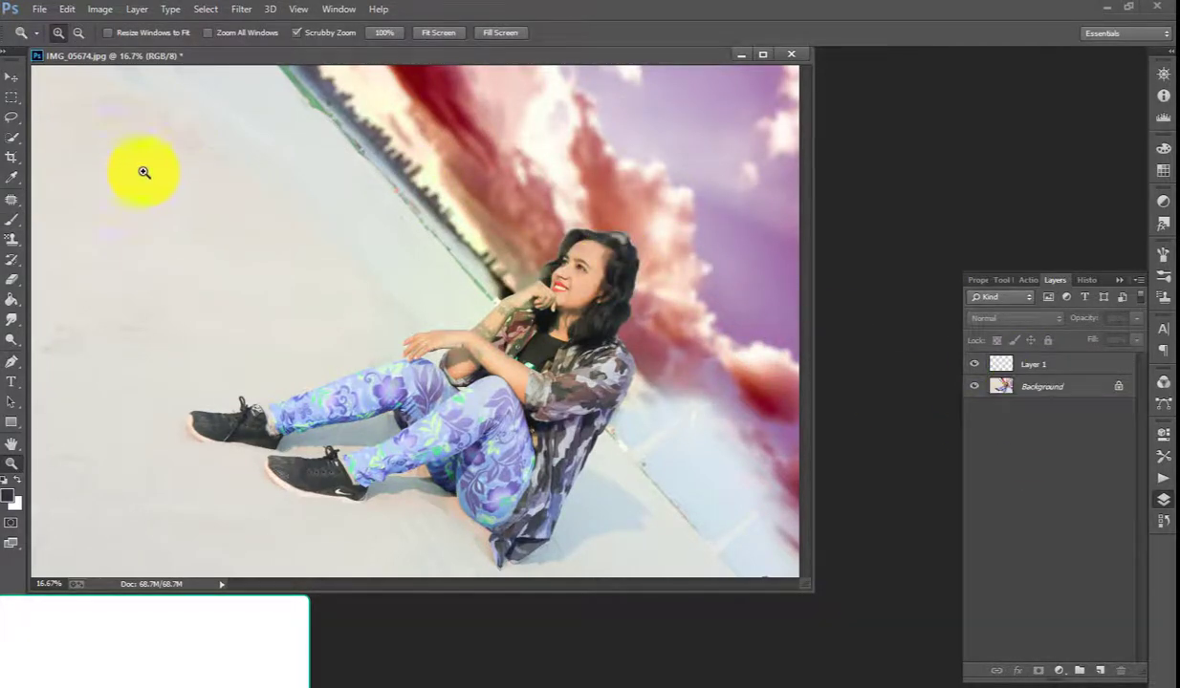
key("b")
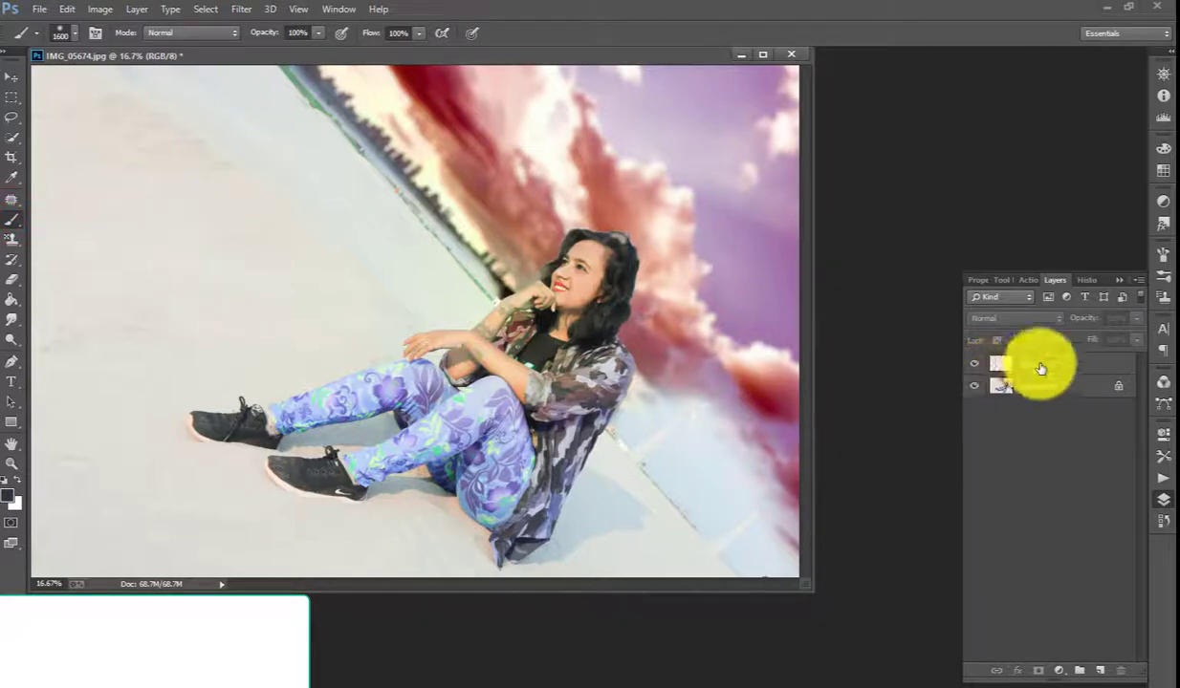
left_click(1042, 364)
key("z")
Target Layer 1 and paint a large soft dark spot over the upper-left horizon
left_click(1012, 380)
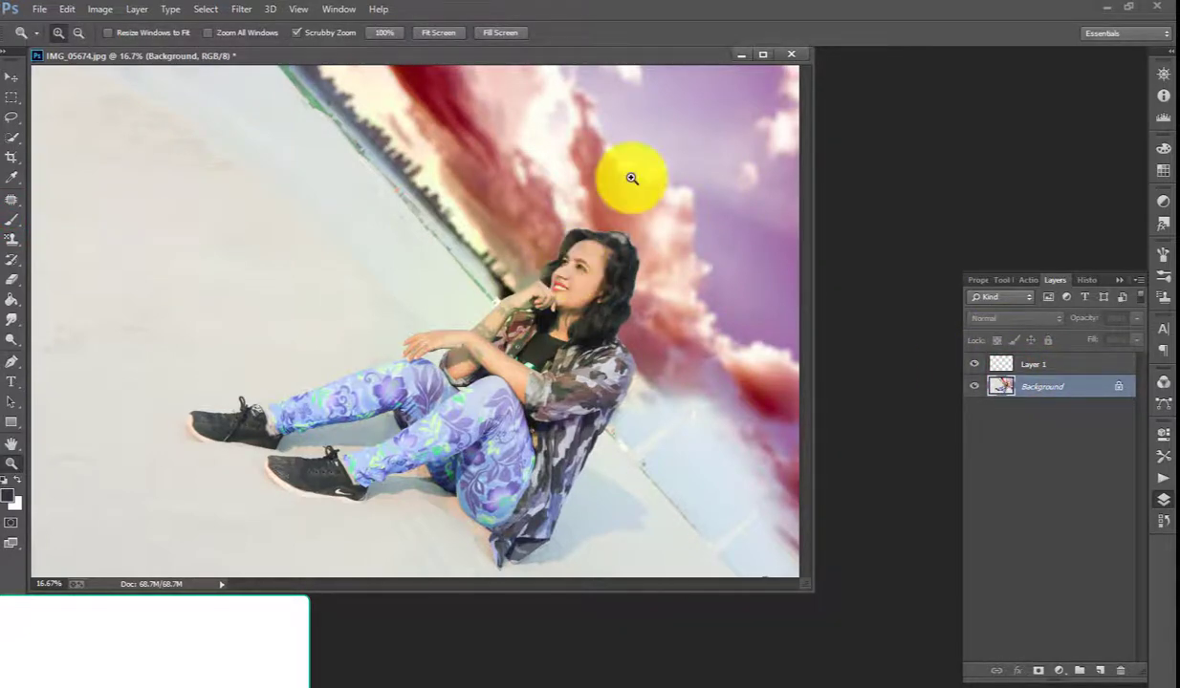
left_click(1052, 366)
left_click(11, 220)
left_click(360, 182)
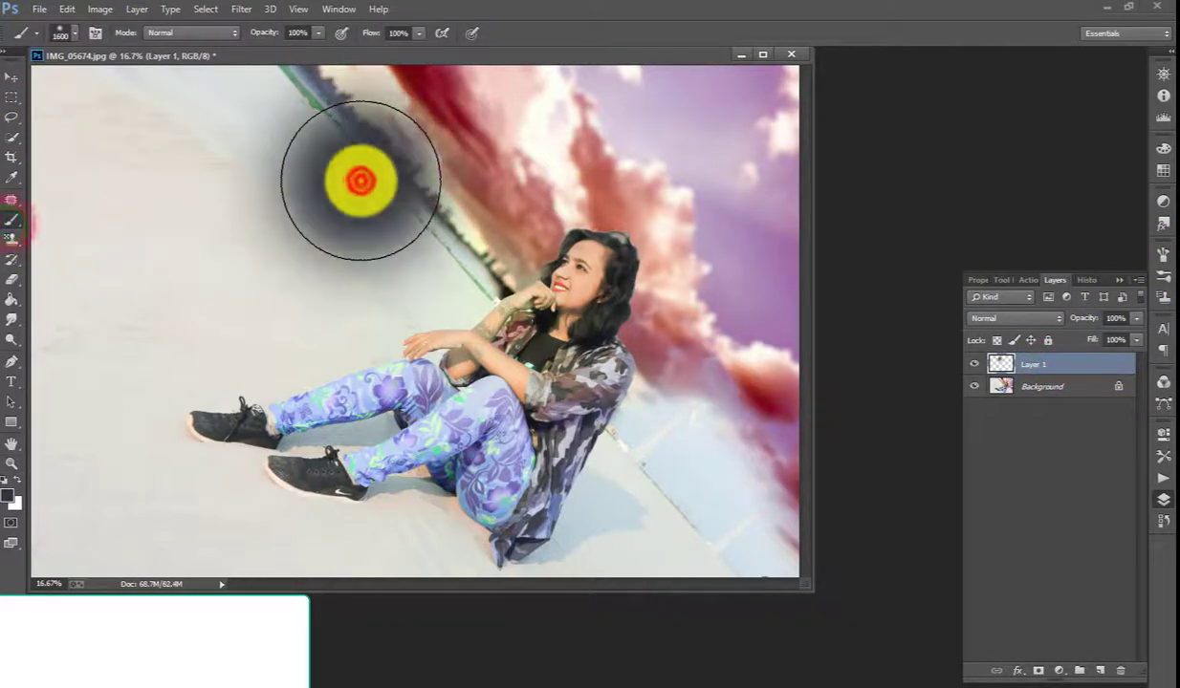
Set Layer 1's blend mode to Screen
right_click(1076, 367)
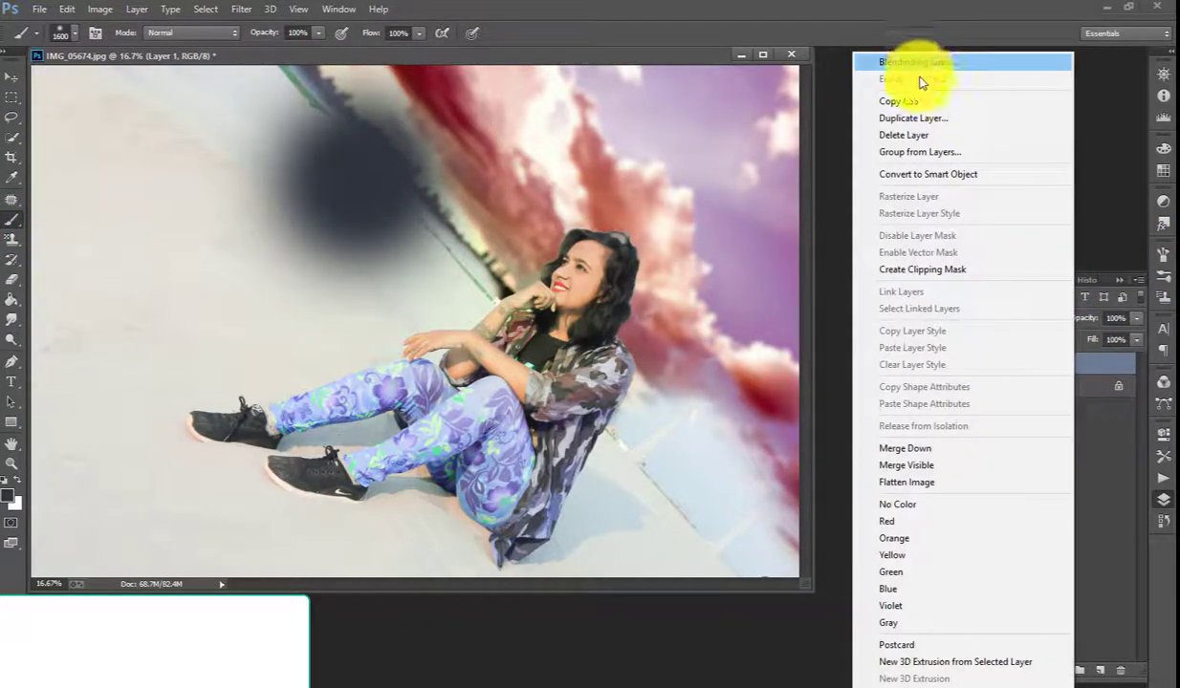
left_click(1109, 369)
left_click(1011, 312)
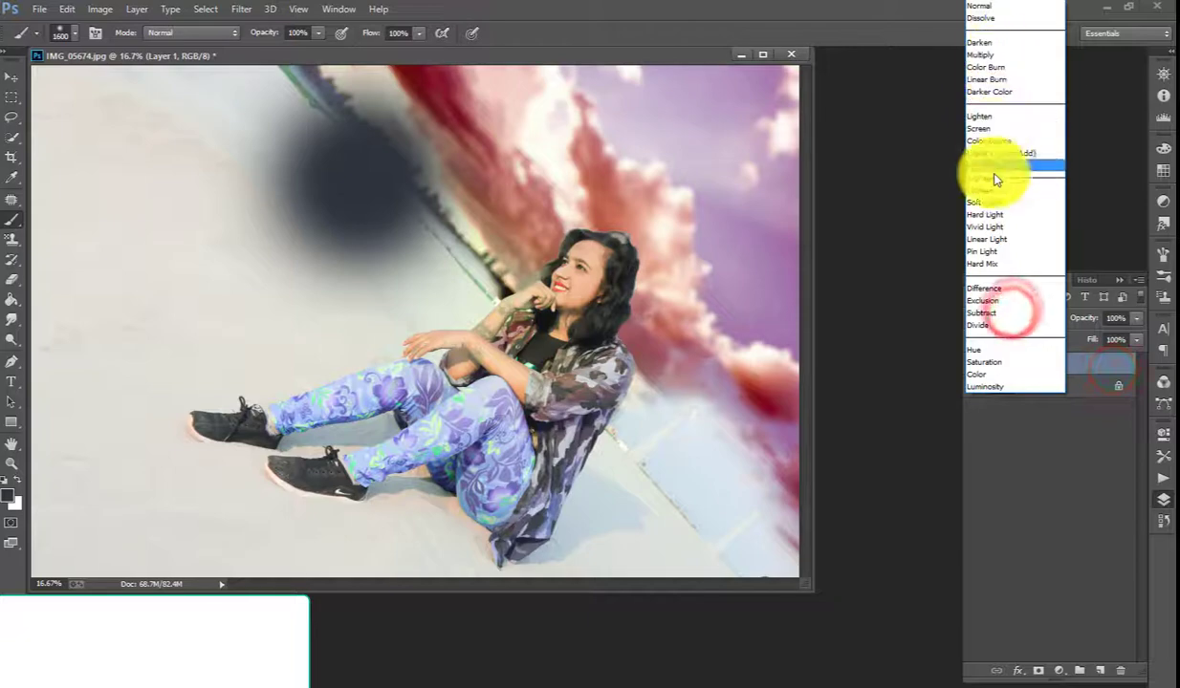
left_click(994, 130)
left_click(1009, 317)
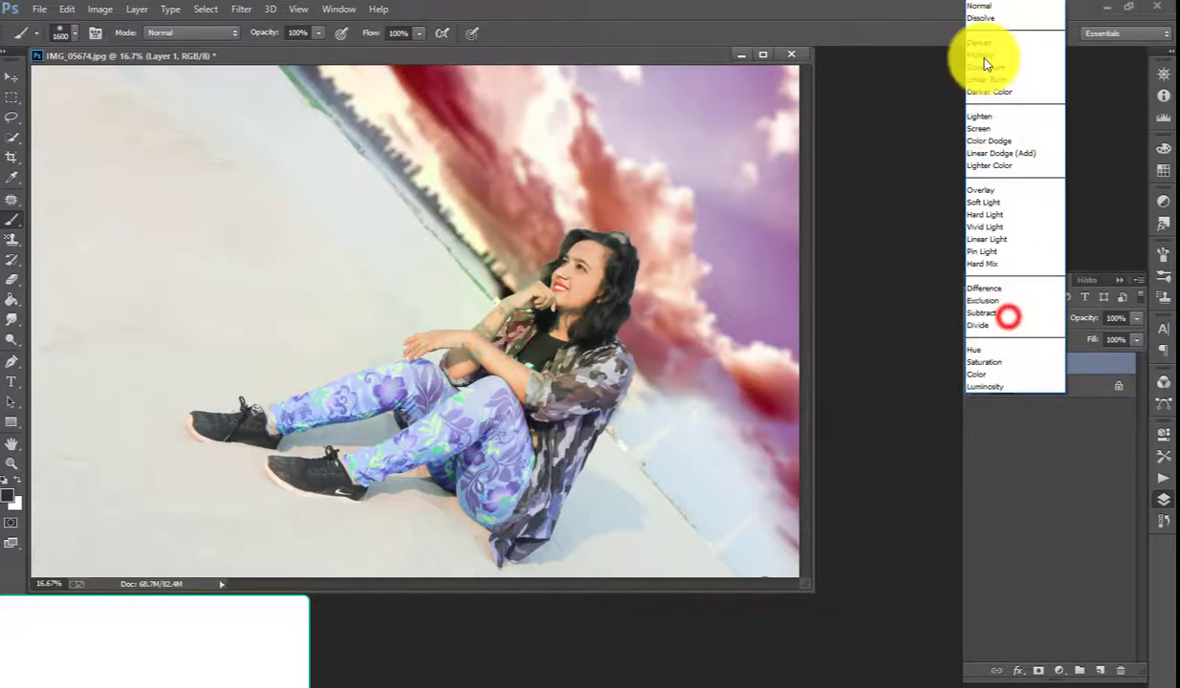
Give Layer 1 a dark grey Color Overlay layer style
right_click(1033, 453)
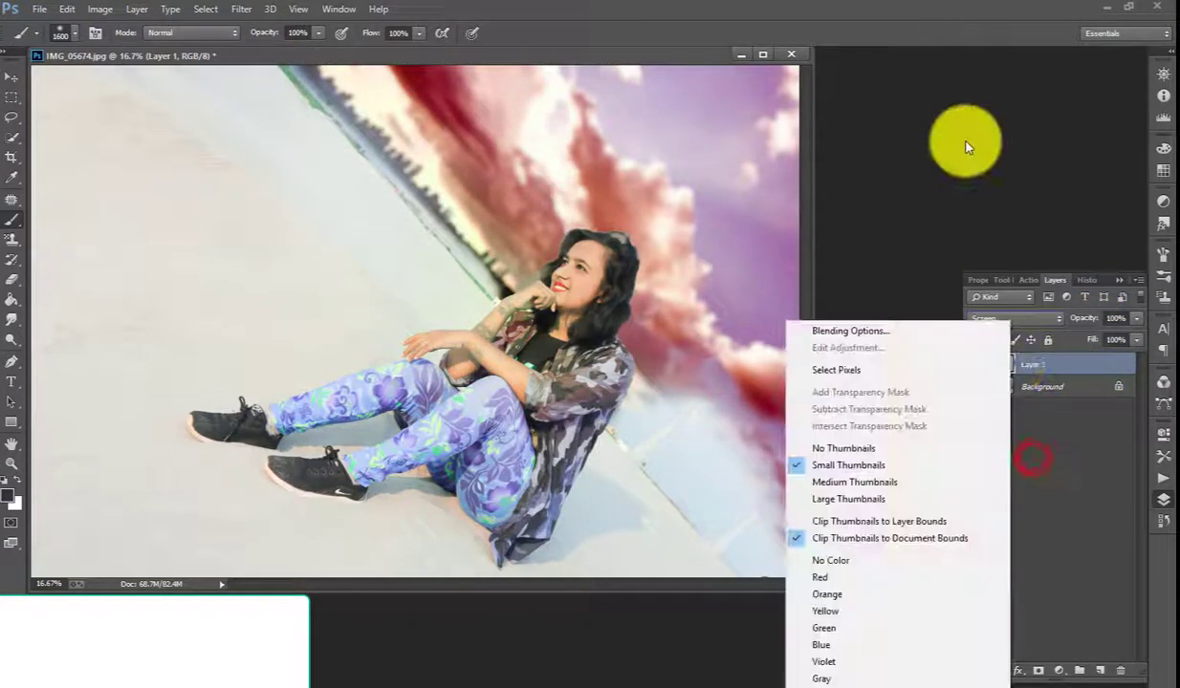
left_click(884, 331)
left_click(724, 416)
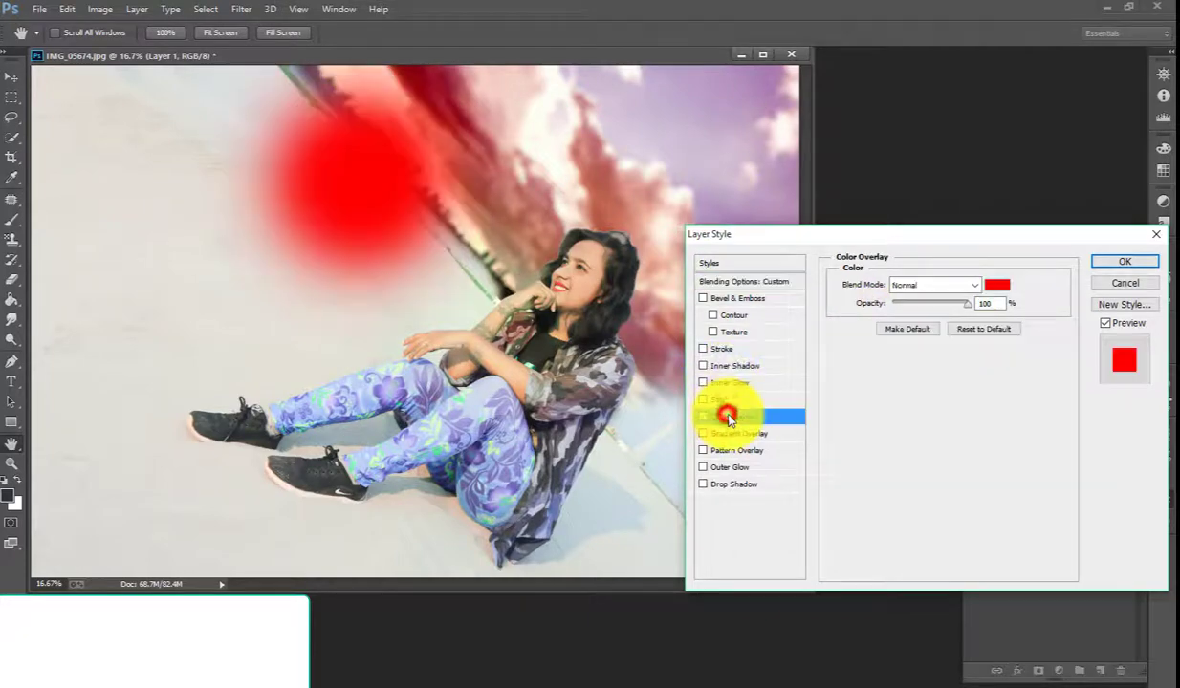
left_click(997, 284)
left_click_drag(513, 675, 539, 656)
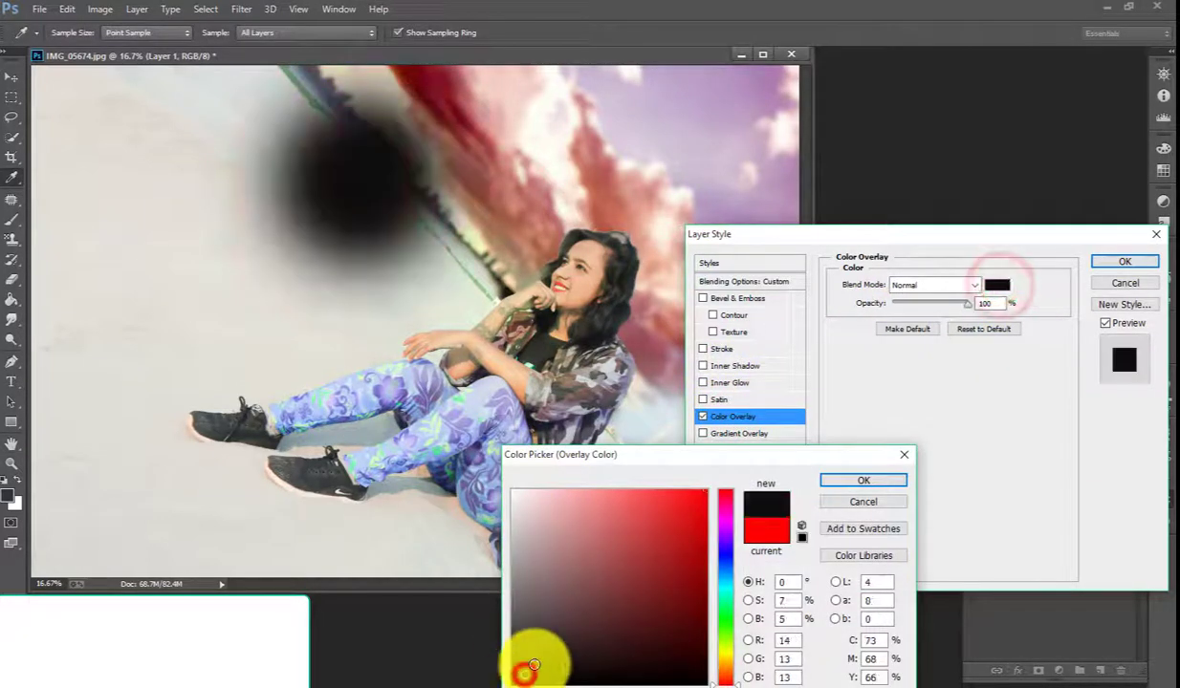
left_click(1117, 261)
Free-transform the dark spot, stretching it wide and tall across the upper sky
key("ctrl+t")
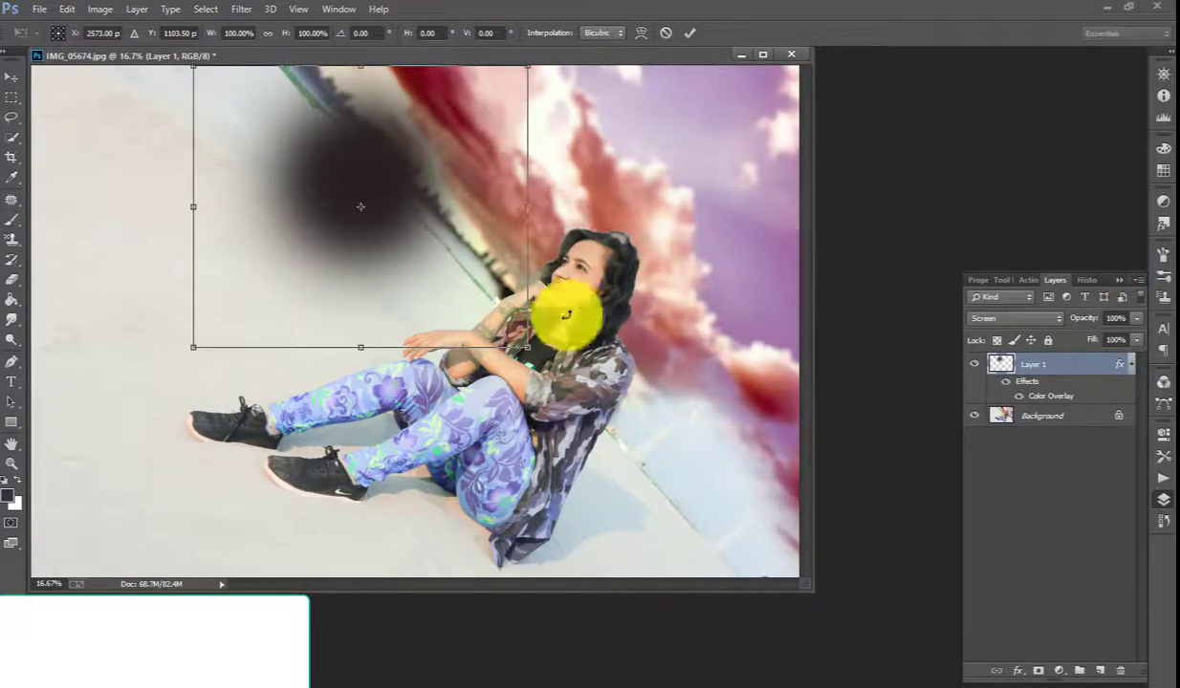
left_click_drag(527, 343, 824, 287)
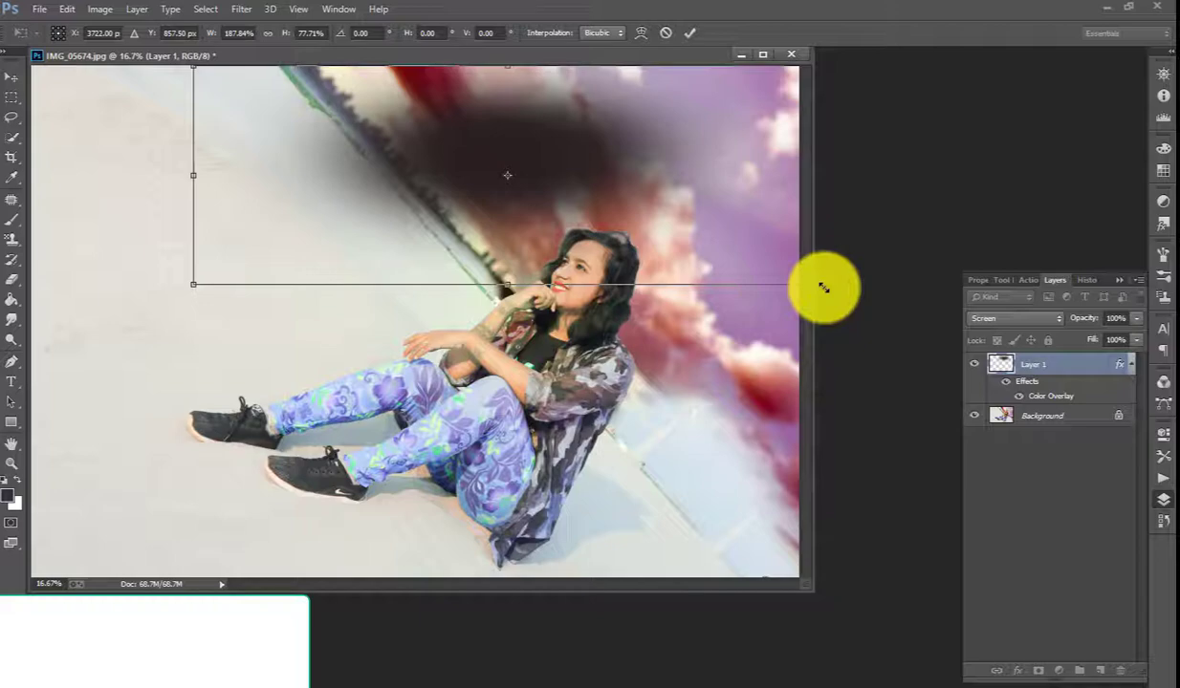
double_click(629, 55)
mouse_move(737, 238)
left_mouse_down()
mouse_move(610, 202)
mouse_move(899, 306)
left_mouse_up()
left_click_drag(803, 251, 192, 229)
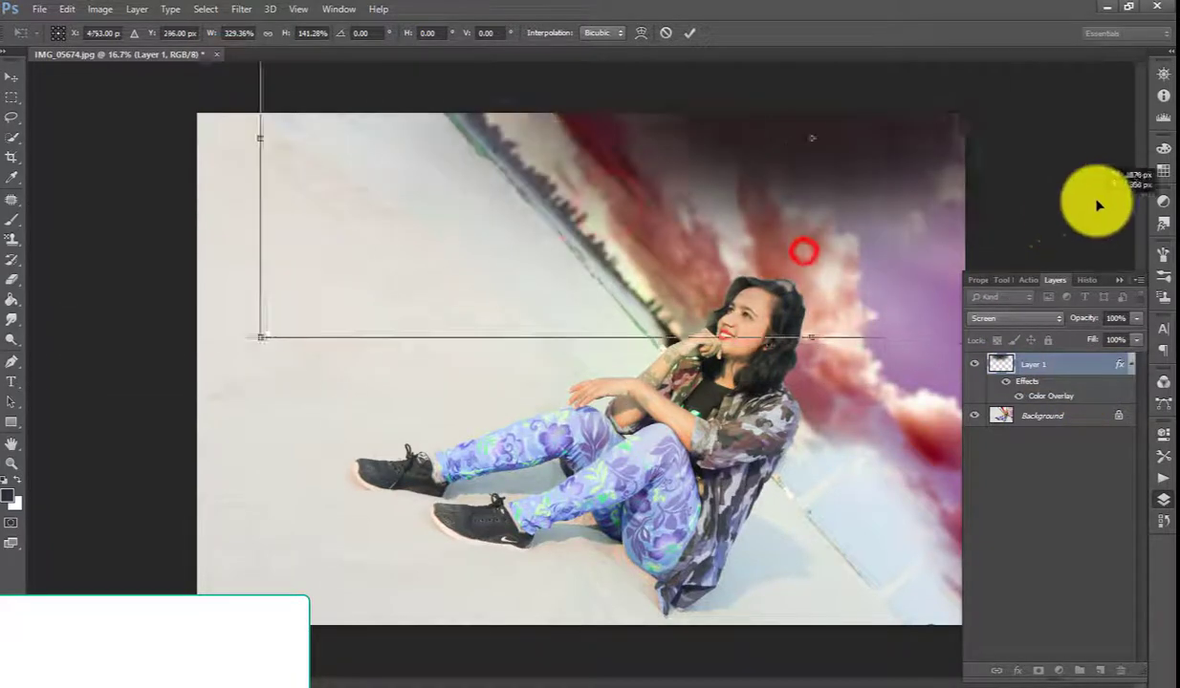
left_click_drag(280, 149, 175, 149)
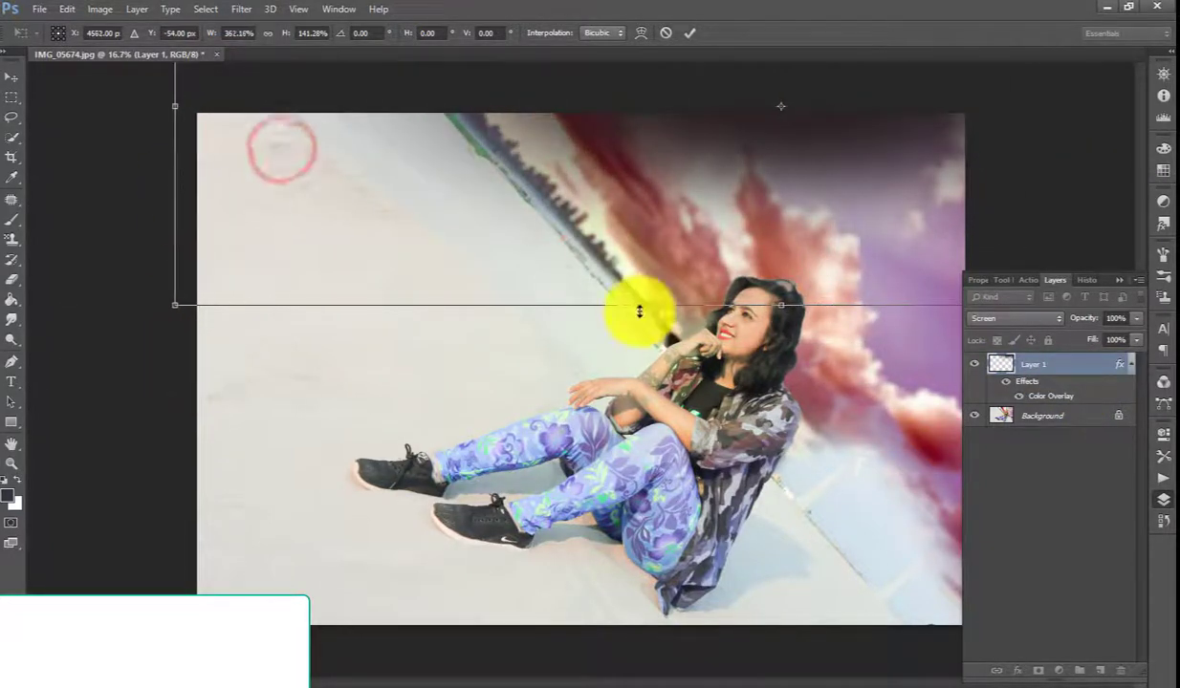
left_click_drag(634, 305, 636, 337)
Commit the transform and duplicate the glow layer as Layer 1 copy
key("Return")
key("b")
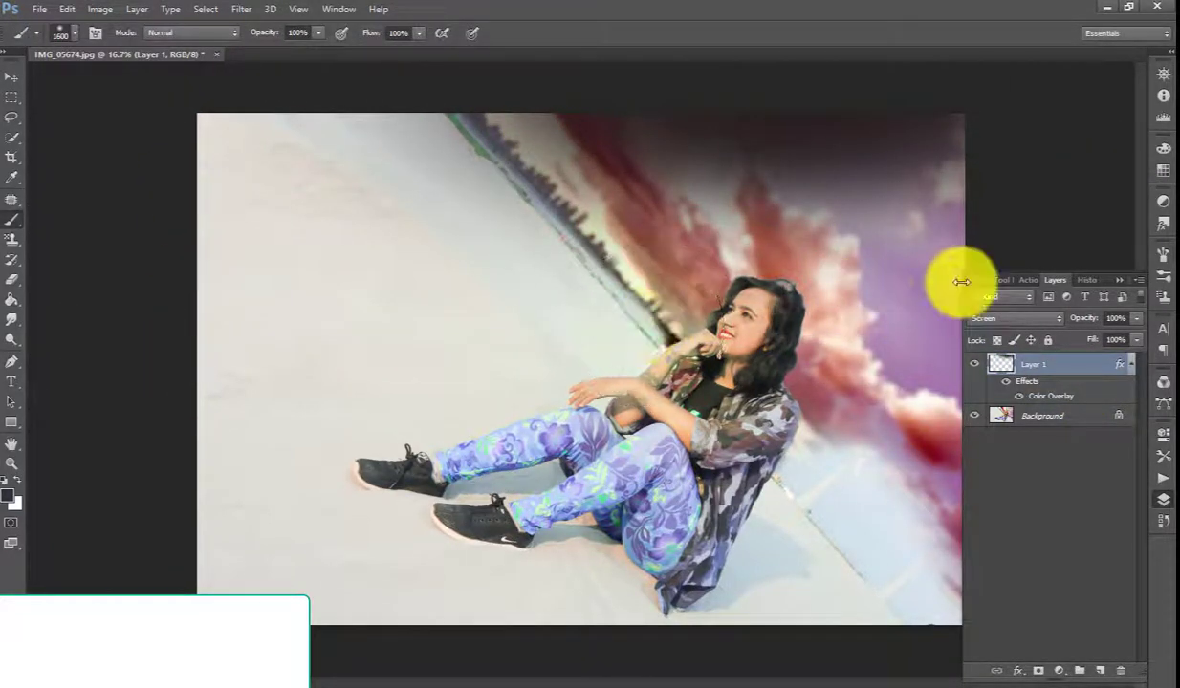
key("ctrl+j")
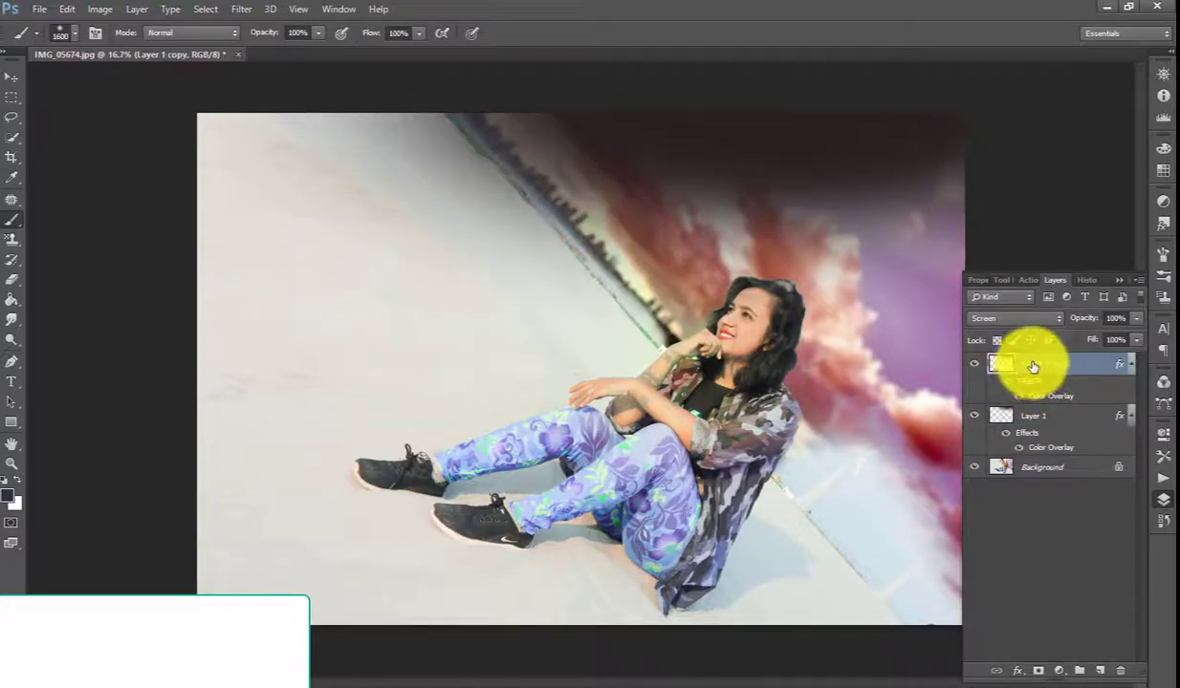
Merge the original glow into the Background and move the Layer 1 copy over the photo
left_click(1042, 417)
key("ctrl+e")
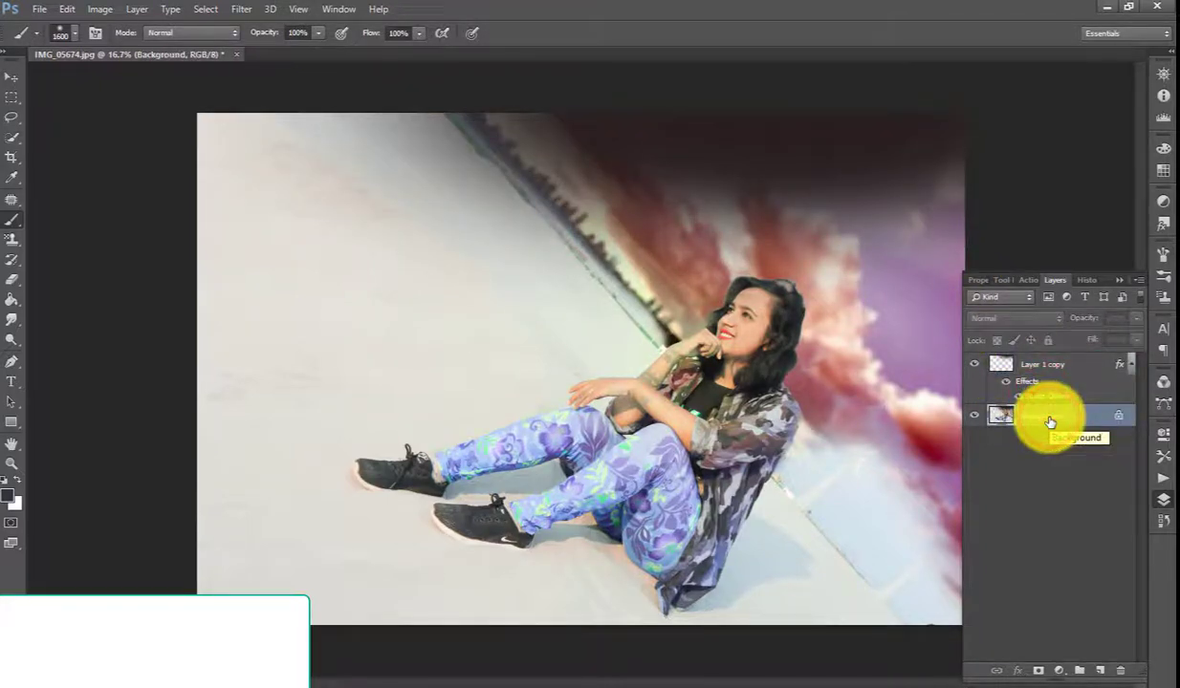
left_click(1066, 373)
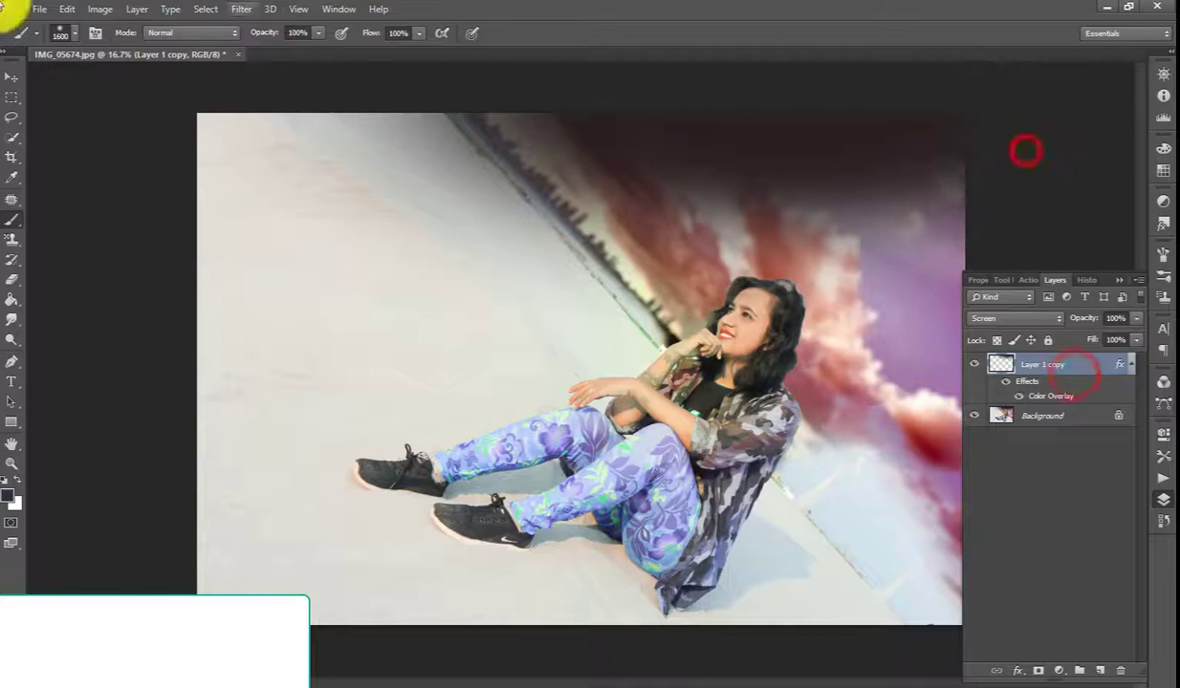
left_click(11, 77)
mouse_move(966, 516)
left_mouse_down()
mouse_move(790, 664)
mouse_move(841, 580)
mouse_move(828, 218)
left_mouse_up()
Rotate the glow copy about 83° and stretch it down the right edge
key("ctrl+t")
left_click_drag(1080, 263, 818, 497)
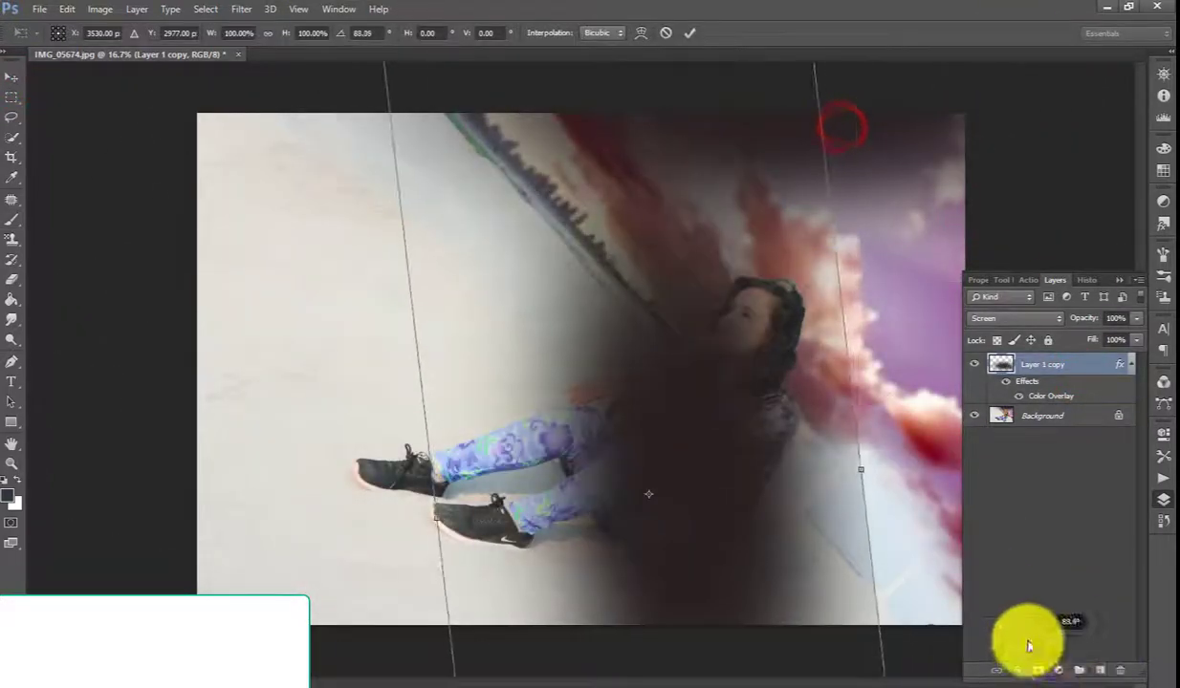
left_click_drag(777, 453, 860, 474)
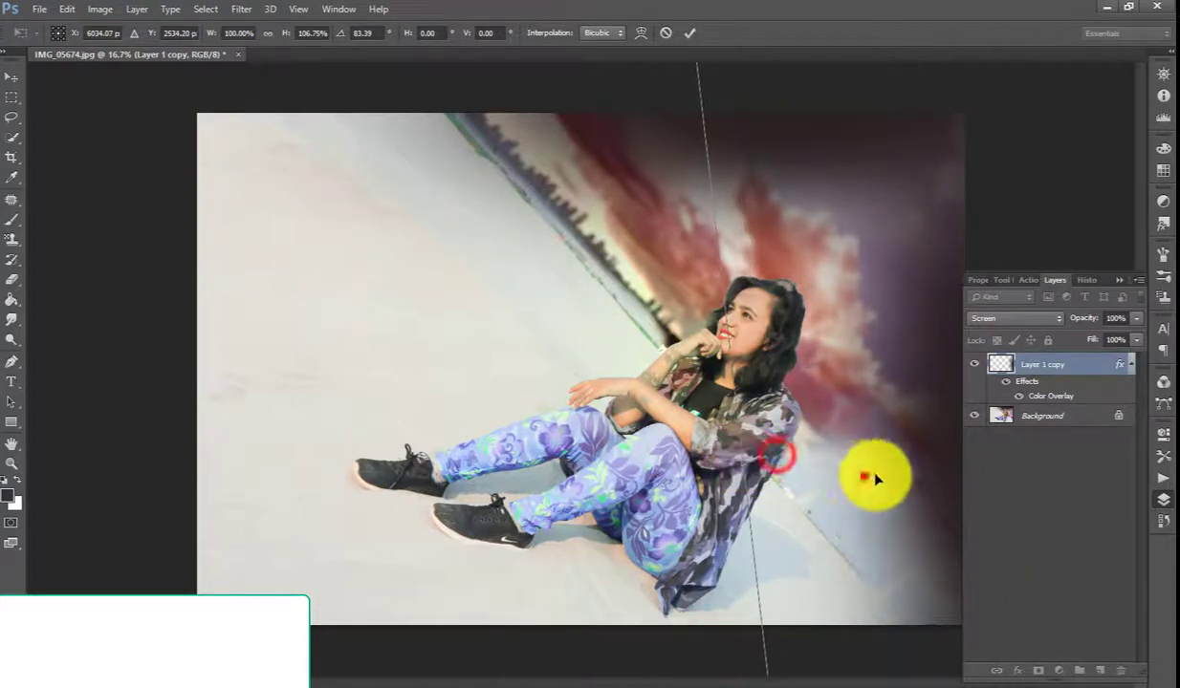
left_click_drag(817, 640, 797, 661)
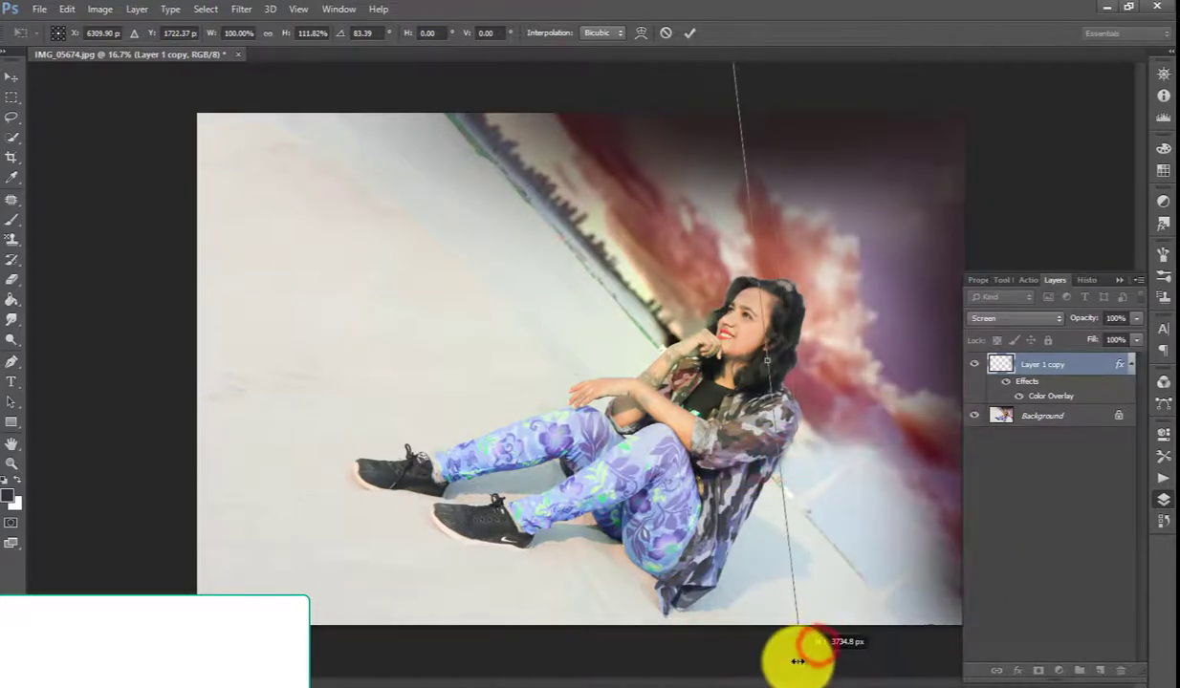
key("Return")
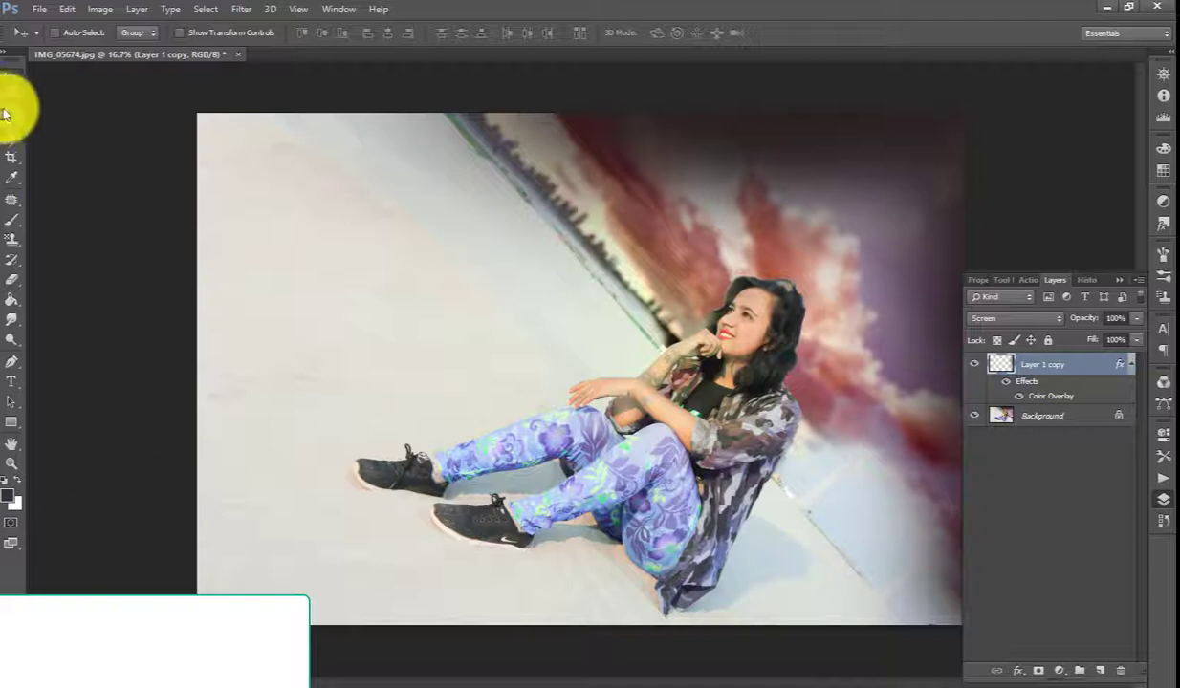
Undo a stray test dab and flatten the glow copy into the Background
left_click(12, 219)
left_click(338, 232)
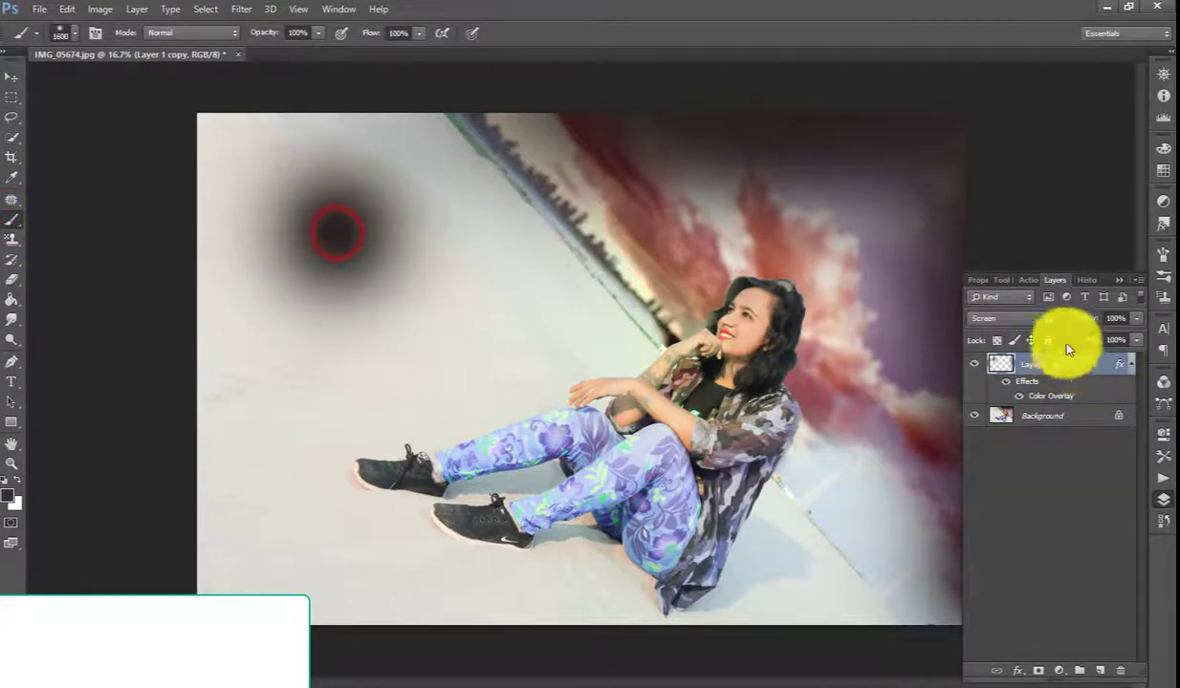
left_click(1040, 317)
left_click(1106, 366)
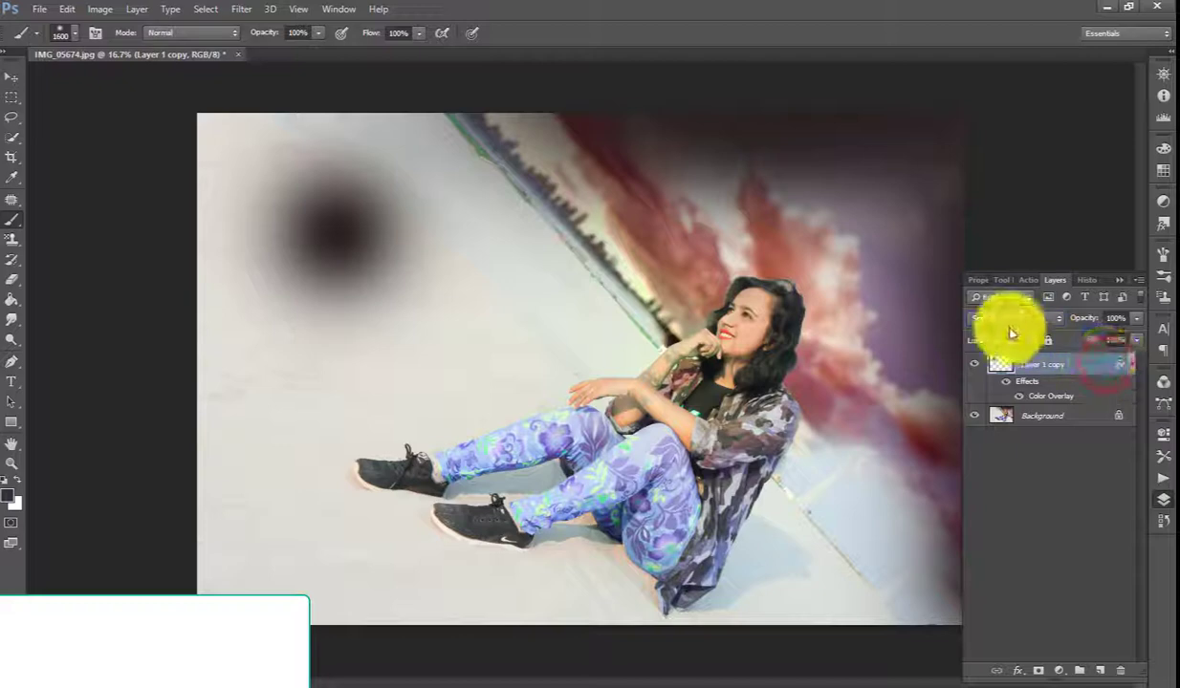
key("ctrl+z")
key("Delete")
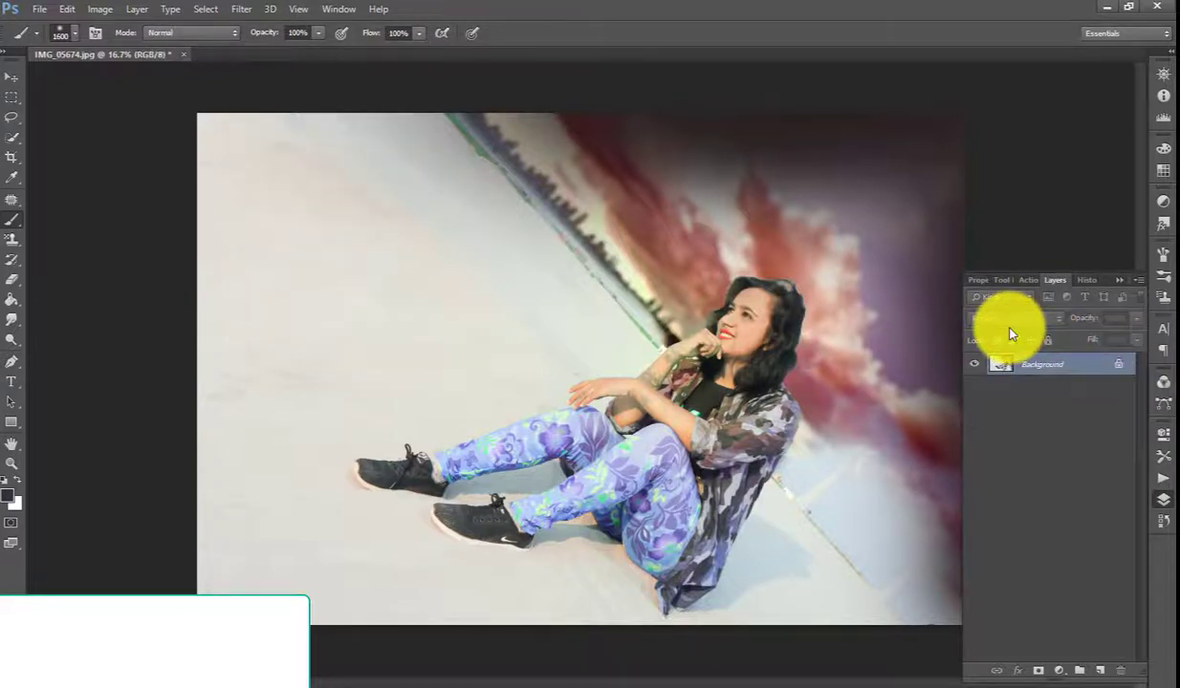
Create a new layer and dab a soft spot at the upper left
left_click(1100, 670)
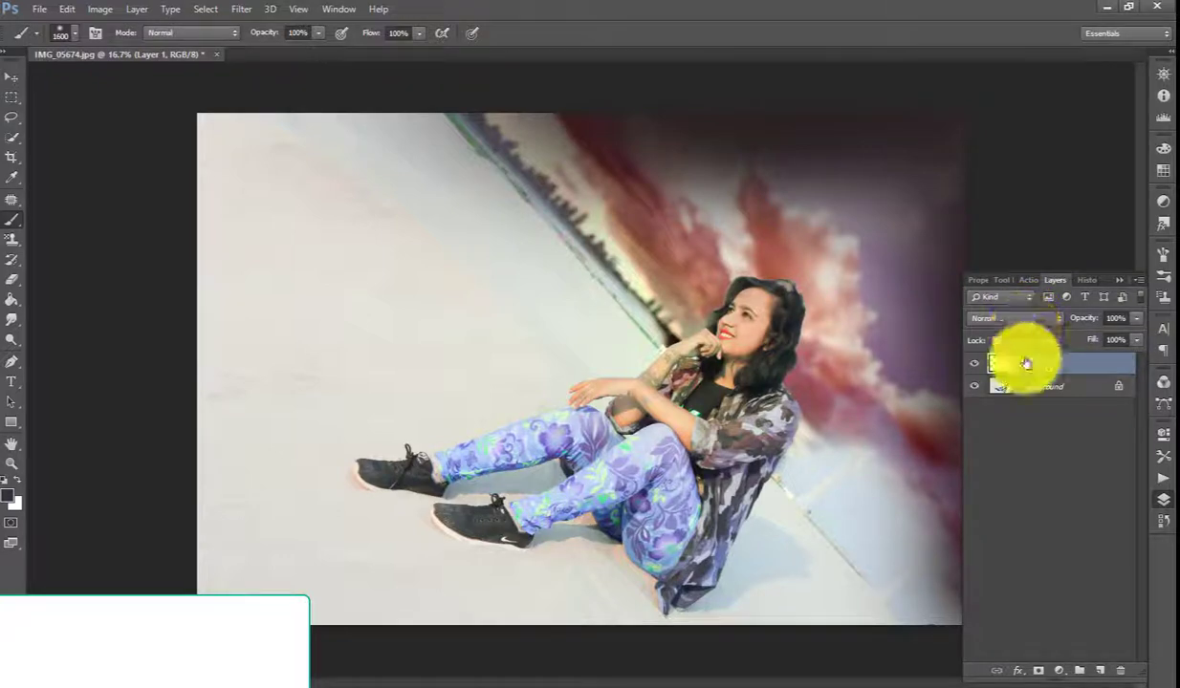
left_click(353, 284)
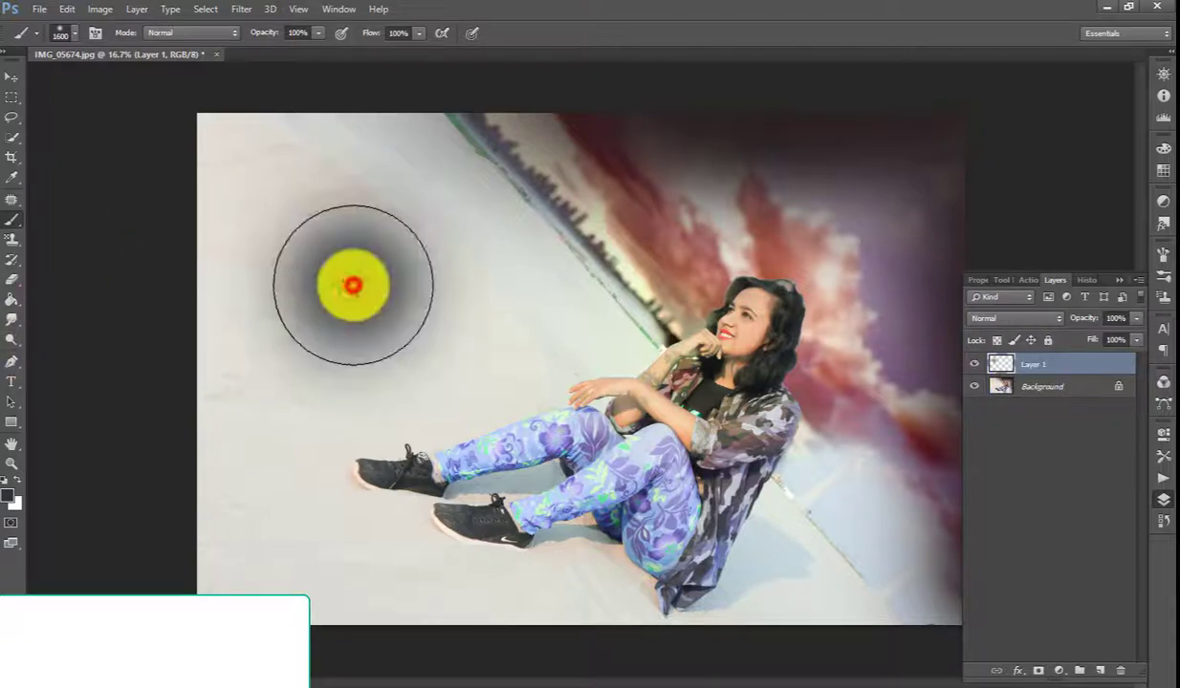
right_click(1063, 368)
Tint the new spot with a soft pink Color Overlay layer style
left_click(957, 60)
left_click(729, 416)
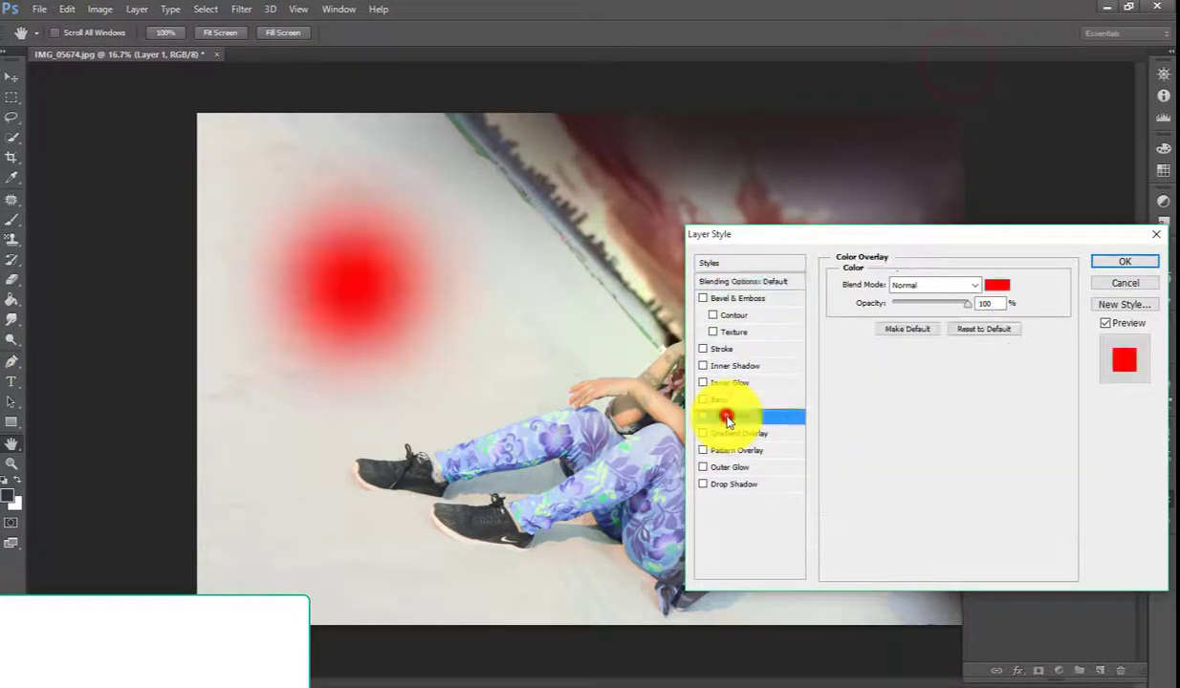
left_click(1010, 283)
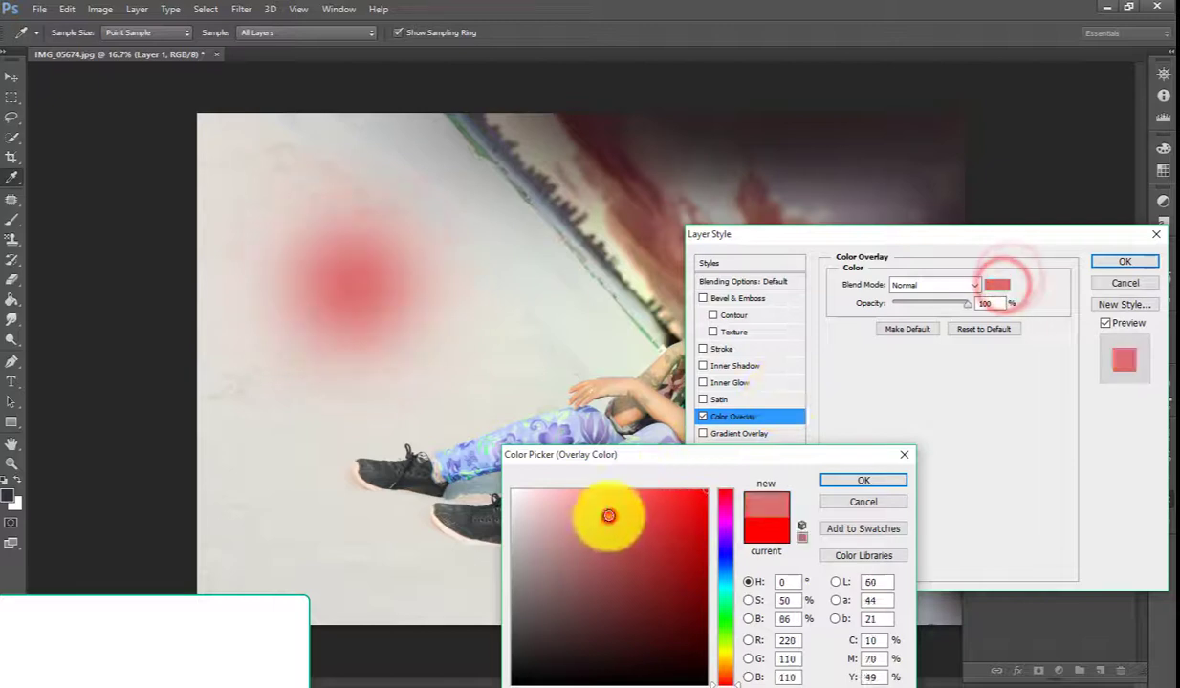
left_click_drag(611, 512, 606, 502)
left_click(861, 480)
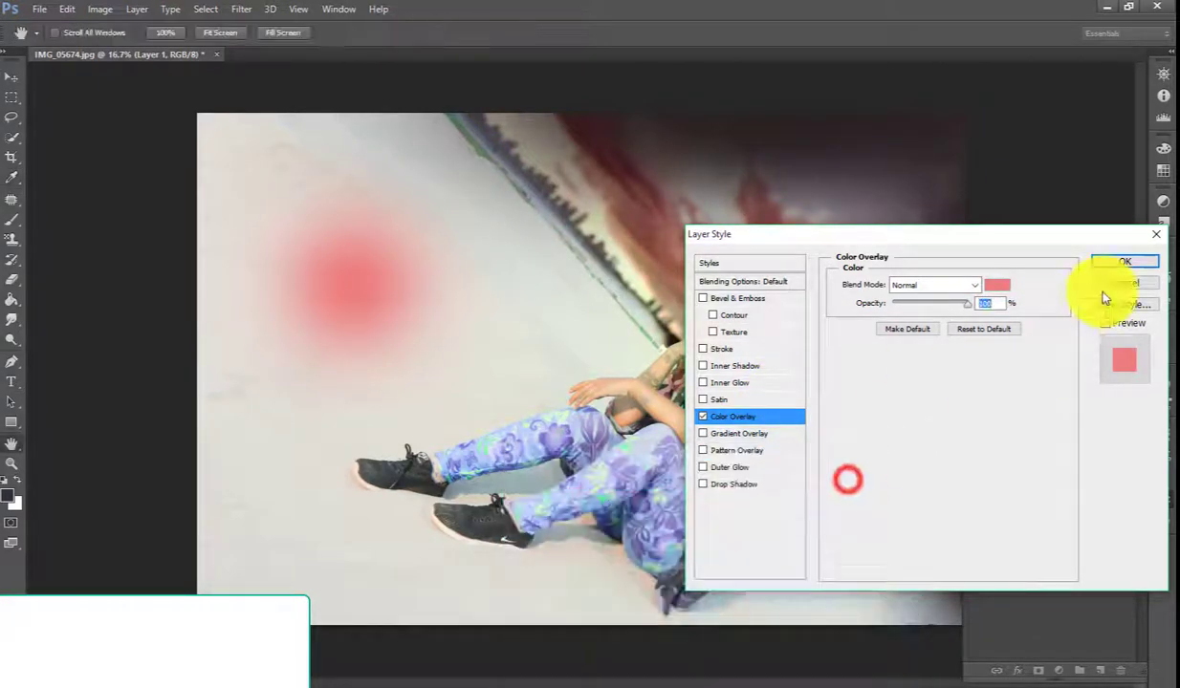
left_click(1123, 262)
key("ctrl+t")
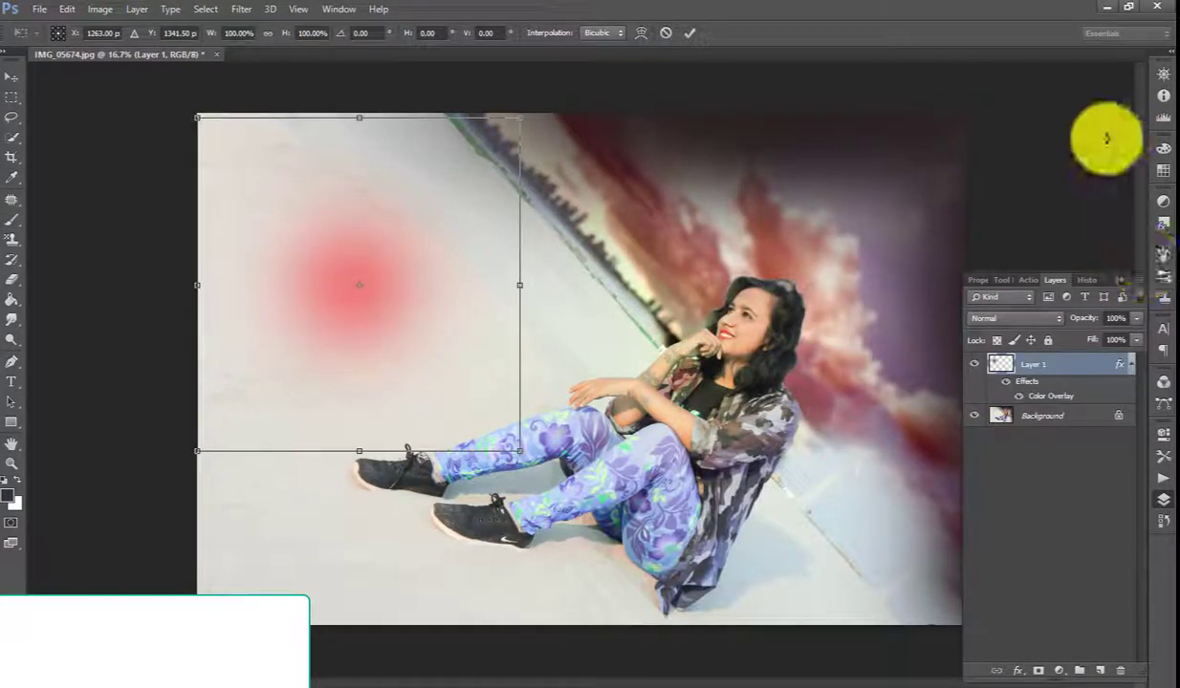
Scale the pink glow up over the top-left corner and merge it into the Background
left_click_drag(390, 356, 339, 284)
left_click_drag(395, 315, 531, 277)
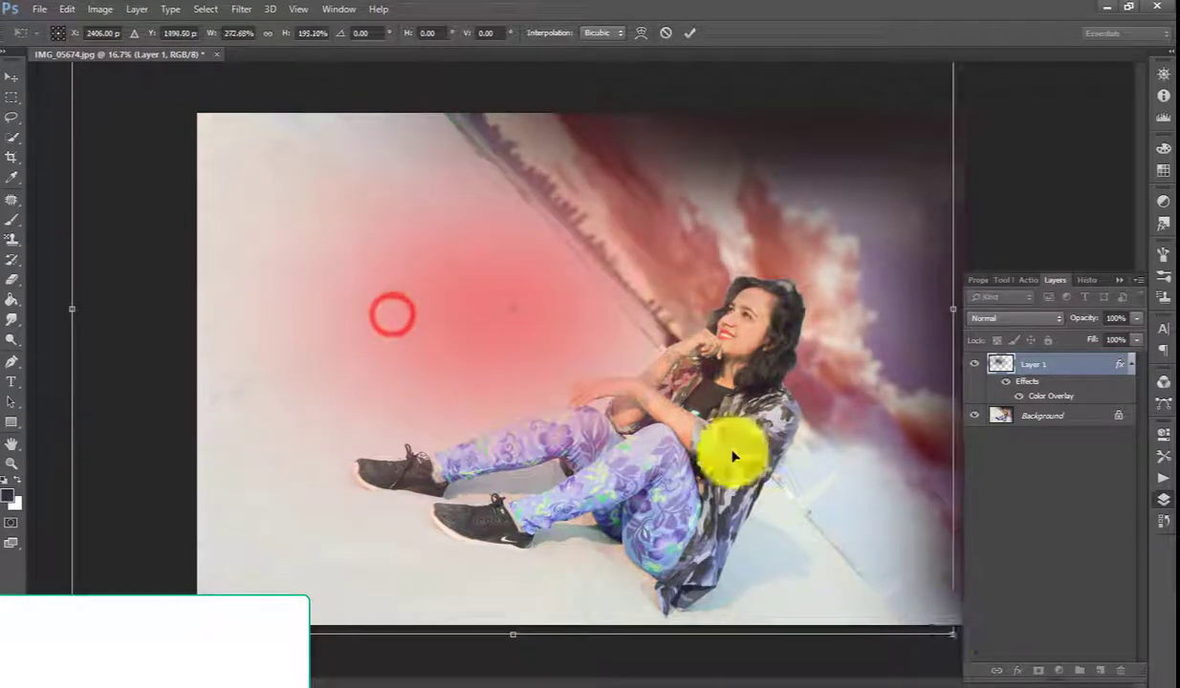
left_click_drag(729, 446, 789, 521)
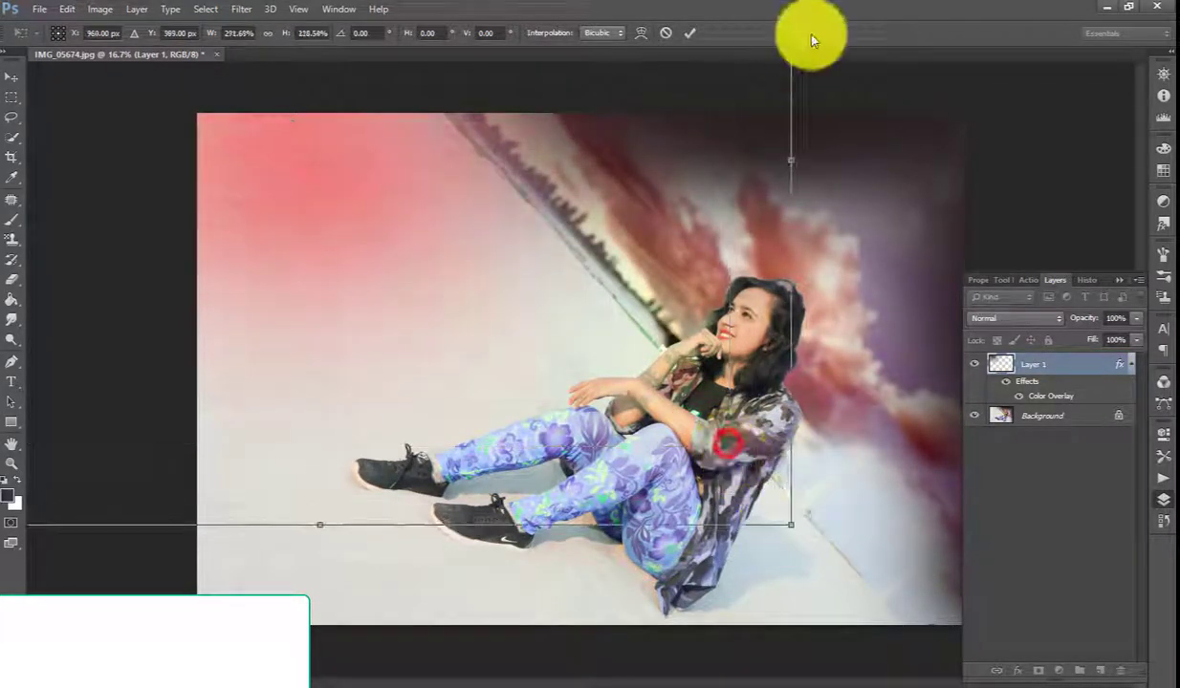
left_click_drag(790, 158, 1028, 160)
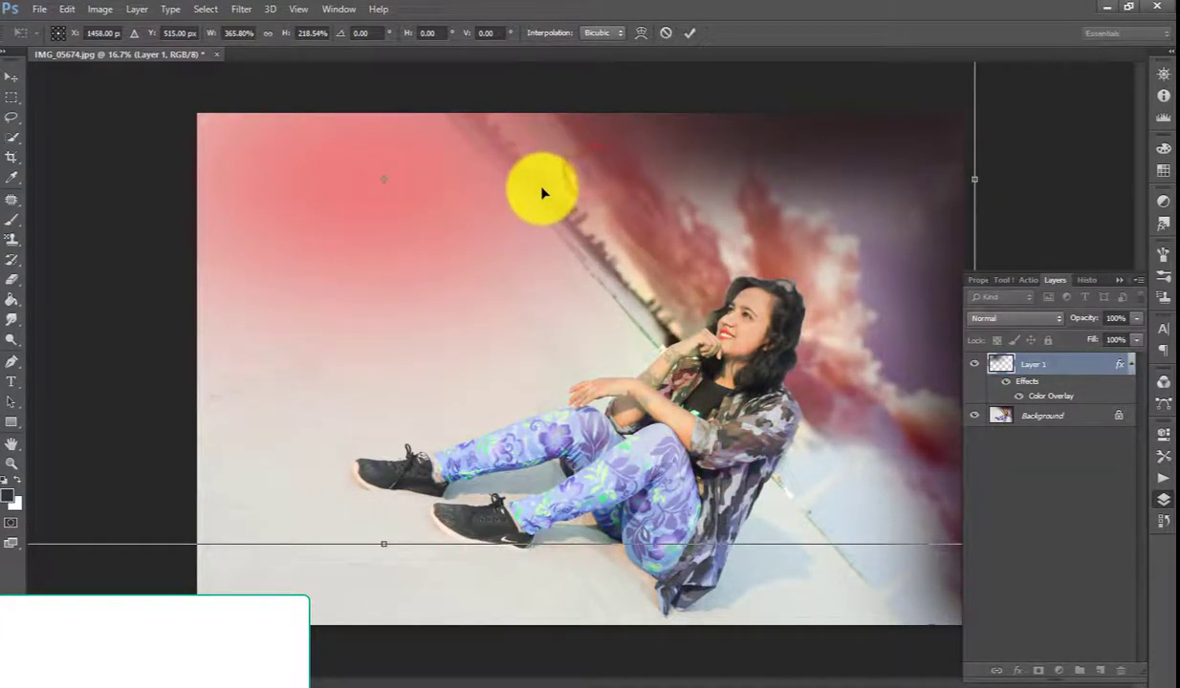
left_click_drag(540, 186, 526, 132)
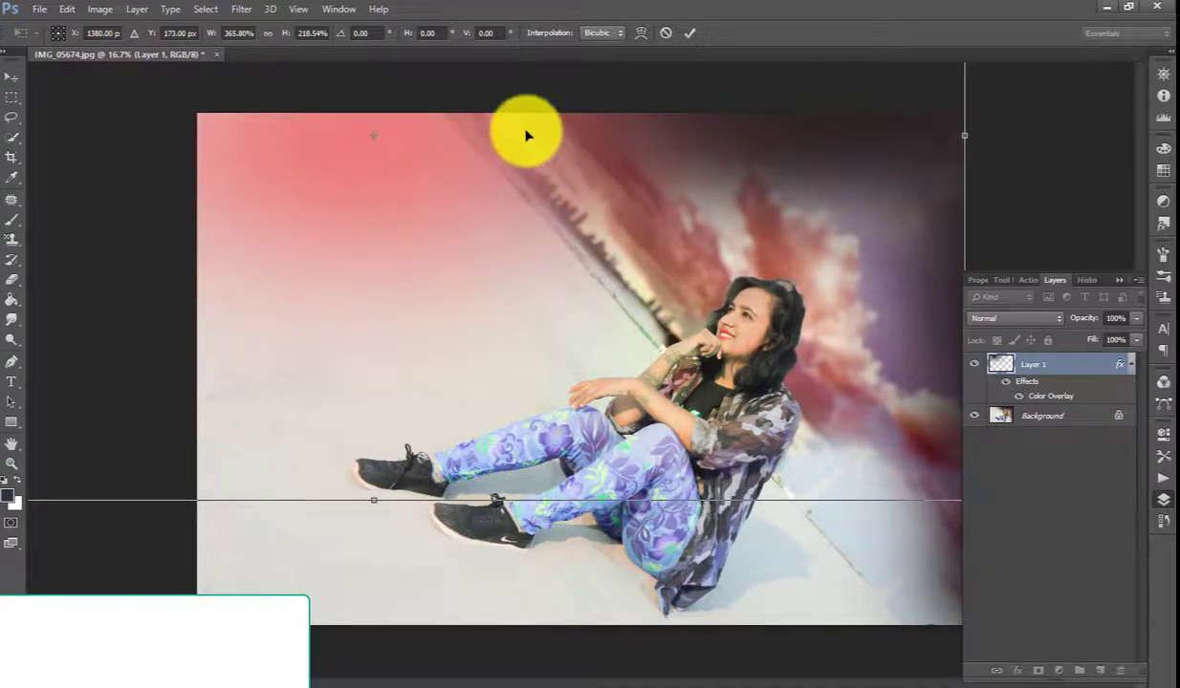
key("Return")
key("b")
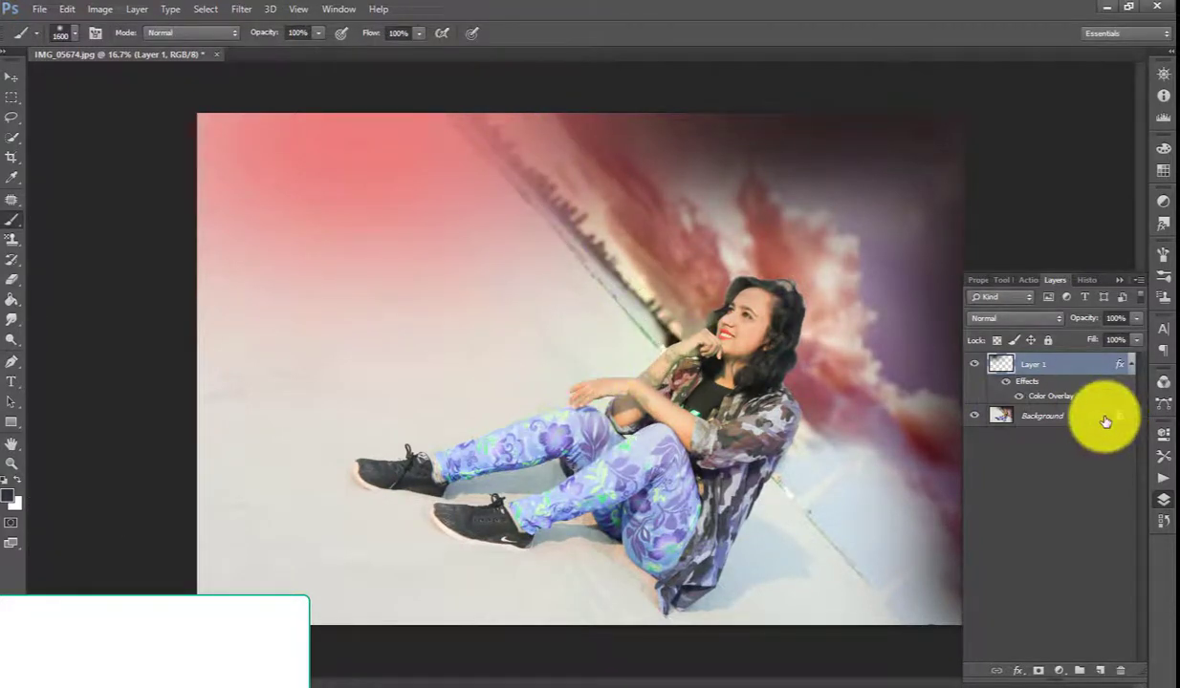
key("ctrl+e")
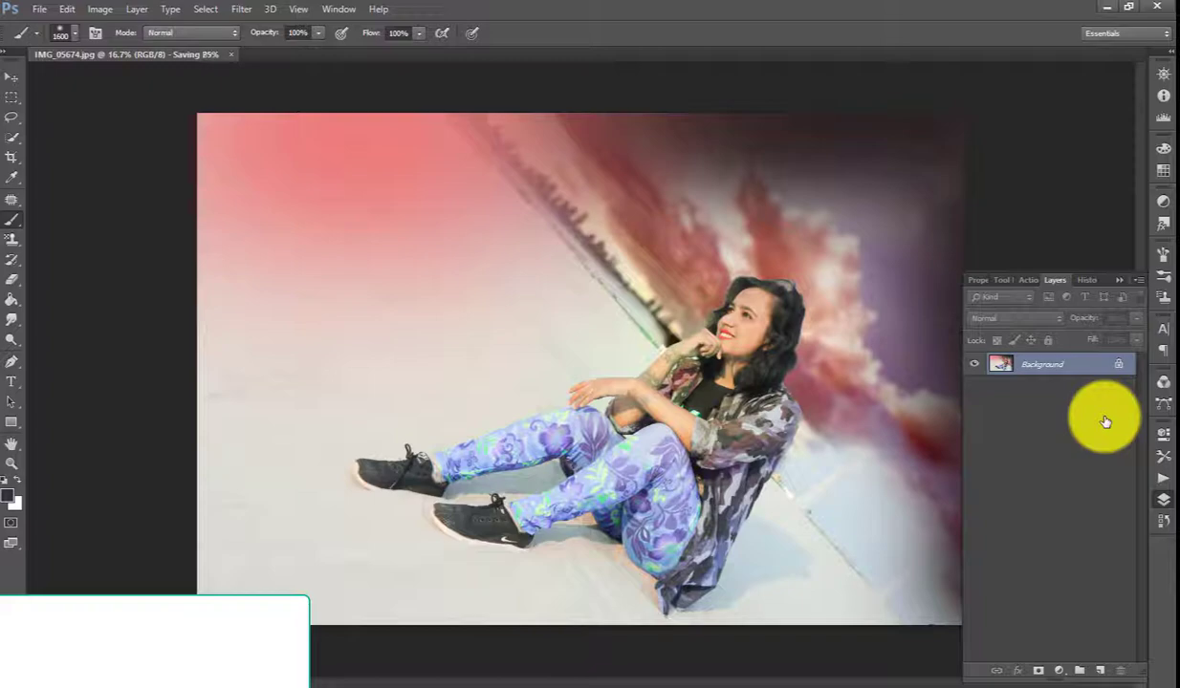
left_click(43, 9)
Save the finished image as JPEG IMG_0125674.jpg at Maximum quality
left_click(52, 167)
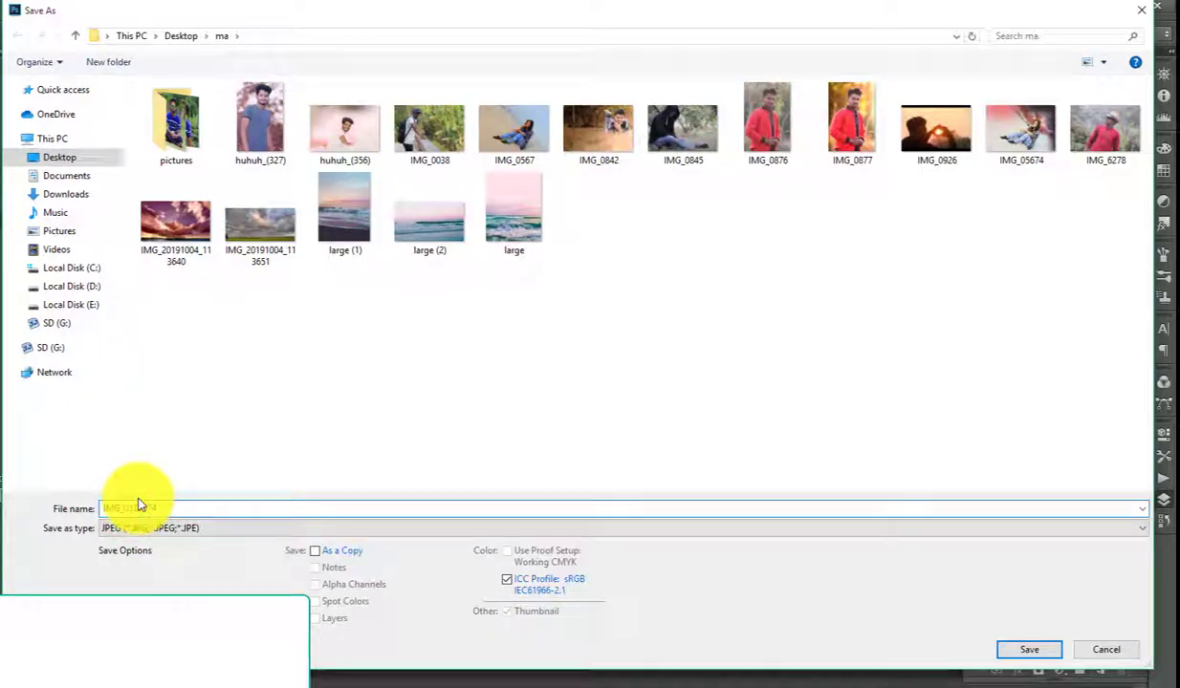
key("Return")
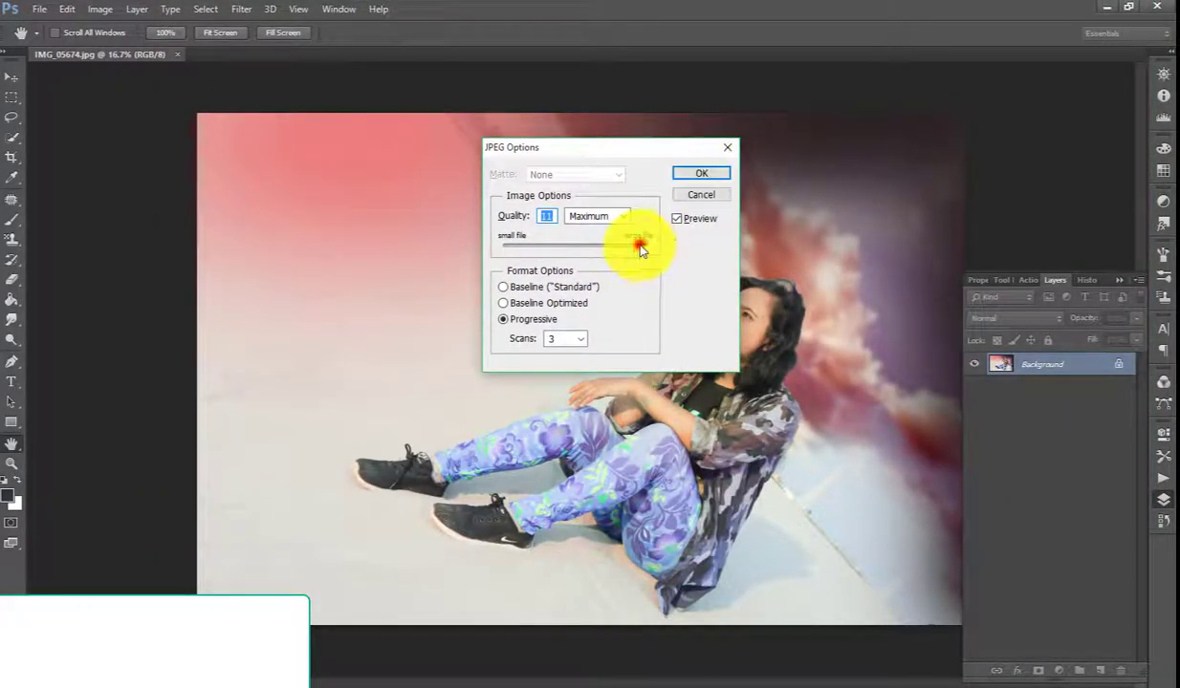
left_click(703, 173)
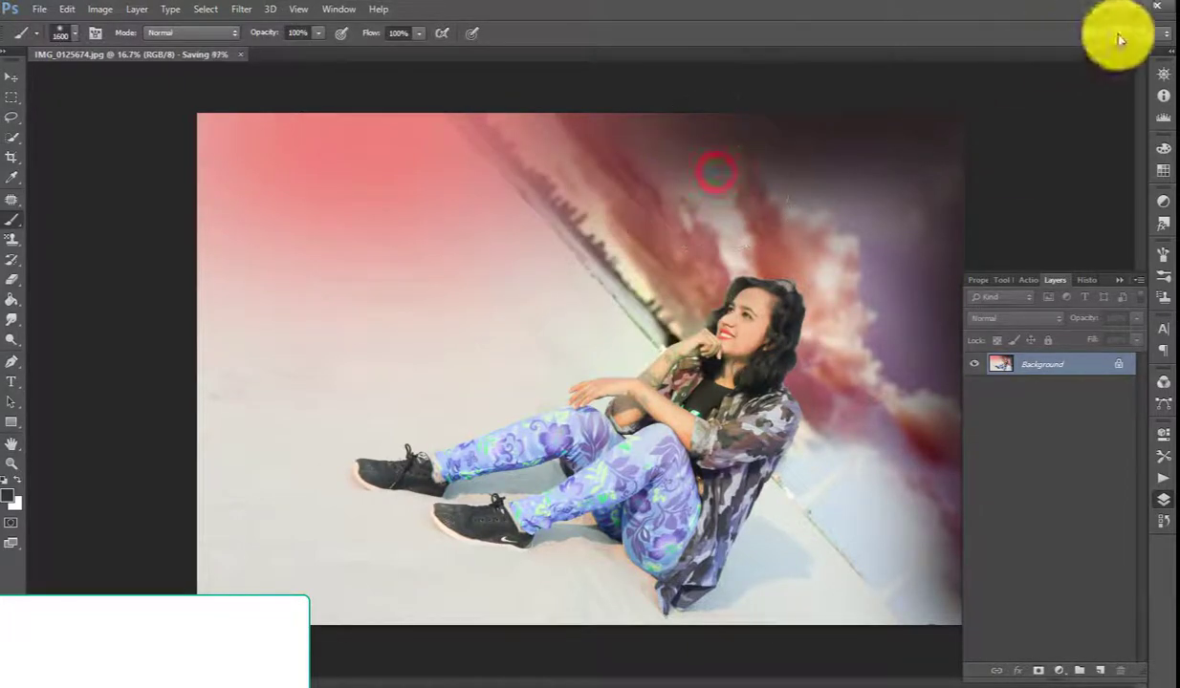